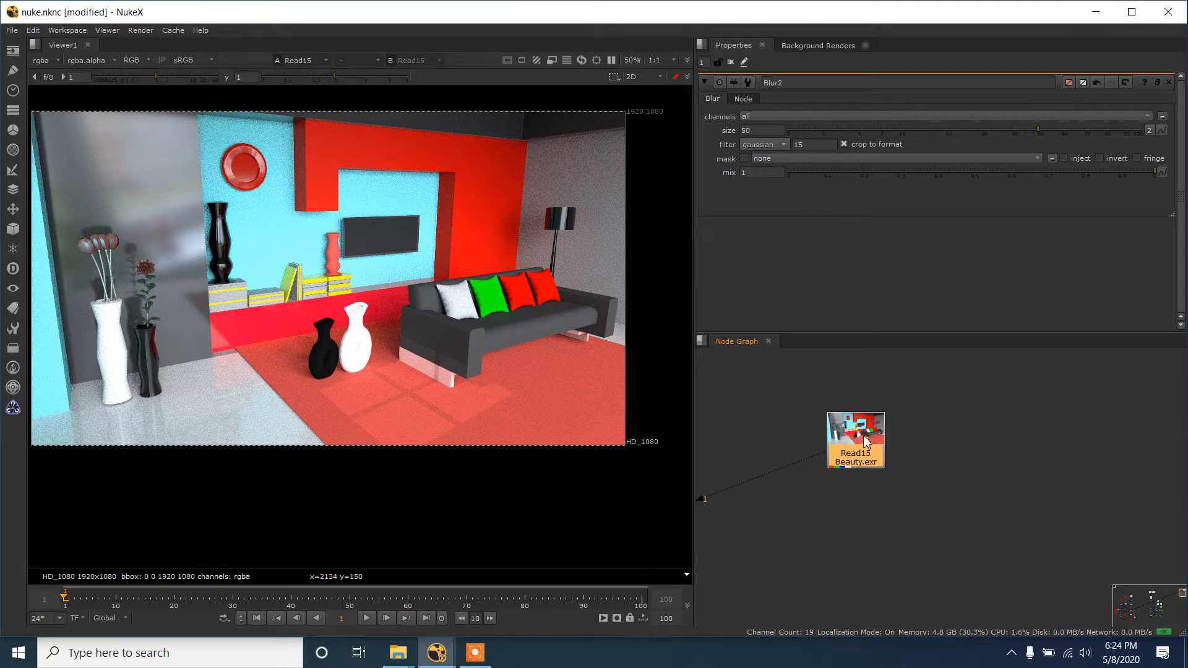
pyautogui.moveTo(873, 459); pyautogui.dragTo(864, 440)
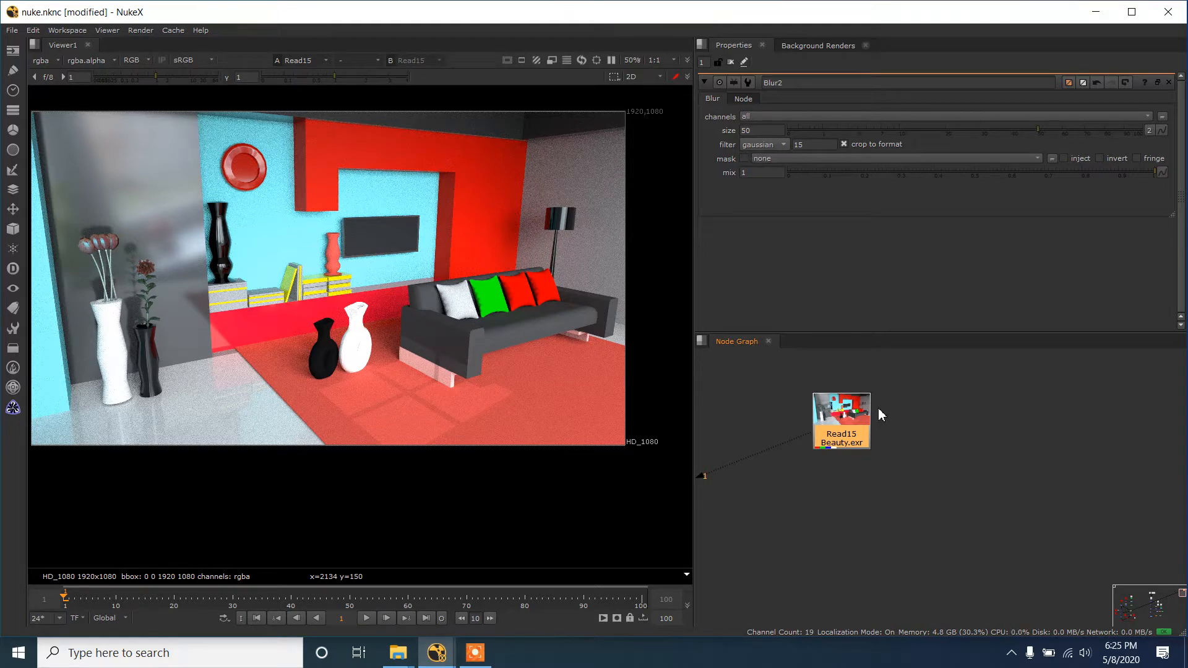
pyautogui.scroll(2, 893, 427)
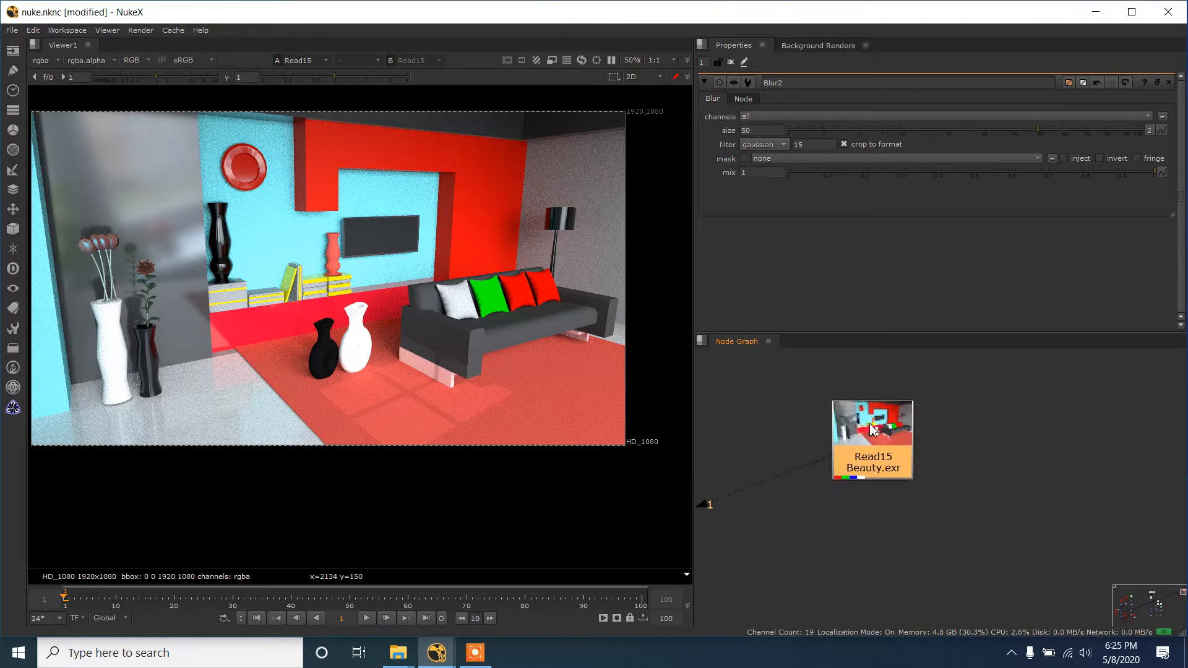
pyautogui.moveTo(869, 422); pyautogui.dragTo(867, 422)
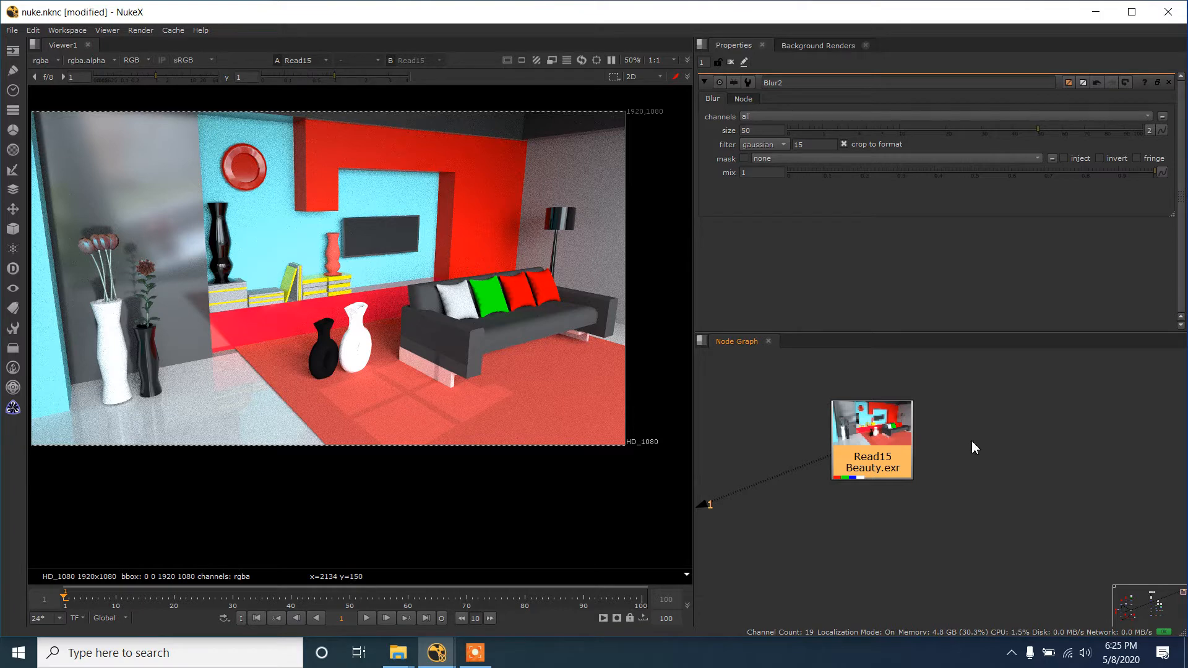
pyautogui.moveTo(893, 450); pyautogui.dragTo(888, 441)
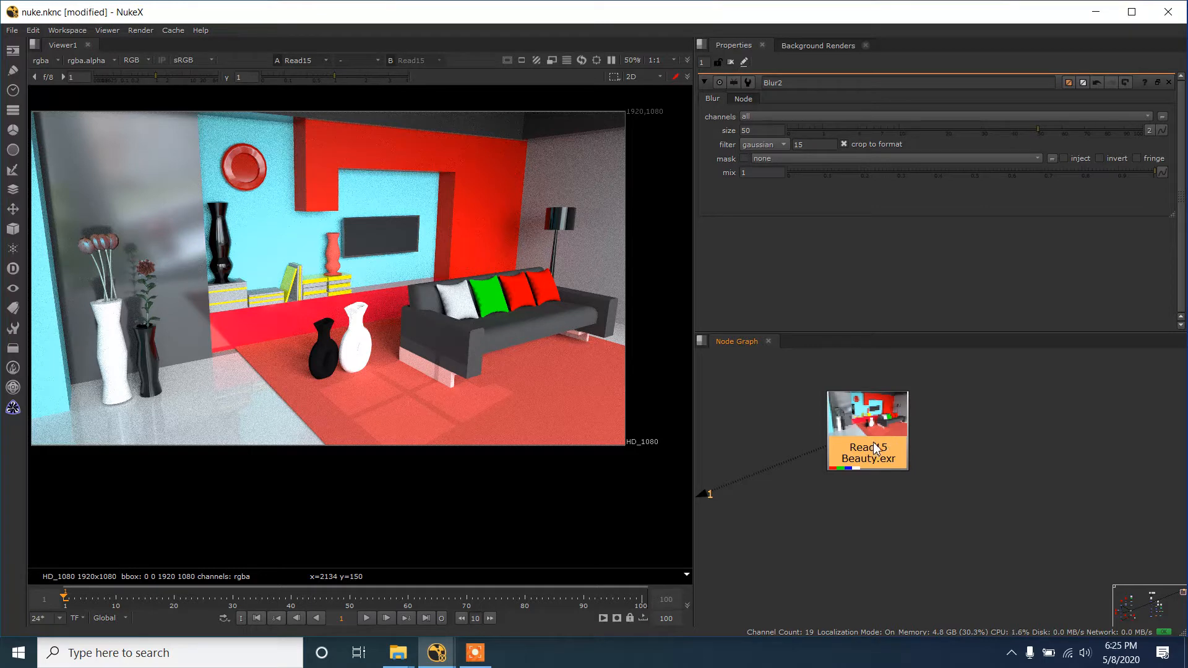
# - Open the project settings and select the Read15 beauty node in the node graph
pyautogui.click(966, 452)
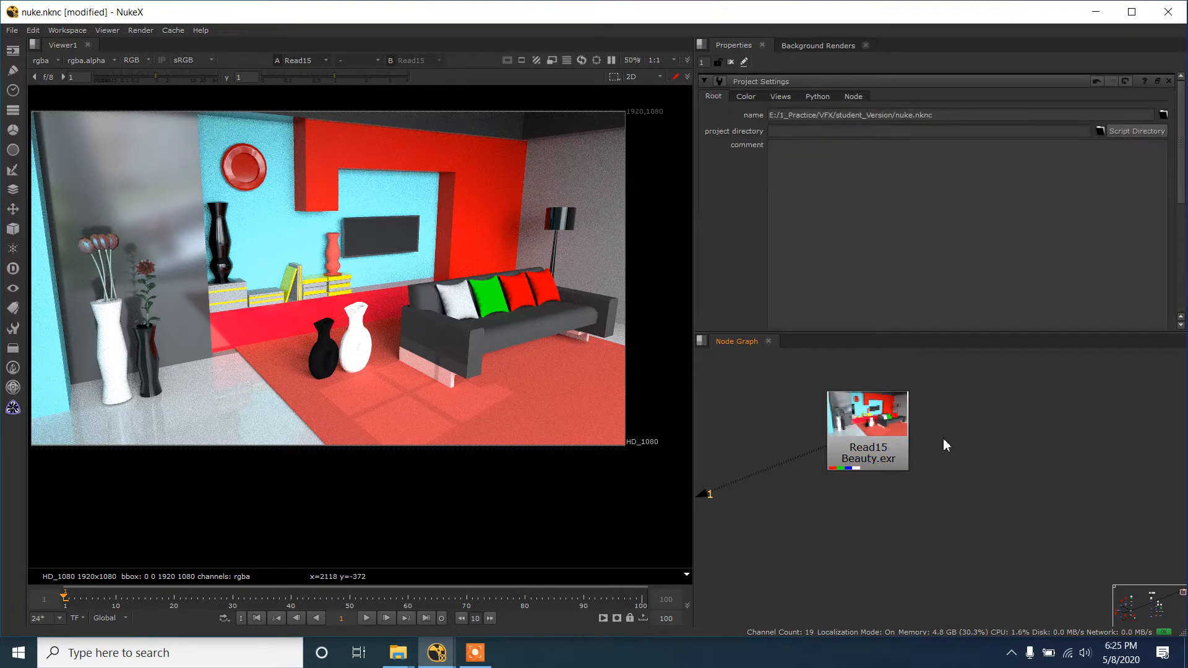
pyautogui.press('s')
pyautogui.scroll(2, 949, 439)
pyautogui.click(832, 445)
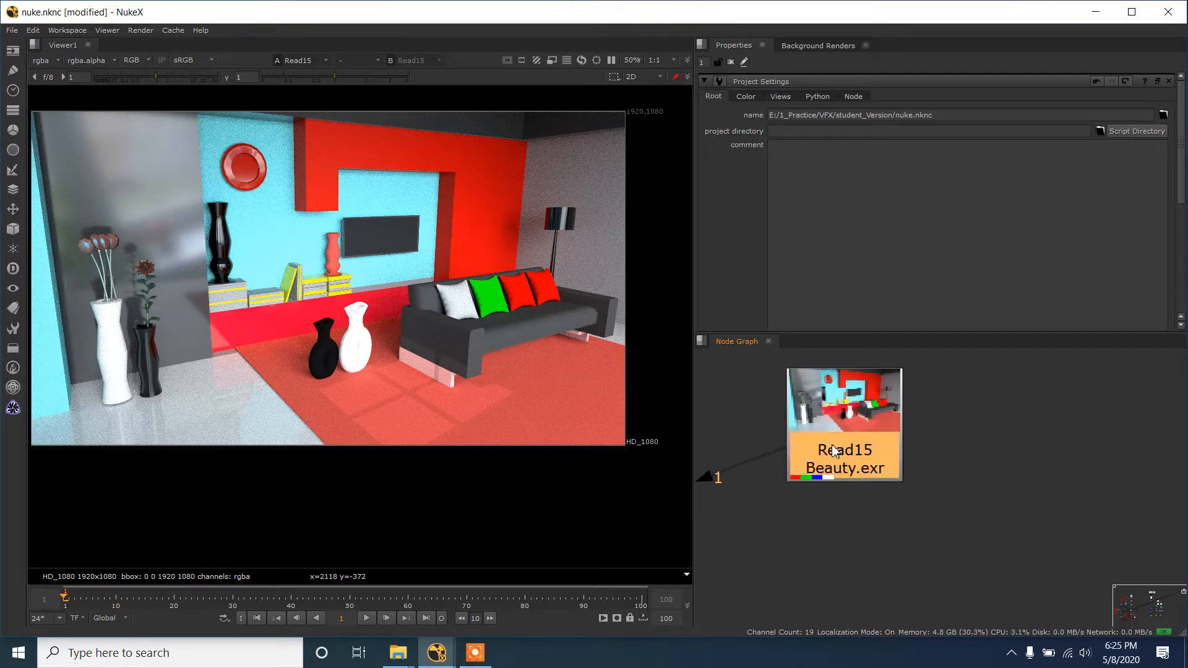
pyautogui.scroll(3, 356, 339)
pyautogui.scroll(-2, 356, 339)
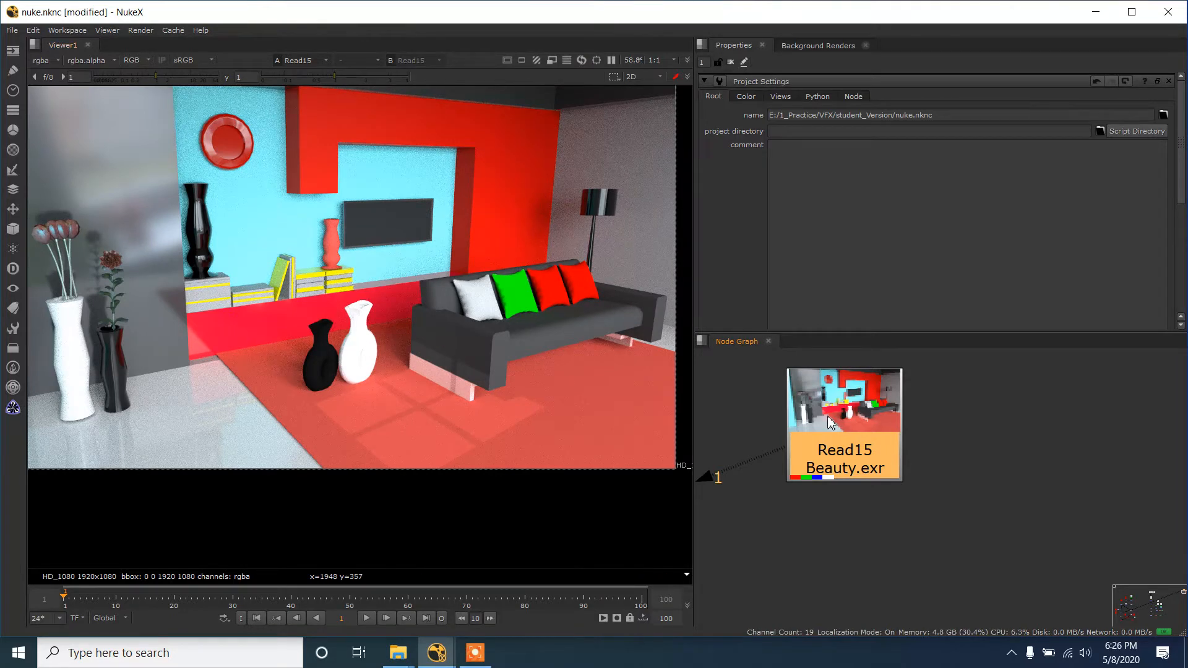
pyautogui.scroll(2, 829, 437)
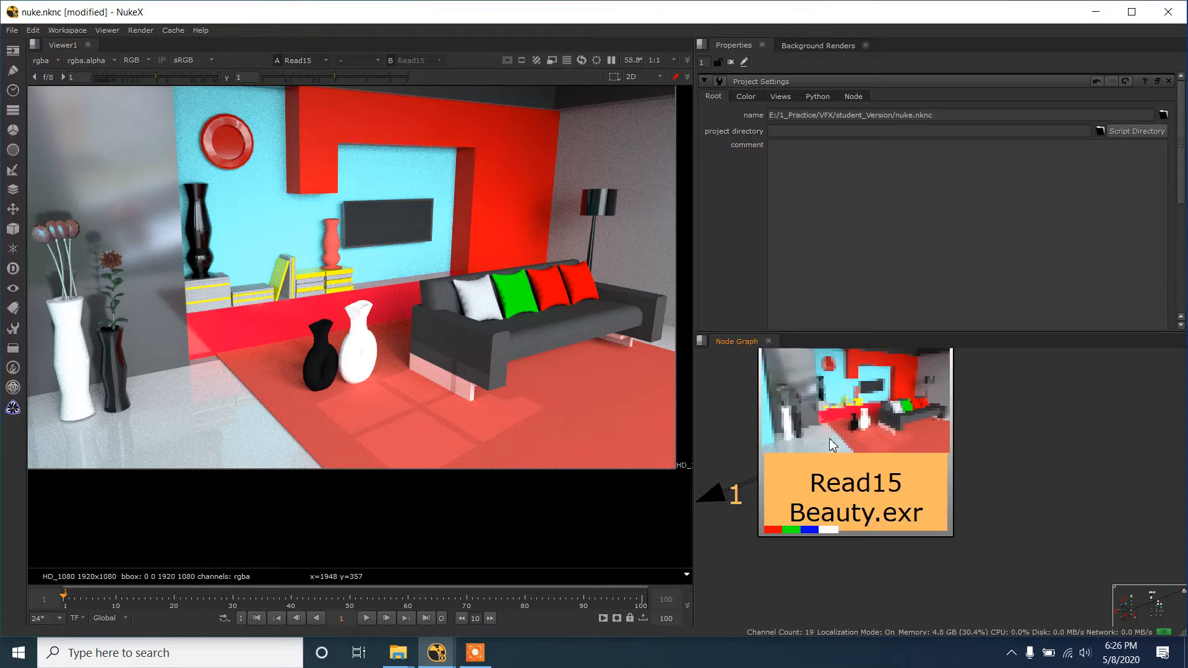
pyautogui.moveTo(830, 439); pyautogui.dragTo(813, 467)
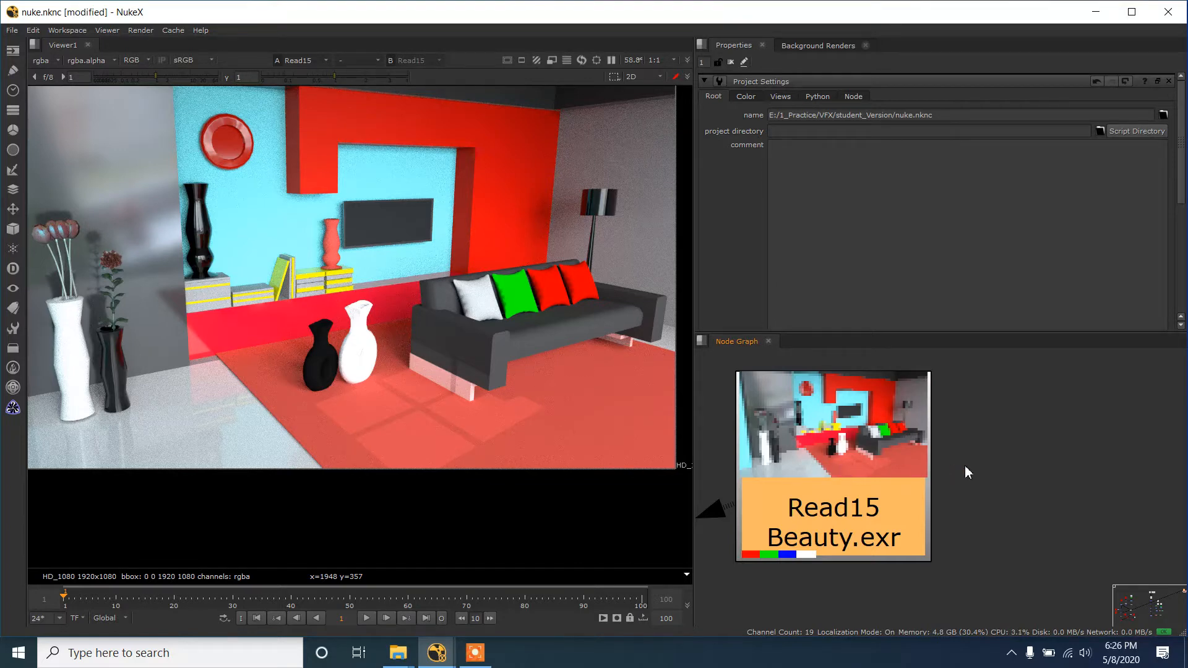
pyautogui.click(986, 477)
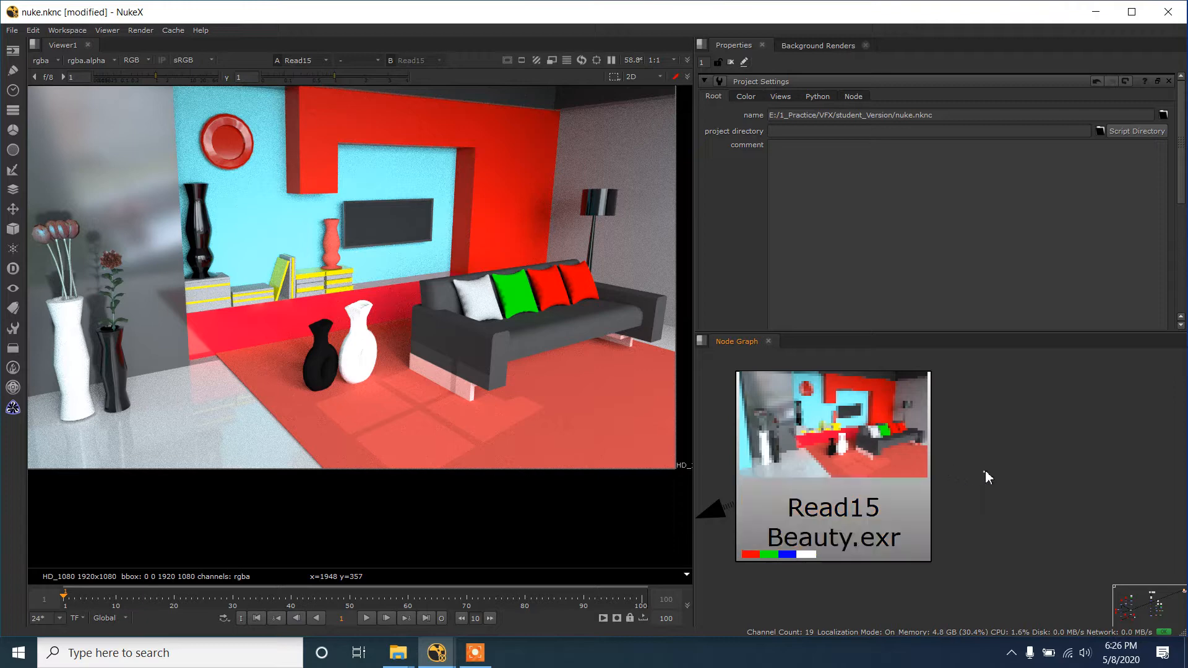
pyautogui.scroll(-3, 984, 474)
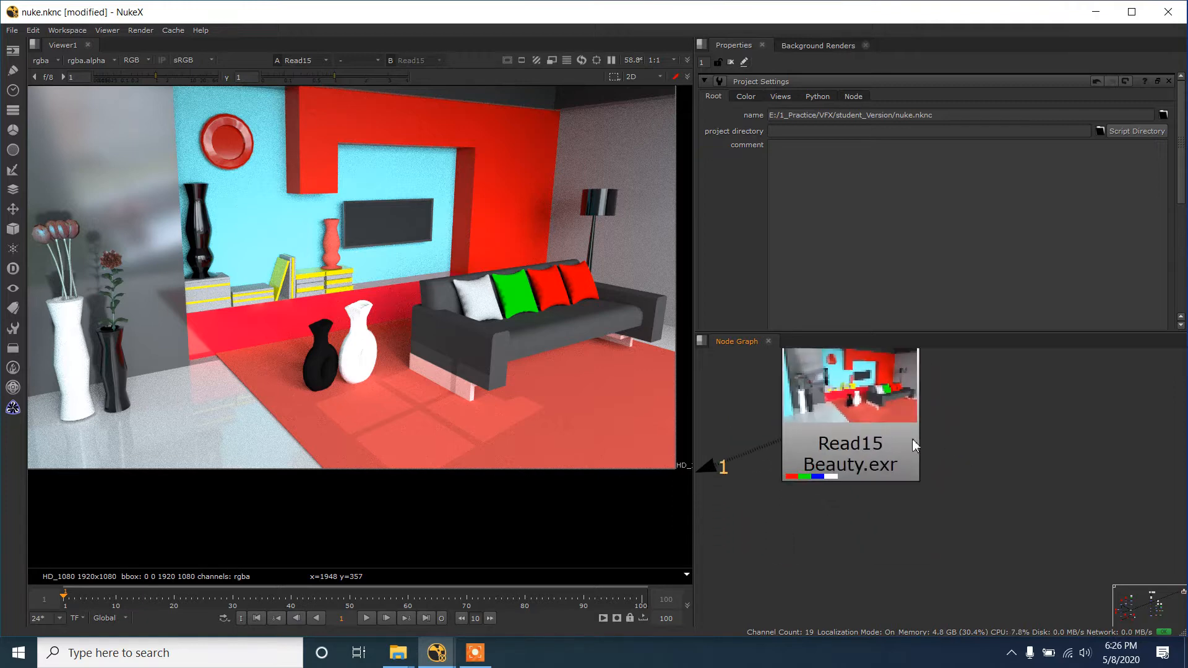
pyautogui.click(873, 463)
pyautogui.moveTo(873, 463); pyautogui.dragTo(848, 481)
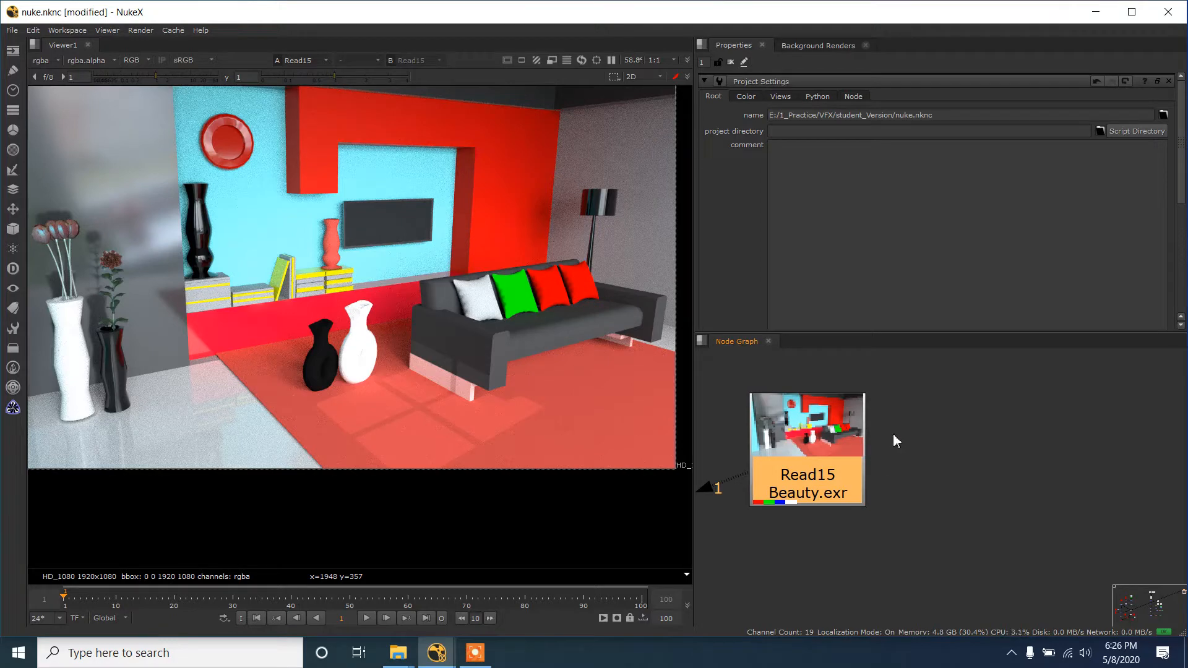
# - Inspect the full size format options in the project settings, keep HD_1080, and check the frame's upper-right corner in the viewer
pyautogui.scroll(-2, 866, 239)
pyautogui.scroll(-2, 873, 254)
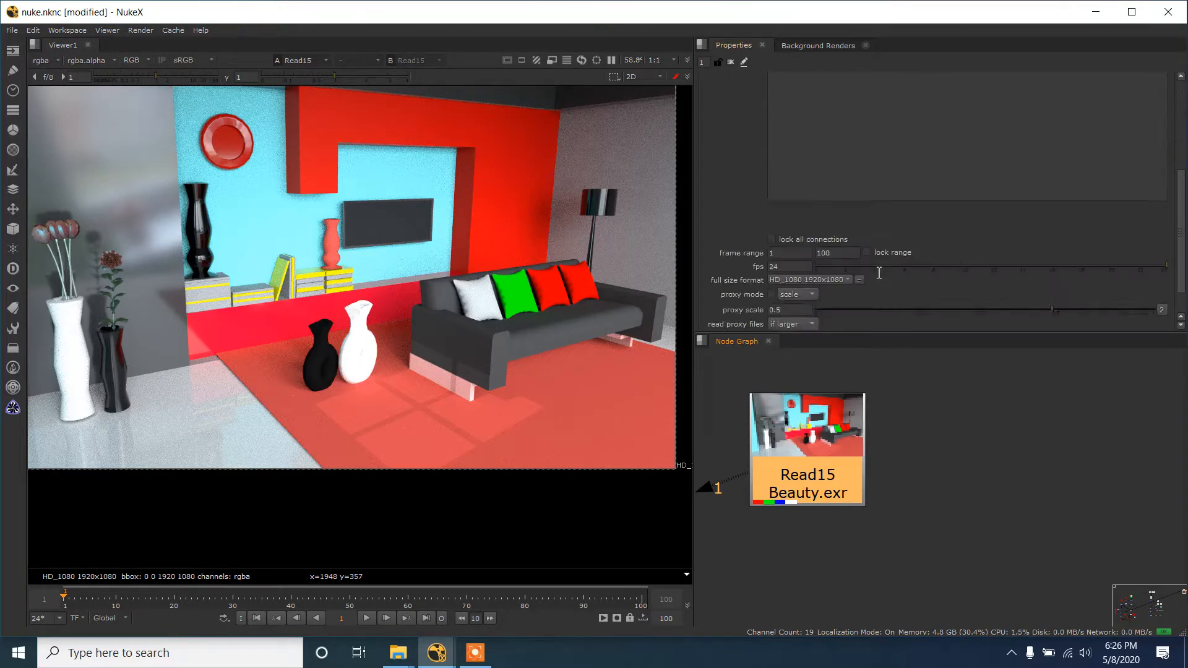
pyautogui.click(833, 281)
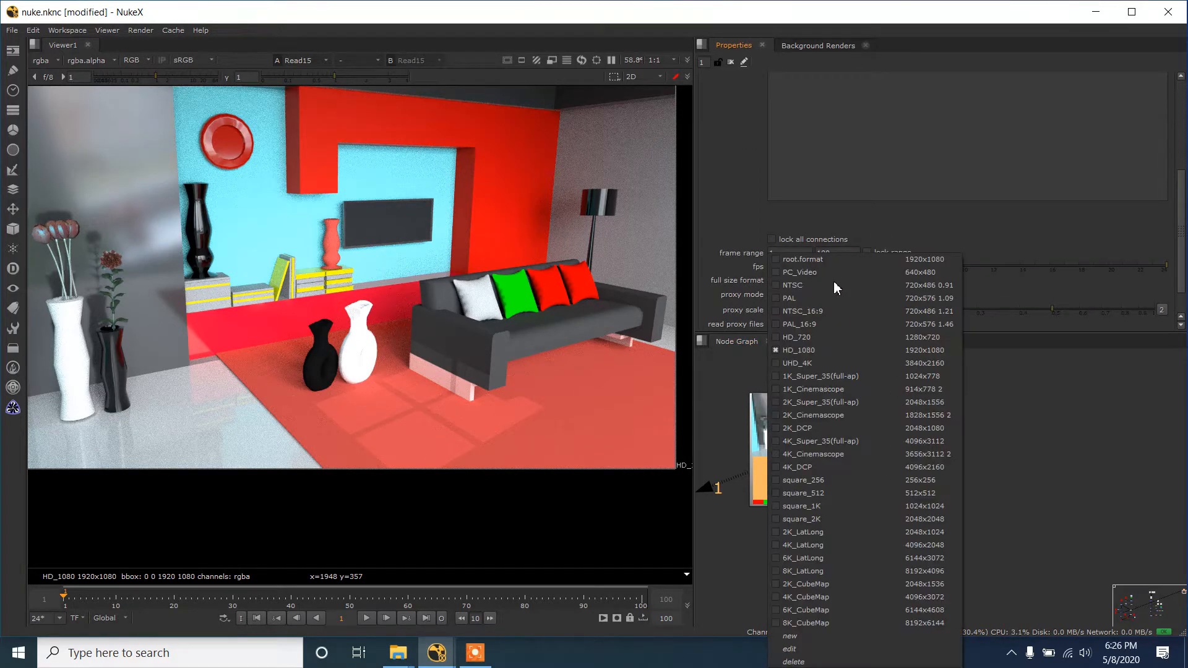
pyautogui.click(1022, 418)
pyautogui.scroll(-1, 541, 183)
pyautogui.moveTo(505, 232); pyautogui.dragTo(408, 319)
pyautogui.scroll(2, 560, 187)
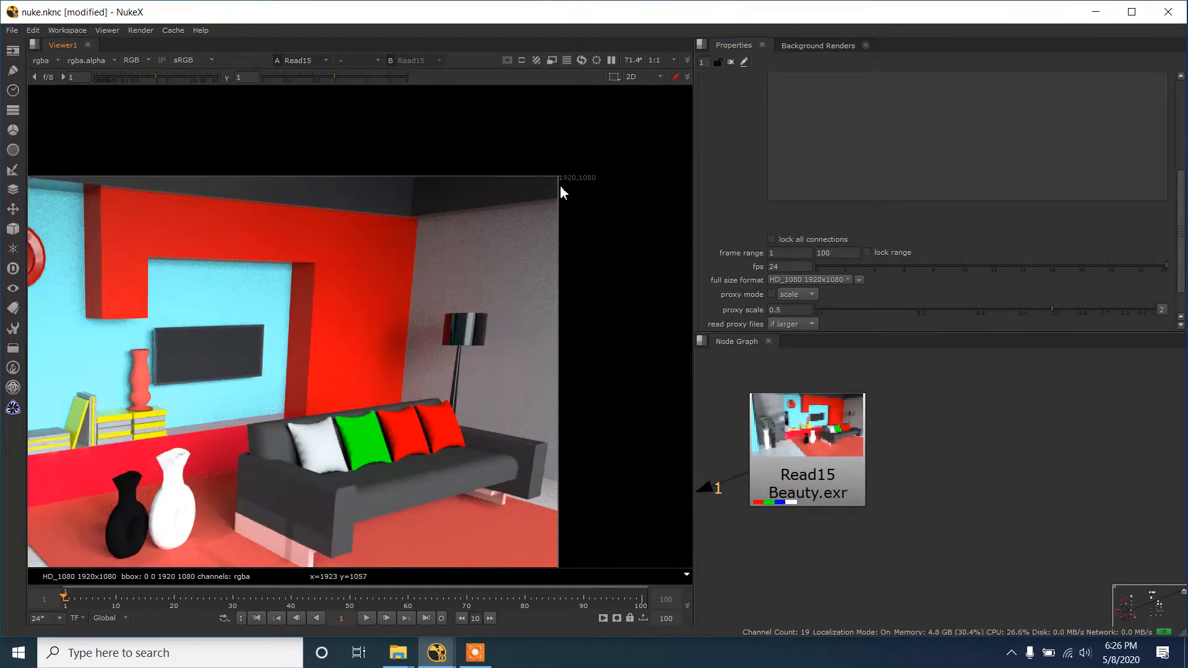
pyautogui.press('f')
pyautogui.scroll(1, 492, 325)
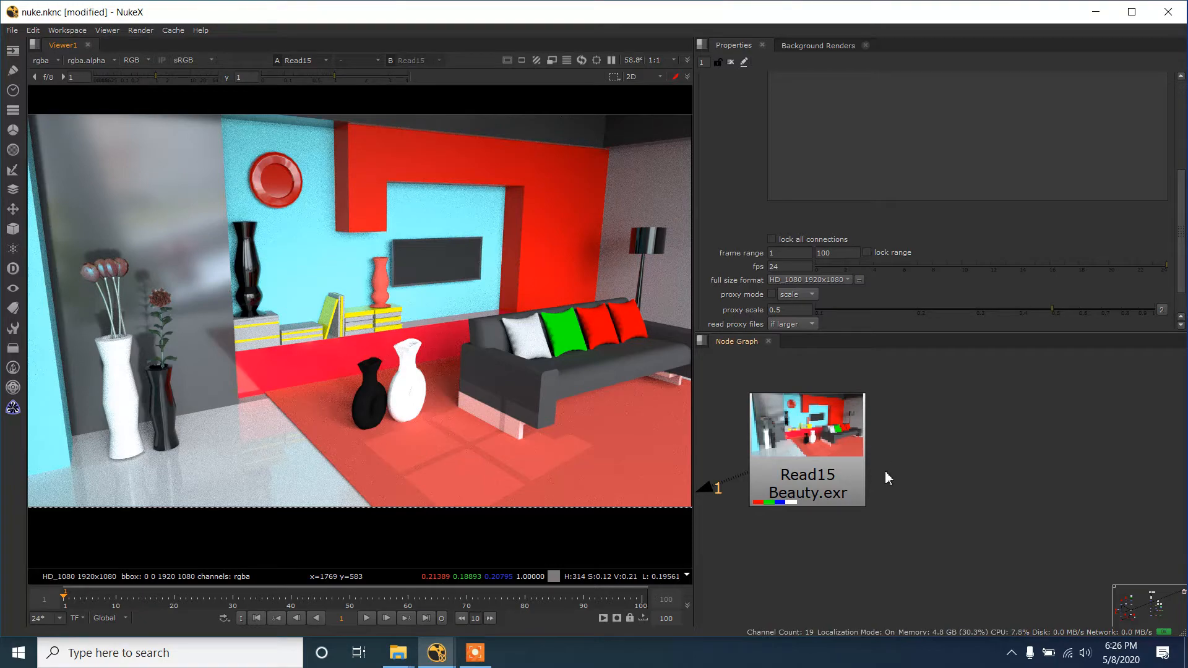
# - Import all seven render pass folders from Room_Project's images/masterLayer folder into the node graph, then minimize the folder window
pyautogui.moveTo(397, 653)
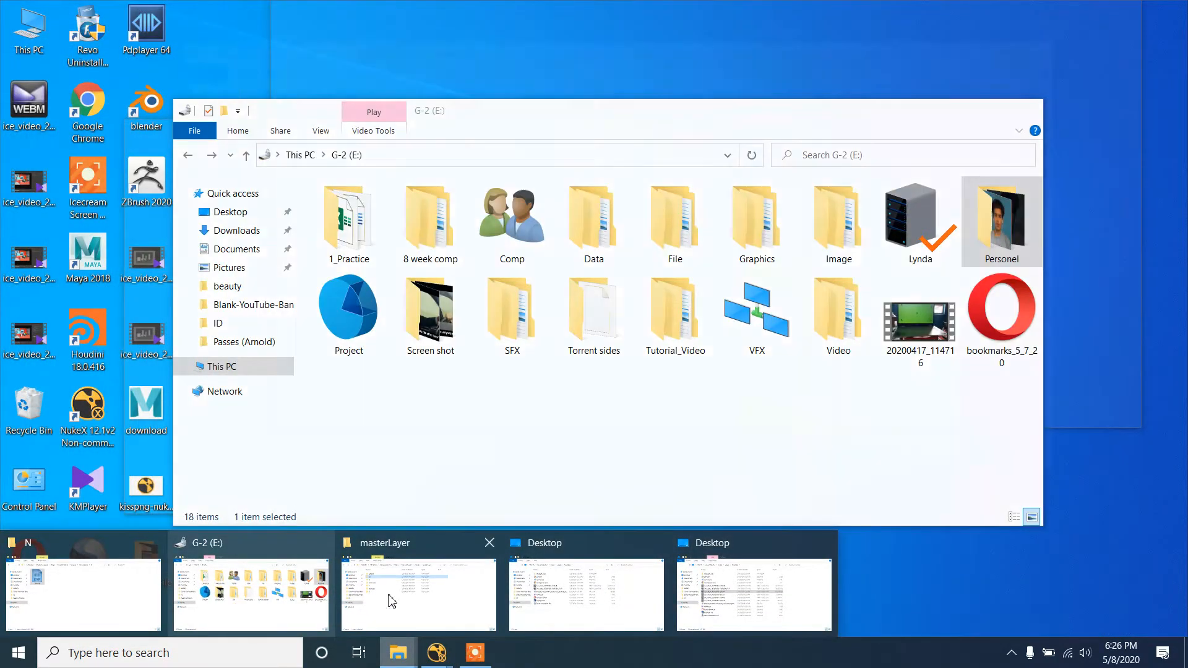
pyautogui.click(391, 601)
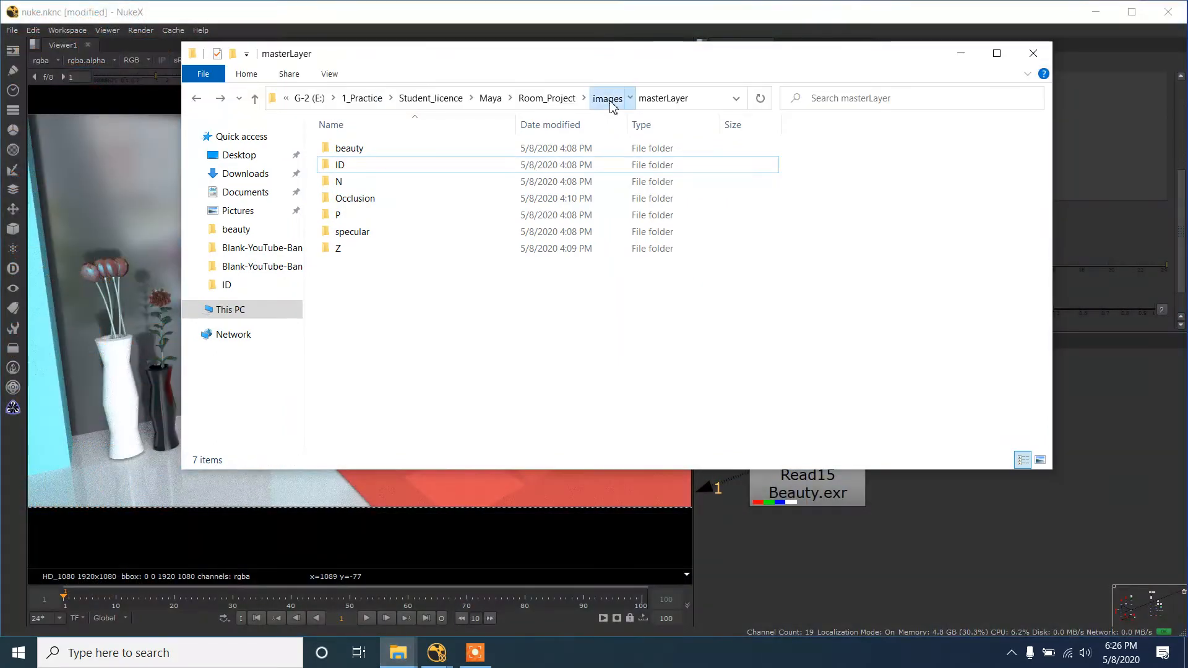
pyautogui.click(608, 99)
pyautogui.doubleClick(407, 155)
pyautogui.moveTo(435, 357); pyautogui.dragTo(381, 152)
pyautogui.moveTo(578, 58); pyautogui.dragTo(404, 94)
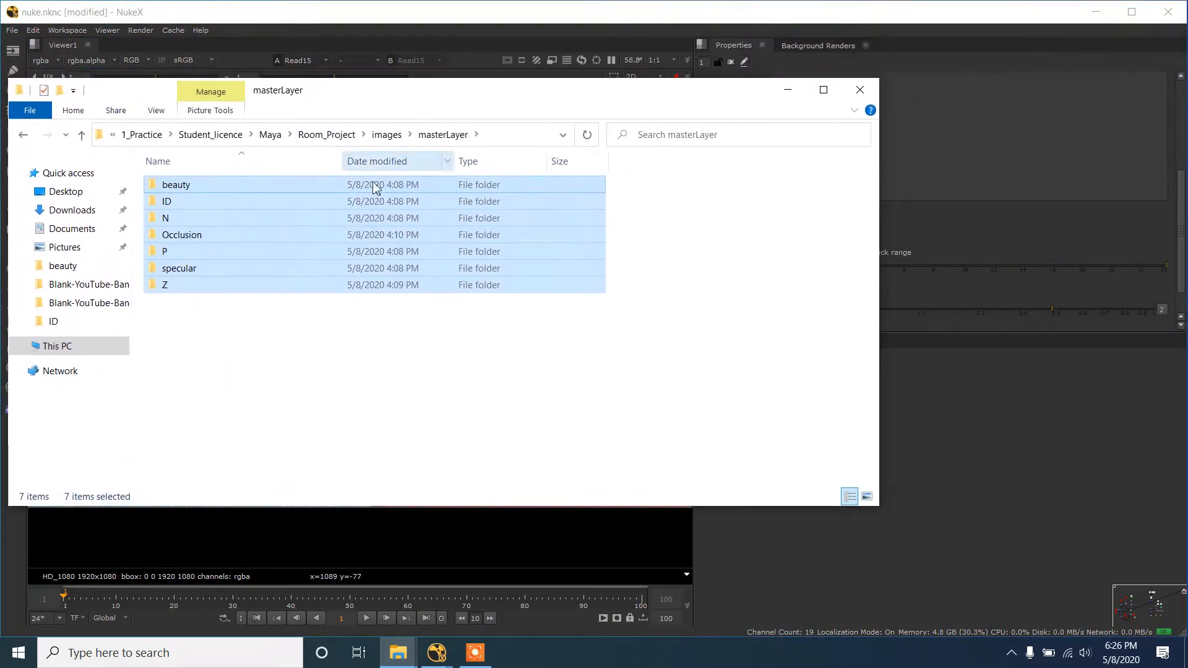
pyautogui.moveTo(376, 189); pyautogui.dragTo(902, 457)
pyautogui.click(788, 89)
# - Select the overlapping imported Read nodes and auto-arrange them in a single row beside Read15
pyautogui.scroll(-3, 976, 397)
pyautogui.scroll(1, 934, 462)
pyautogui.scroll(-4, 930, 456)
pyautogui.press('l')
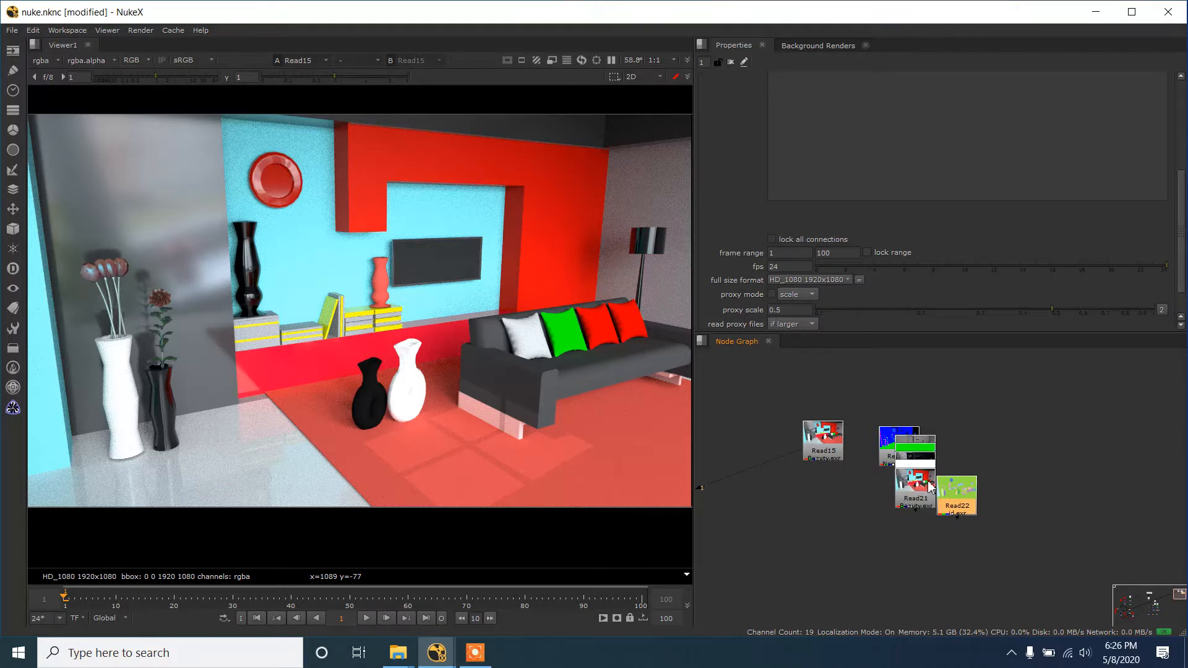
pyautogui.moveTo(860, 398); pyautogui.dragTo(1005, 560)
pyautogui.press('l')
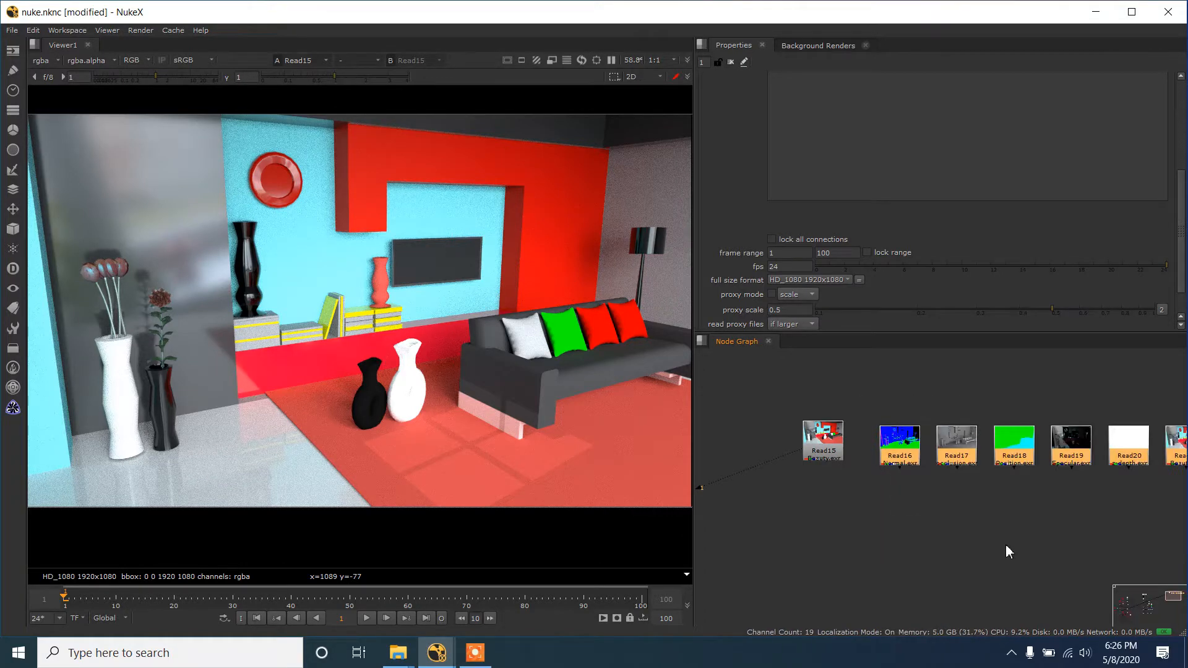
pyautogui.scroll(-2, 1021, 489)
pyautogui.moveTo(1025, 480); pyautogui.dragTo(919, 490)
# - Move the normal, occlusion and position Read nodes closer to the Read15 beauty node
pyautogui.click(812, 471)
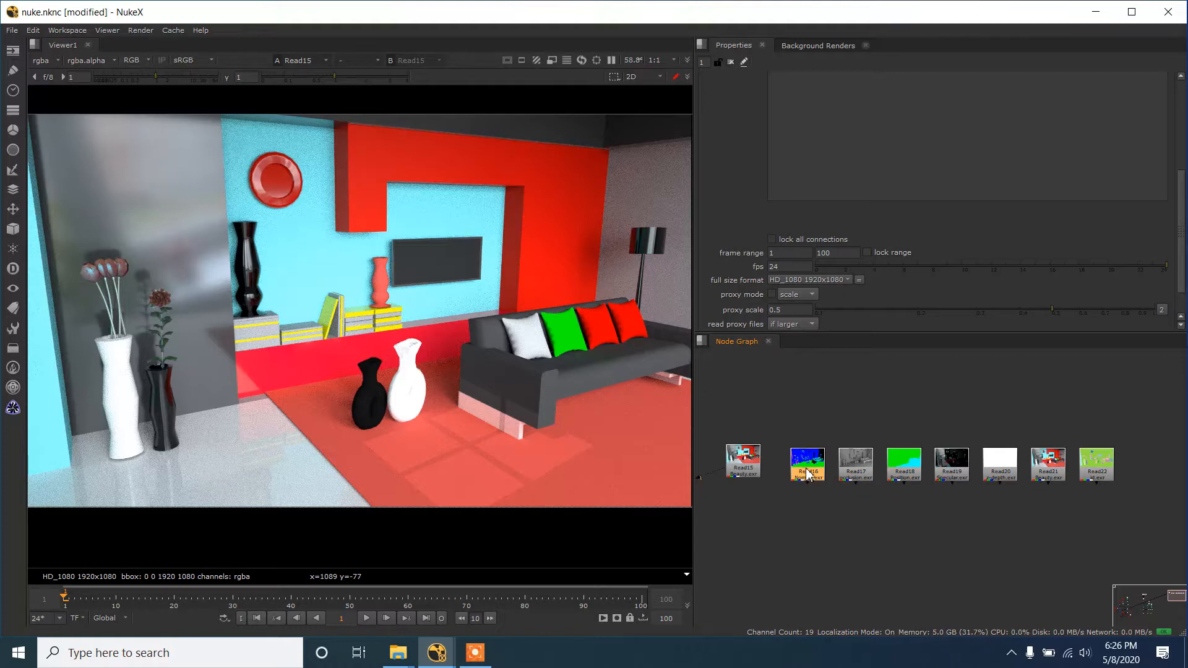
pyautogui.moveTo(806, 473)
pyautogui.mouseDown()
pyautogui.moveTo(792, 469)
pyautogui.moveTo(829, 465)
pyautogui.mouseUp()
pyautogui.moveTo(903, 468); pyautogui.dragTo(888, 466)
pyautogui.click(788, 464)
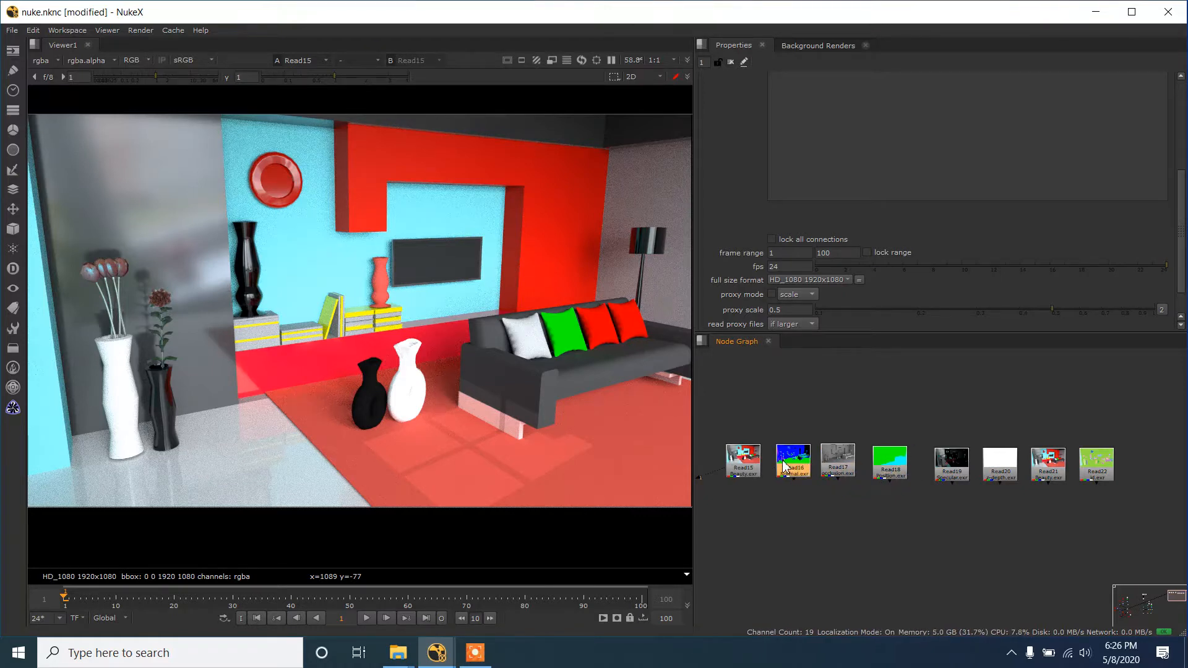
# - Show the Read15 beauty pass in the viewer and delete the duplicate beauty node Read21
pyautogui.click(746, 462)
pyautogui.press('1')
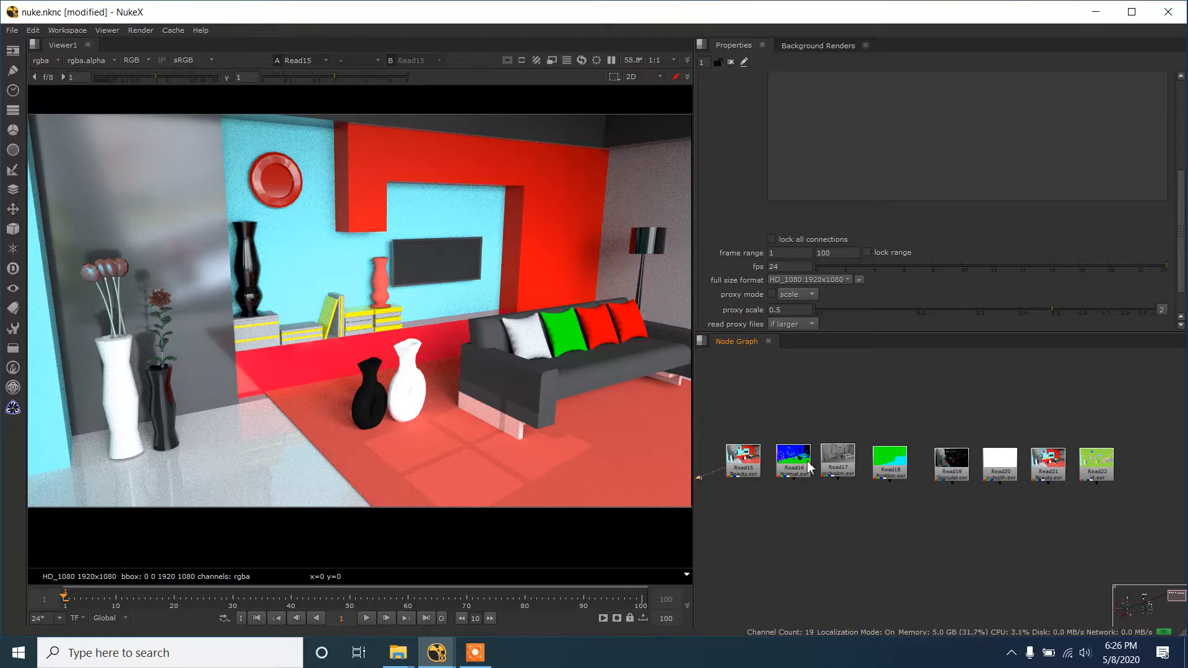
pyautogui.click(1052, 466)
pyautogui.press('Delete')
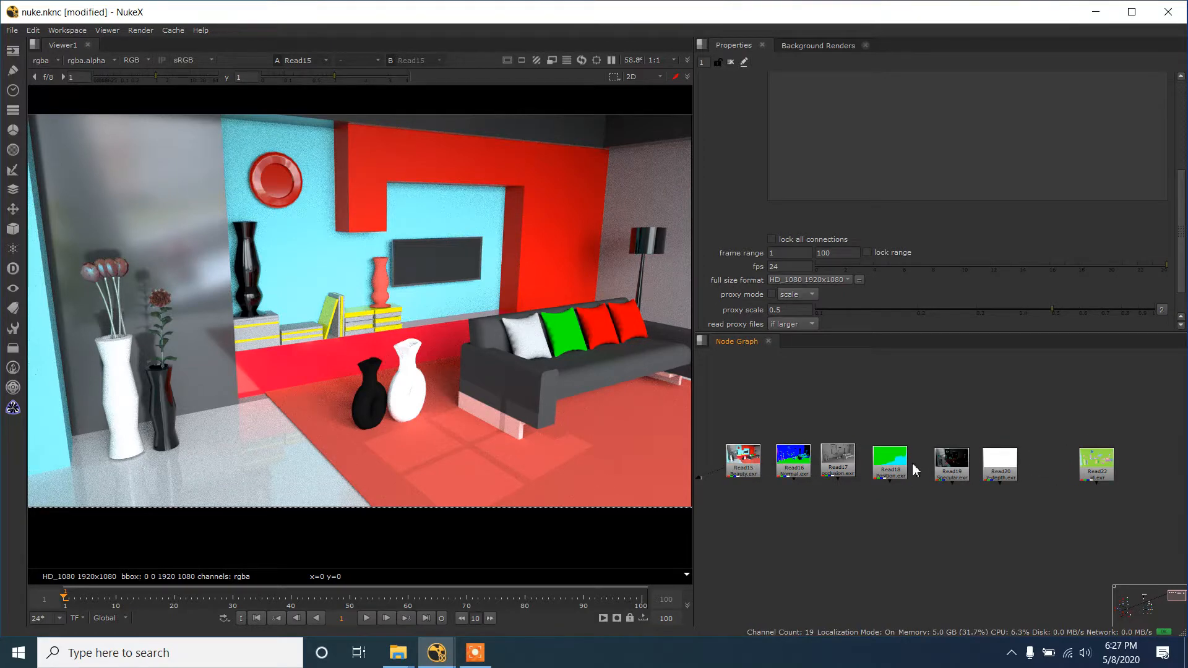
# - View the normal pass from Read16, followed by the occlusion pass from Read17
pyautogui.click(803, 459)
pyautogui.press('1')
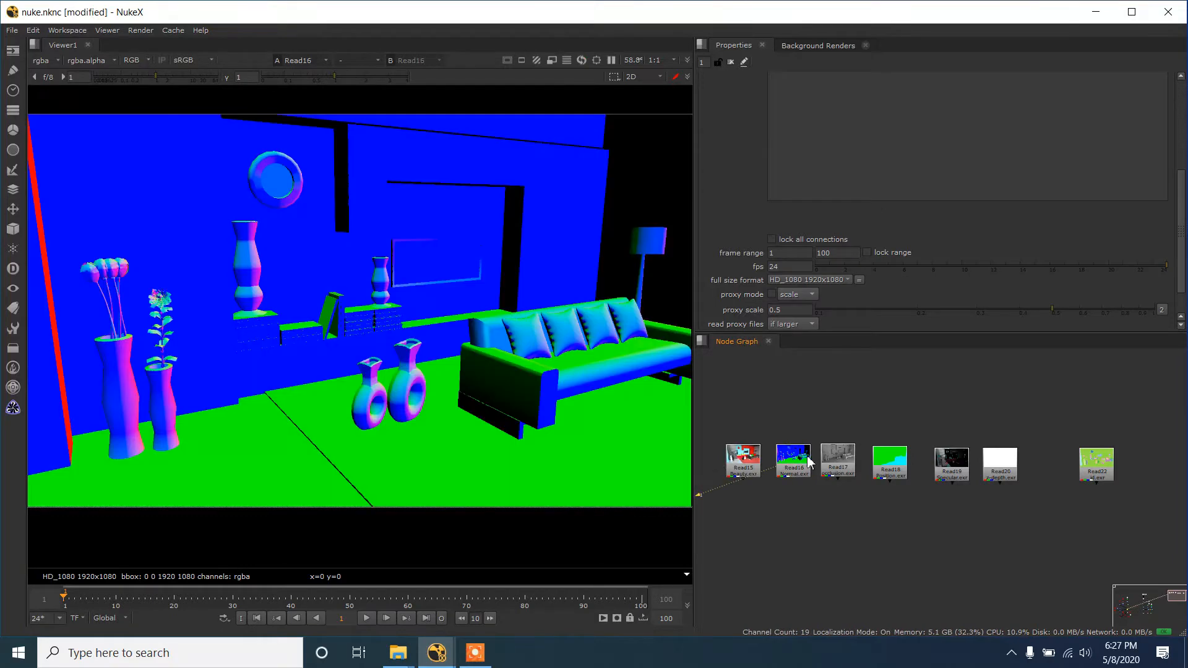
pyautogui.click(838, 461)
pyautogui.press('1')
# - Examine the occlusion pass up close, especially the shading around the sofa, cushions and wall recess
pyautogui.scroll(-4, 547, 280)
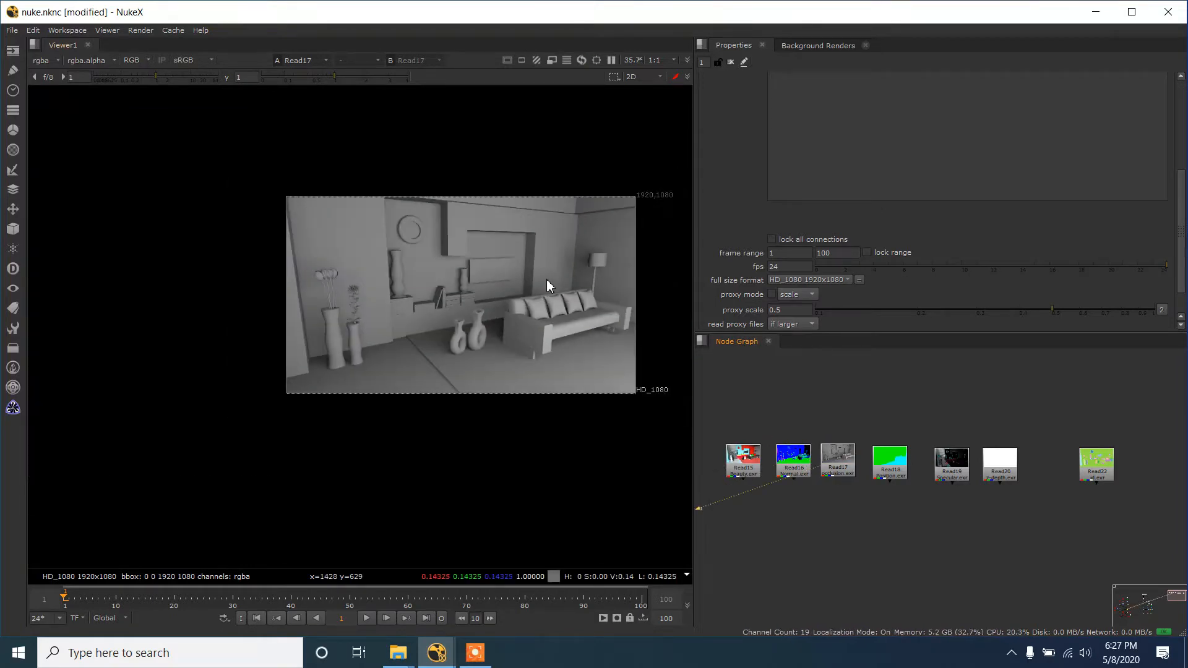
pyautogui.scroll(3, 547, 279)
pyautogui.moveTo(547, 280); pyautogui.dragTo(541, 346)
pyautogui.scroll(-1, 503, 333)
pyautogui.scroll(1, 503, 333)
pyautogui.scroll(-1, 542, 345)
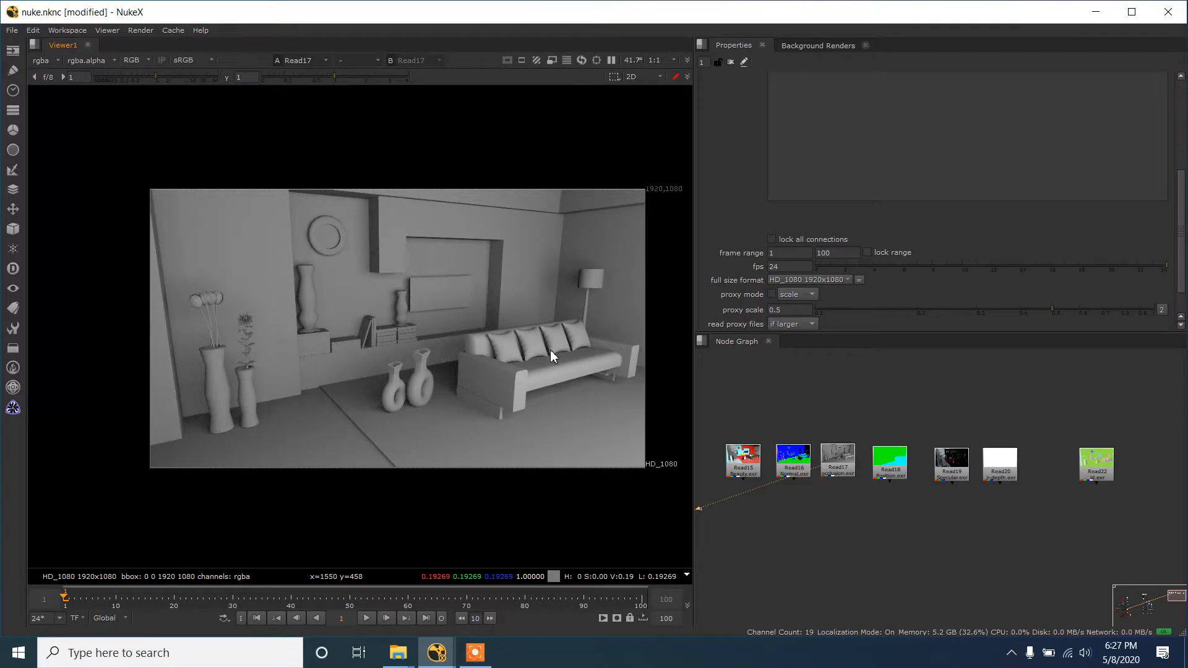
pyautogui.scroll(1, 551, 352)
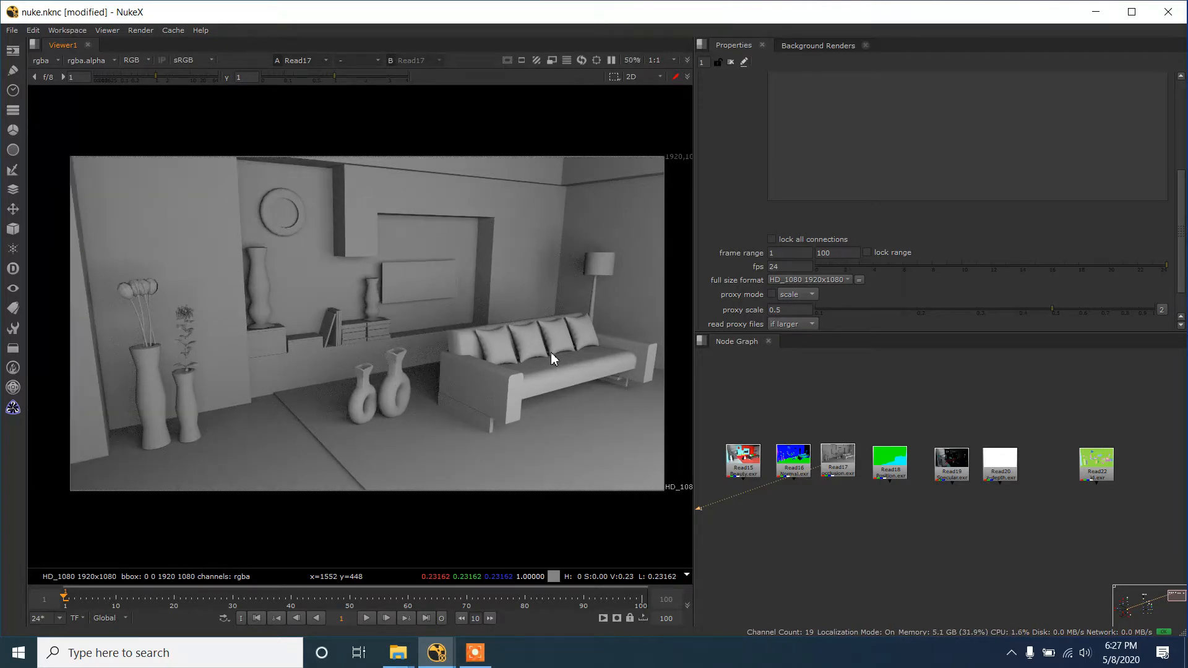
pyautogui.scroll(1, 551, 352)
pyautogui.scroll(1, 548, 351)
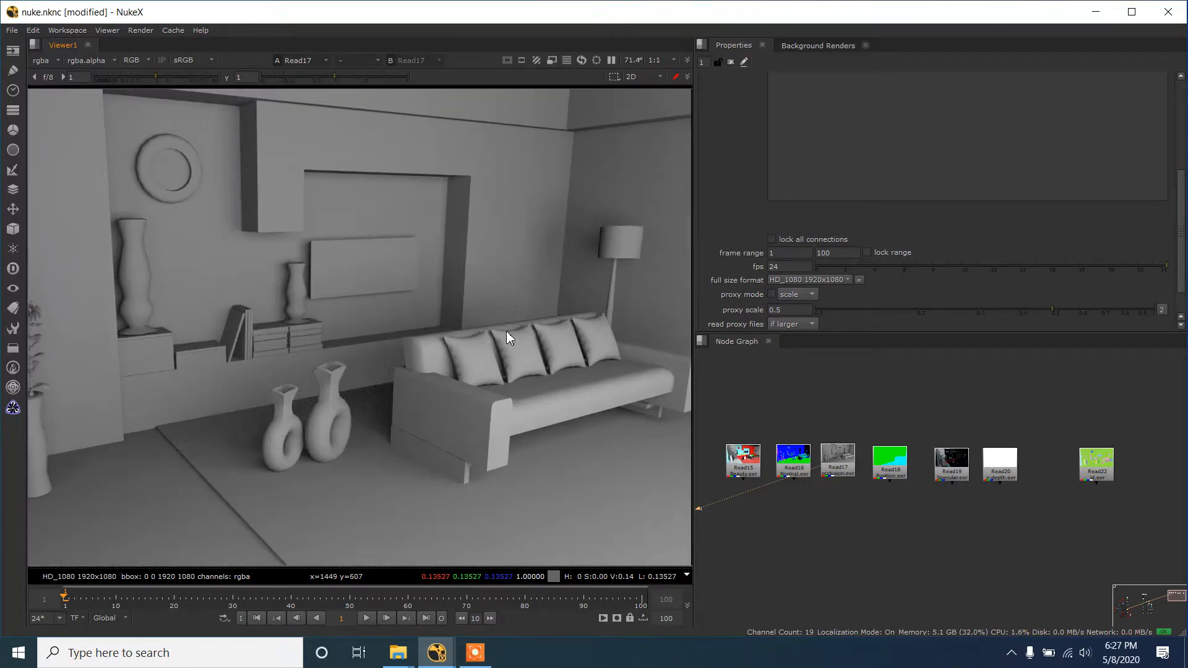
pyautogui.scroll(1, 506, 335)
pyautogui.scroll(1, 557, 349)
pyautogui.scroll(-2, 536, 310)
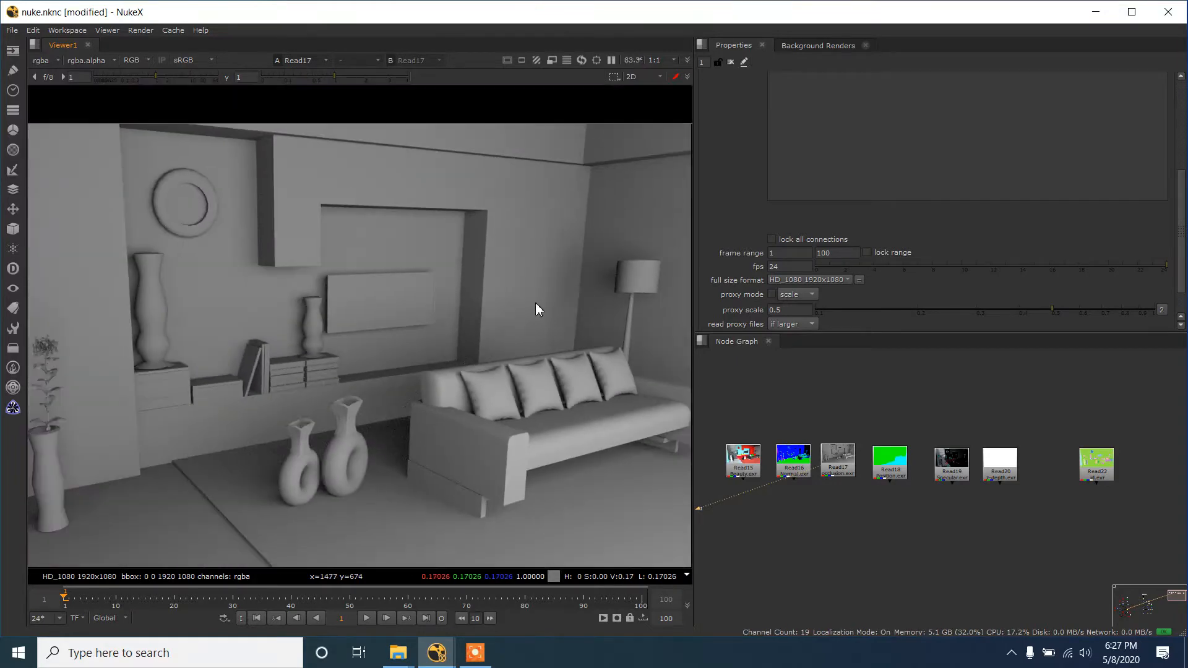
pyautogui.scroll(-4, 536, 303)
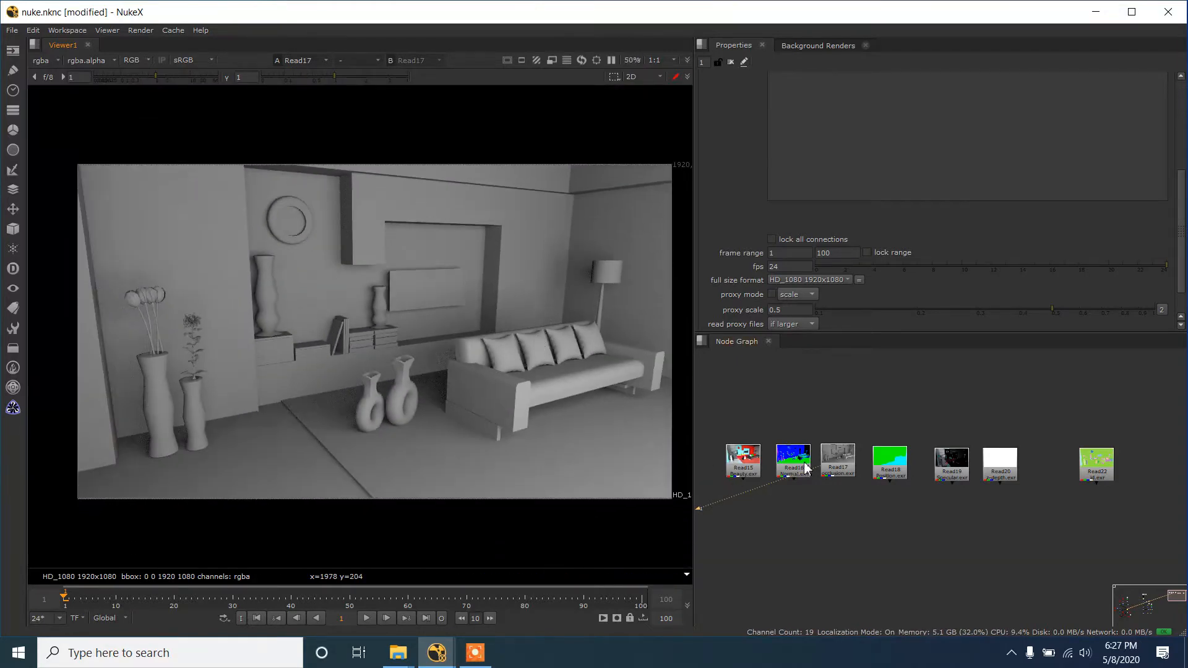
pyautogui.scroll(1, 471, 352)
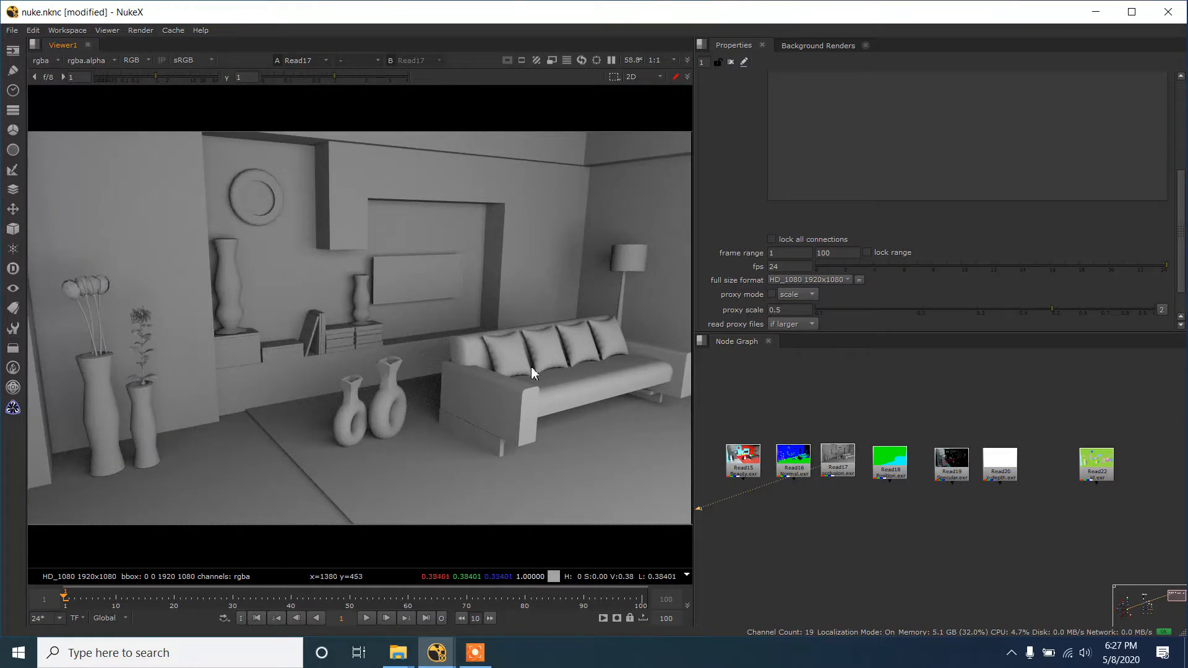
# - View the position pass from Read18, followed by the specular pass from Read19
pyautogui.keyDown('ctrl'); pyautogui.keyDown('shift'); pyautogui.click(896, 459); pyautogui.keyUp('shift'); pyautogui.keyUp('ctrl')
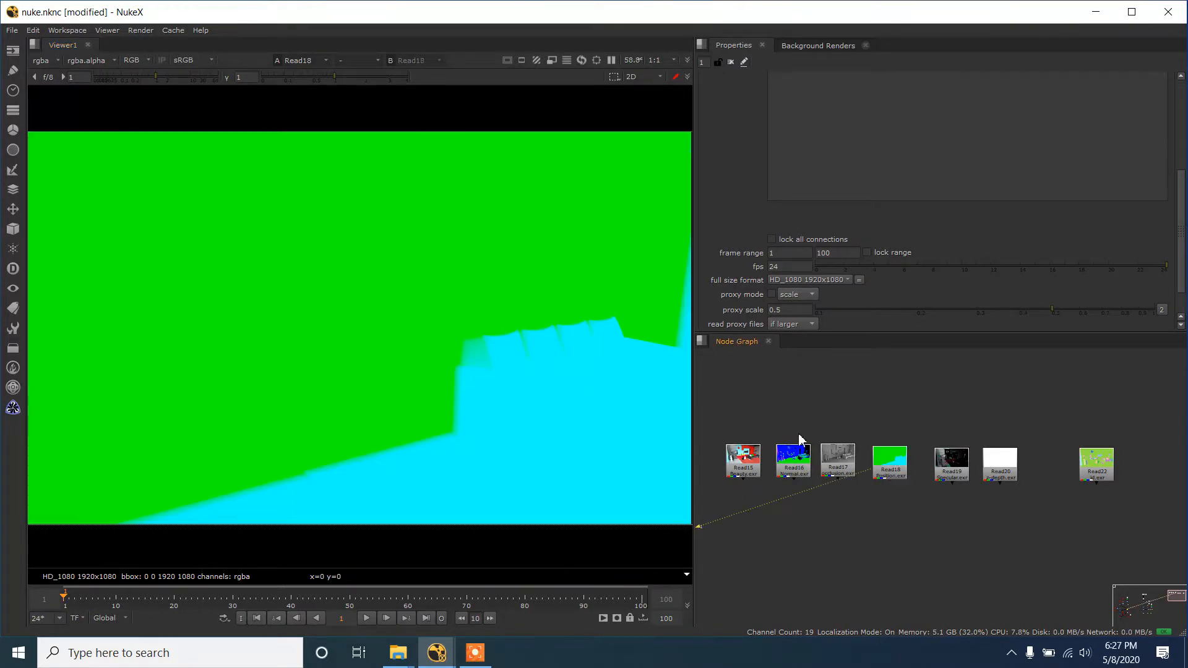
pyautogui.keyDown('ctrl'); pyautogui.keyDown('shift'); pyautogui.click(947, 474); pyautogui.keyUp('shift'); pyautogui.keyUp('ctrl')
pyautogui.scroll(-1, 330, 291)
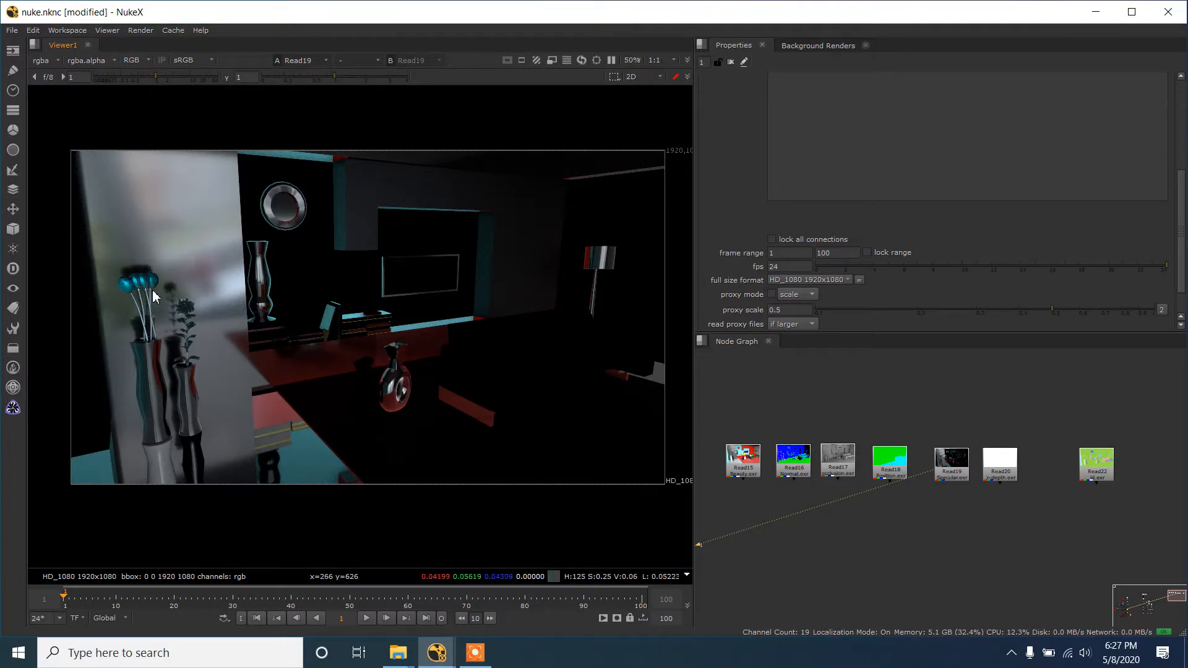
# - Examine the specular pass up close, from the reflective wall and vases across to the sofa area
pyautogui.scroll(2, 152, 290)
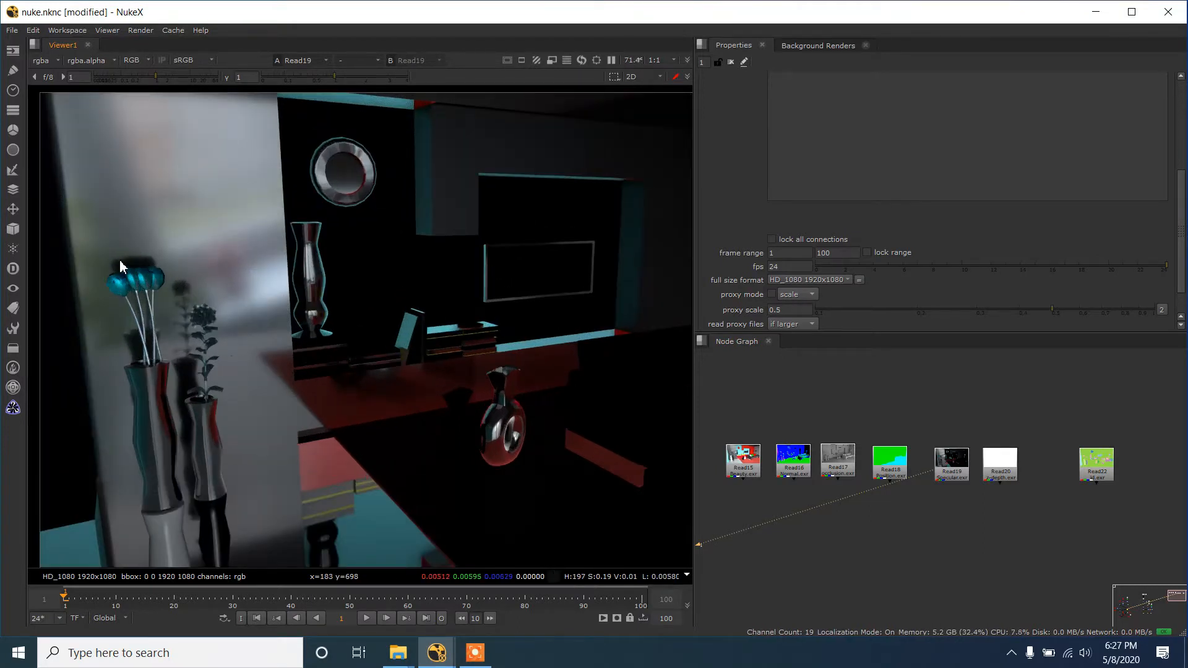
pyautogui.moveTo(87, 235); pyautogui.dragTo(221, 340)
pyautogui.scroll(-3, 254, 339)
pyautogui.moveTo(602, 359); pyautogui.dragTo(531, 359)
pyautogui.scroll(1, 556, 361)
pyautogui.moveTo(350, 346); pyautogui.dragTo(388, 359)
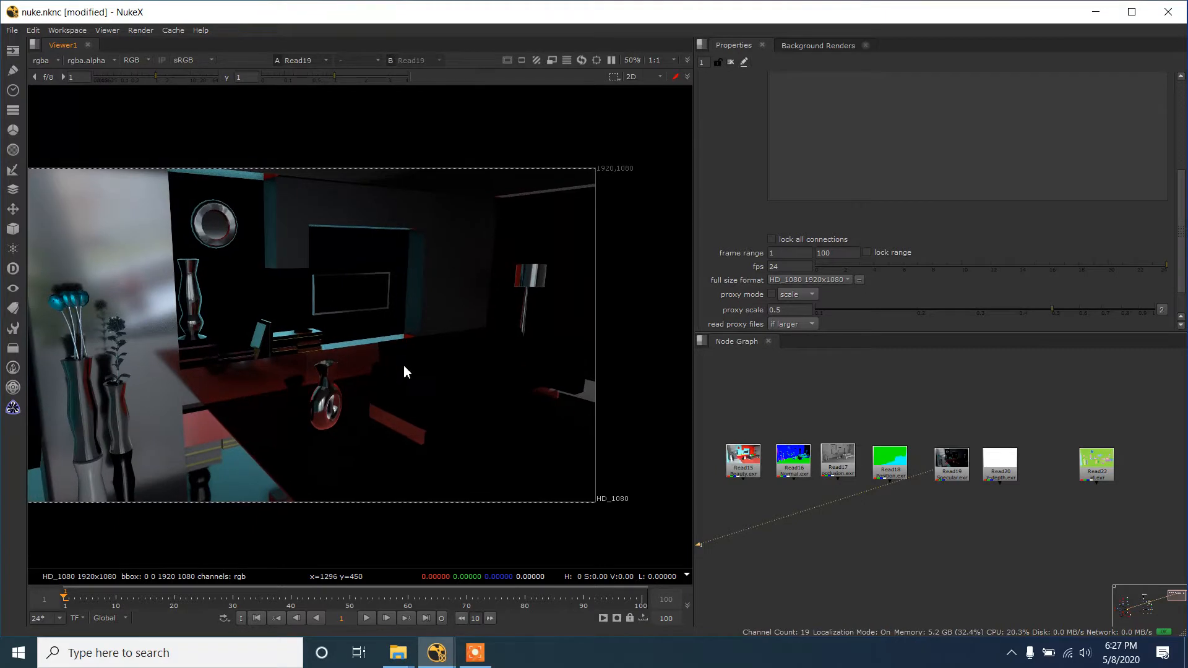
# - View the depth pass from Read20 and check the viewer's exposure controls
pyautogui.click(1000, 476)
pyautogui.press('1')
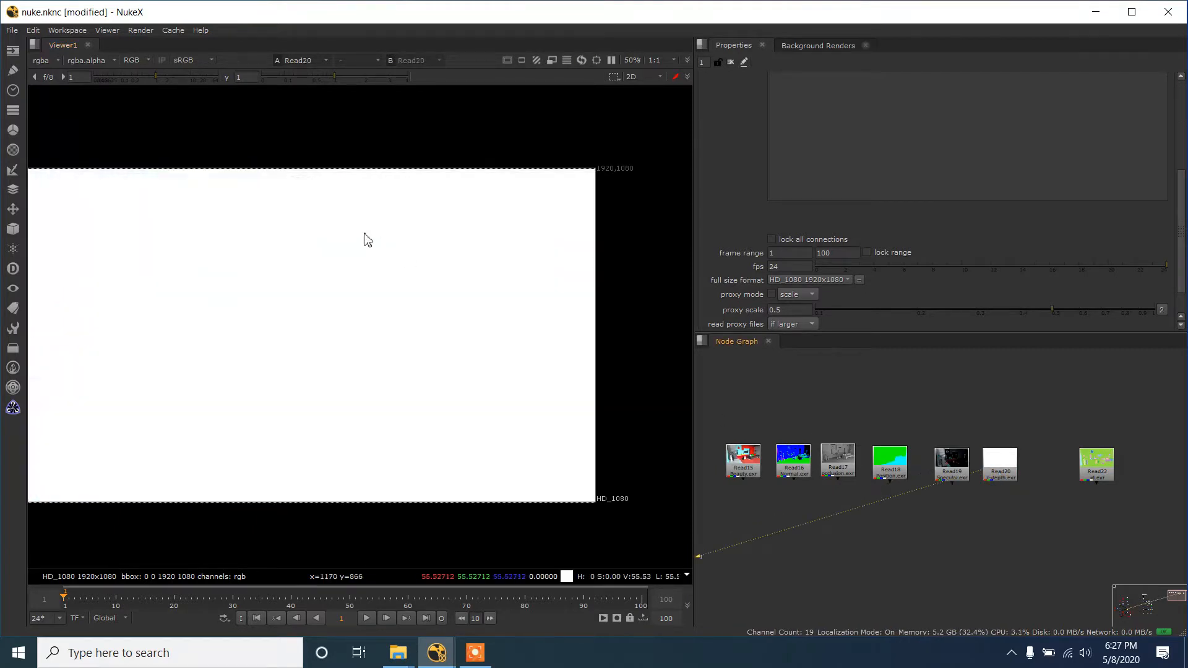
pyautogui.moveTo(151, 78)
pyautogui.mouseDown()
pyautogui.moveTo(56, 77)
pyautogui.moveTo(152, 76)
pyautogui.mouseUp()
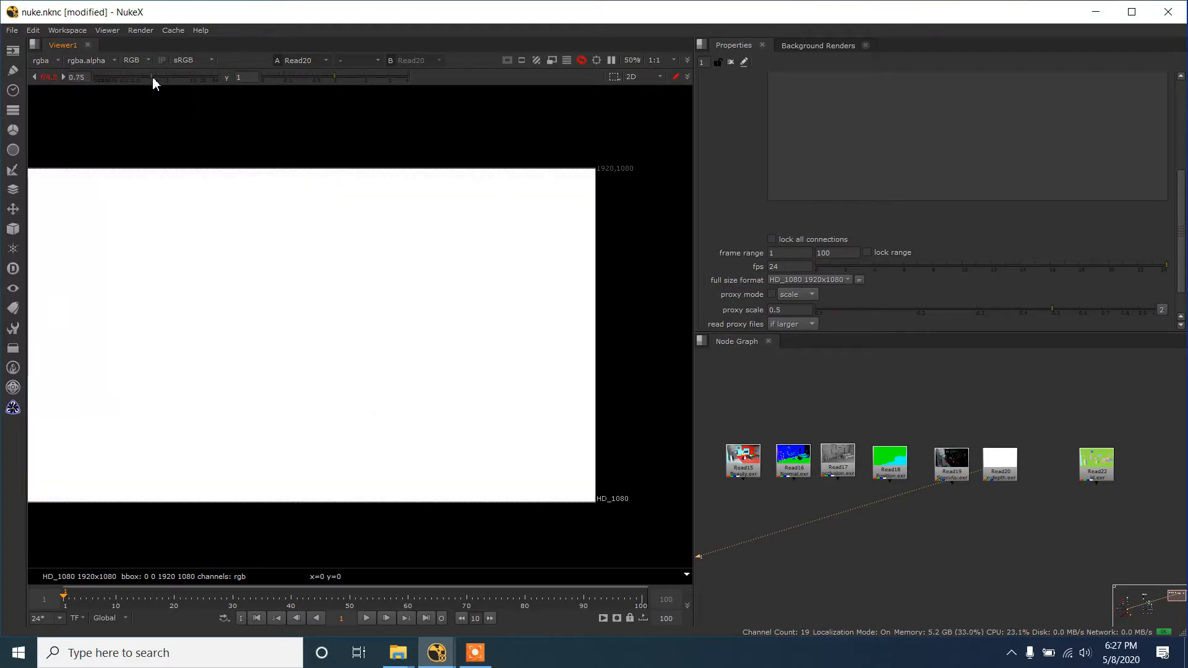
pyautogui.click(53, 77)
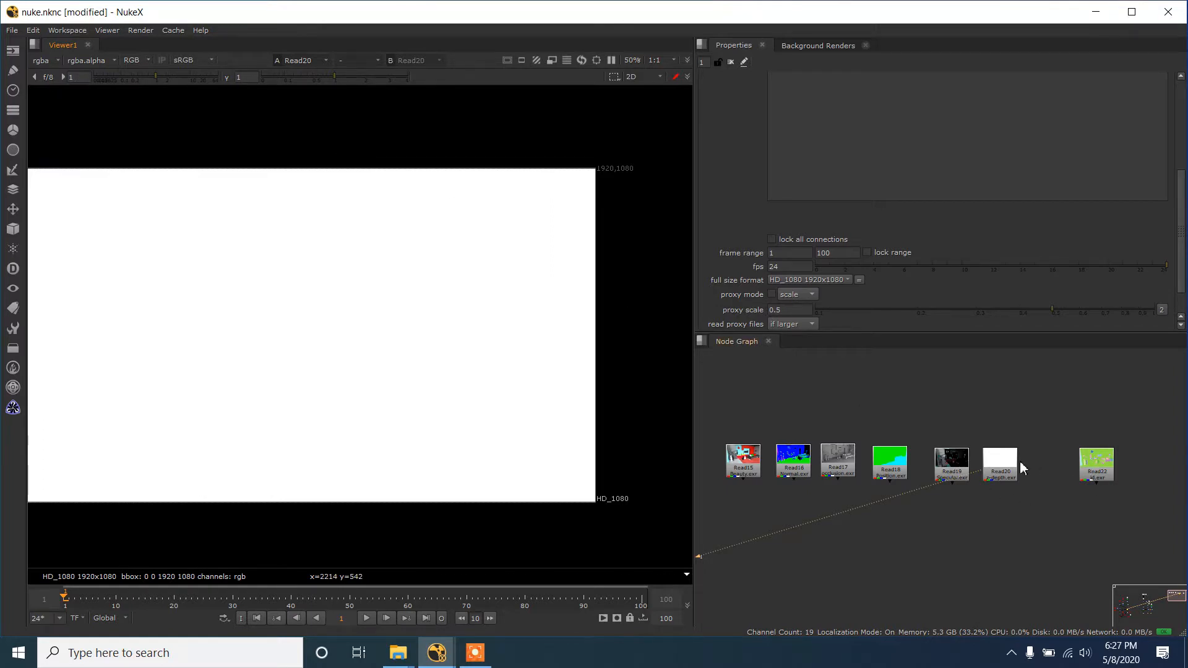
# - View the ID pass from Read22 and inspect its coloured object mattes
pyautogui.click(1009, 465)
pyautogui.click(1049, 479)
pyautogui.click(1102, 474)
pyautogui.press('1')
pyautogui.scroll(-3, 524, 315)
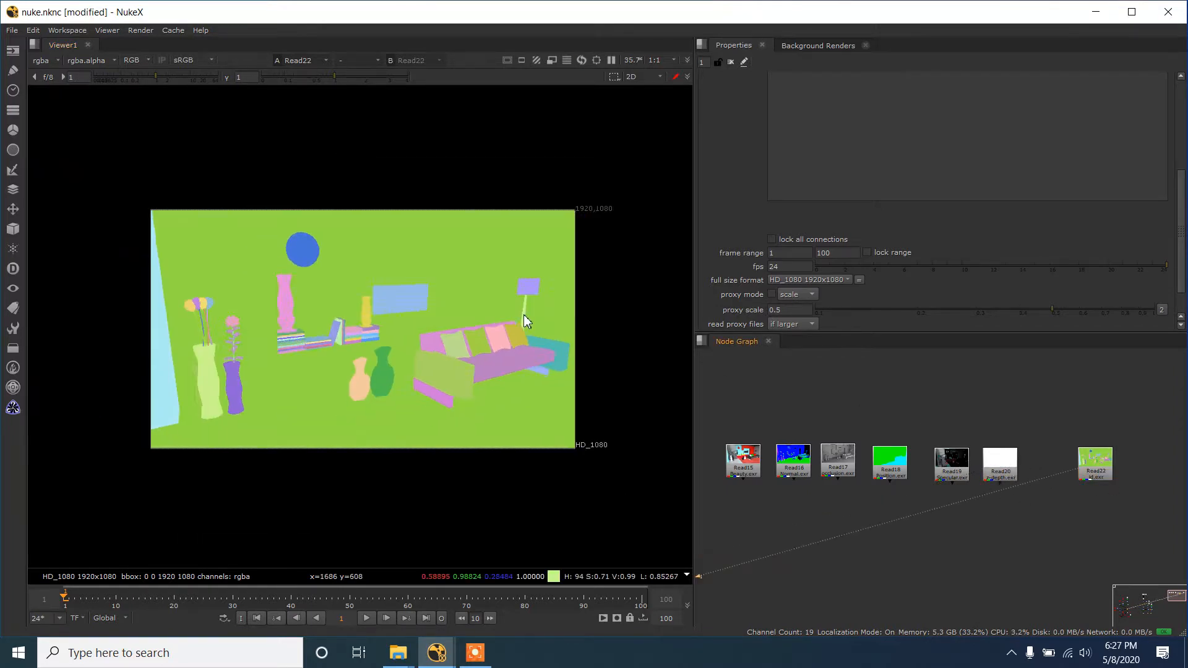
pyautogui.scroll(2, 449, 347)
pyautogui.scroll(1, 497, 291)
pyautogui.scroll(-1, 497, 292)
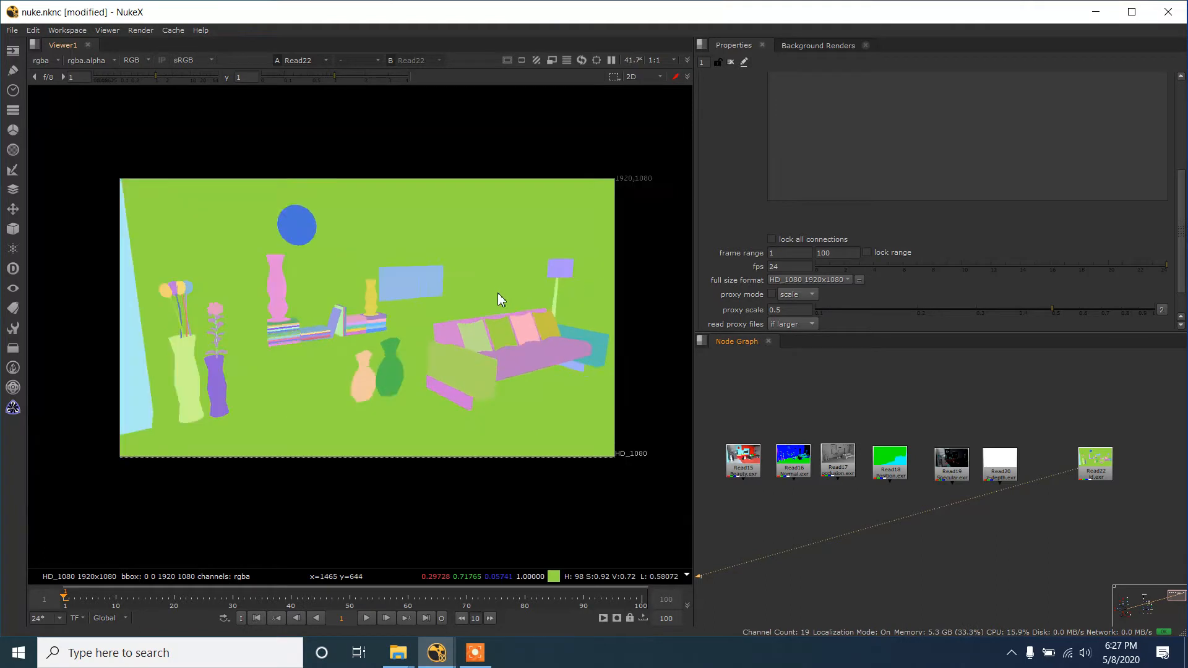
pyautogui.scroll(1, 500, 329)
# - Move Read22 next to Read20 and close the gap in front of the last three Read nodes in the row
pyautogui.moveTo(1094, 471); pyautogui.dragTo(1074, 470)
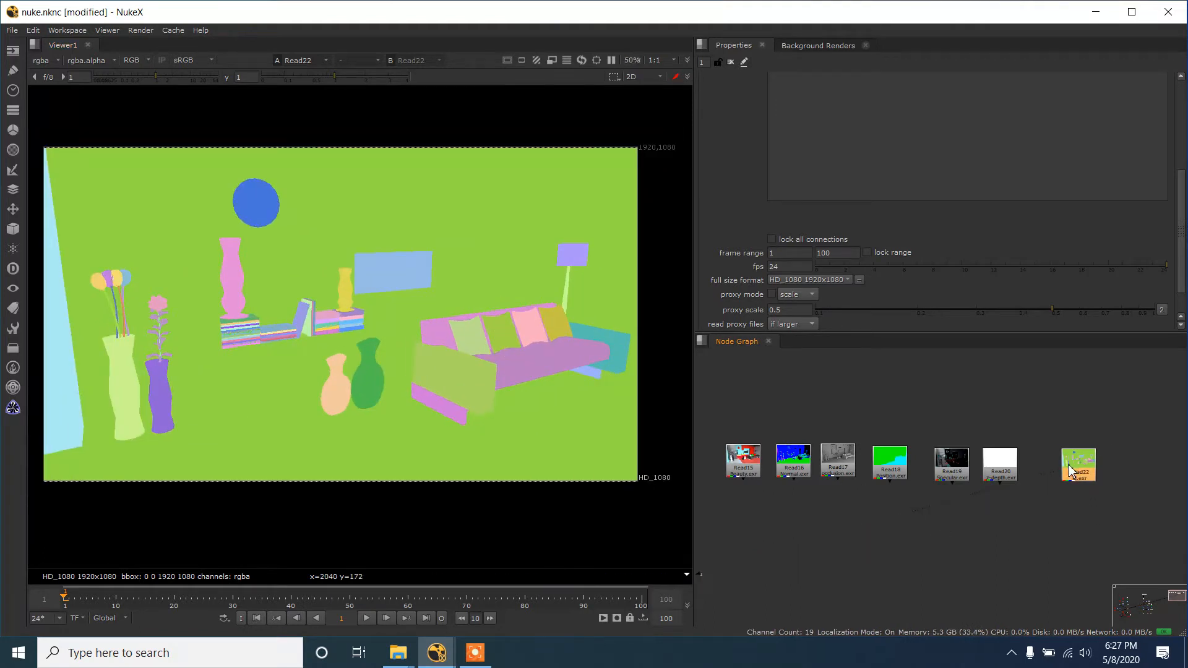
pyautogui.scroll(-2, 1008, 411)
pyautogui.scroll(1, 944, 463)
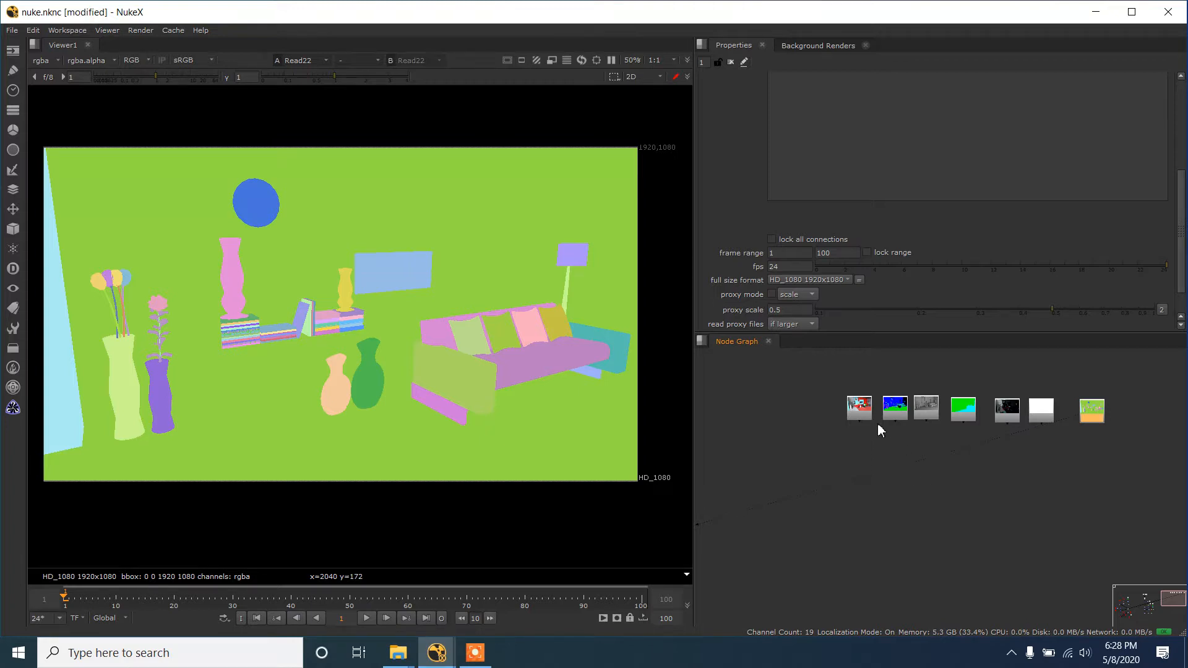
pyautogui.moveTo(1088, 419); pyautogui.dragTo(1072, 420)
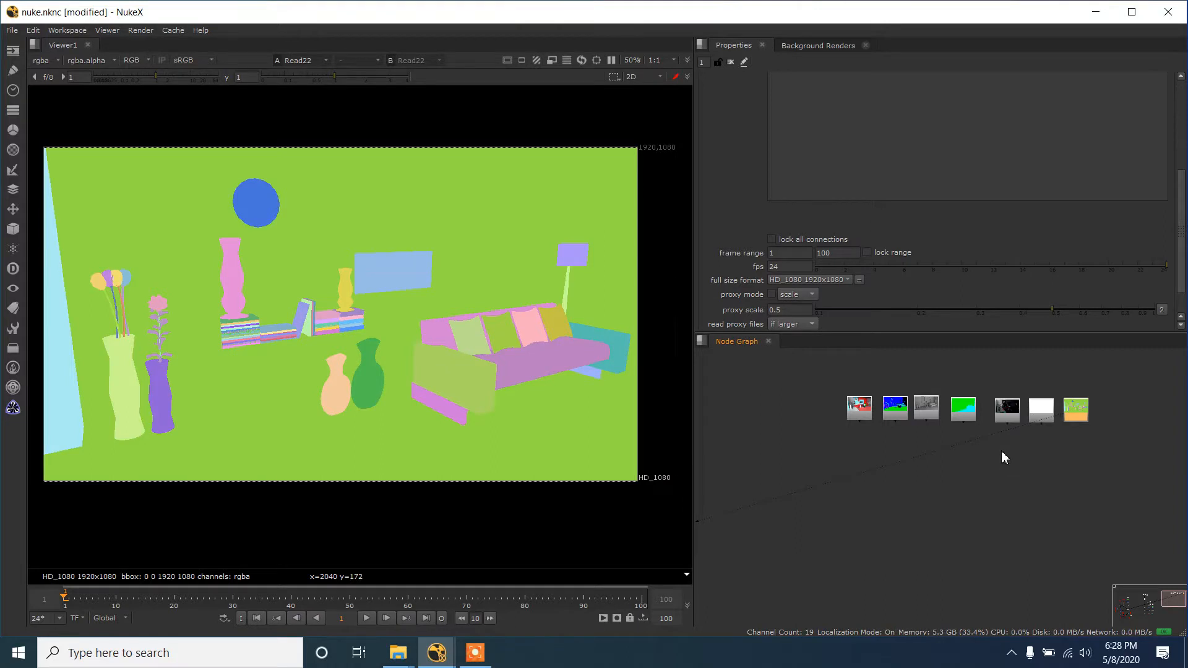
pyautogui.moveTo(992, 385); pyautogui.dragTo(1116, 468)
pyautogui.moveTo(1079, 421); pyautogui.dragTo(1072, 421)
pyautogui.click(1063, 460)
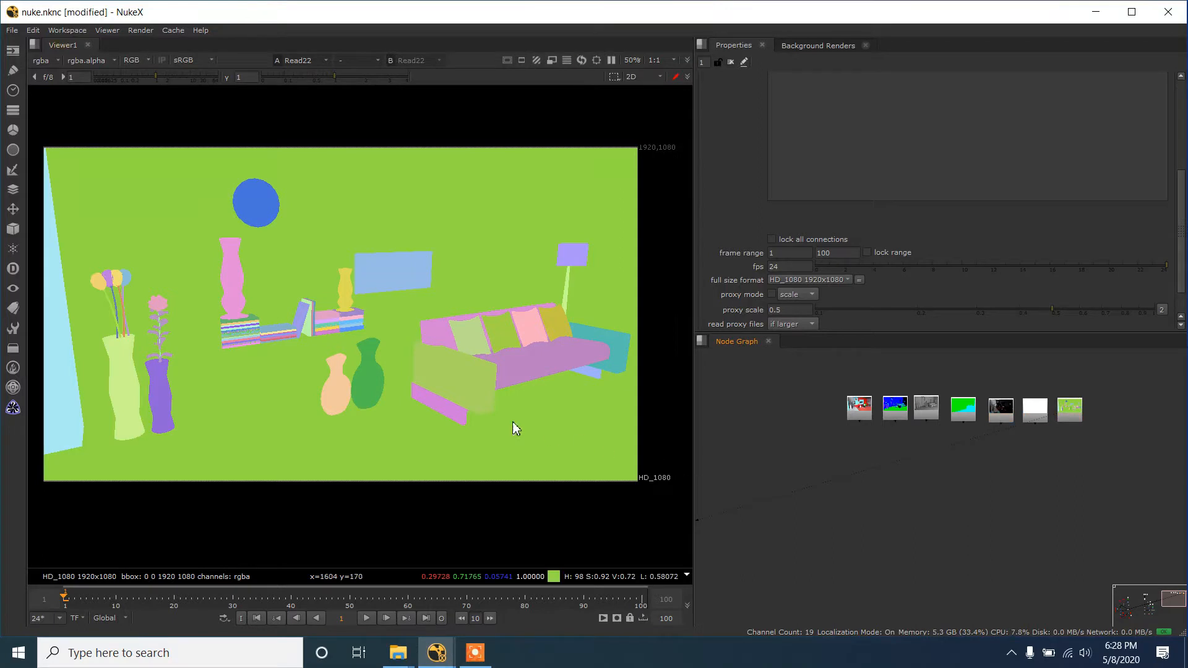
pyautogui.scroll(2, 879, 422)
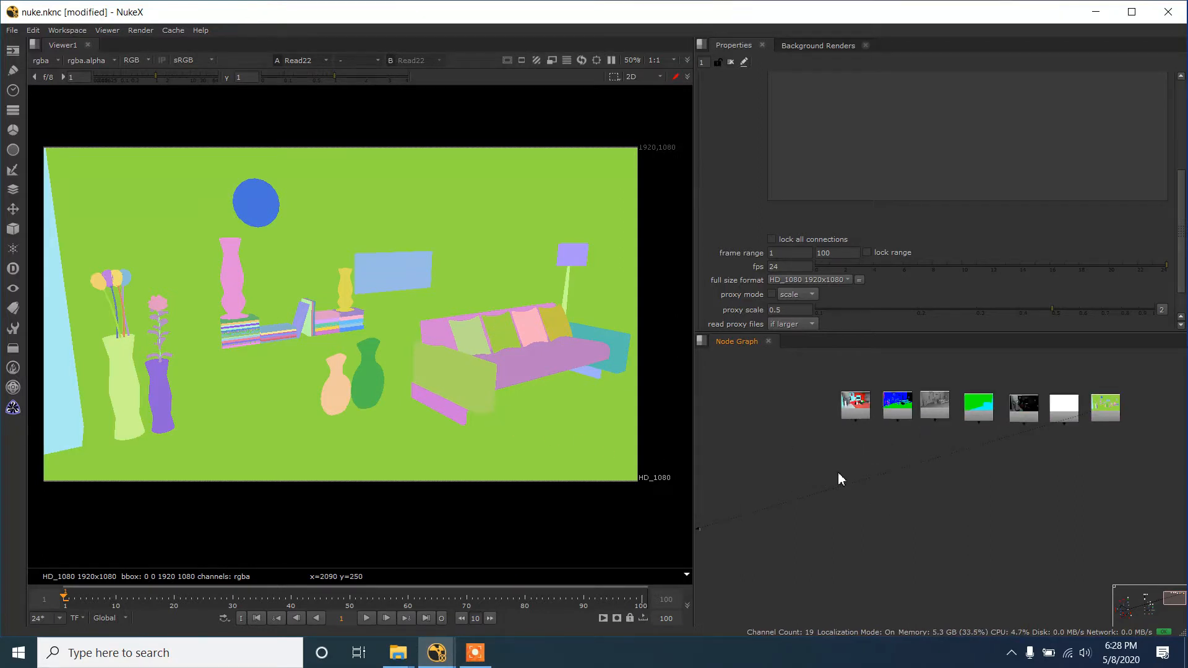
# - Add a Merge node with Read15 as input B and Read17 as input A, placing Read17 beside the Merge
pyautogui.press('m')
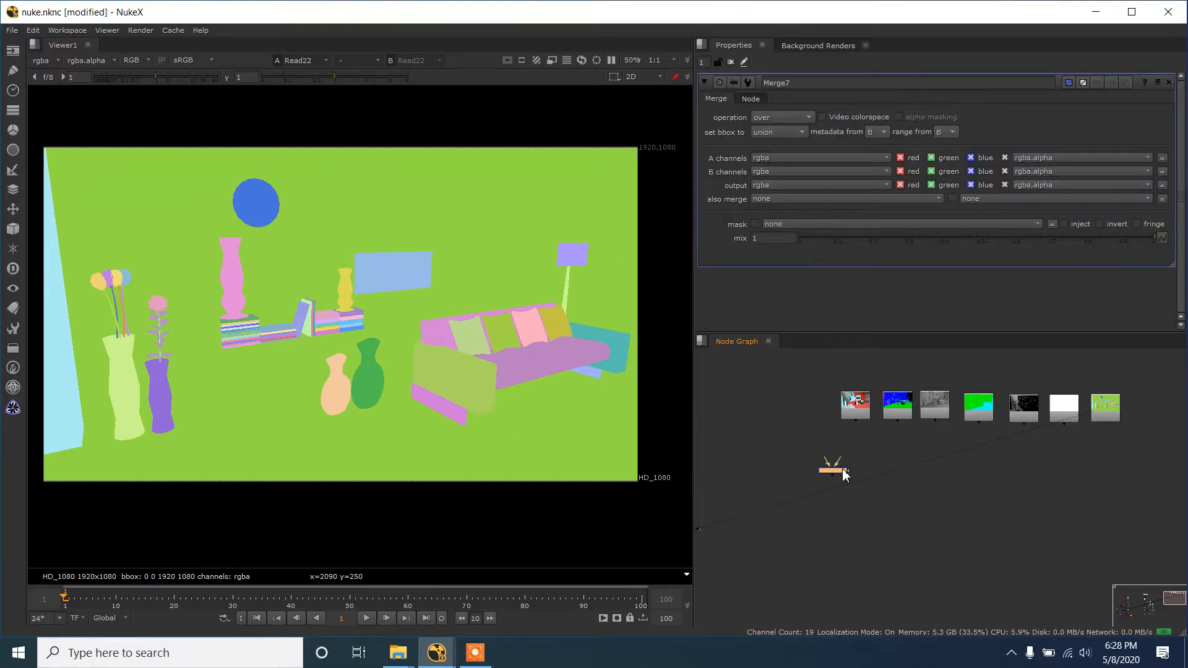
pyautogui.scroll(2, 842, 471)
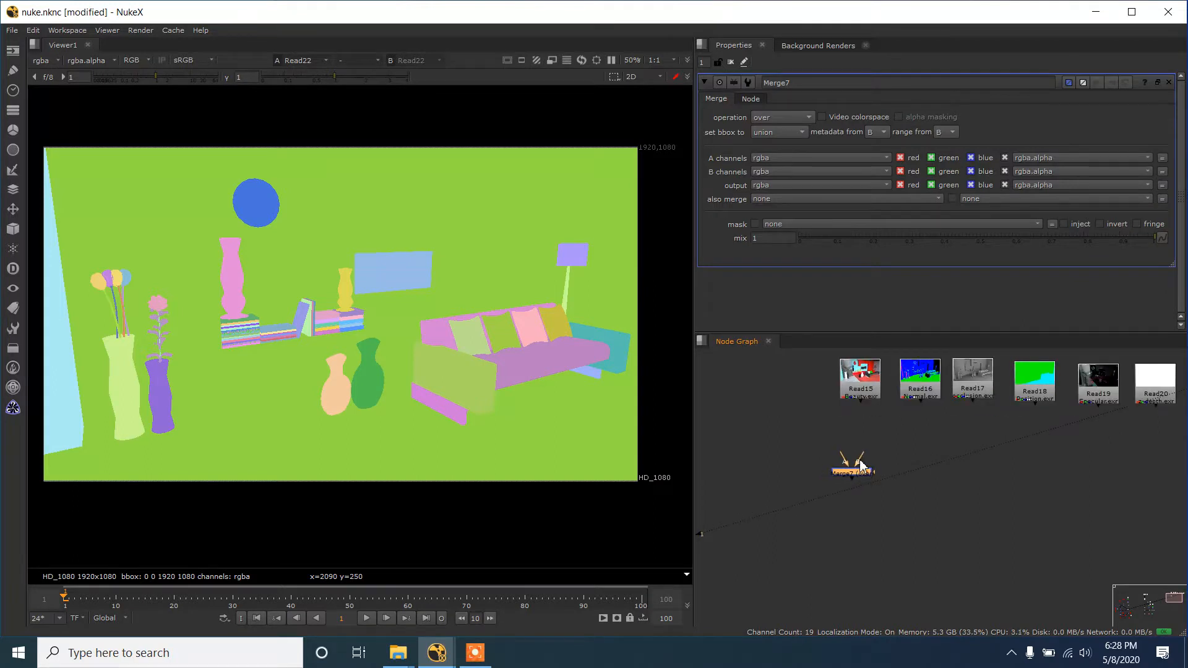
pyautogui.moveTo(859, 460); pyautogui.dragTo(973, 383)
pyautogui.moveTo(973, 388); pyautogui.dragTo(751, 470)
pyautogui.scroll(-3, 953, 461)
pyautogui.scroll(2, 908, 476)
pyautogui.click(753, 450)
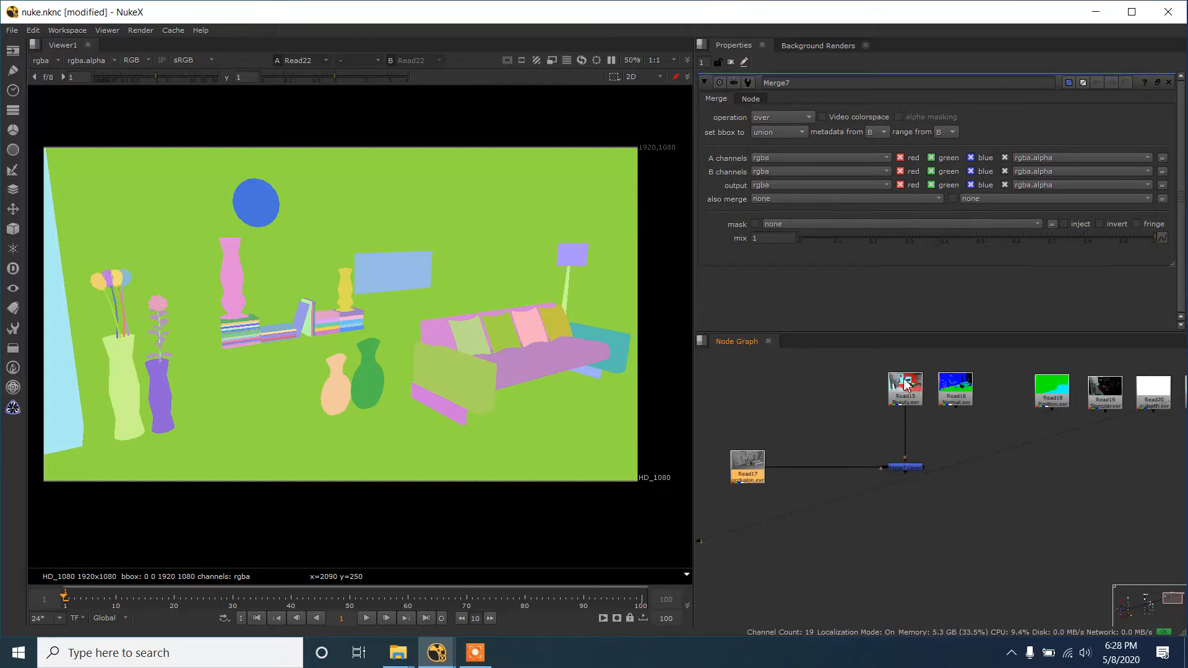
# - Move the Merge node and the row of Read nodes farther from Read17 to leave room on the connection
pyautogui.scroll(-2, 941, 400)
pyautogui.moveTo(862, 367); pyautogui.dragTo(1151, 490)
pyautogui.moveTo(1100, 399); pyautogui.dragTo(1145, 400)
pyautogui.click(794, 451)
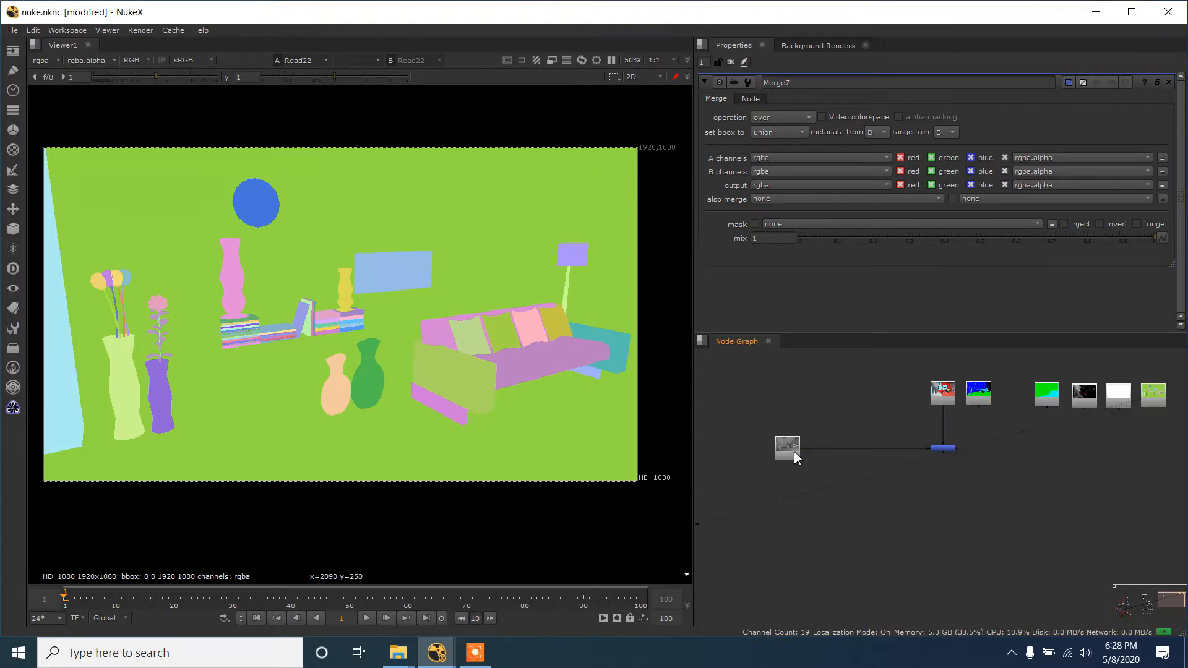
pyautogui.scroll(-1, 1025, 427)
pyautogui.moveTo(1030, 432); pyautogui.dragTo(966, 450)
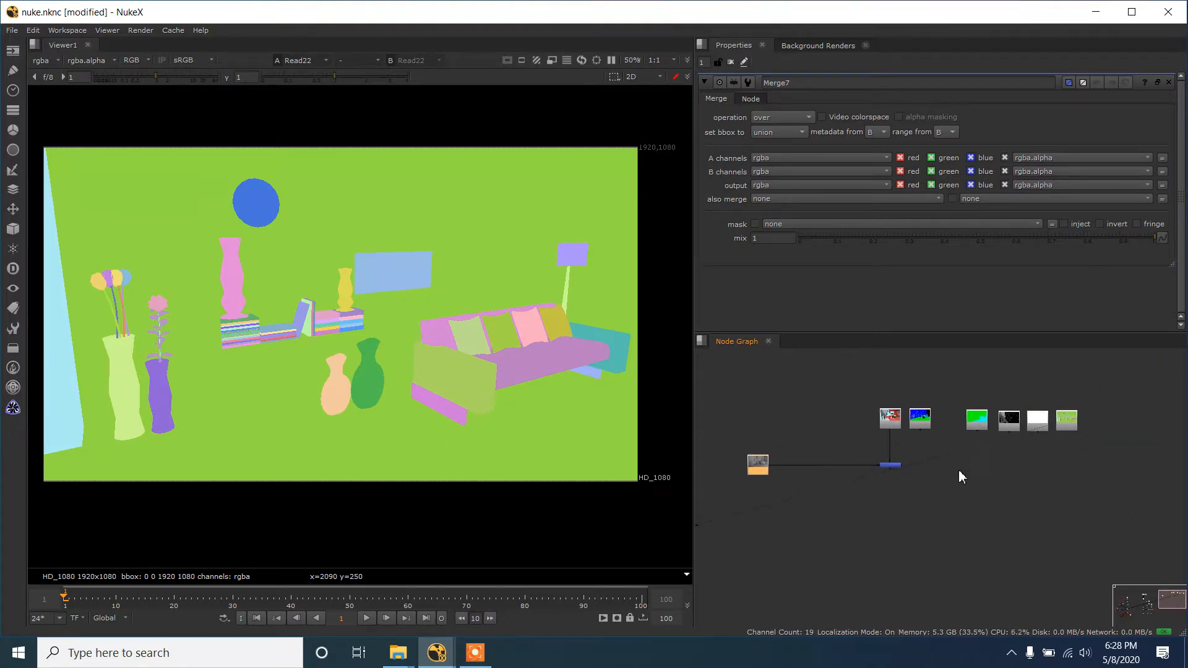
pyautogui.scroll(1, 827, 512)
pyautogui.moveTo(934, 505); pyautogui.dragTo(935, 486)
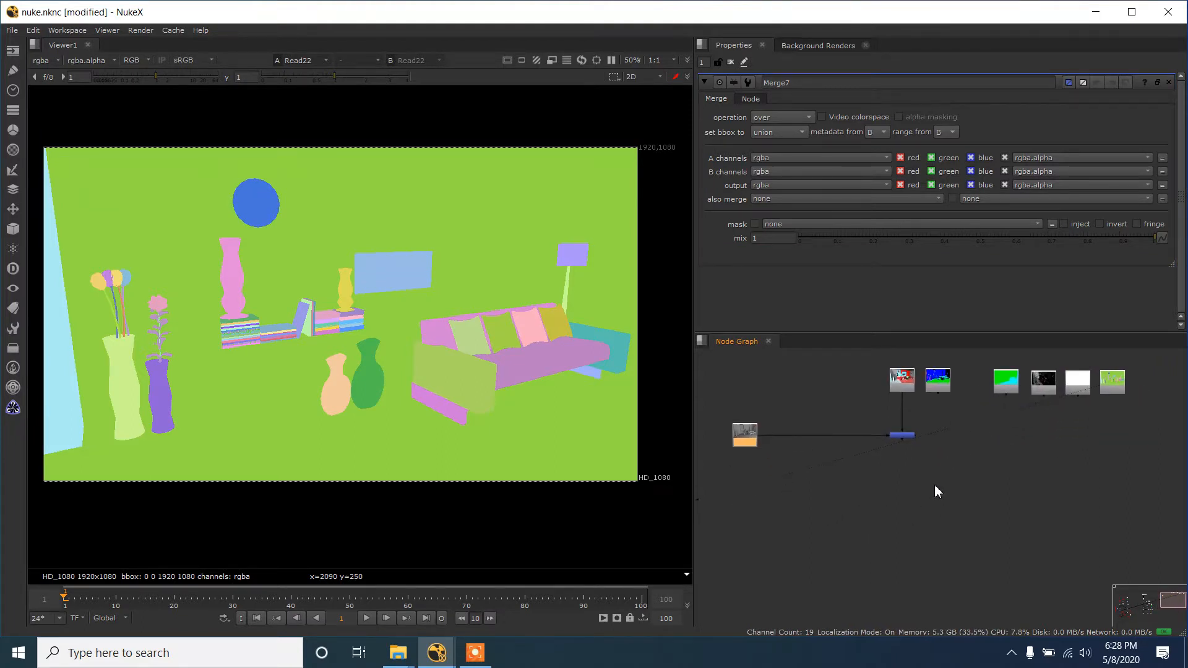
# - View the Read15 beauty pass, followed by the output of the Merge node
pyautogui.click(900, 393)
pyautogui.press('1')
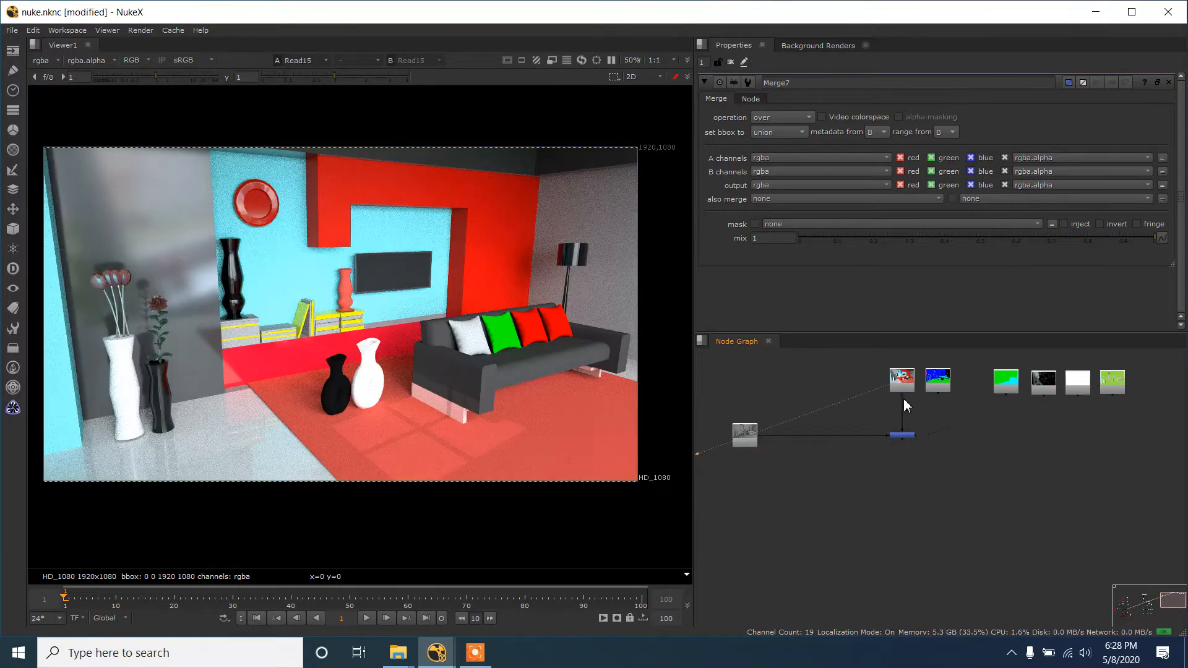
pyautogui.scroll(2, 907, 435)
pyautogui.click(907, 436)
pyautogui.press('1')
# - Set the Merge node's operation to multiply so the occlusion pass darkens the beauty render
pyautogui.scroll(-1, 831, 422)
pyautogui.moveTo(830, 420); pyautogui.dragTo(860, 424)
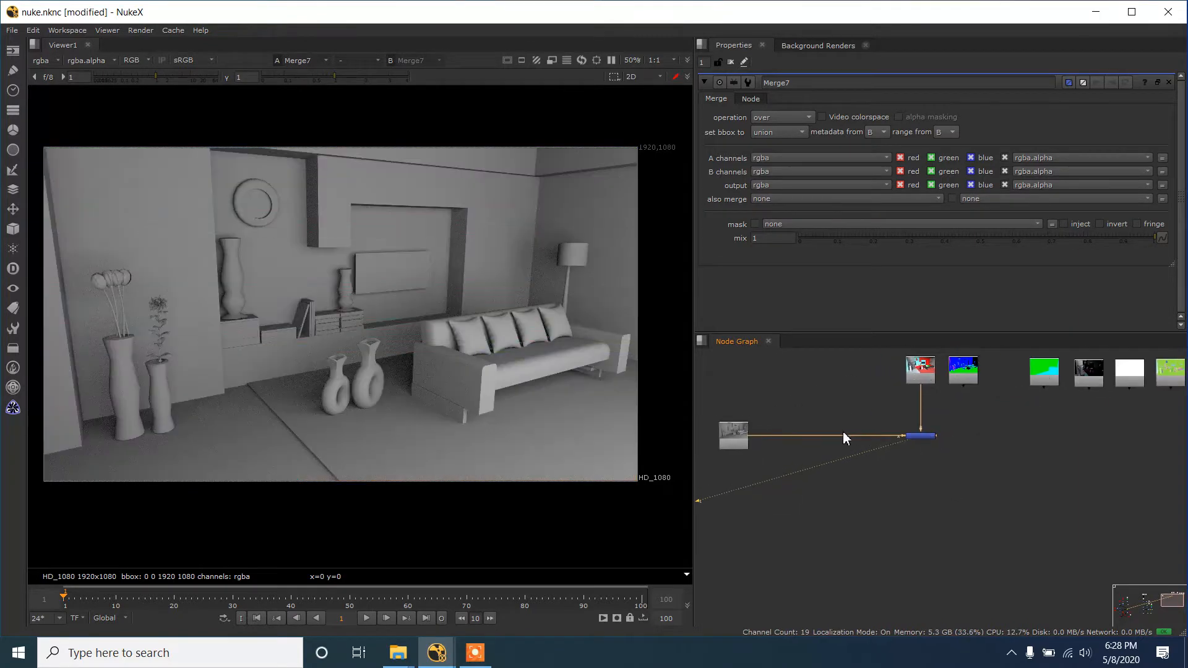
pyautogui.click(793, 118)
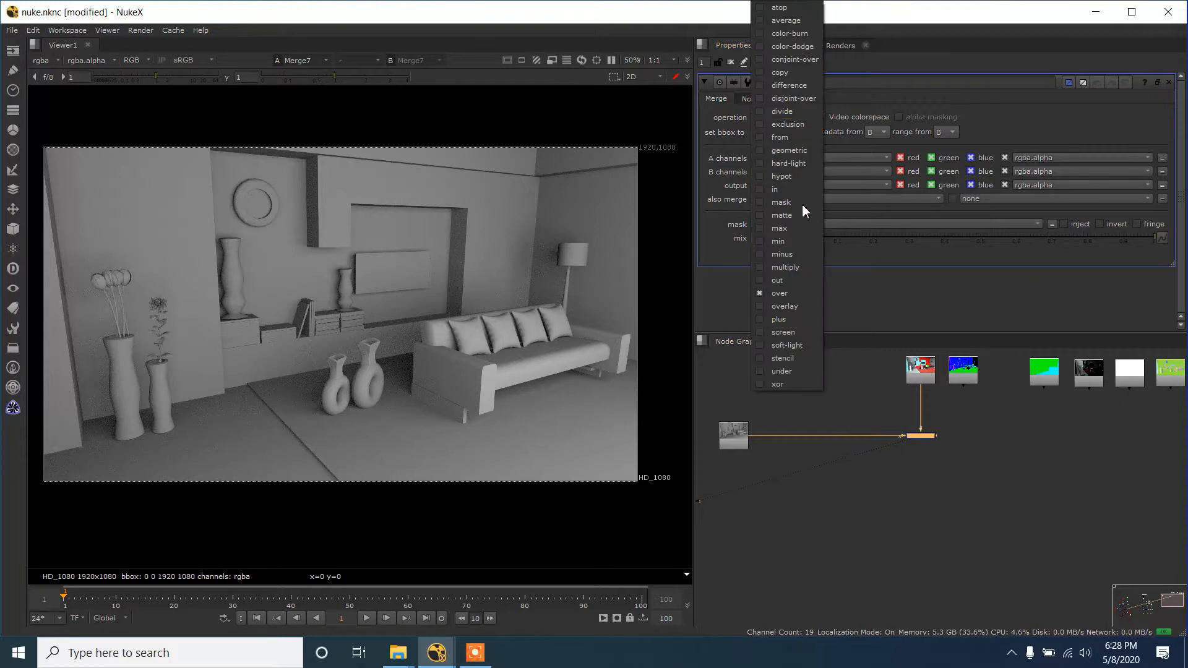
pyautogui.click(799, 265)
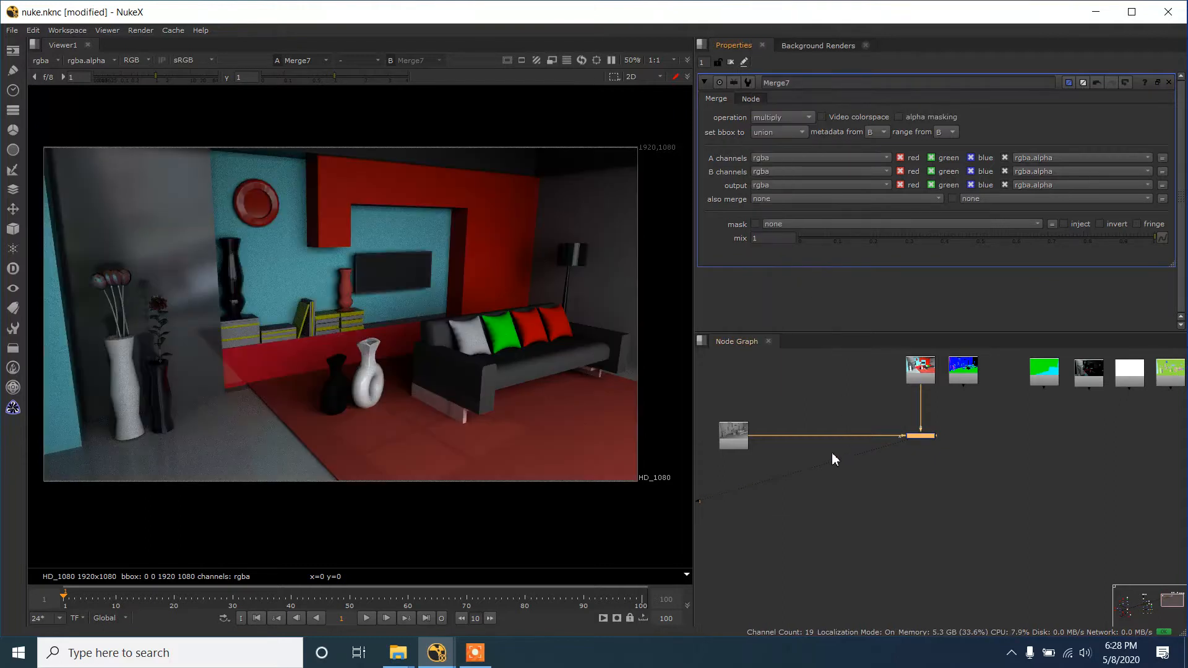
# - View the occlusion pass from Read17 alone, and return the viewer to the multiplied result
pyautogui.doubleClick(736, 437)
pyautogui.press('1')
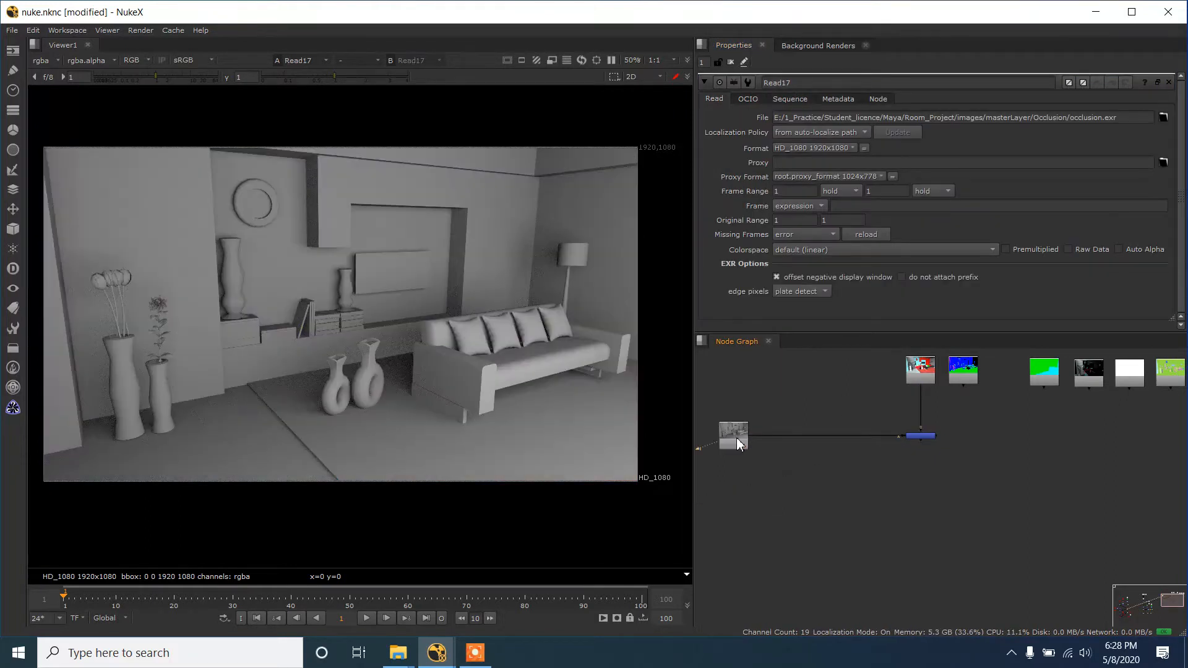
pyautogui.click(807, 421)
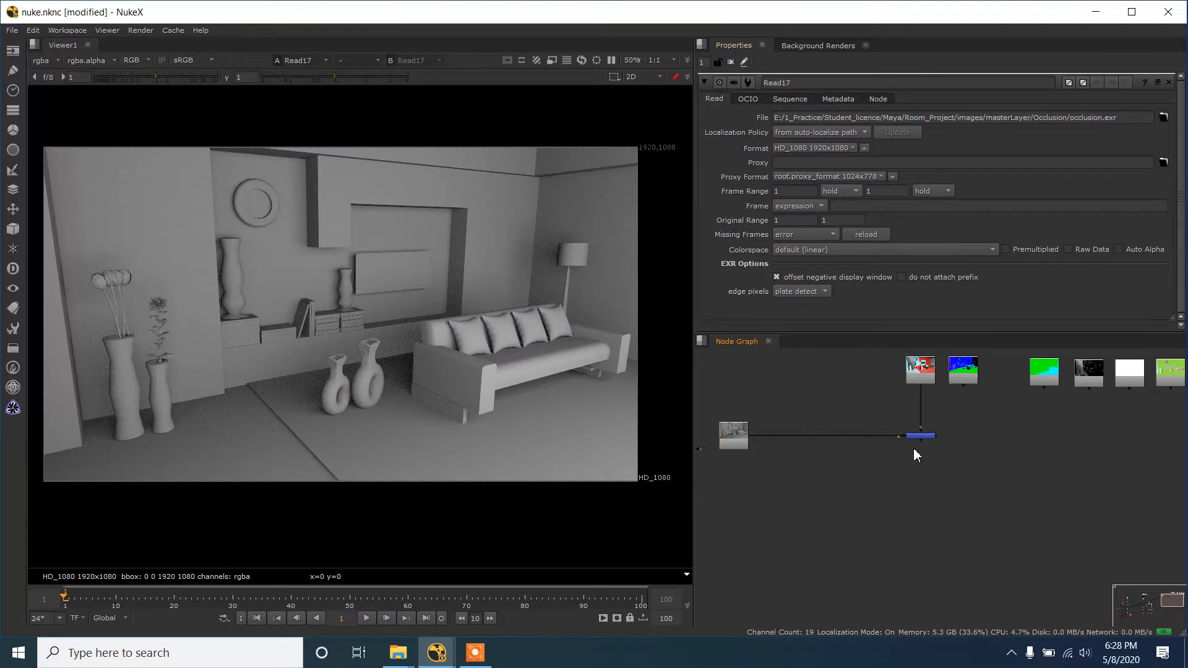
pyautogui.click(915, 438)
pyautogui.press('1')
# - Insert a Grade node between Read17 and the Merge node and show its output in the viewer
pyautogui.click(801, 424)
pyautogui.press('g')
pyautogui.scroll(2, 801, 422)
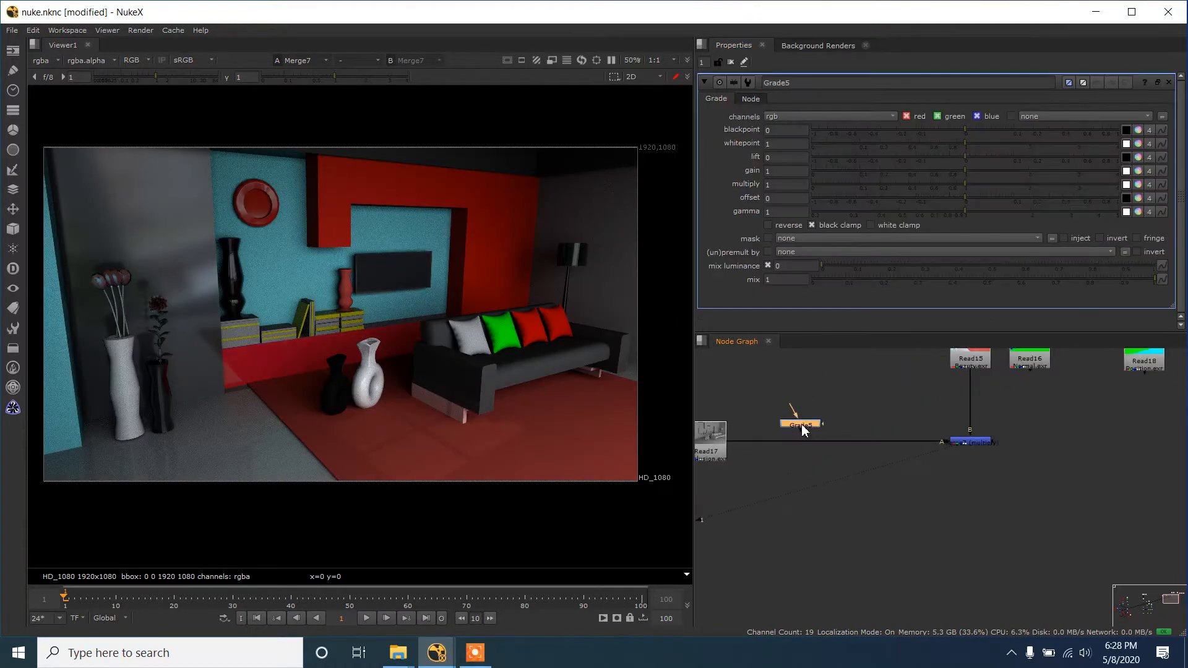
pyautogui.moveTo(801, 423); pyautogui.dragTo(817, 441)
pyautogui.press('1')
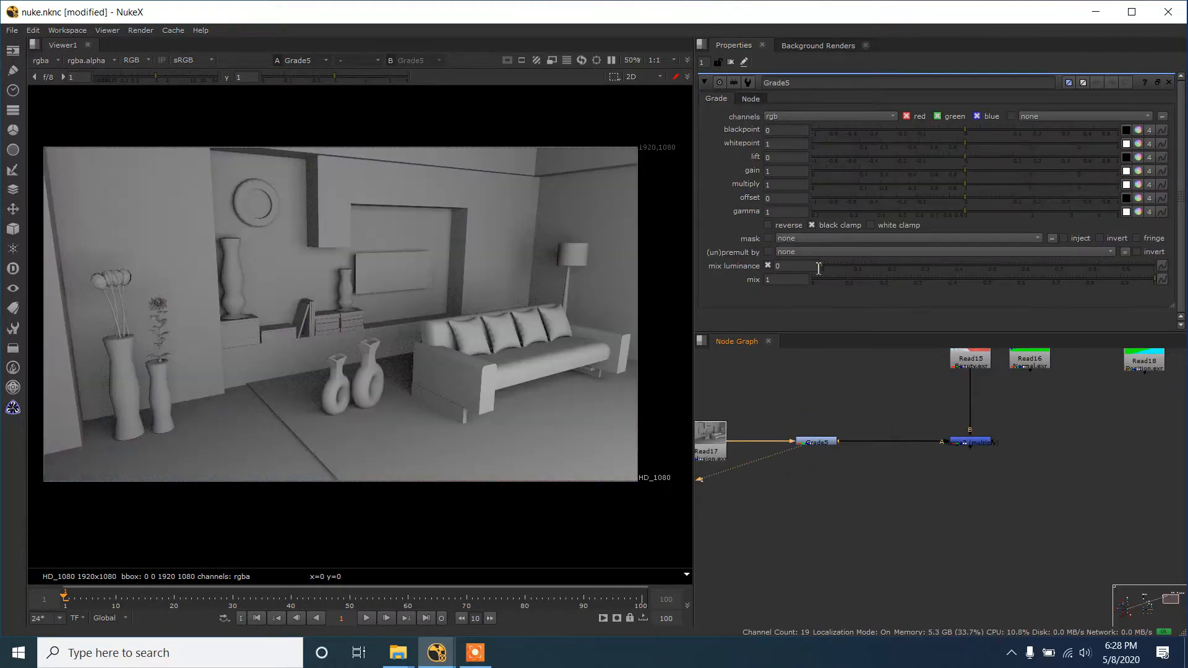
# - Brighten the occlusion pass by setting the Grade node's gain to 4 and whitepoint to 0.98
pyautogui.moveTo(960, 172); pyautogui.dragTo(1112, 168)
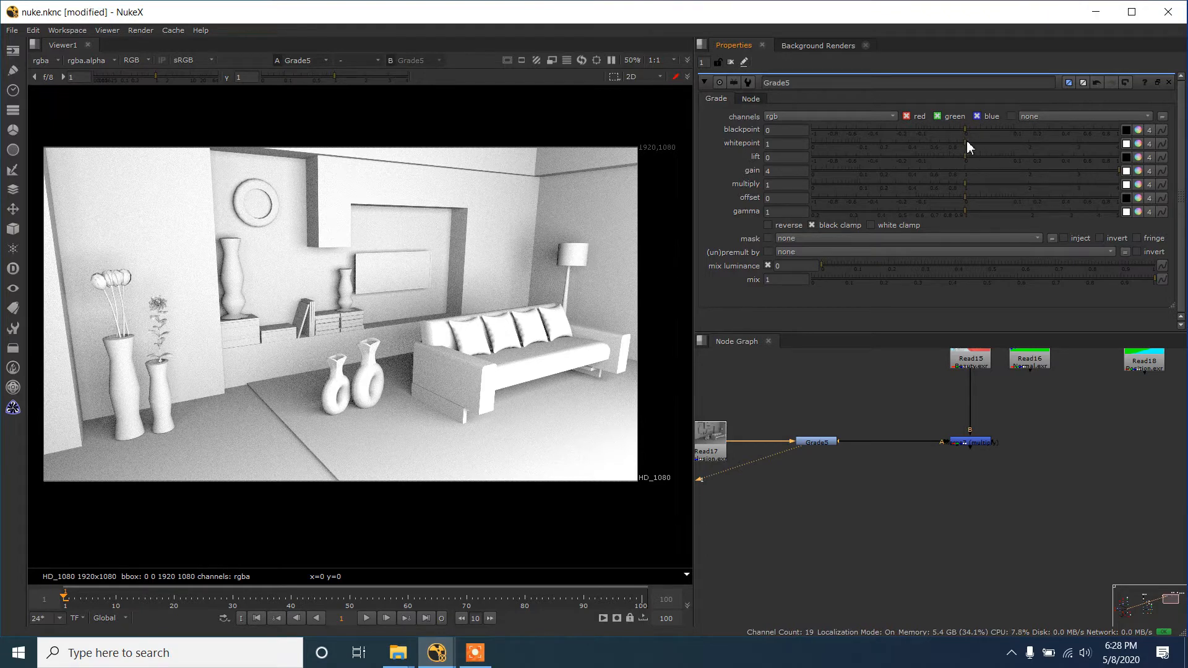
pyautogui.moveTo(967, 140)
pyautogui.mouseDown()
pyautogui.moveTo(946, 144)
pyautogui.moveTo(963, 146)
pyautogui.mouseUp()
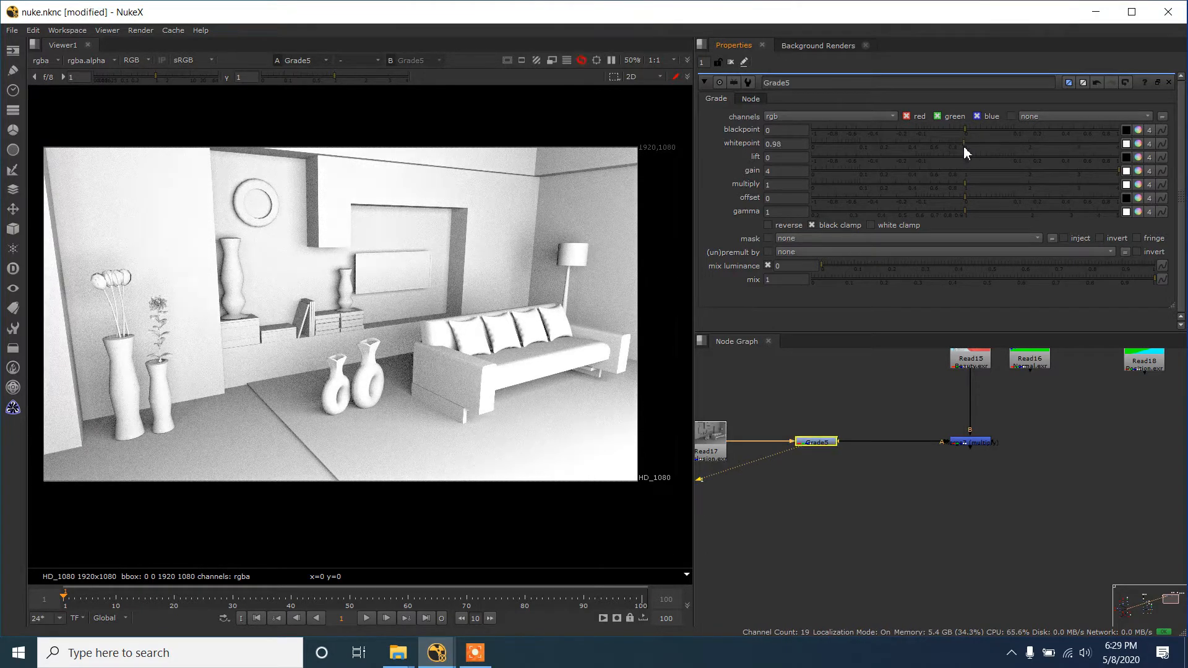
pyautogui.scroll(-2, 377, 294)
pyautogui.scroll(2, 390, 362)
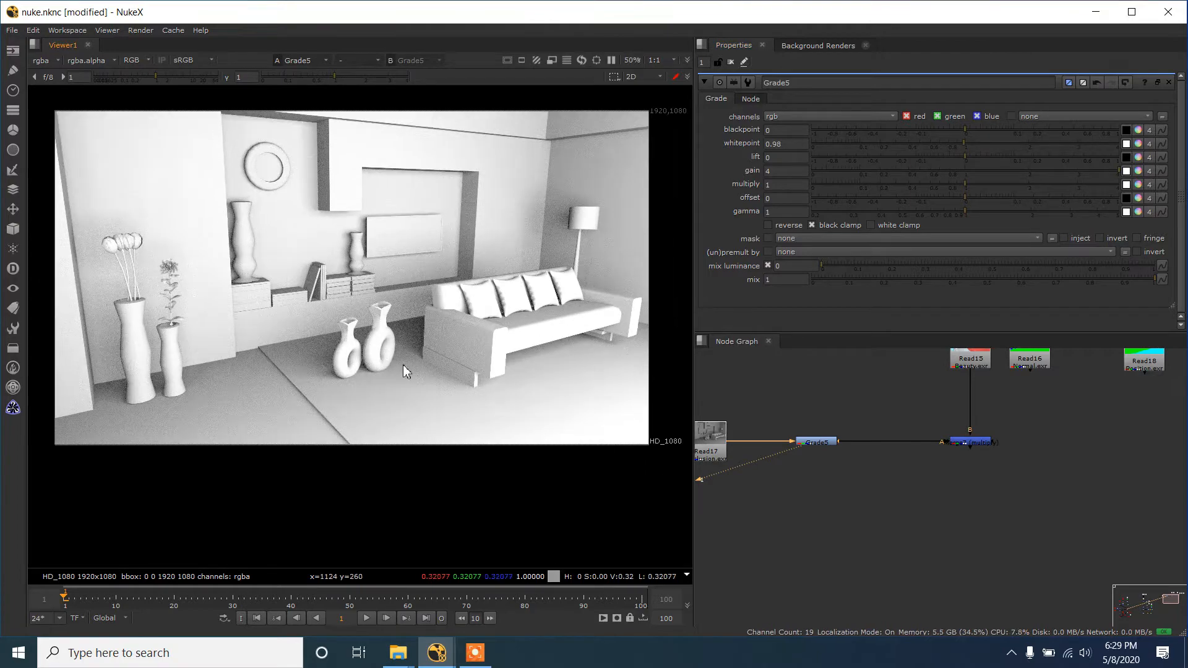
pyautogui.scroll(-2, 408, 360)
pyautogui.scroll(1, 414, 357)
# - Compare the merged result using the graded occlusion with the original Read15 beauty pass
pyautogui.click(831, 442)
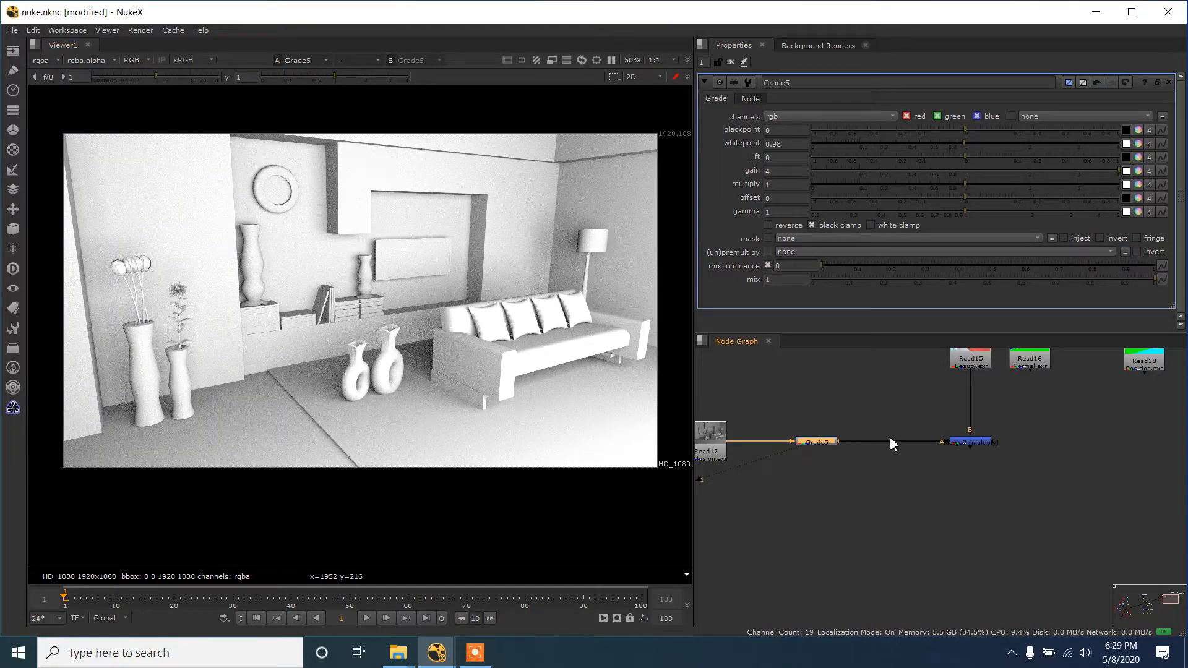
pyautogui.moveTo(928, 453); pyautogui.dragTo(949, 455)
pyautogui.doubleClick(989, 443)
pyautogui.press('1')
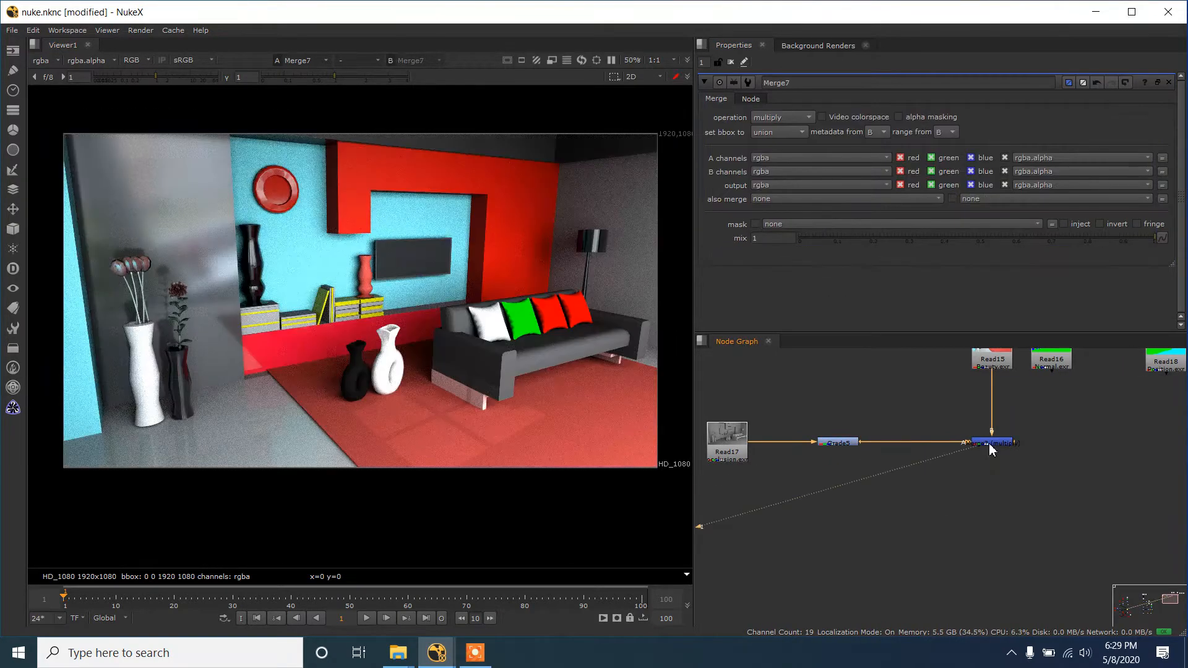
pyautogui.click(984, 367)
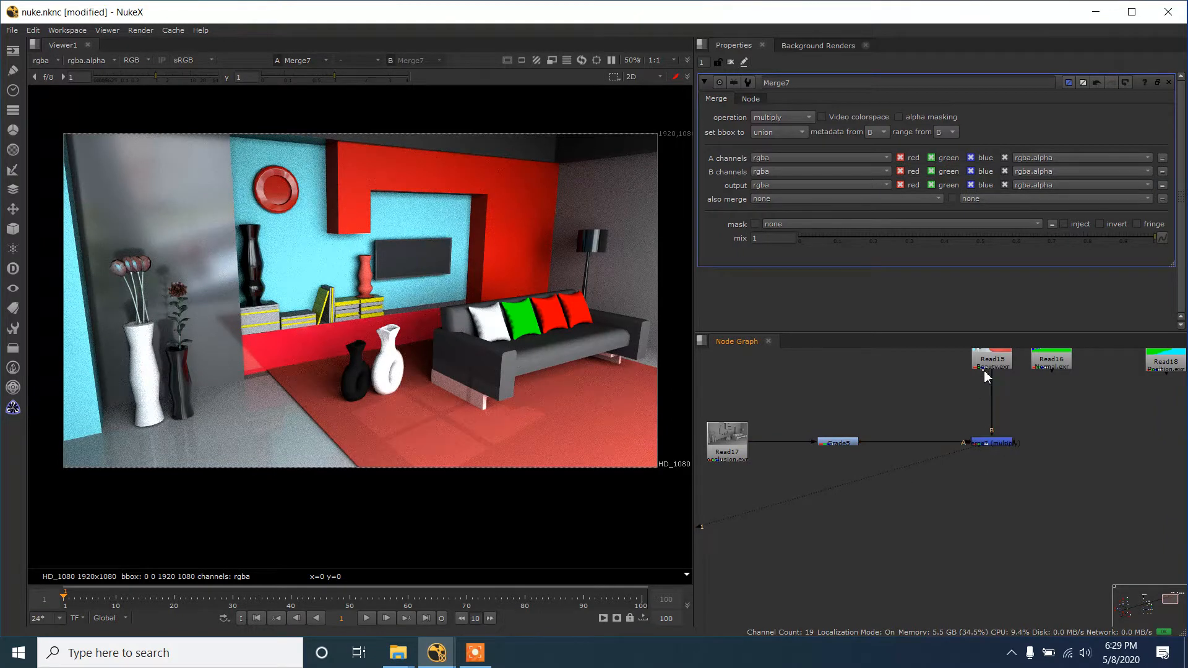
pyautogui.press('1')
pyautogui.click(997, 443)
pyautogui.press('1')
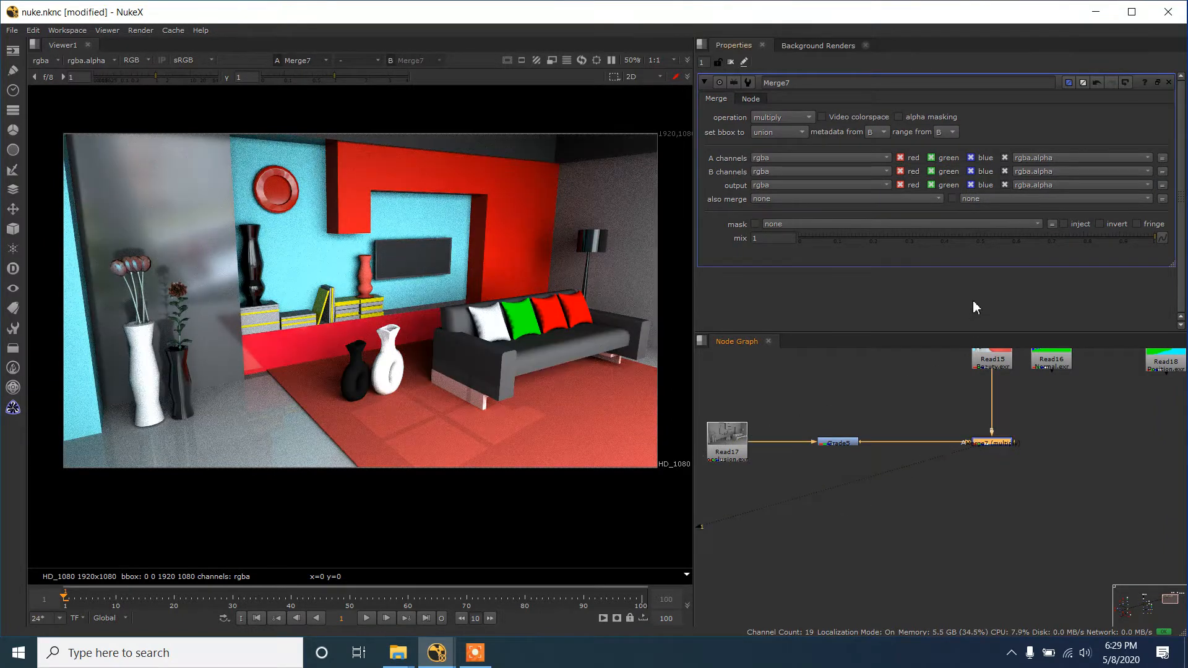
# - Reduce the Merge node's mix to 0.362 and compare the result with the Read15 beauty pass
pyautogui.moveTo(979, 240); pyautogui.dragTo(927, 240)
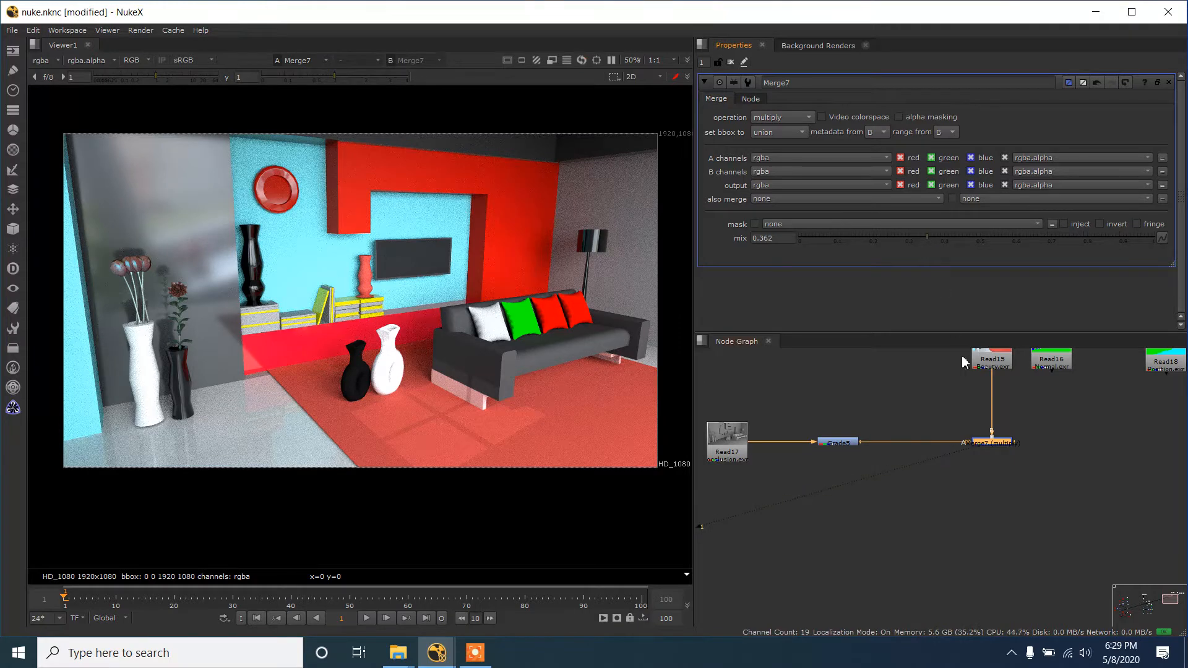
pyautogui.click(981, 362)
pyautogui.press('1')
pyautogui.click(993, 445)
pyautogui.press('1')
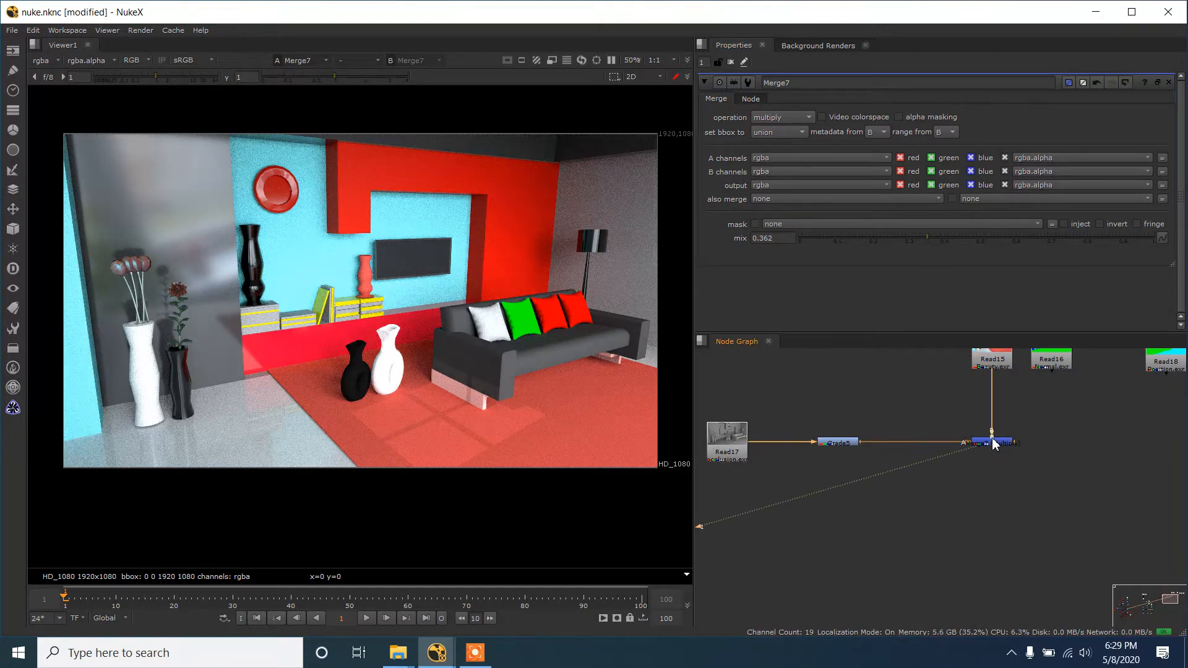
pyautogui.click(987, 362)
pyautogui.press('1')
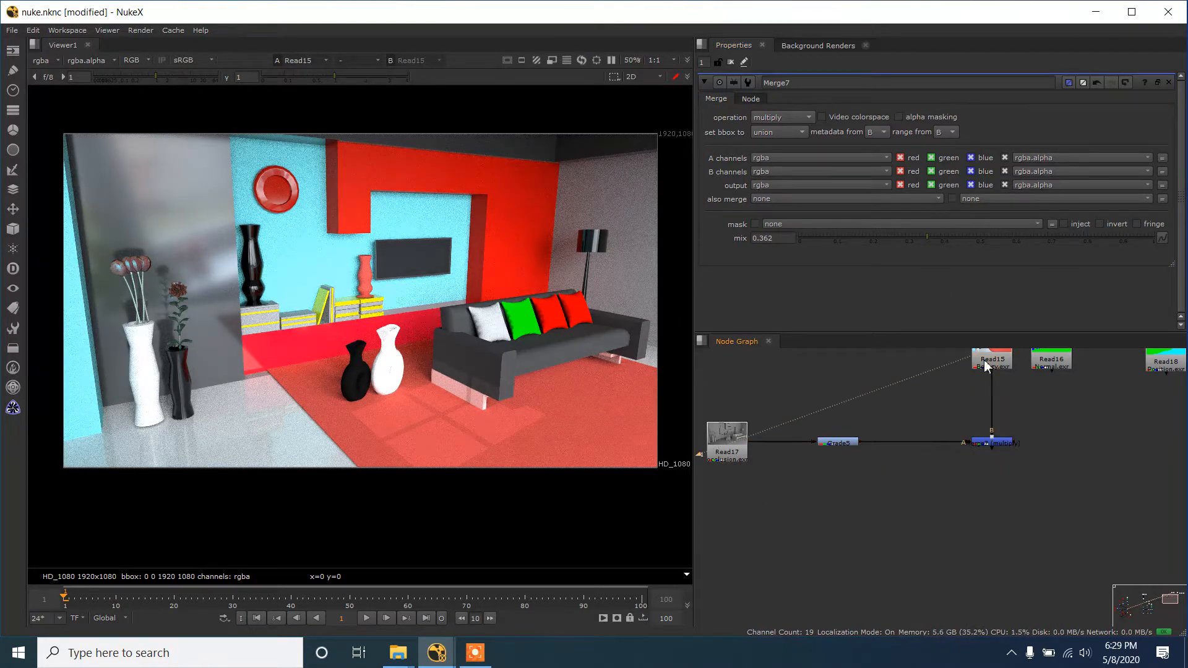
# - Show the output of the occlusion Merge node in the viewer
pyautogui.click(996, 446)
pyautogui.press('1')
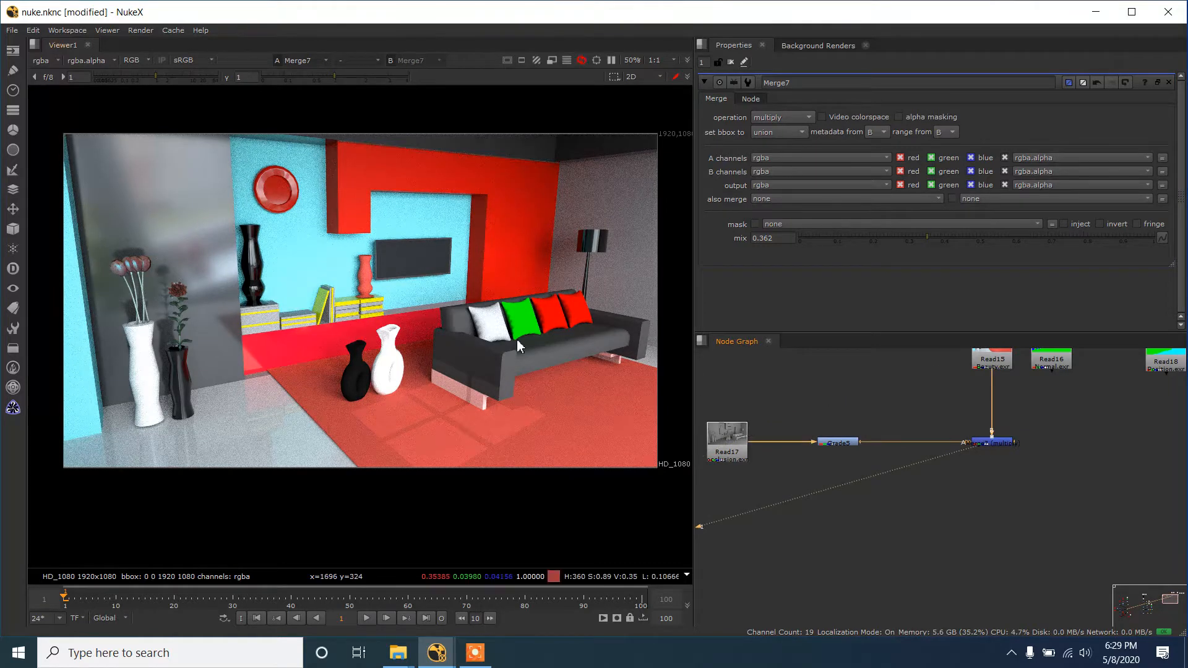
pyautogui.scroll(-2, 978, 443)
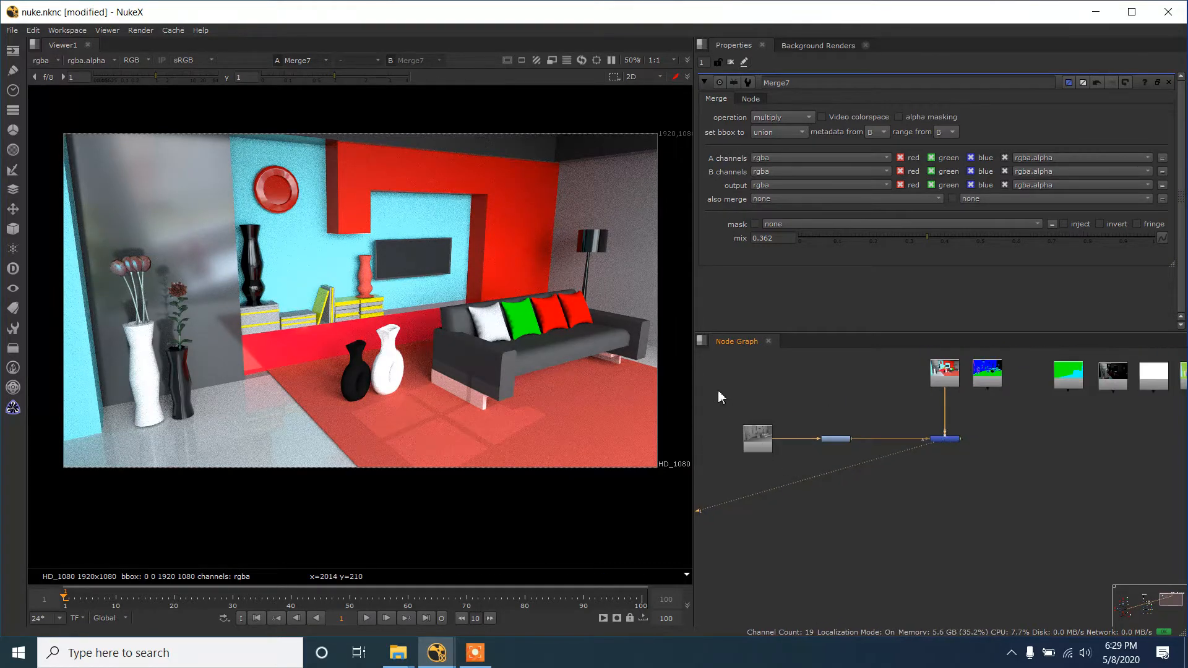
# - Move the specular pass Read19 directly below the occlusion pass Read17 in the node graph
pyautogui.moveTo(718, 389); pyautogui.dragTo(843, 441)
pyautogui.click(958, 479)
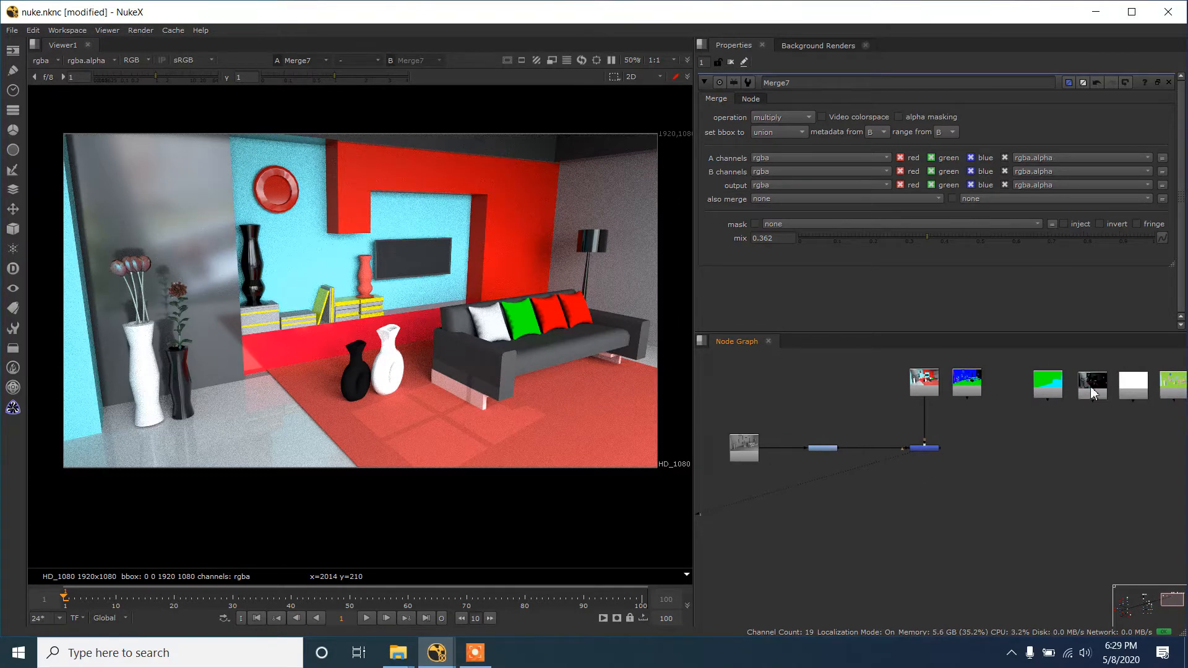
pyautogui.moveTo(1093, 385); pyautogui.dragTo(747, 492)
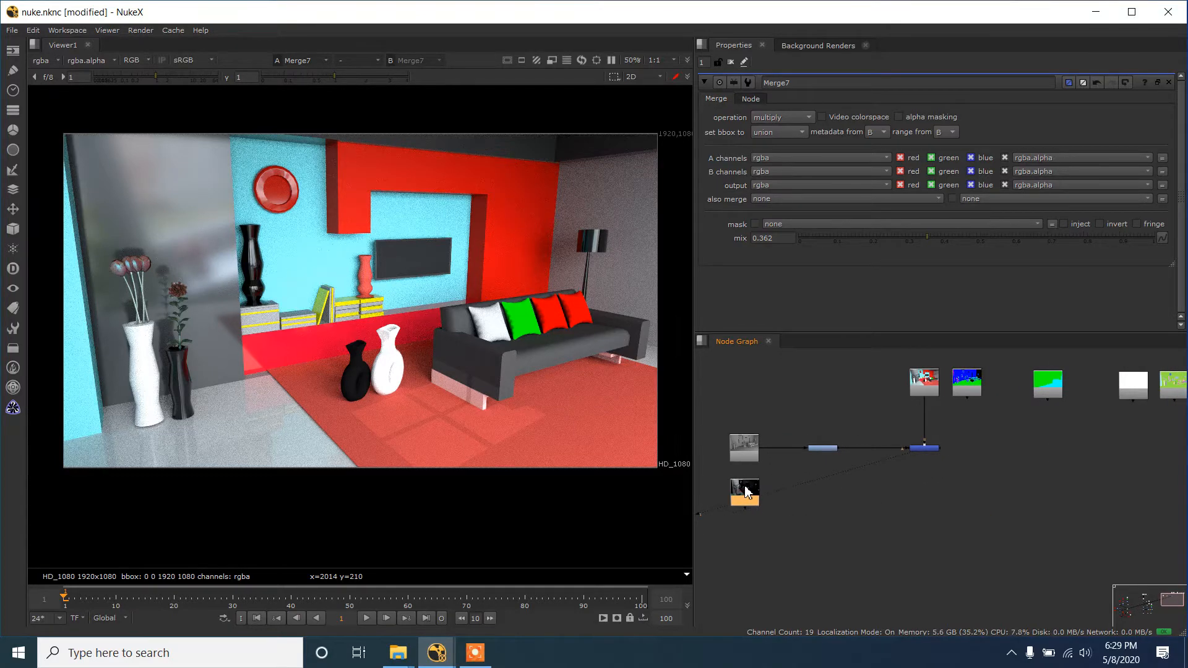
# - Add a Merge node below the occlusion Merge, feeding its B input from that Merge and its A input from Read19
pyautogui.click(873, 496)
pyautogui.press('m')
pyautogui.scroll(1, 878, 495)
pyautogui.moveTo(879, 495); pyautogui.dragTo(830, 505)
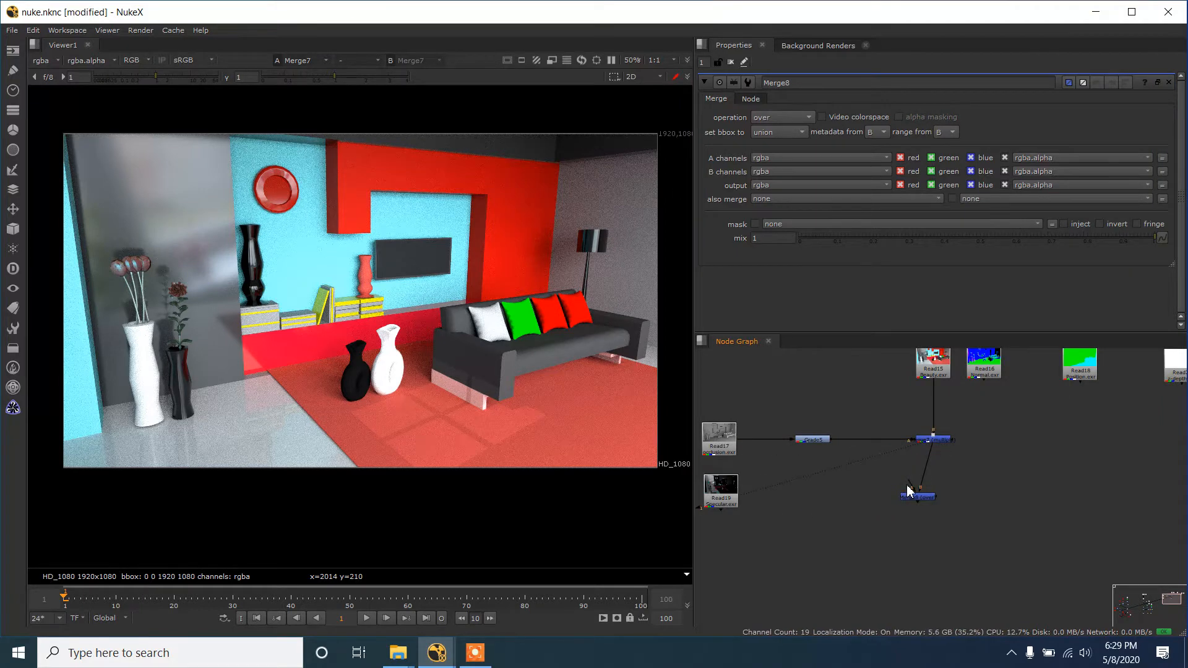
pyautogui.moveTo(910, 483); pyautogui.dragTo(740, 495)
pyautogui.moveTo(931, 503); pyautogui.dragTo(945, 499)
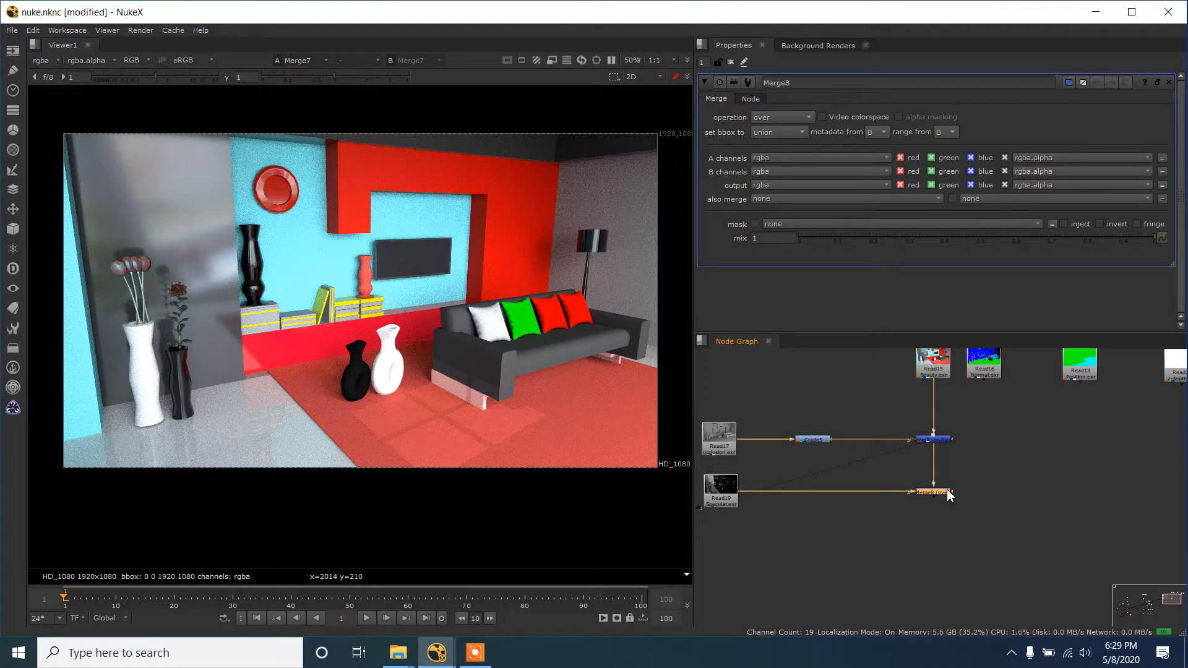
# - Set the specular Merge node's operation to plus and show its output in the viewer
pyautogui.moveTo(981, 449); pyautogui.dragTo(1009, 449)
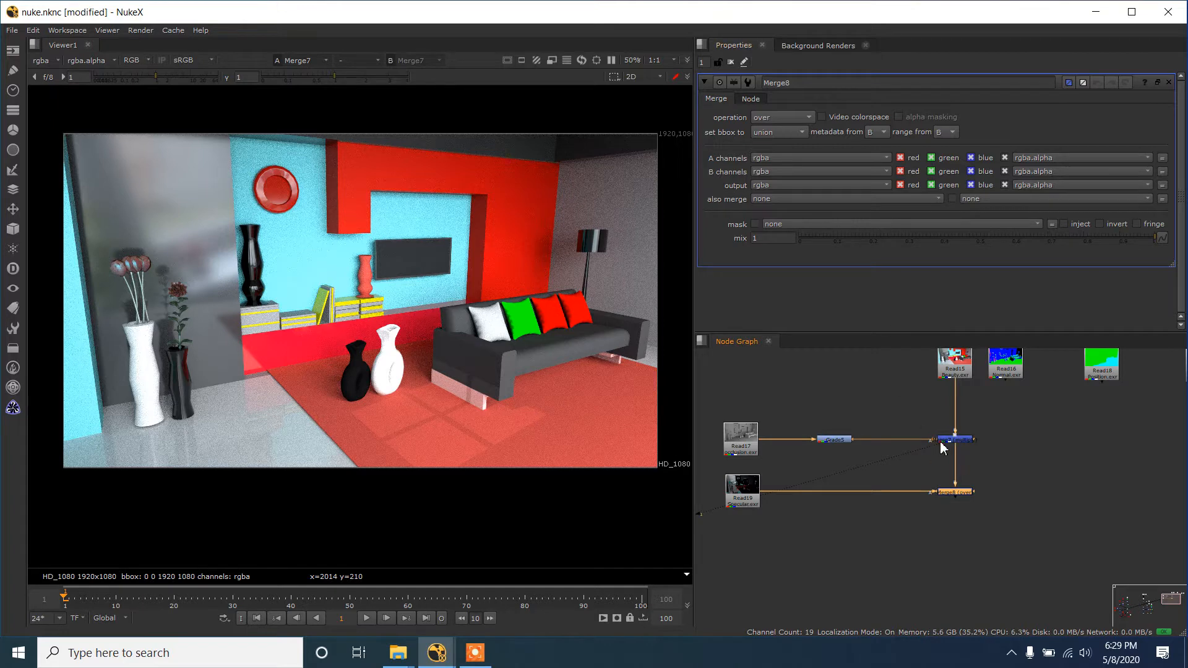
pyautogui.moveTo(945, 457); pyautogui.dragTo(1010, 458)
pyautogui.click(953, 493)
pyautogui.click(786, 117)
pyautogui.click(804, 303)
pyautogui.press('1')
pyautogui.click(961, 497)
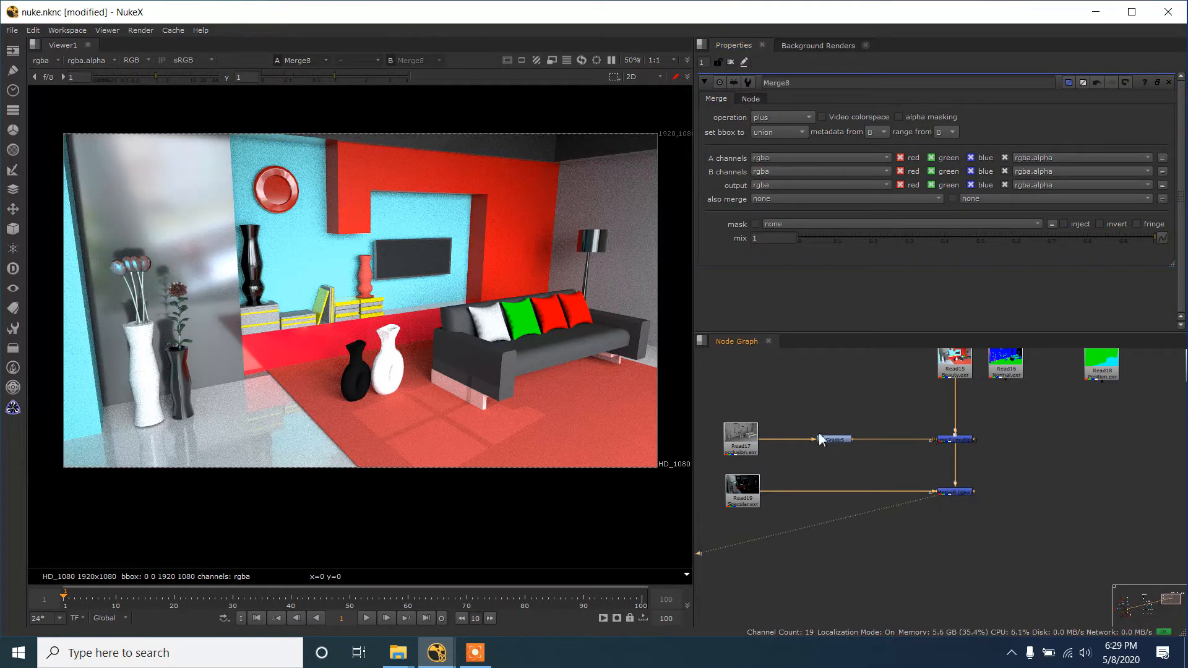
# - Set the specular Merge node's mix to 0.632 and compare its output with the occlusion Merge's output
pyautogui.click(1023, 239)
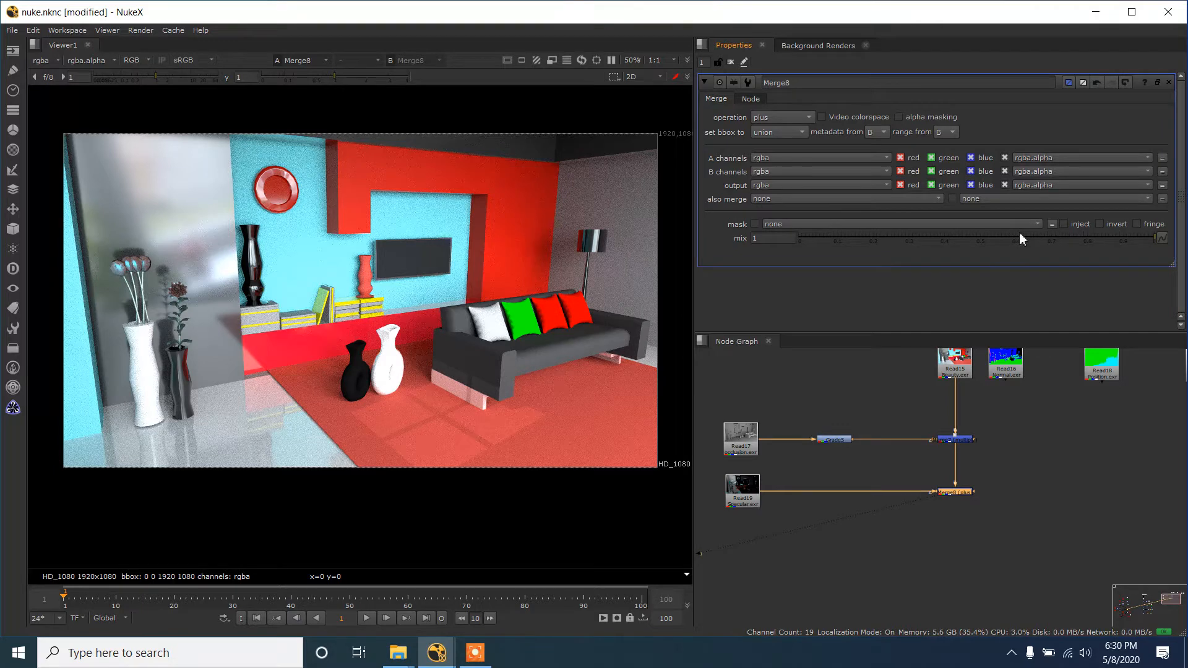
pyautogui.click(1024, 238)
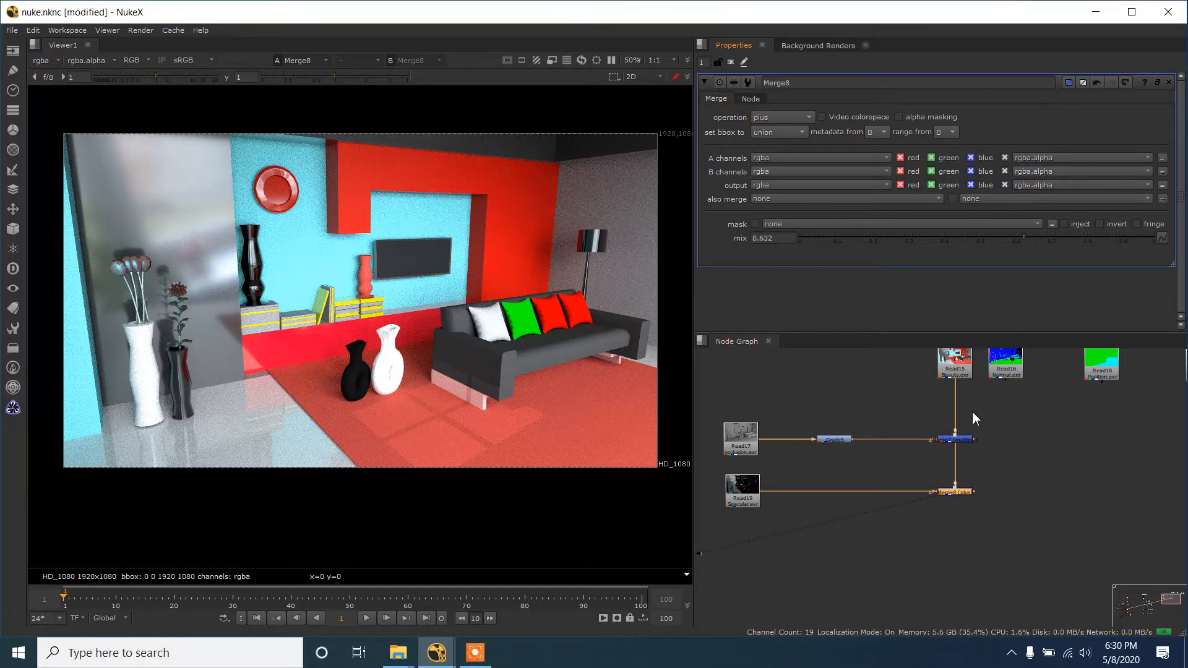
pyautogui.doubleClick(958, 441)
pyautogui.press('1')
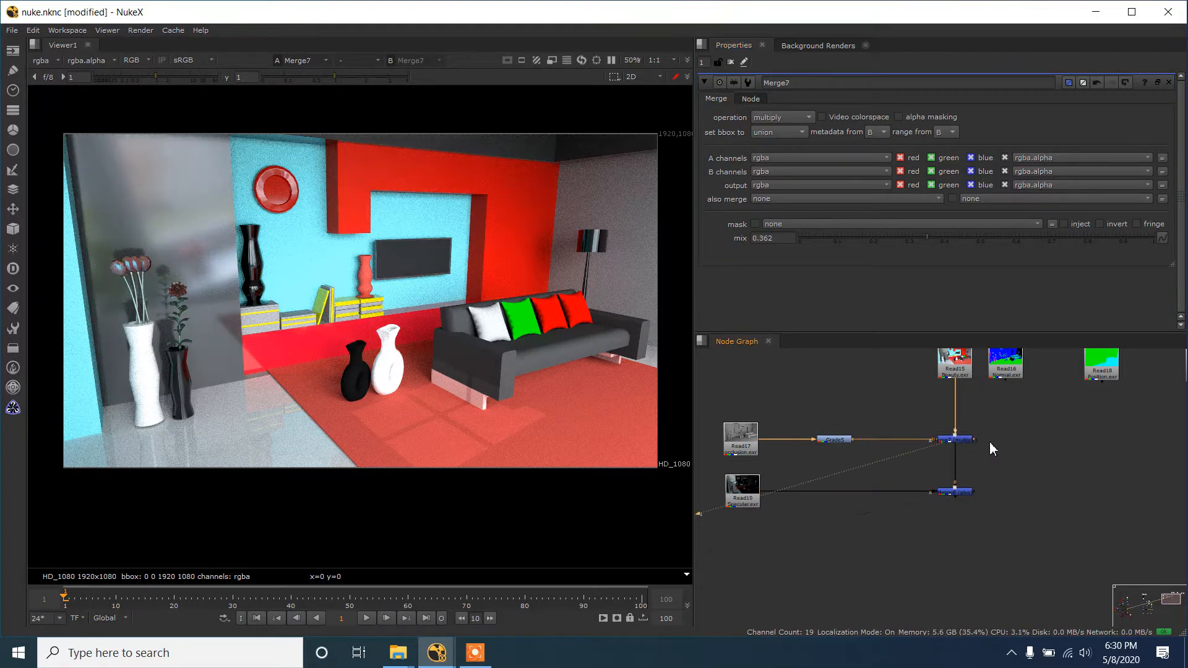
pyautogui.click(968, 494)
pyautogui.press('1')
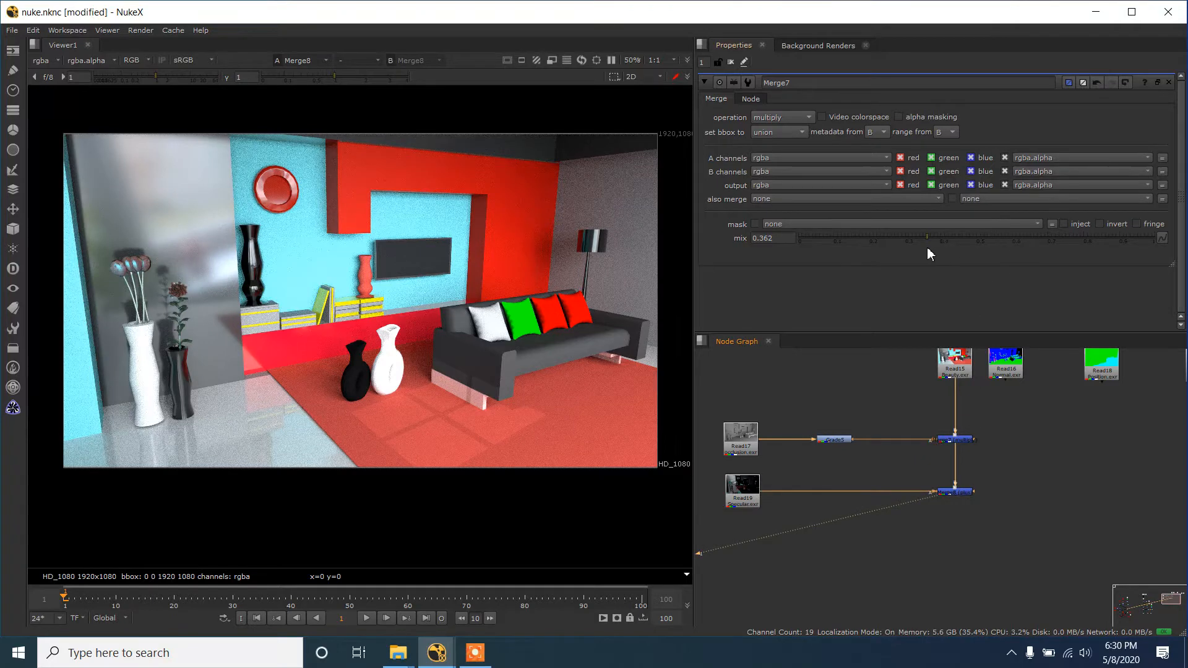
# - Set the occlusion Merge node's mix to 0.28 while checking the specular Merge's output
pyautogui.click(925, 230)
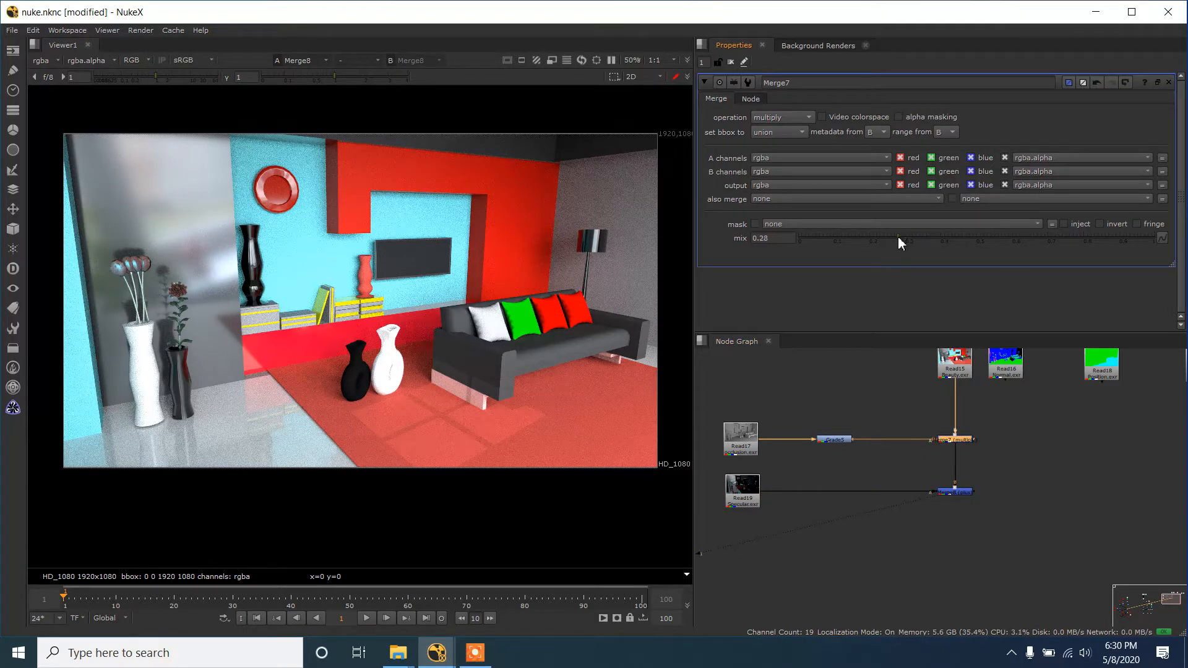
pyautogui.click(959, 493)
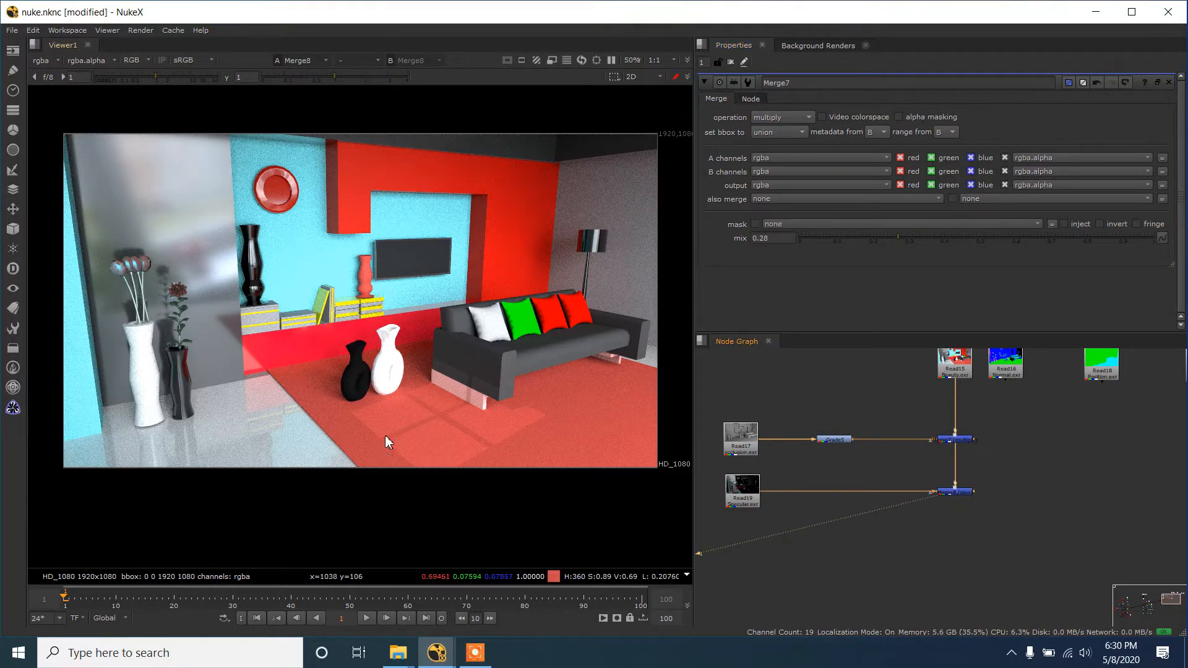
pyautogui.scroll(-3, 902, 407)
pyautogui.scroll(2, 1017, 408)
# - Move the normal pass Read16 next to Read18 and lower the beauty pass Read15 slightly toward its Merge
pyautogui.moveTo(951, 454); pyautogui.dragTo(988, 461)
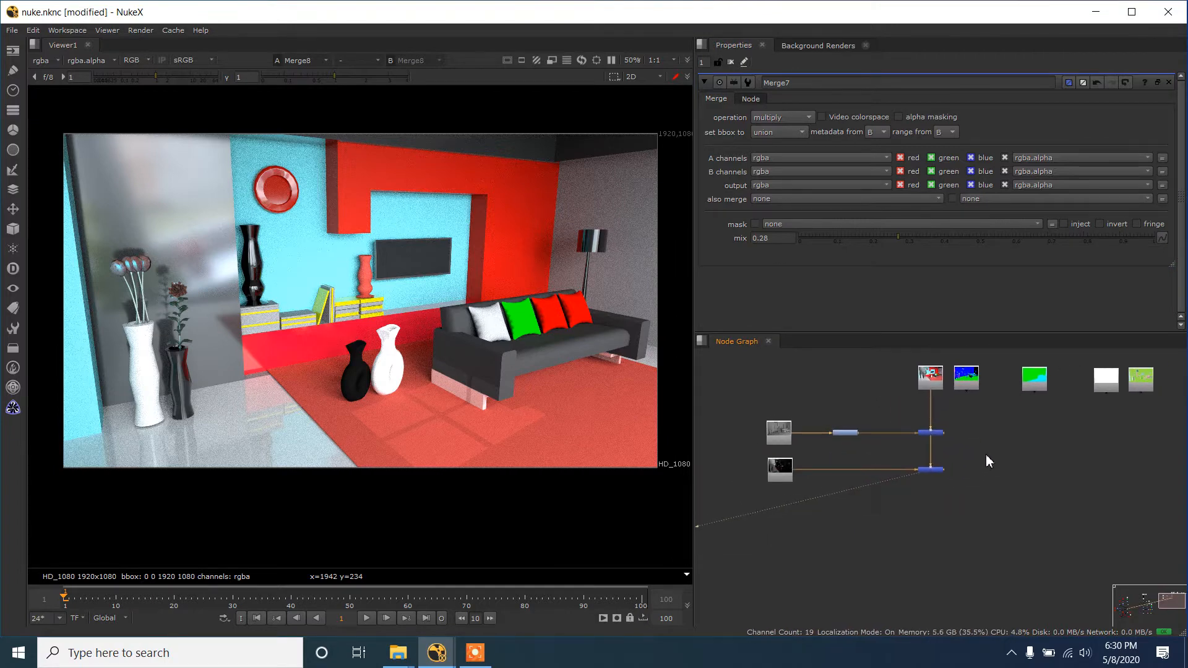
pyautogui.moveTo(966, 379); pyautogui.dragTo(1003, 378)
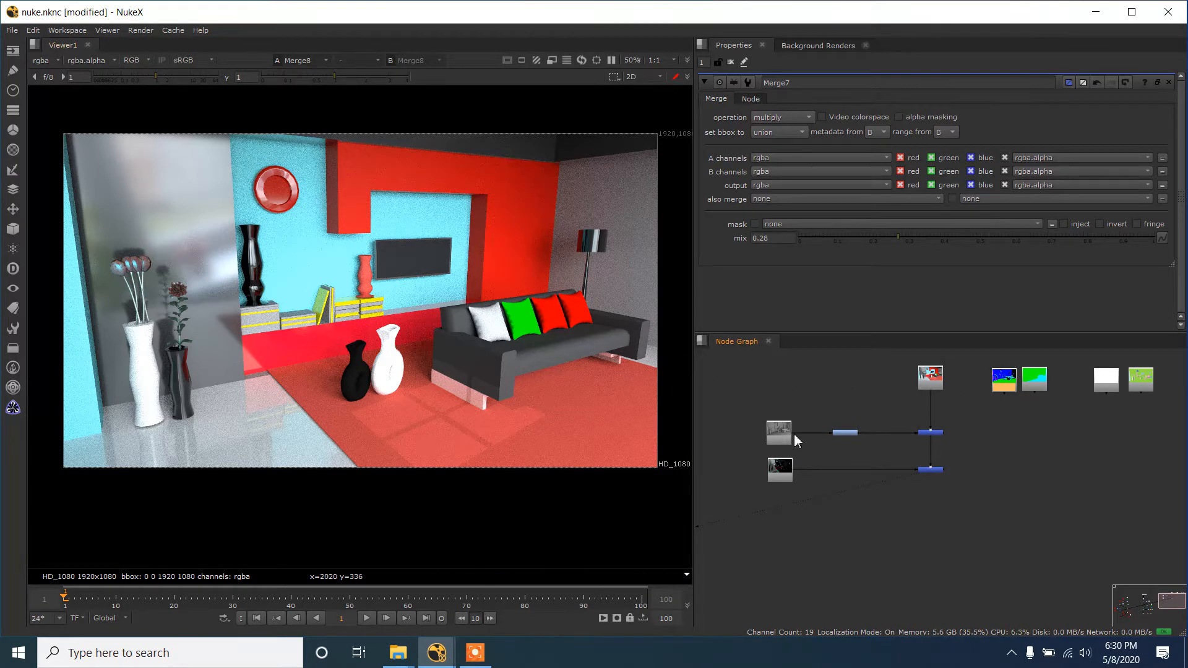
pyautogui.moveTo(926, 377)
pyautogui.mouseDown()
pyautogui.moveTo(926, 407)
pyautogui.moveTo(924, 391)
pyautogui.mouseUp()
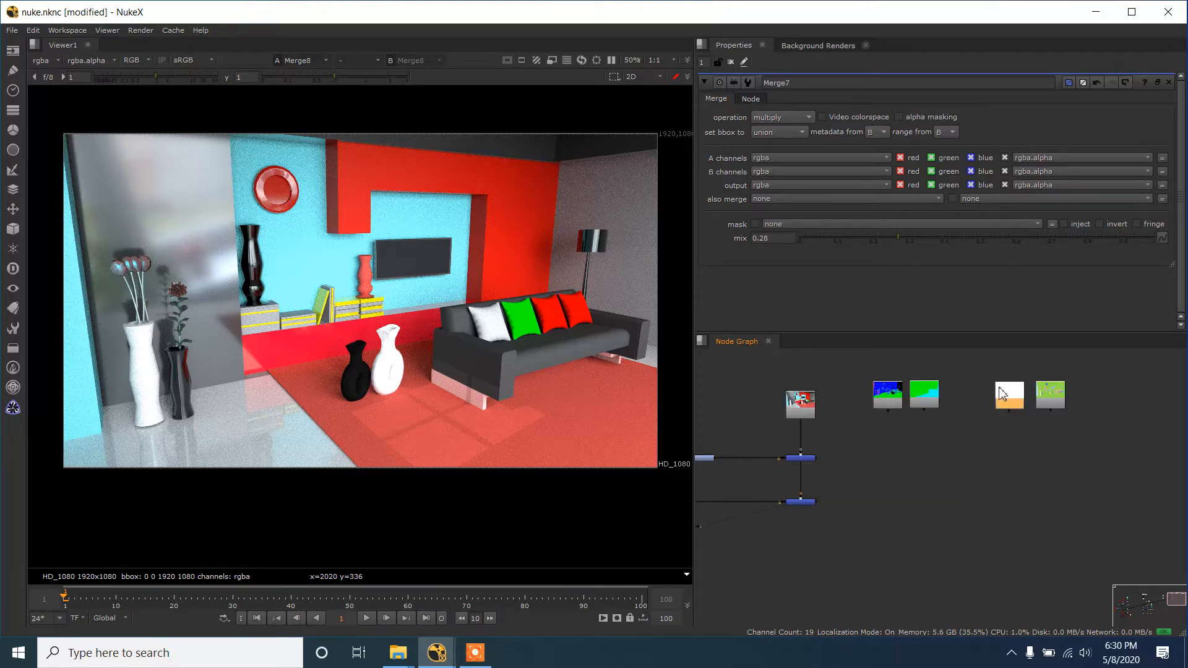
# - View the normal pass Read16 and the position pass Read18 one after the other
pyautogui.click(881, 392)
pyautogui.press('1')
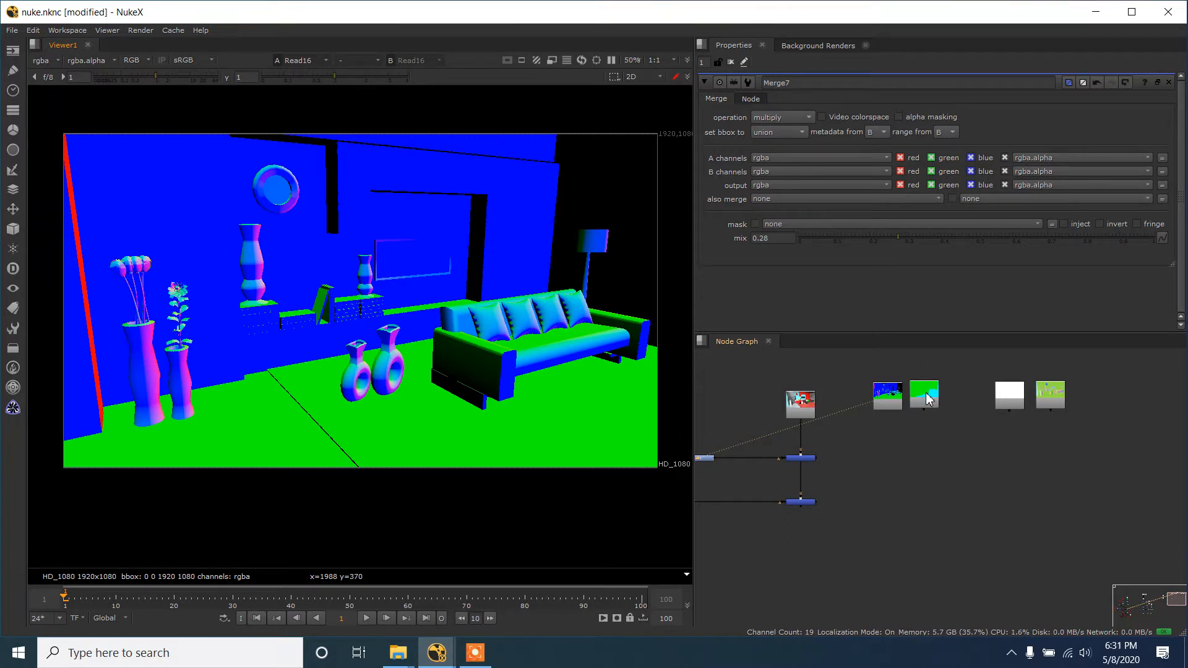
pyautogui.moveTo(928, 399); pyautogui.dragTo(933, 399)
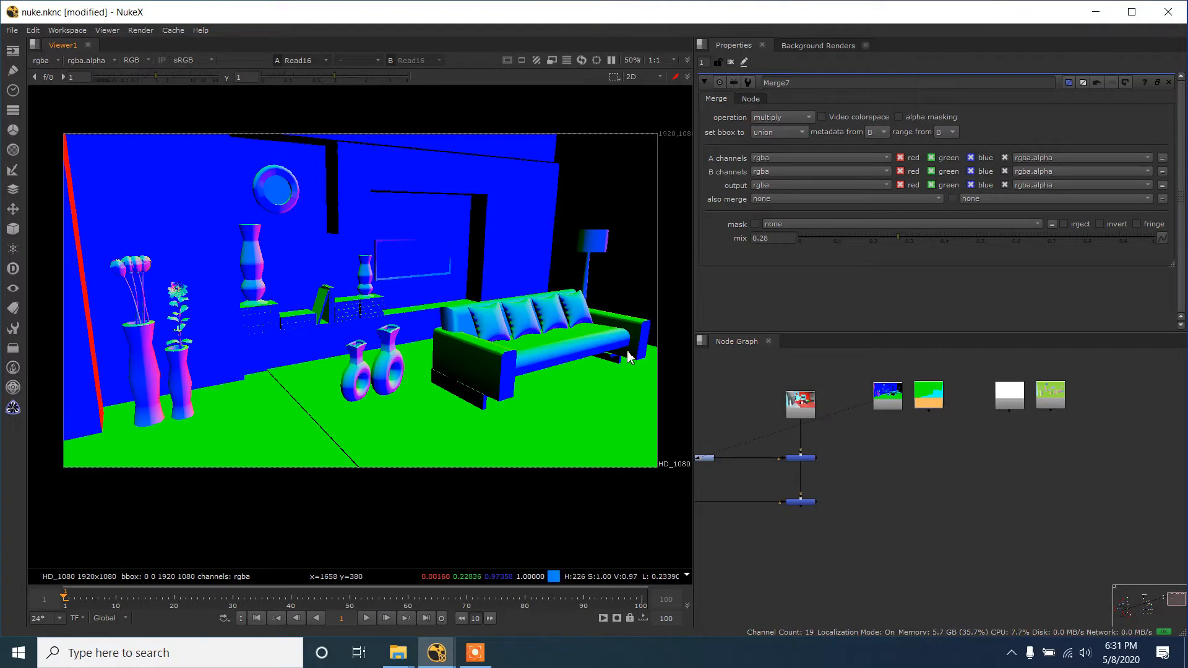
pyautogui.press('1')
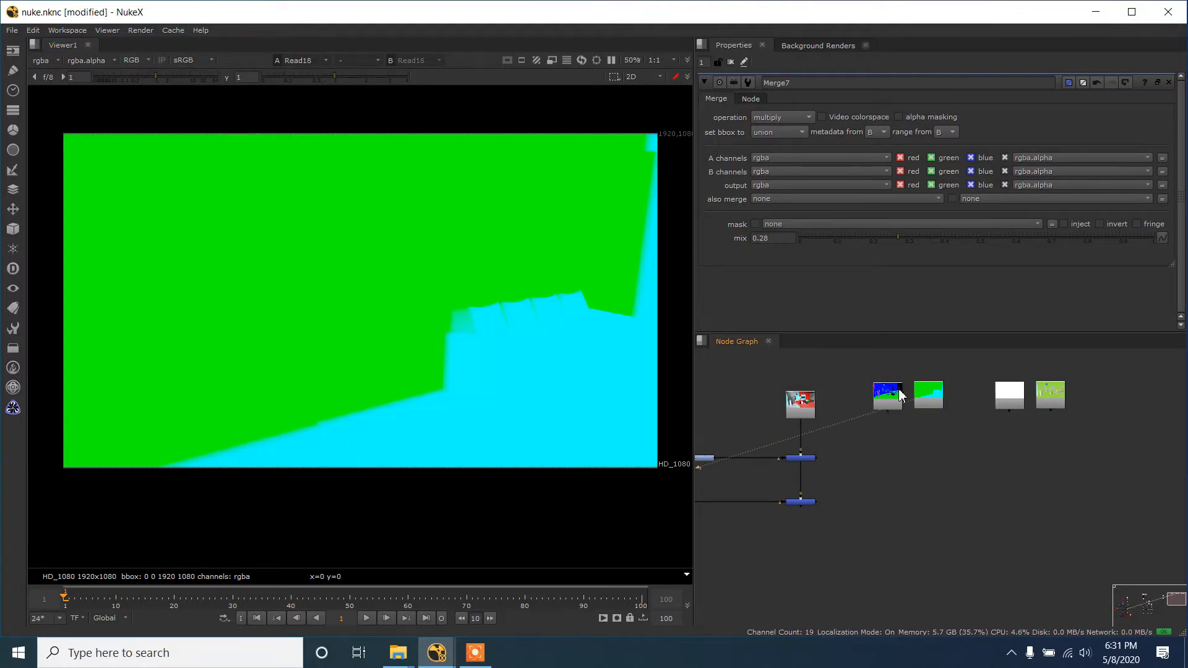
# - View the Read20 and Read22 passes, placing Read20 above Read16 and Read22 closer to Read18
pyautogui.click(1013, 399)
pyautogui.moveTo(1013, 399); pyautogui.dragTo(889, 371)
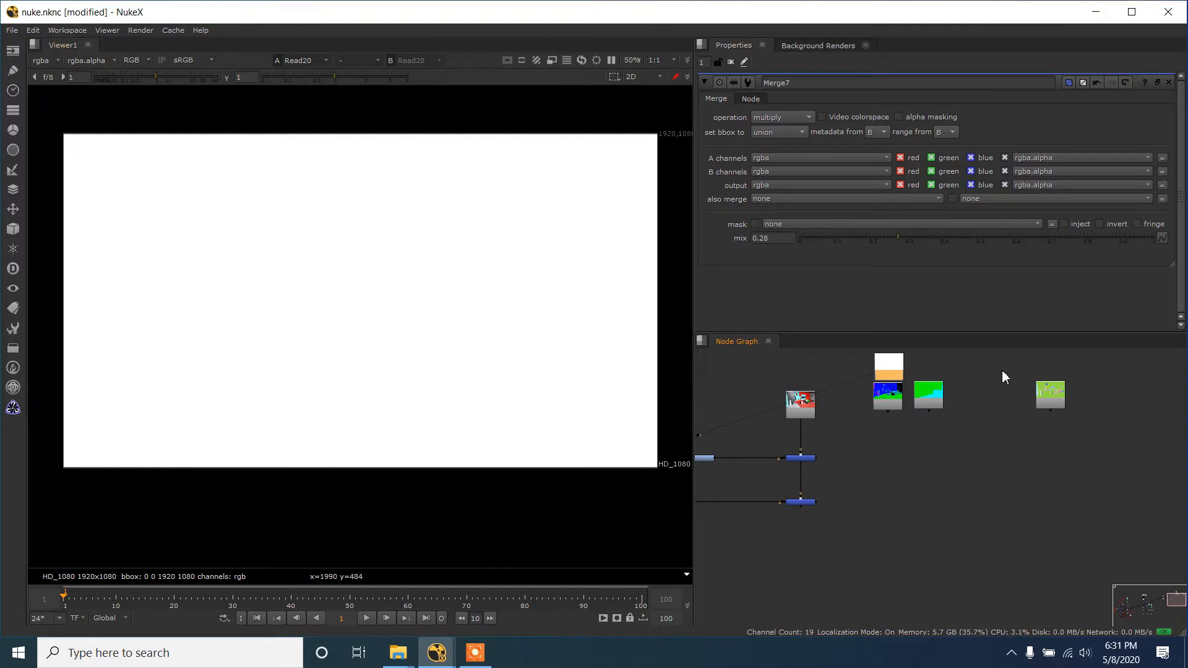
pyautogui.moveTo(1055, 398); pyautogui.dragTo(983, 395)
pyautogui.press('1')
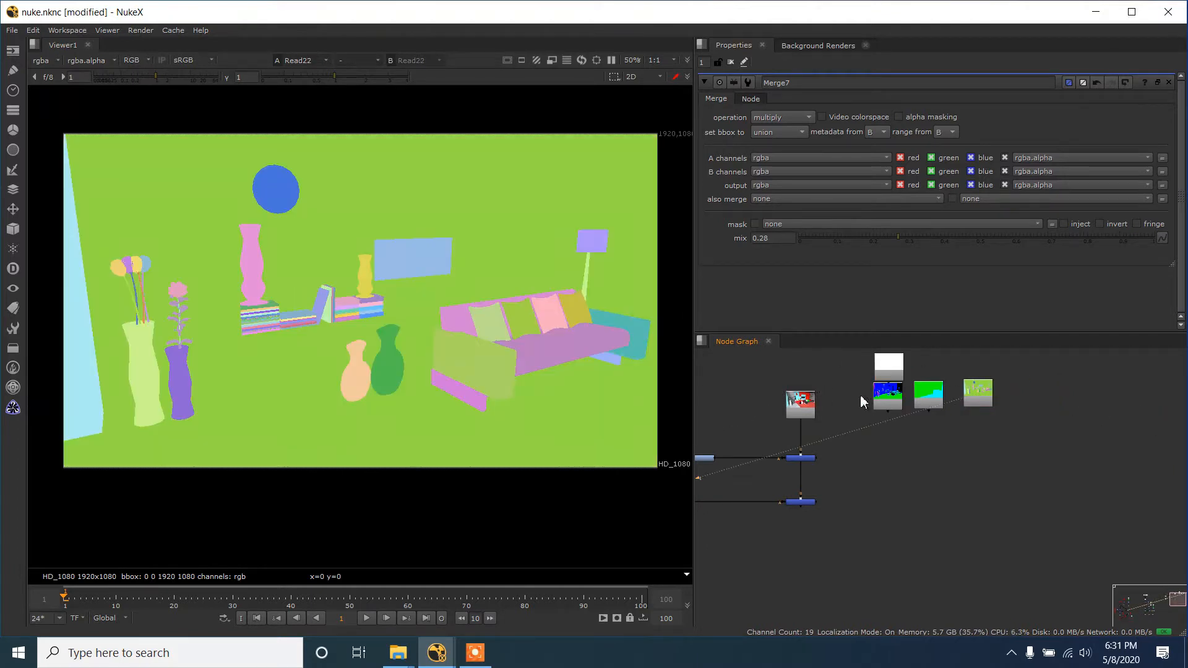
# - Move Read22 away from the other passes, place Read16 and Read18 side by side below Read20, and view Read16
pyautogui.moveTo(984, 395); pyautogui.dragTo(1042, 395)
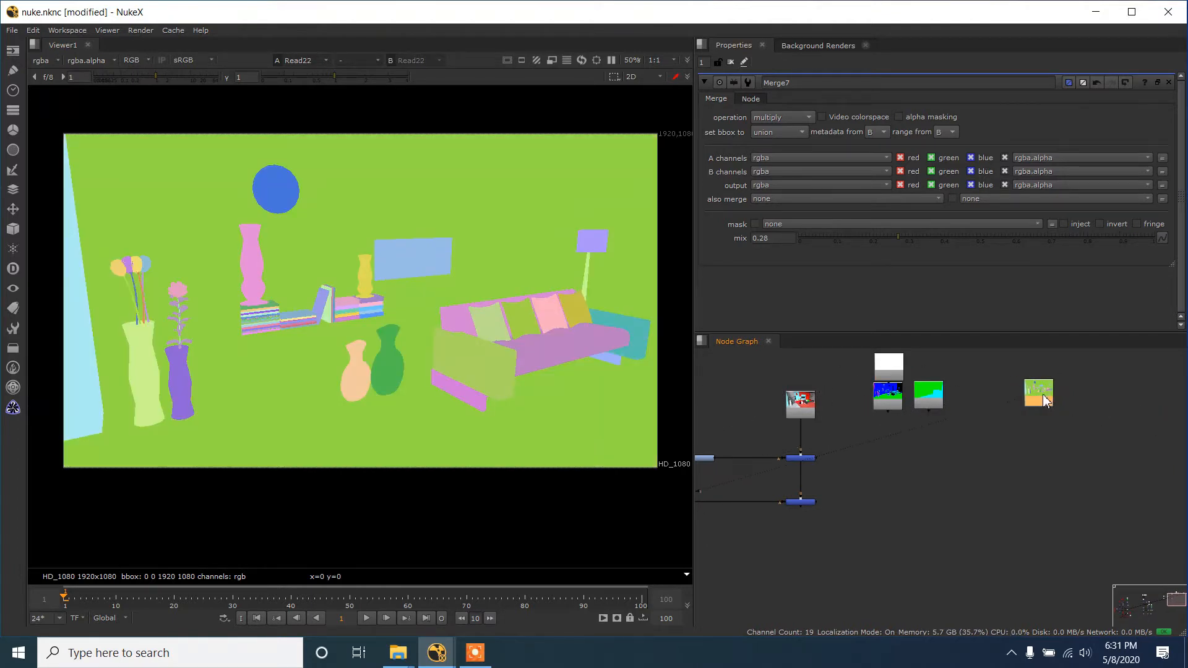
pyautogui.scroll(-2, 1042, 397)
pyautogui.moveTo(957, 401); pyautogui.dragTo(959, 416)
pyautogui.moveTo(926, 412); pyautogui.dragTo(959, 416)
pyautogui.click(922, 416)
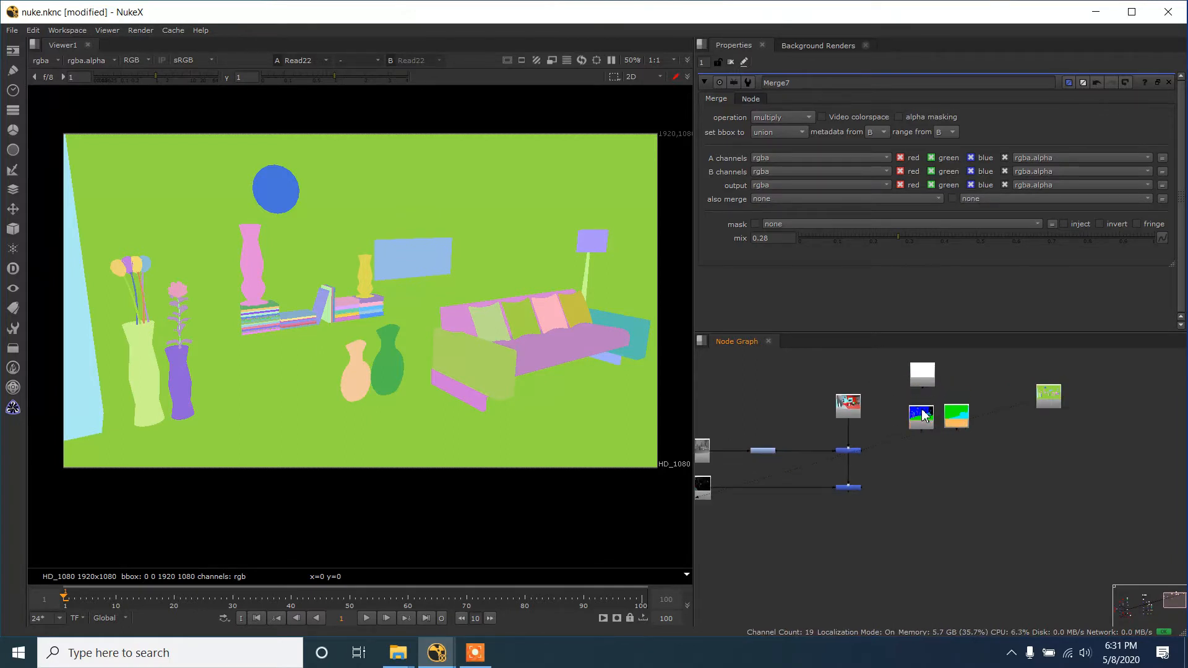
pyautogui.press('1')
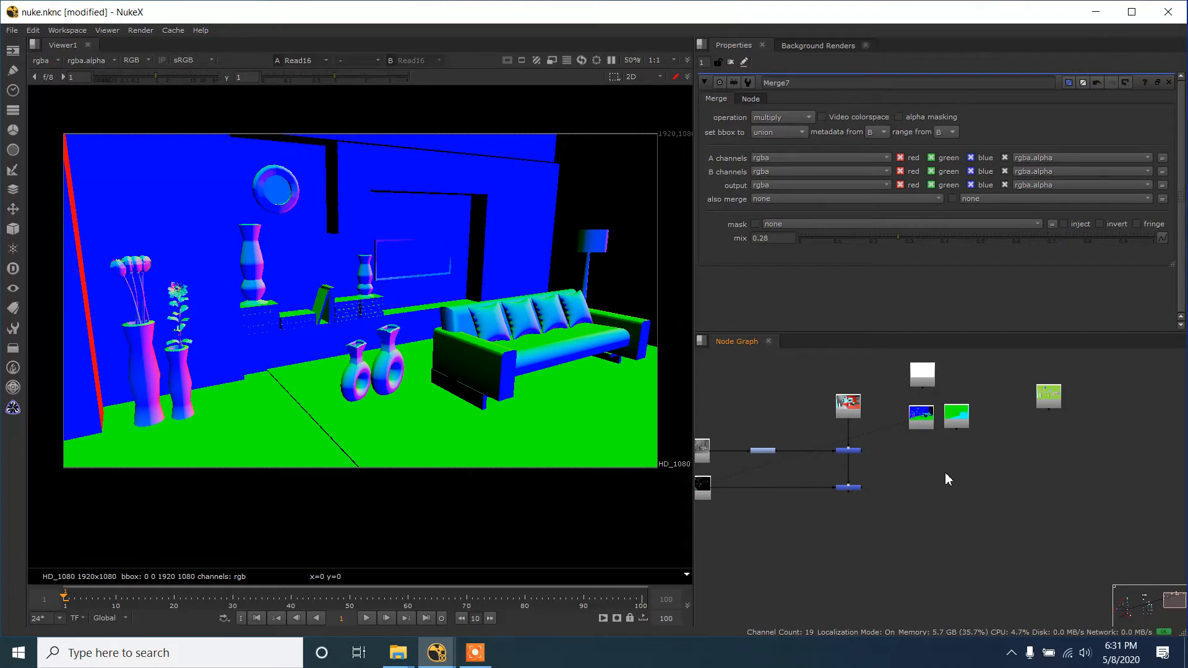
# - Add a PositionToPoints node below the Read16 and Read18 passes
pyautogui.press('p')
pyautogui.press('Delete')
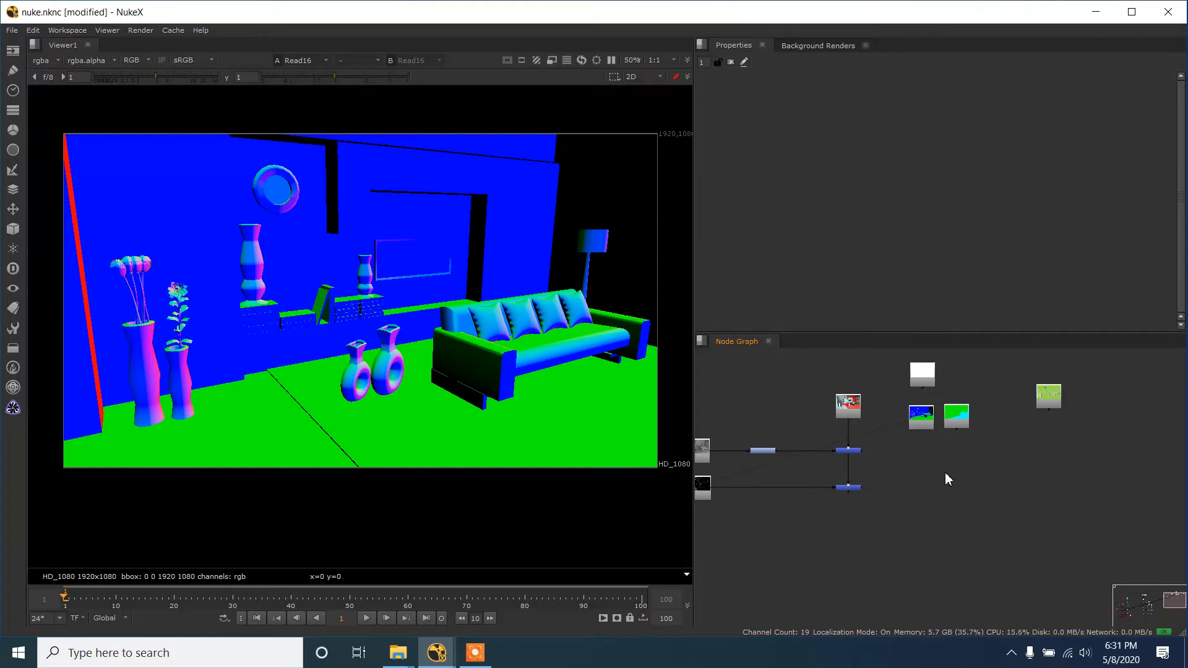
pyautogui.press('Tab')
pyautogui.write('posi')
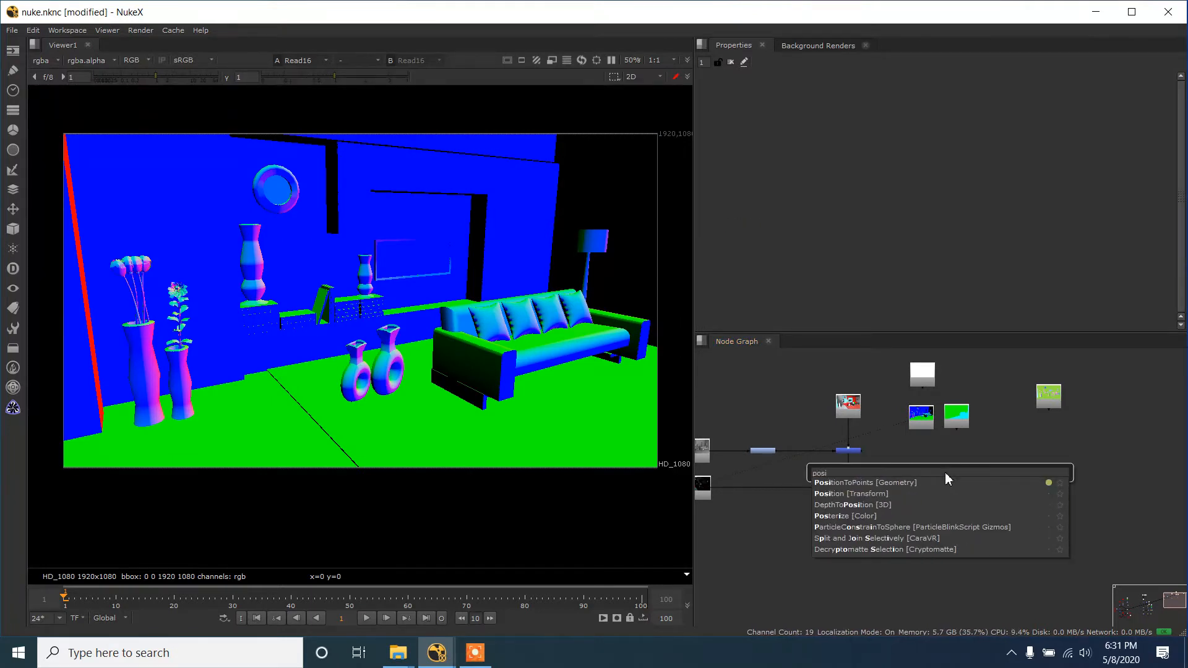
pyautogui.press('Return')
pyautogui.scroll(1, 982, 433)
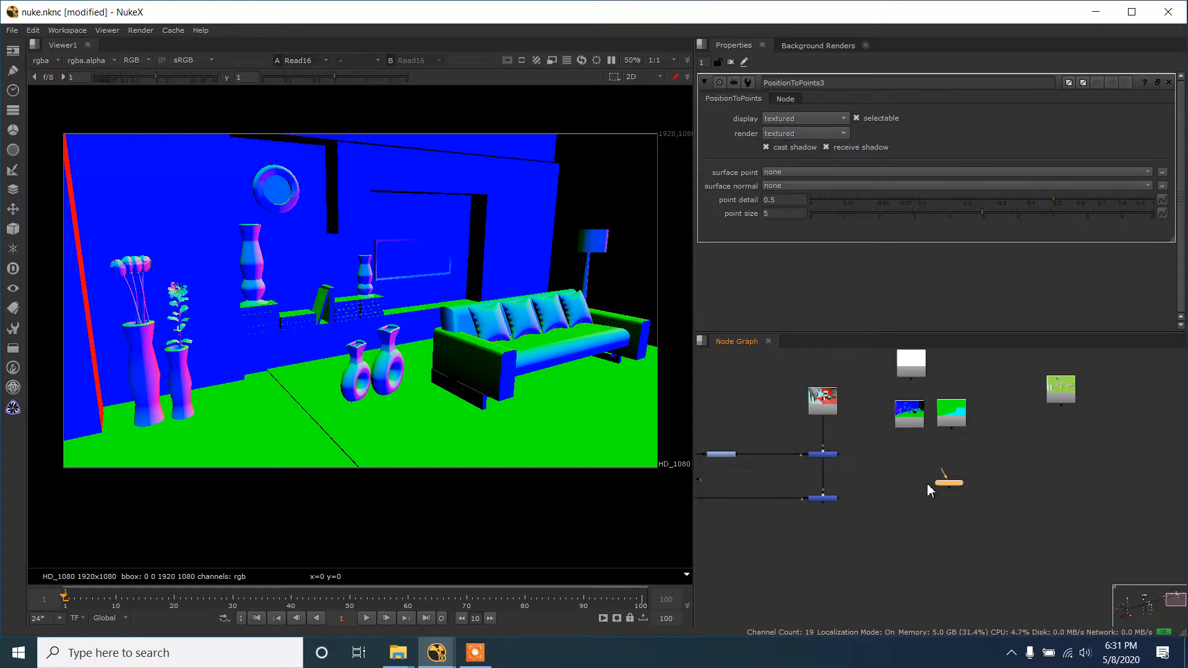
# - Connect the PositionToPoints node's inputs to the position pass Read18, the beauty pass Read15 and the normal pass Read16
pyautogui.moveTo(941, 472); pyautogui.dragTo(914, 426)
pyautogui.scroll(1, 951, 482)
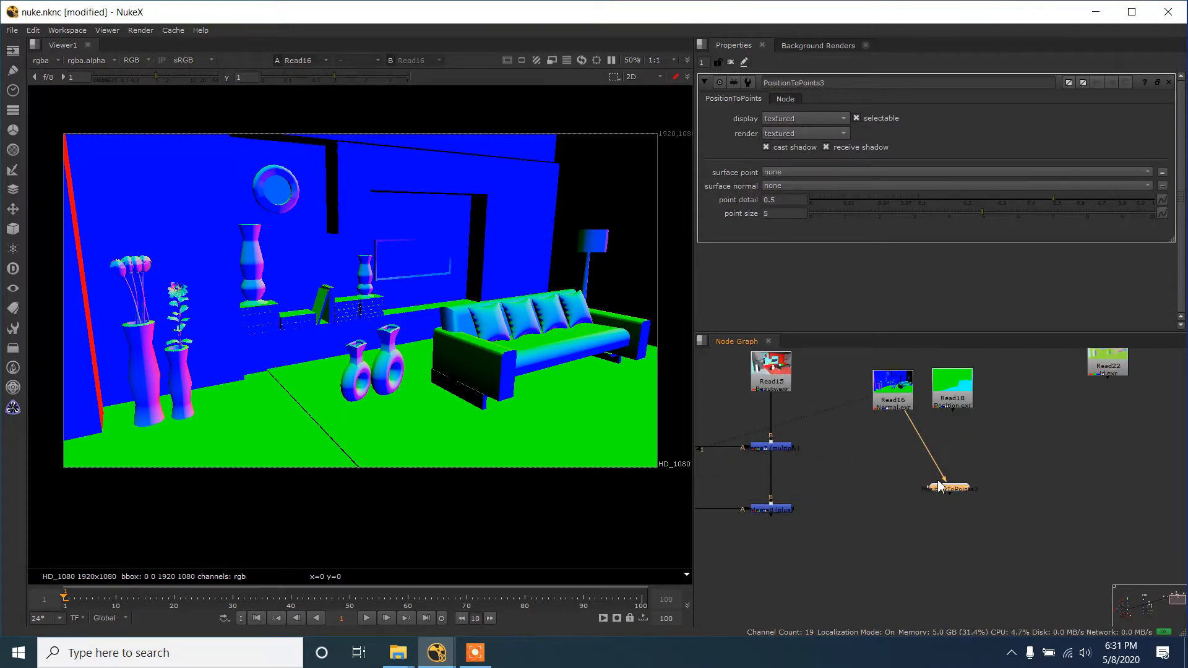
pyautogui.moveTo(930, 488); pyautogui.dragTo(790, 395)
pyautogui.scroll(-1, 911, 426)
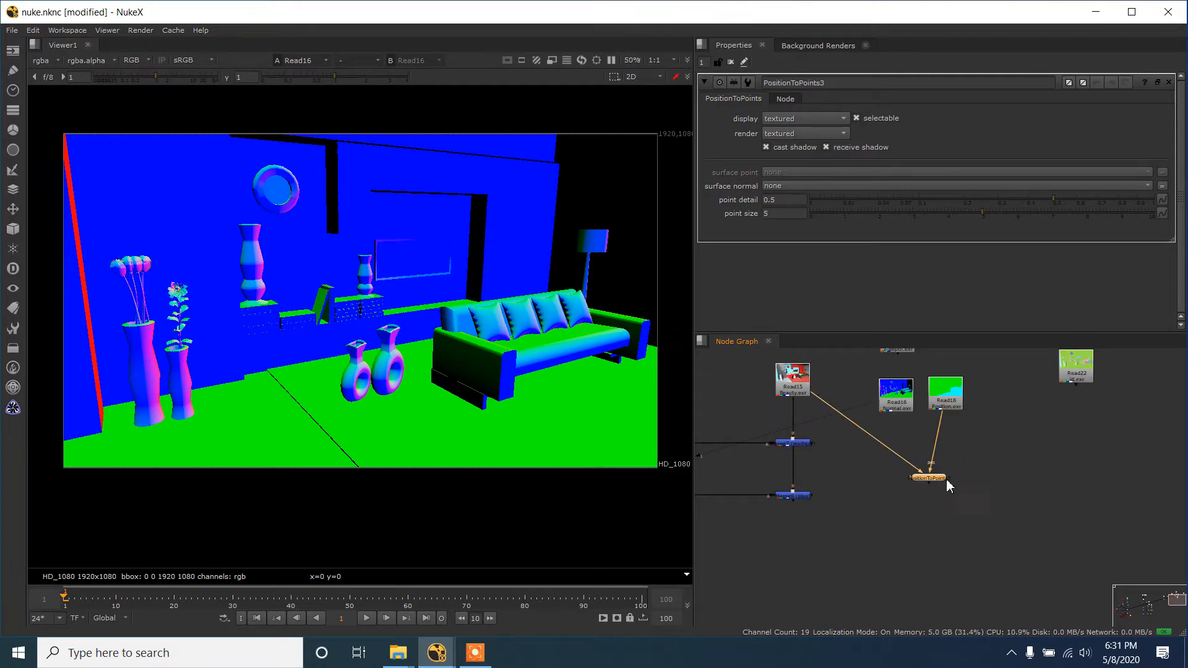
pyautogui.moveTo(903, 481); pyautogui.dragTo(904, 412)
# - Display the PositionToPoints output in the 3D view and examine the room's point cloud from other angles
pyautogui.press('1')
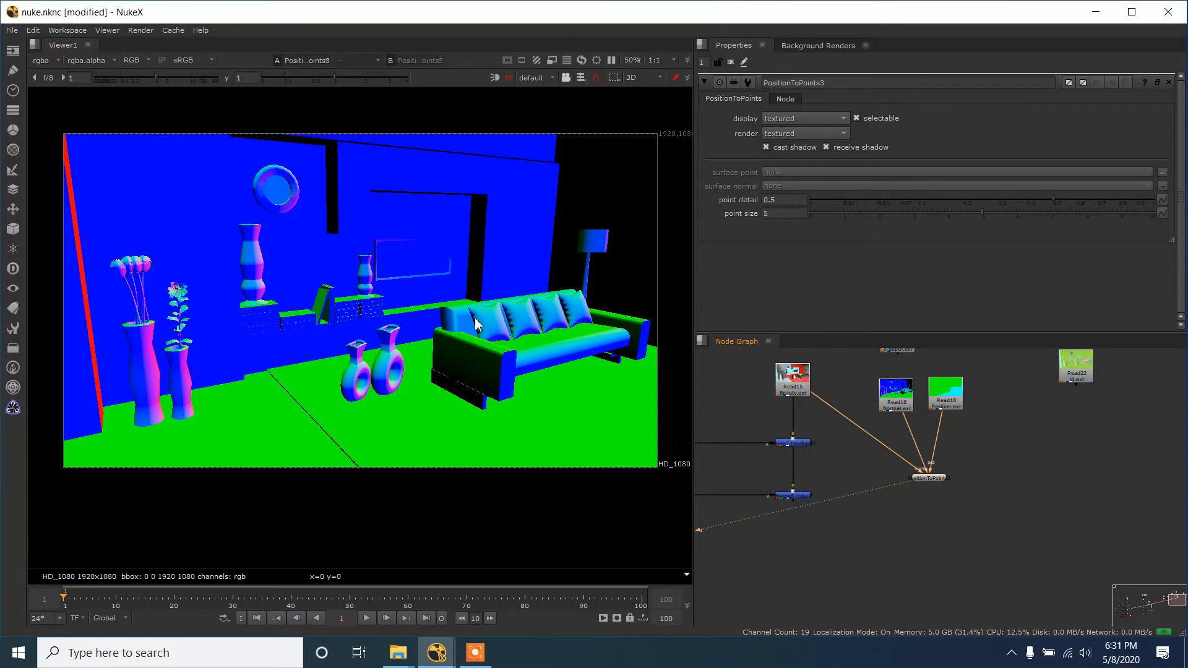
pyautogui.press('Tab')
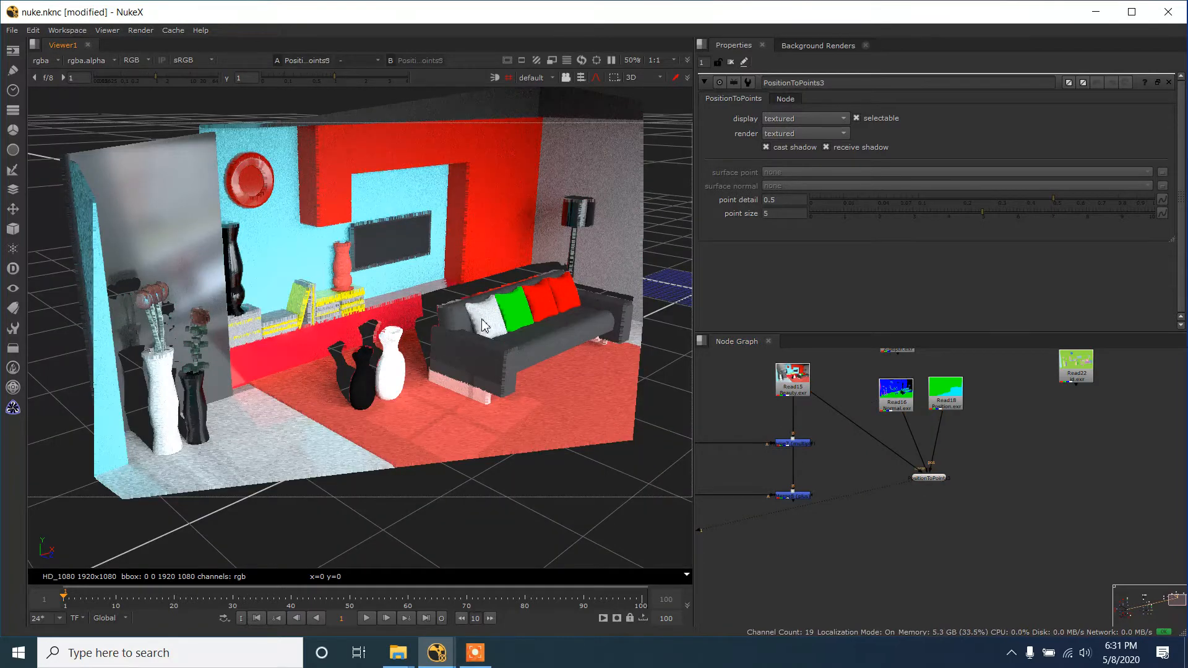
pyautogui.scroll(-5, 483, 327)
pyautogui.scroll(-4, 497, 325)
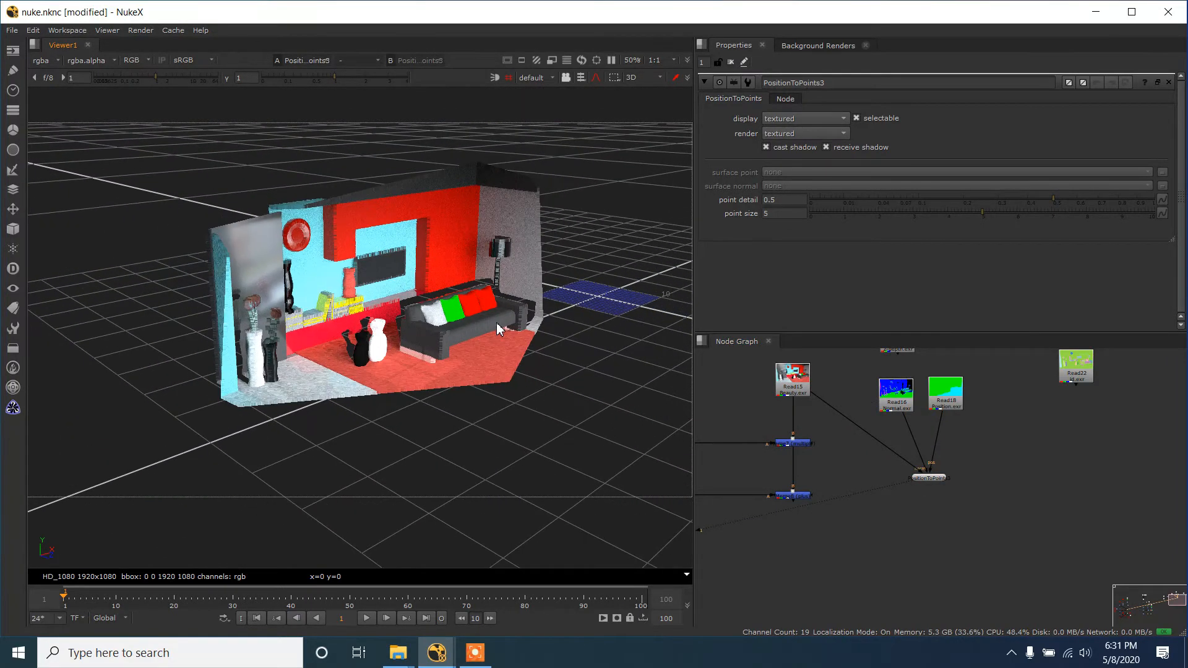
pyautogui.moveTo(525, 311); pyautogui.dragTo(363, 341)
pyautogui.scroll(6, 362, 335)
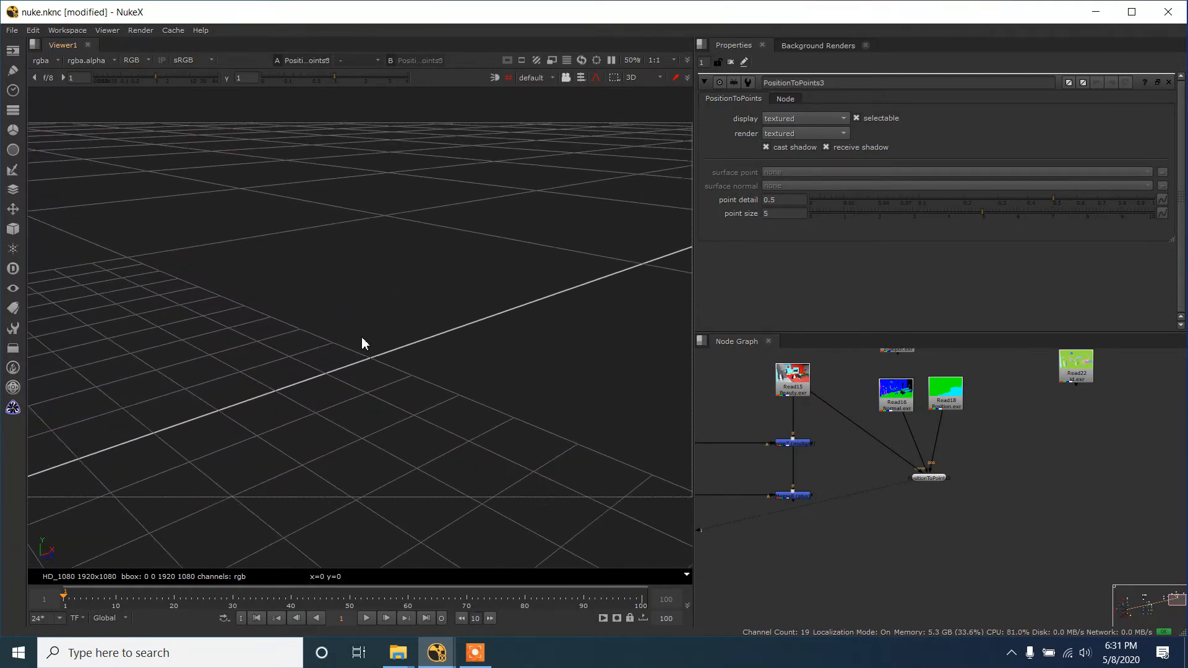
pyautogui.scroll(3, 361, 337)
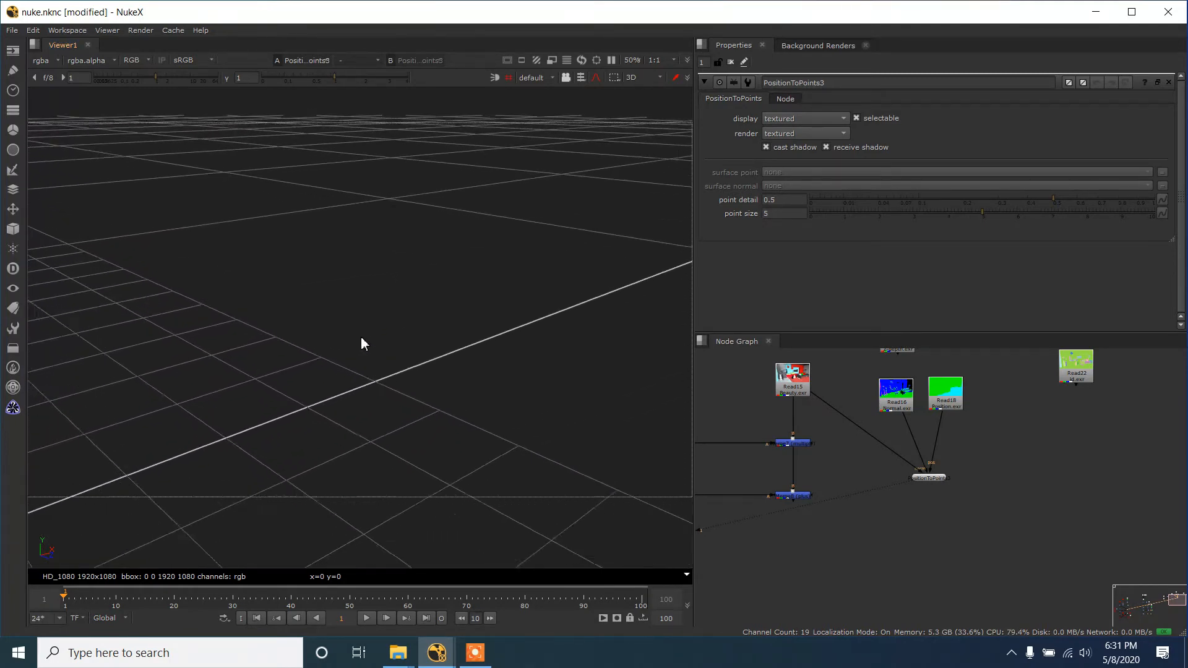
# - Frame the room's point cloud in the 3D view and examine it from several angles
pyautogui.moveTo(434, 392); pyautogui.dragTo(456, 362)
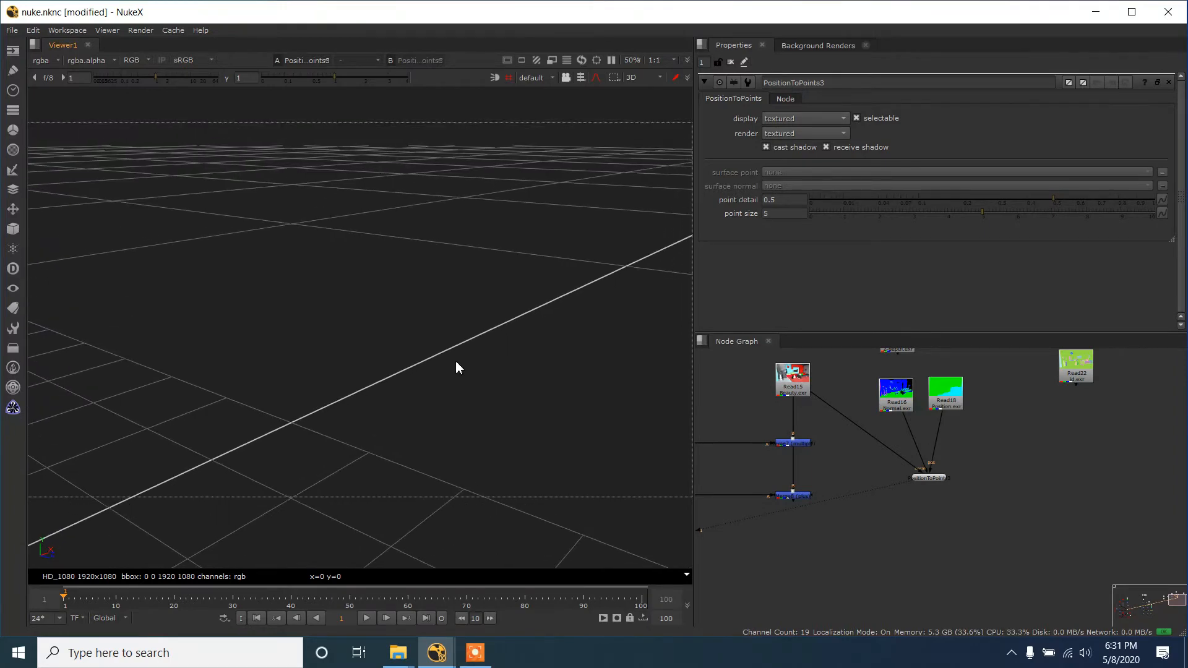
pyautogui.press('f')
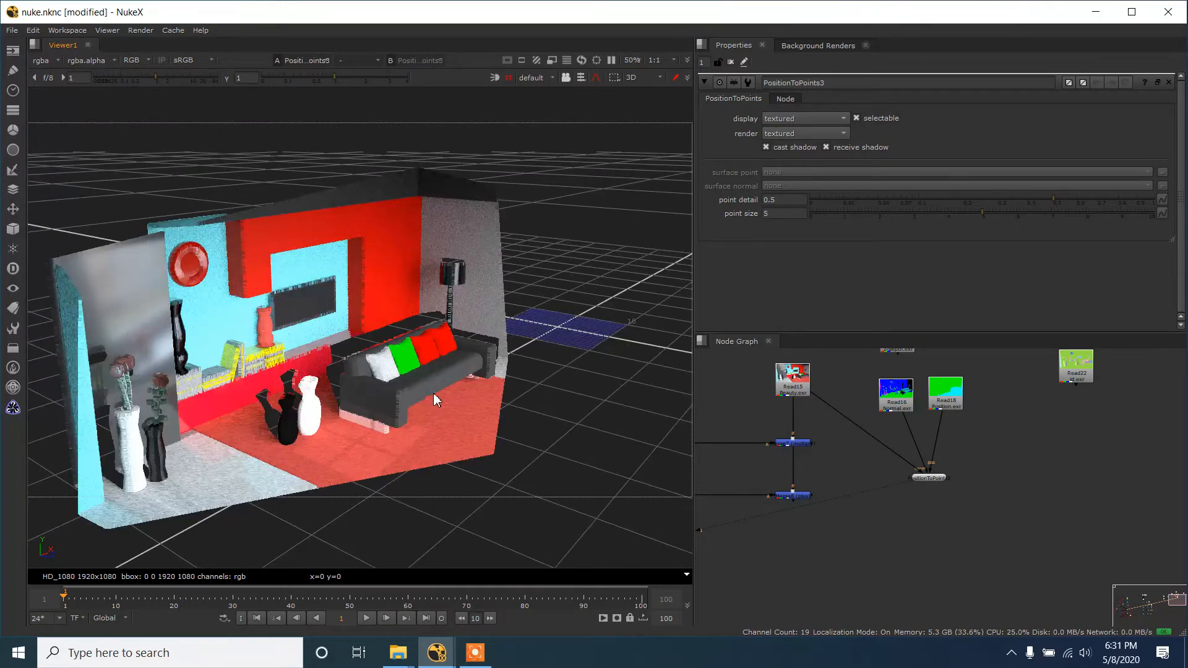
pyautogui.moveTo(425, 395); pyautogui.dragTo(452, 356)
pyautogui.scroll(2, 455, 353)
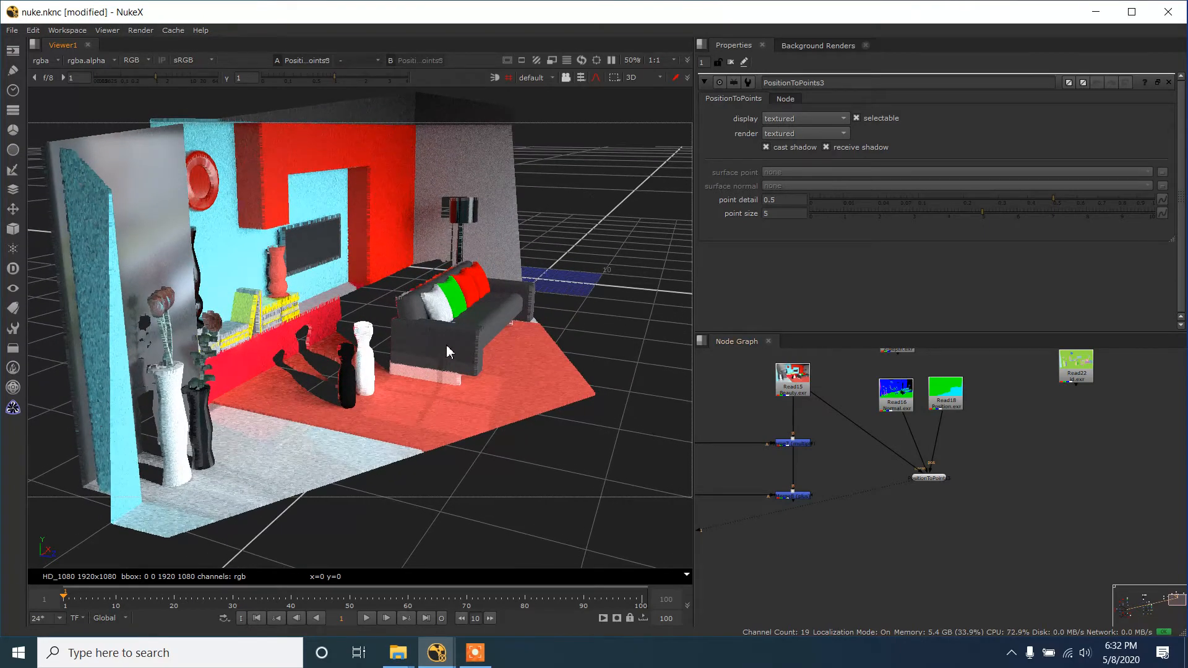
pyautogui.moveTo(467, 406); pyautogui.dragTo(475, 428)
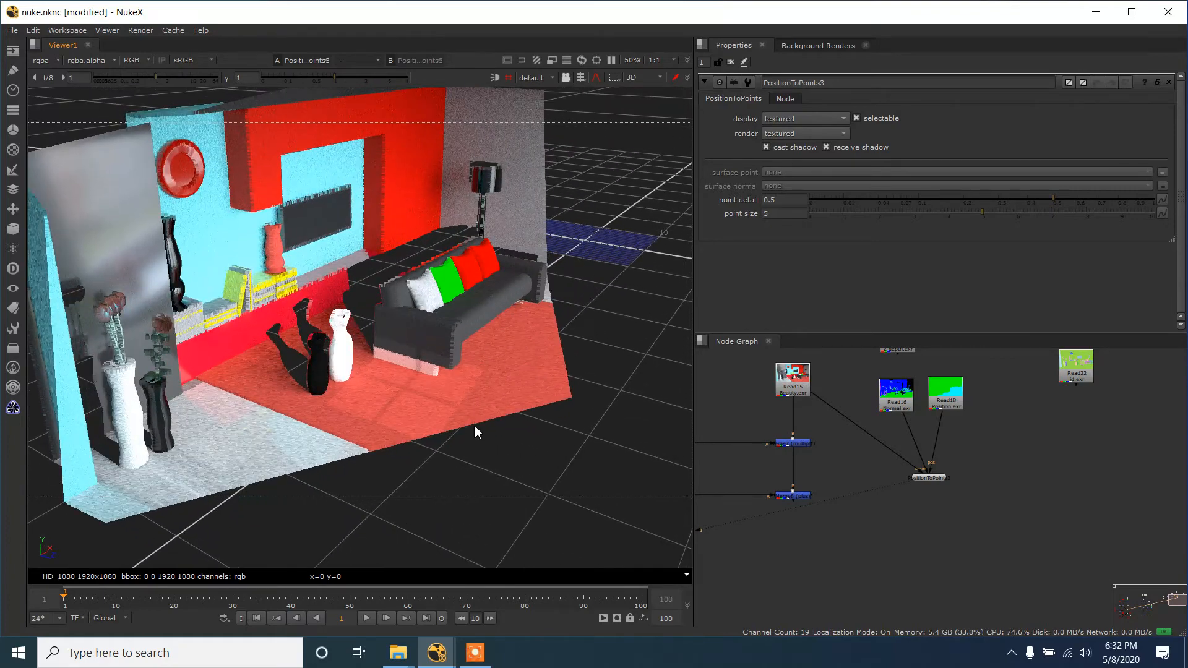
pyautogui.moveTo(422, 331); pyautogui.dragTo(458, 334)
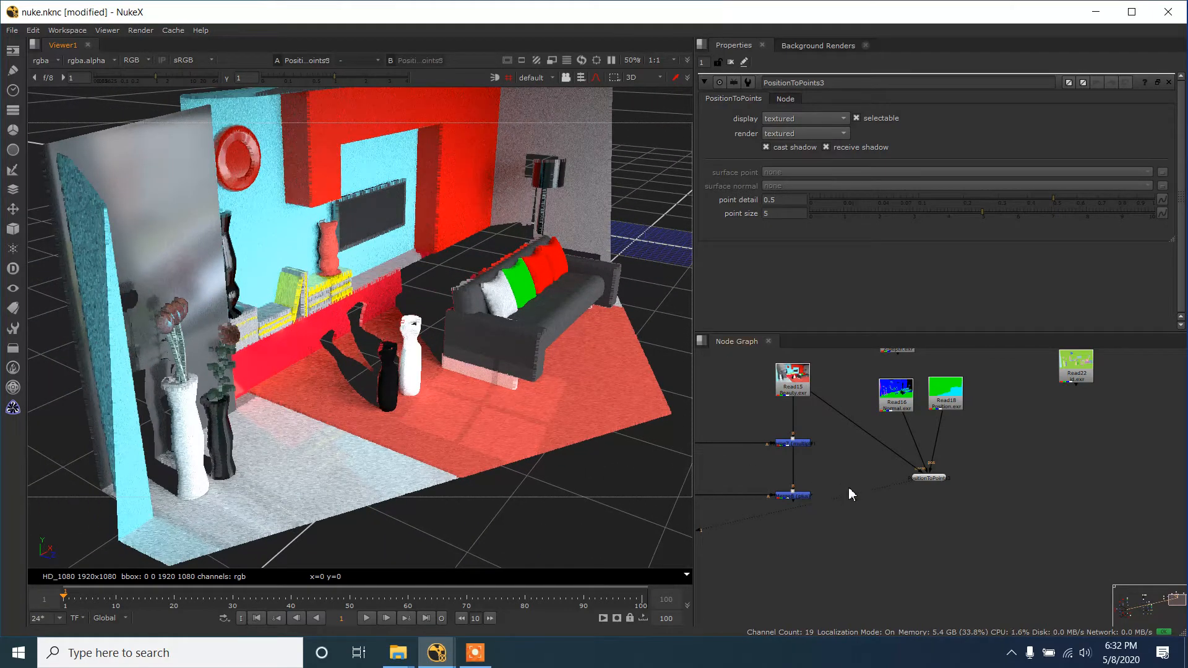
# - Move the PositionToPoints node slightly closer to its input passes and inspect the room's point cloud from above
pyautogui.moveTo(928, 484); pyautogui.dragTo(920, 452)
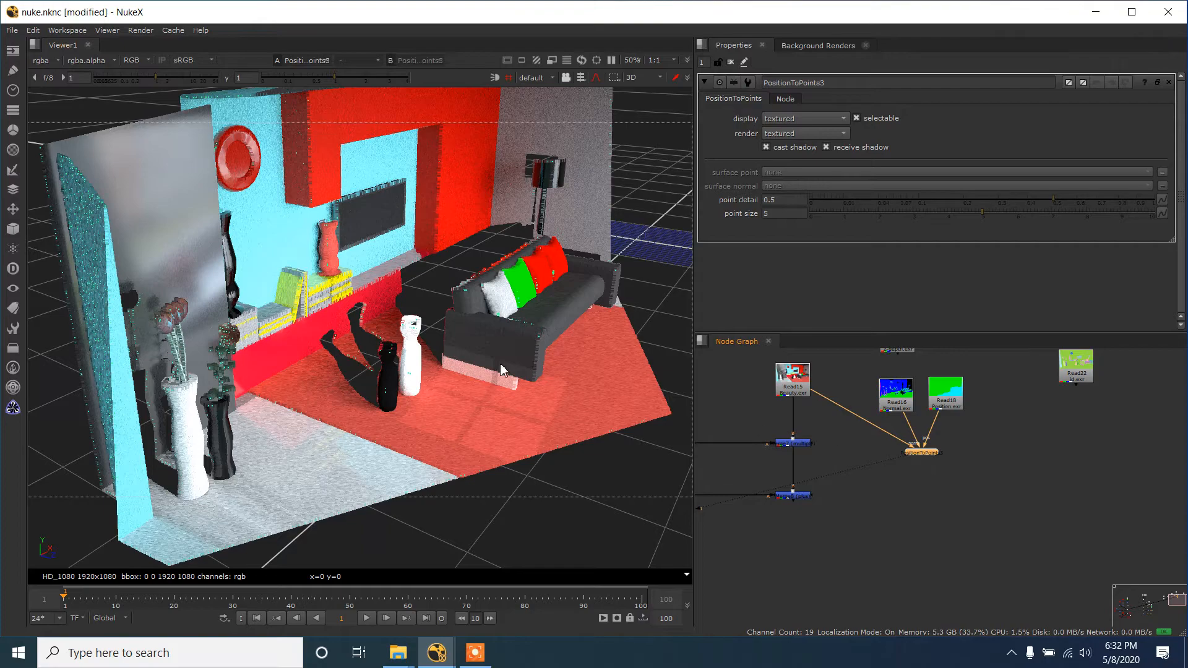
pyautogui.moveTo(427, 328); pyautogui.dragTo(385, 236)
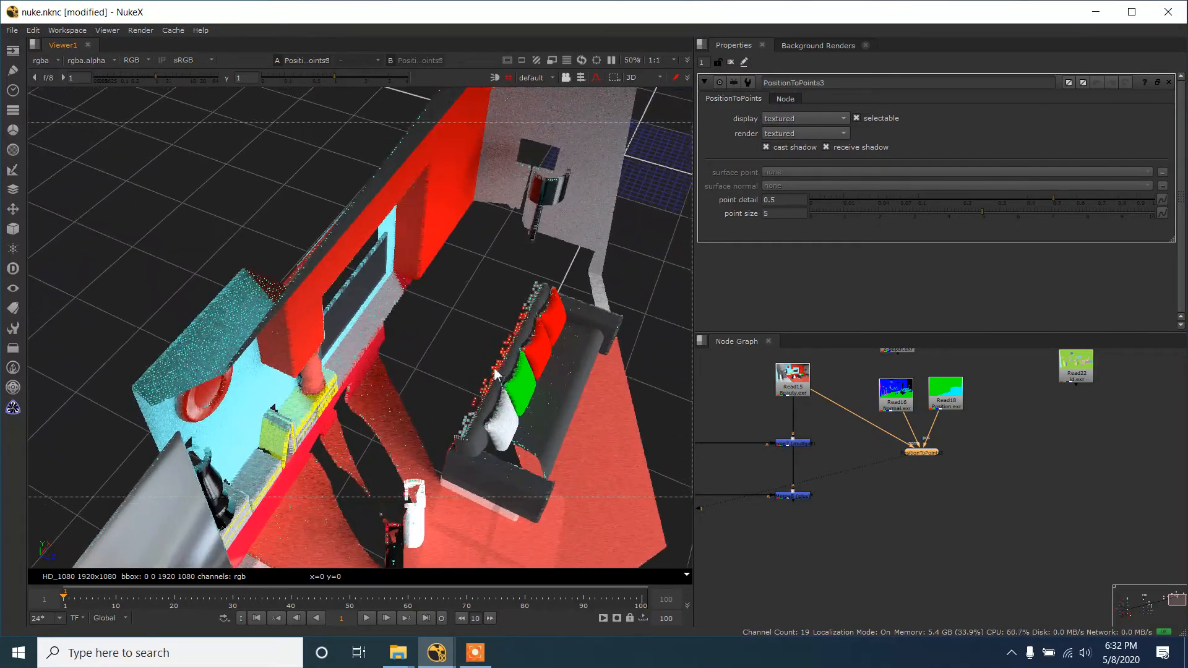
pyautogui.moveTo(496, 374); pyautogui.dragTo(489, 346)
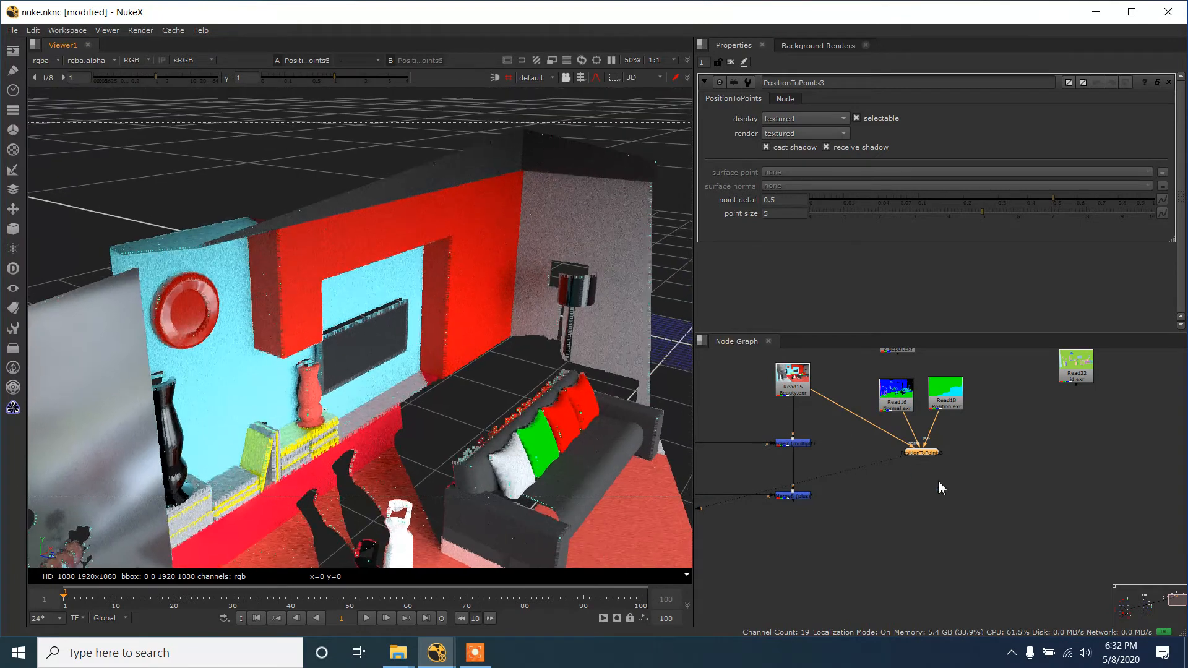
pyautogui.click(955, 472)
pyautogui.press('Tab')
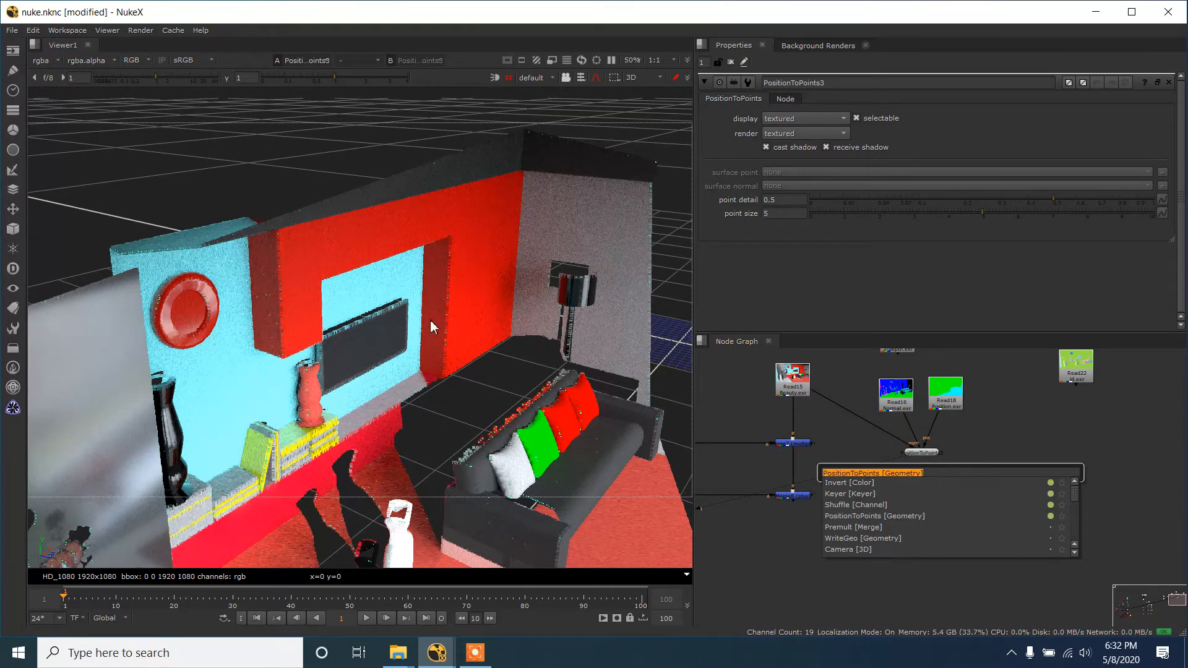
pyautogui.click(403, 259)
pyautogui.click(410, 256)
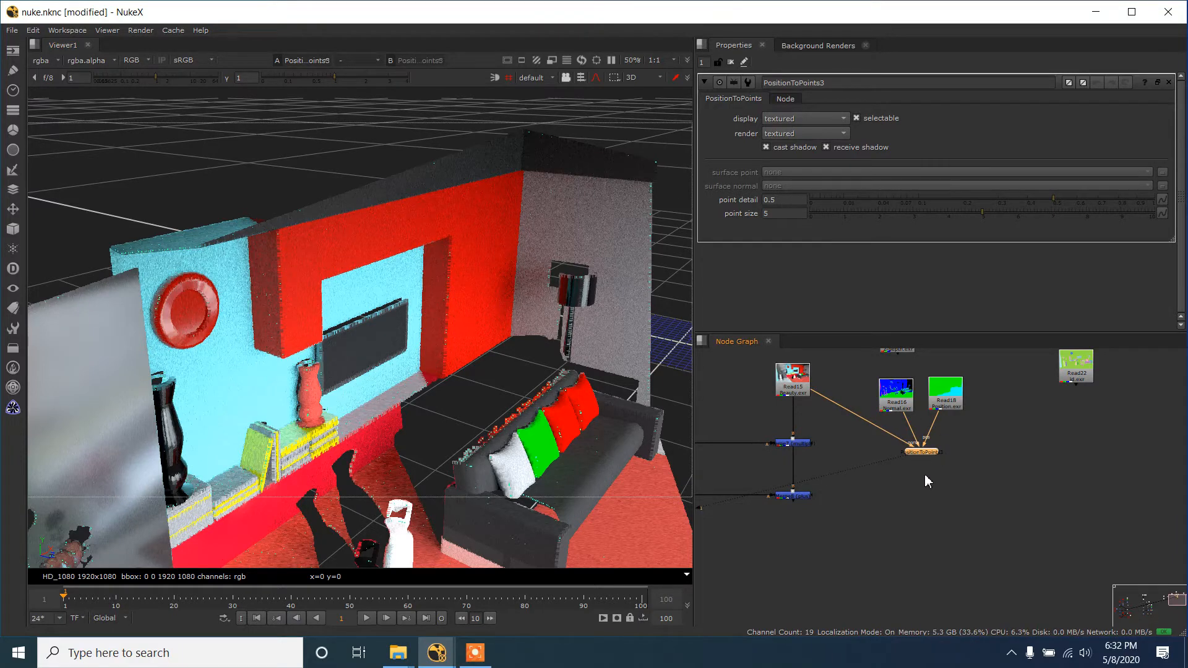
pyautogui.click(904, 509)
pyautogui.press('Tab')
pyautogui.write('sc')
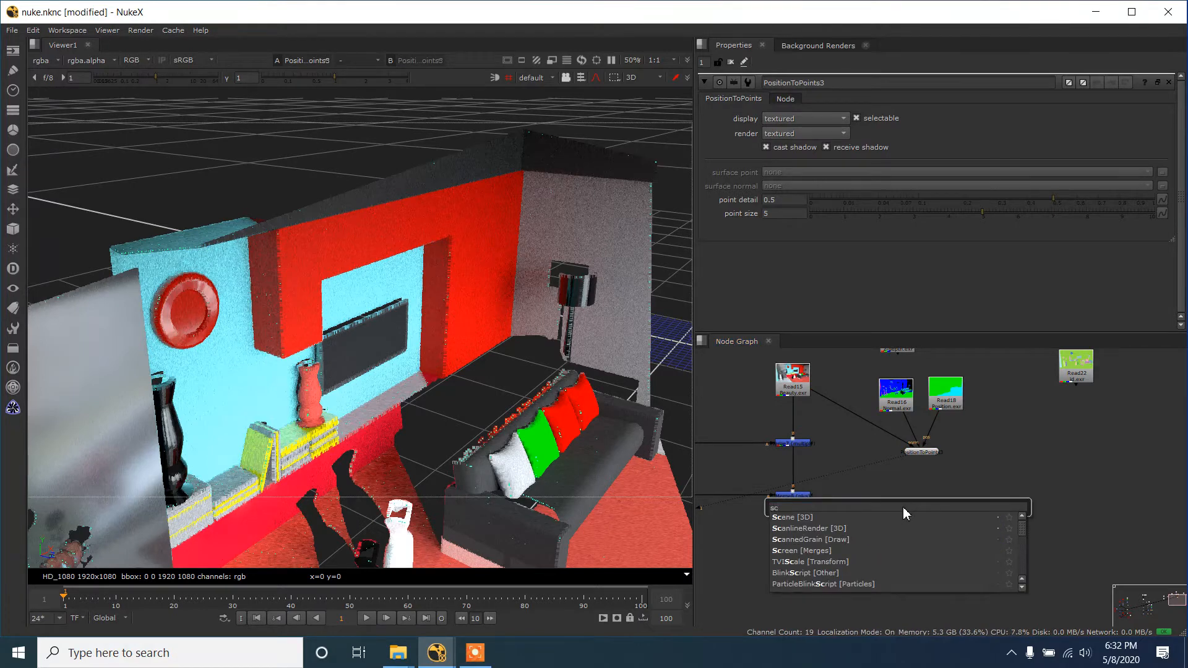
pyautogui.click(938, 469)
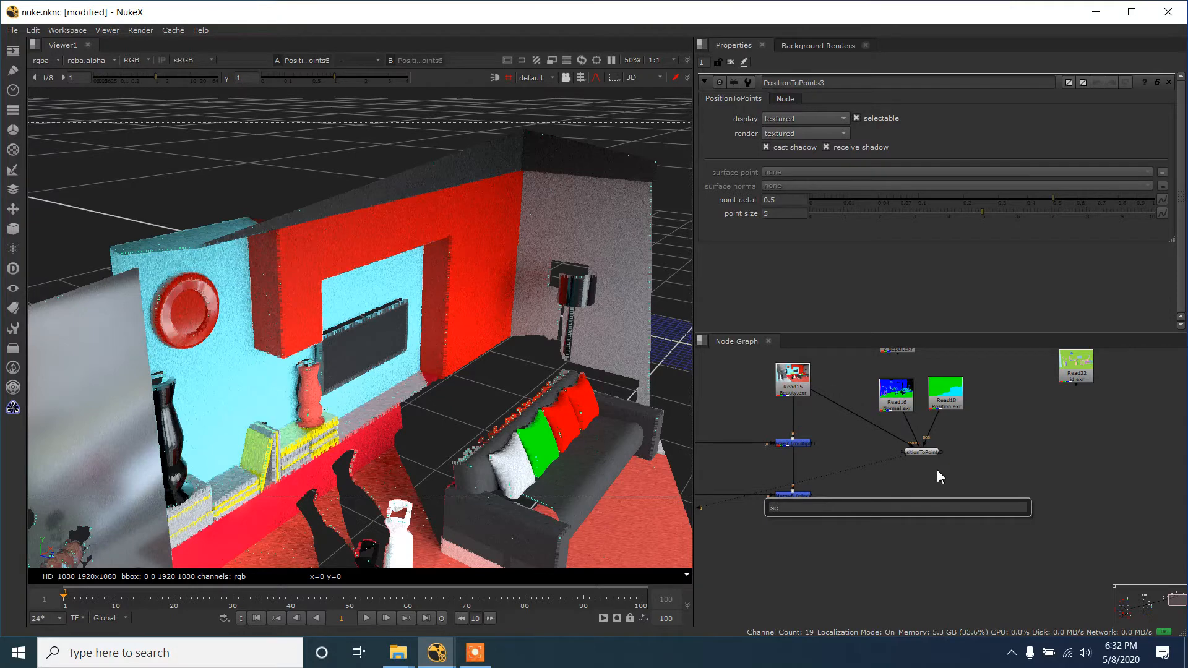
pyautogui.press('Escape')
# - Add a Card geometry node in the free area beside and below the PositionToPoints node
pyautogui.press('Tab')
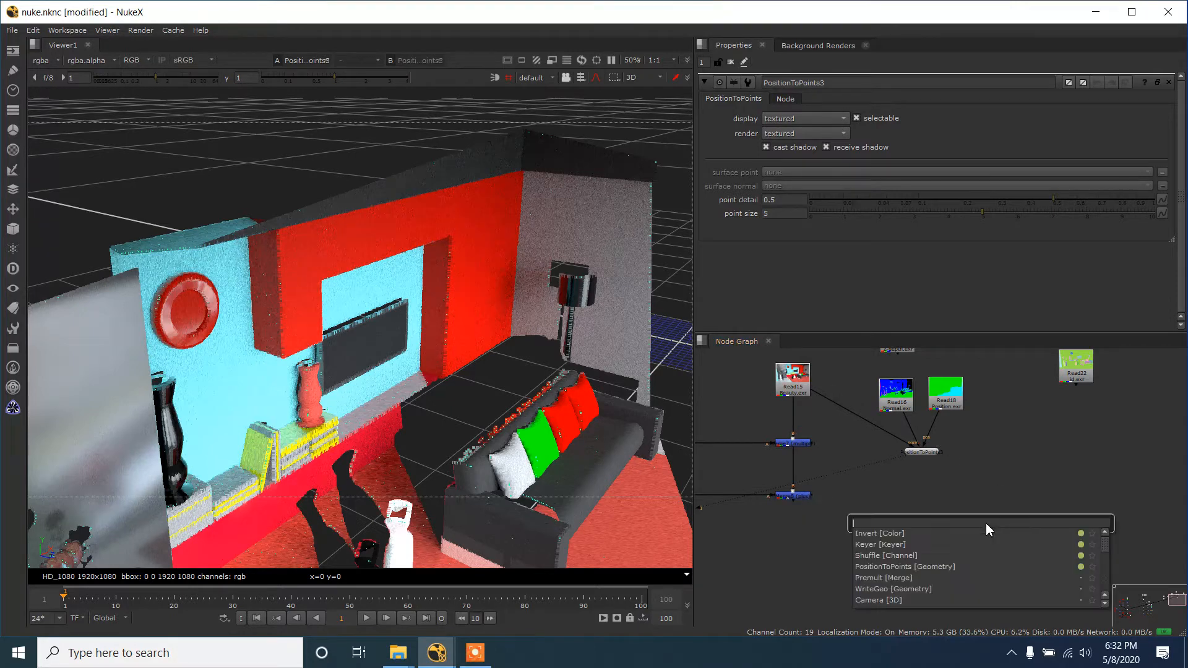
pyautogui.write('card')
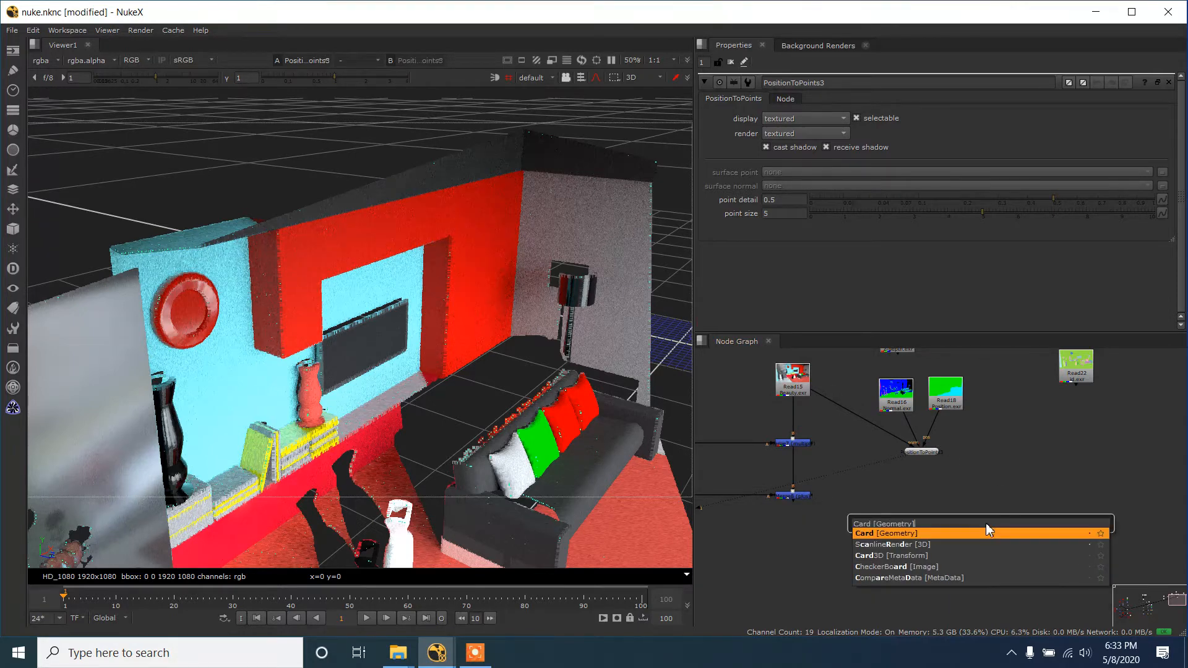
pyautogui.press('Return')
pyautogui.scroll(2, 986, 522)
# - Add a CheckerBoard image node above the Card node
pyautogui.press('Tab')
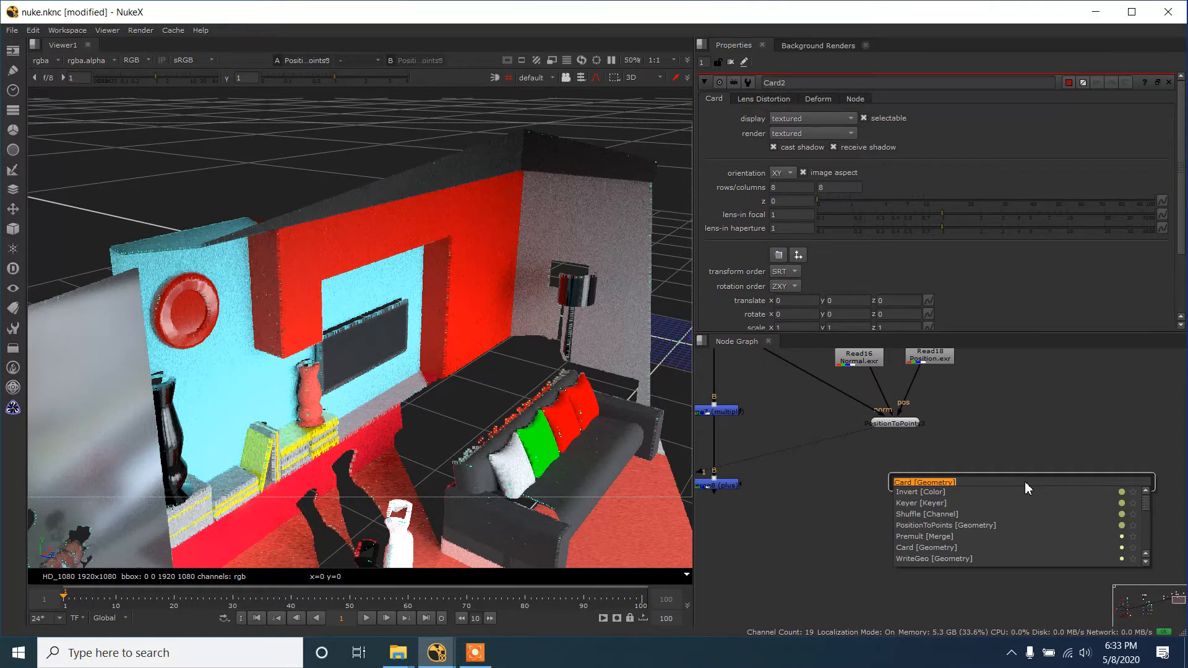
pyautogui.write('c')
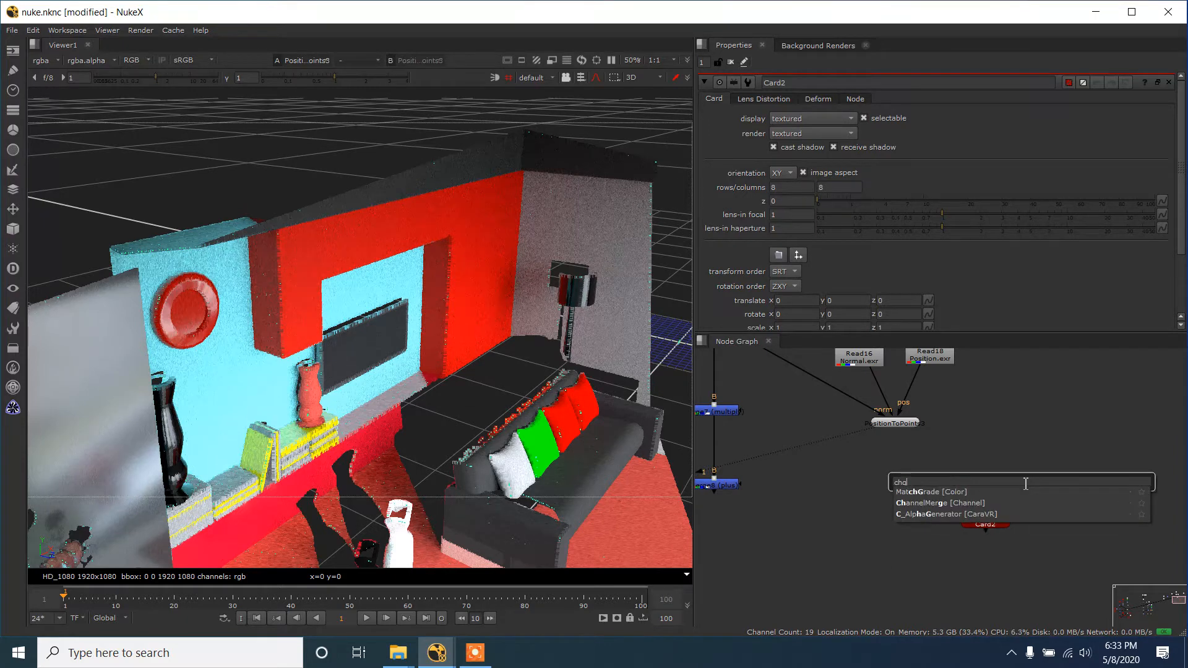
pyautogui.write('heck')
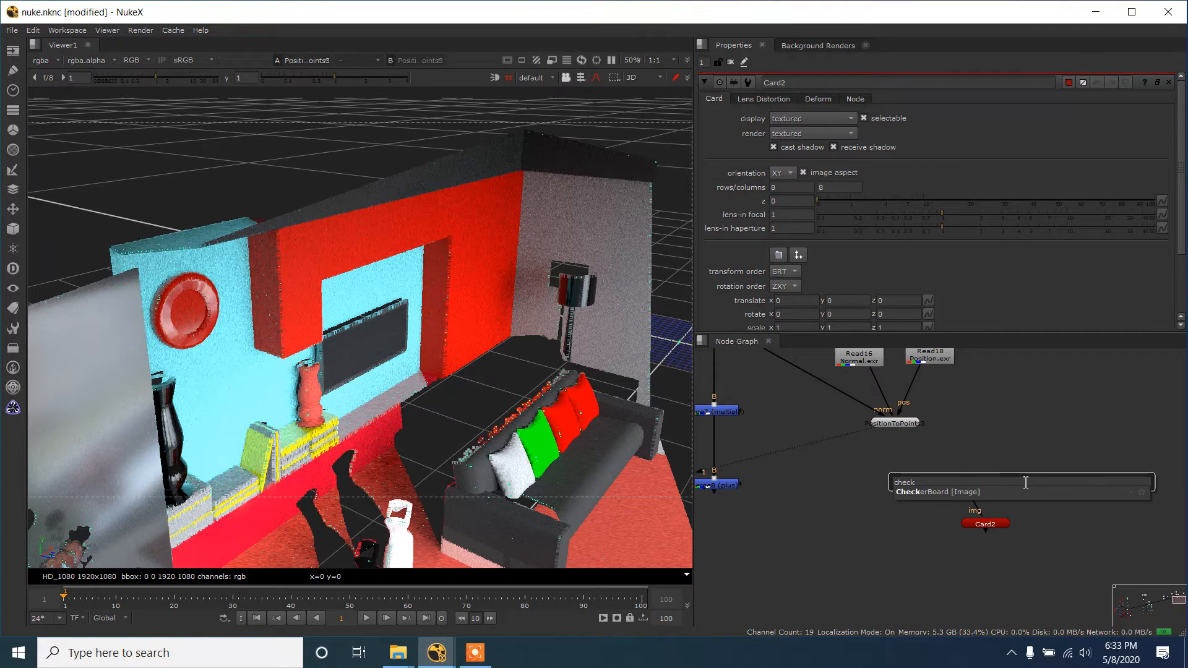
pyautogui.click(990, 492)
# - Connect the Card's img input to the CheckerBoard and align the Card directly beneath it
pyautogui.scroll(1, 1020, 482)
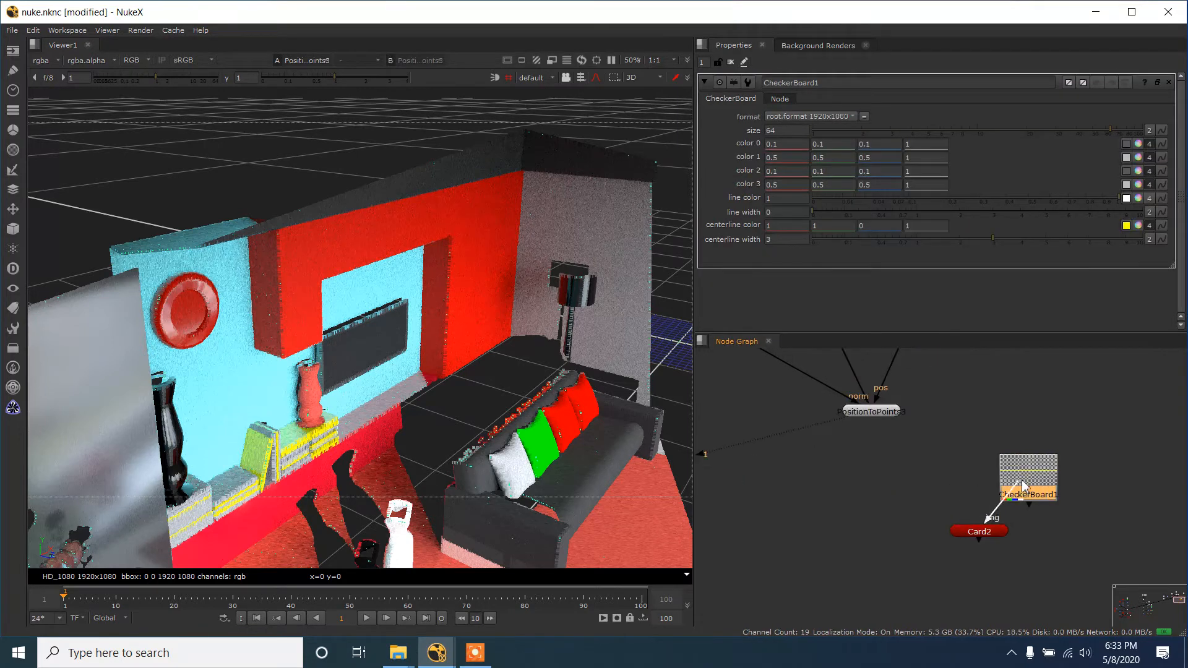
pyautogui.moveTo(1023, 481); pyautogui.dragTo(1024, 482)
pyautogui.moveTo(1028, 476); pyautogui.dragTo(995, 457)
pyautogui.scroll(-1, 985, 515)
pyautogui.moveTo(990, 518); pyautogui.dragTo(1029, 511)
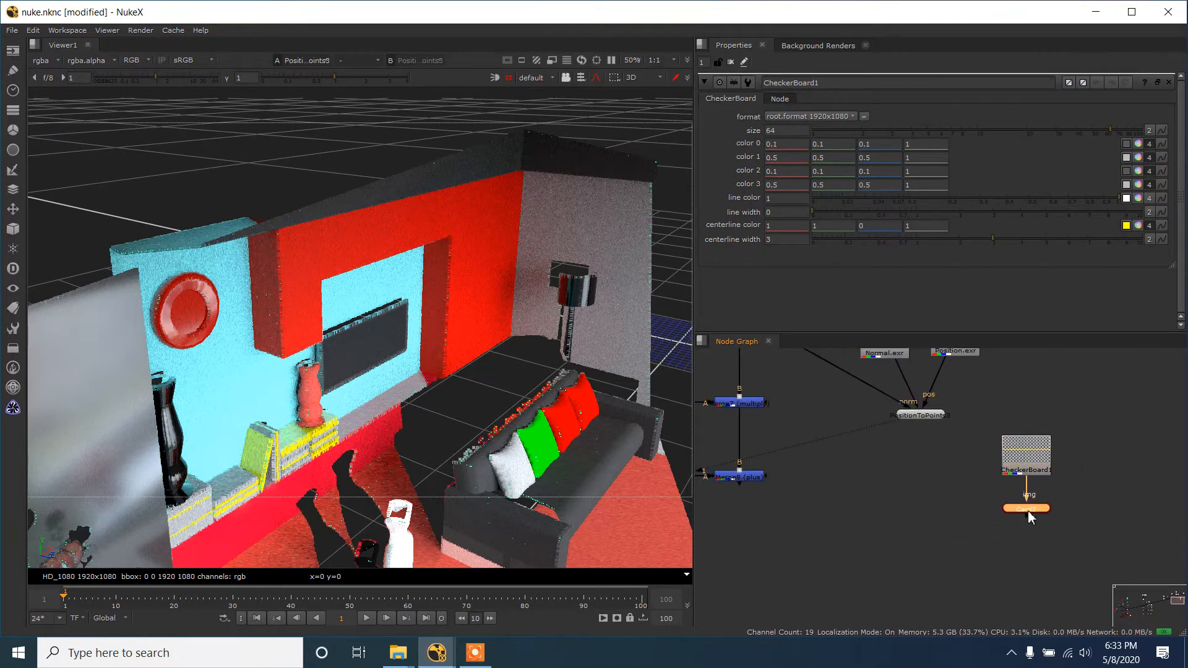
# - Add a Scene node below the PositionToPoints node
pyautogui.click(941, 483)
pyautogui.press('Tab')
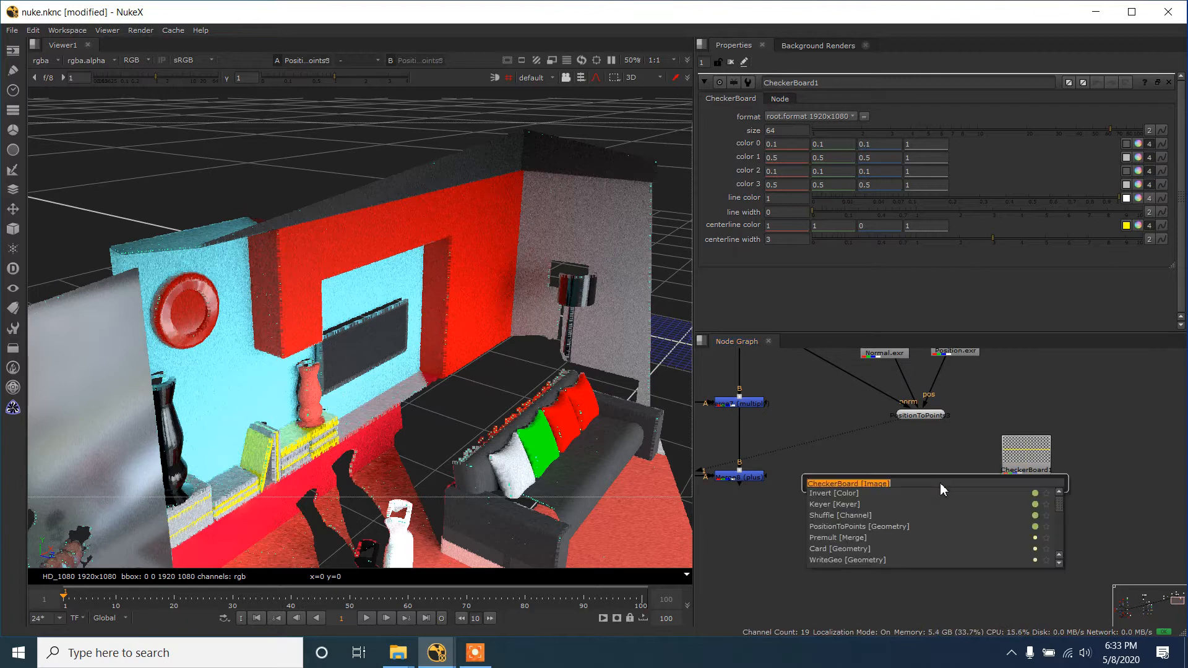
pyautogui.write('sce')
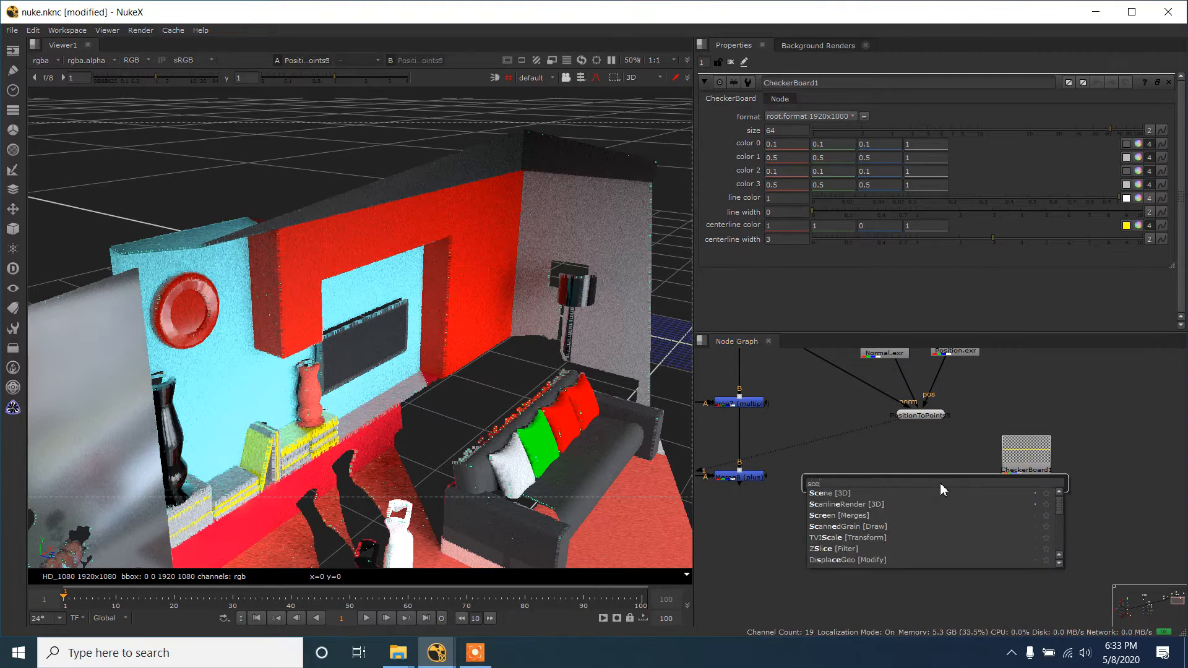
pyautogui.press('Return')
pyautogui.scroll(2, 928, 463)
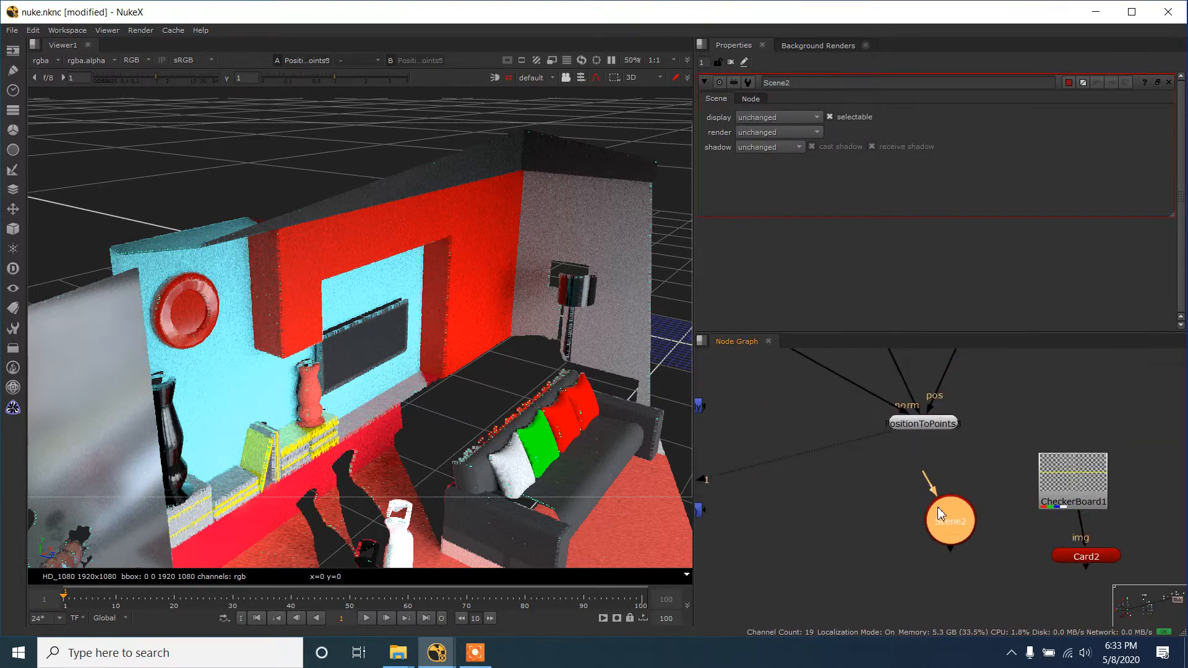
# - Connect the Scene node's inputs to PositionToPoints and the Card, and move the CheckerBoard and Card together slightly higher
pyautogui.moveTo(930, 492); pyautogui.dragTo(924, 426)
pyautogui.scroll(-3, 904, 498)
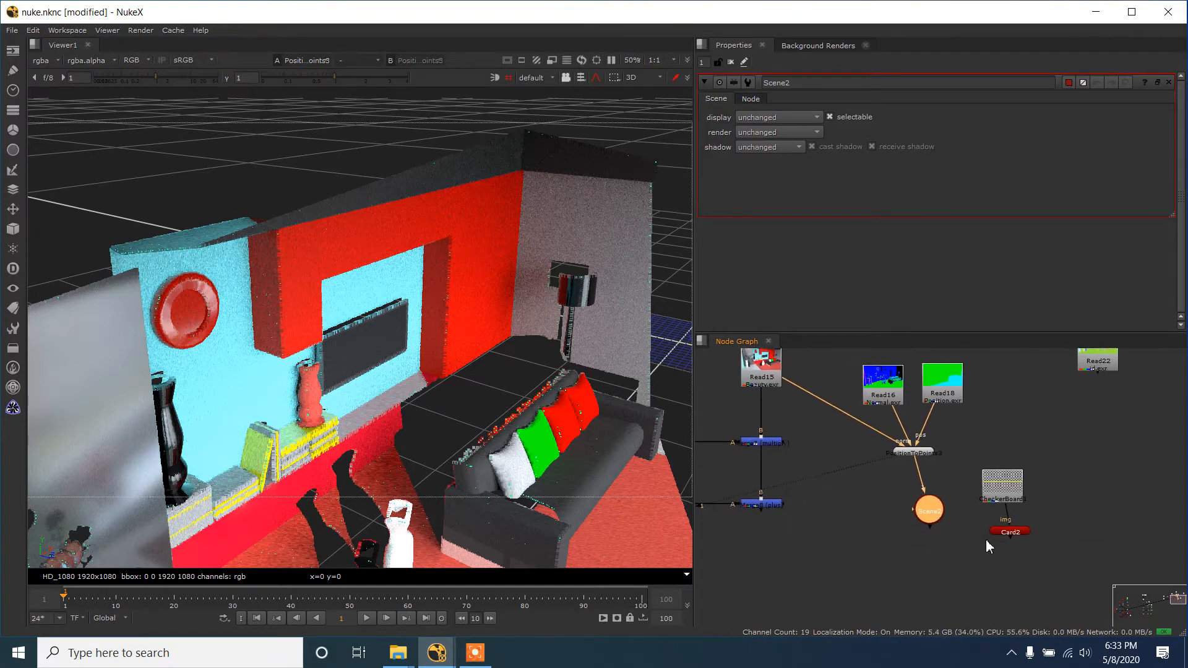
pyautogui.moveTo(913, 510); pyautogui.dragTo(1010, 531)
pyautogui.click(999, 507)
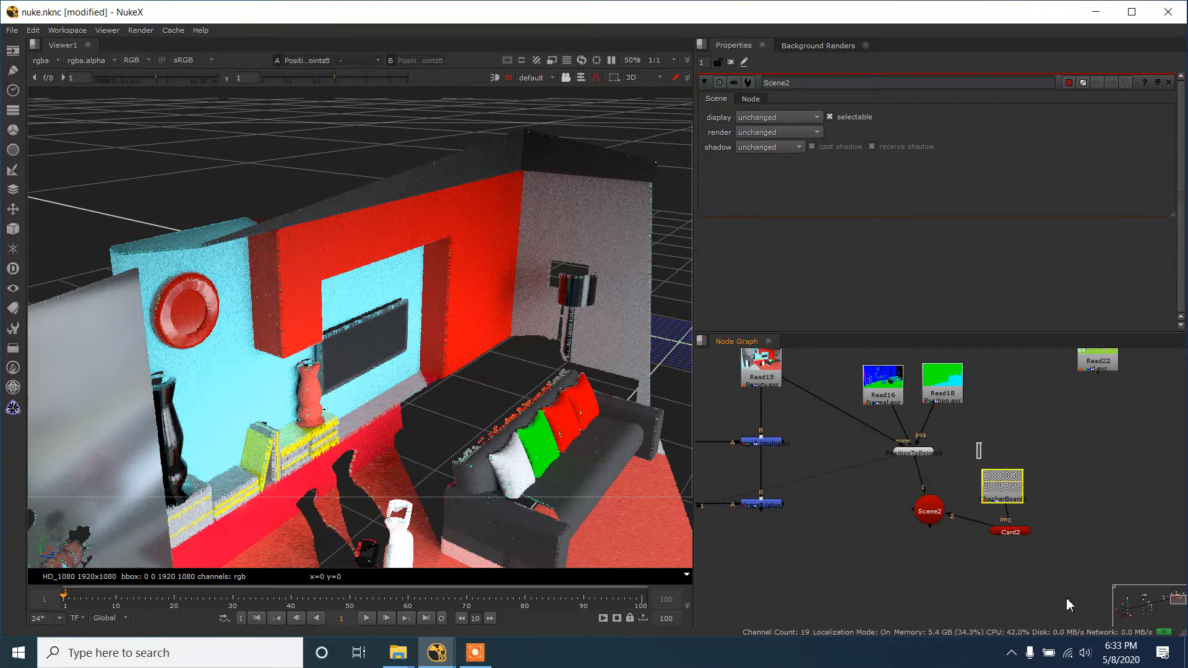
pyautogui.moveTo(977, 443); pyautogui.dragTo(1070, 605)
pyautogui.moveTo(1010, 487); pyautogui.dragTo(1006, 452)
# - Display the Scene node's output in the 3D view and orbit to see the room and the grid origin
pyautogui.click(935, 513)
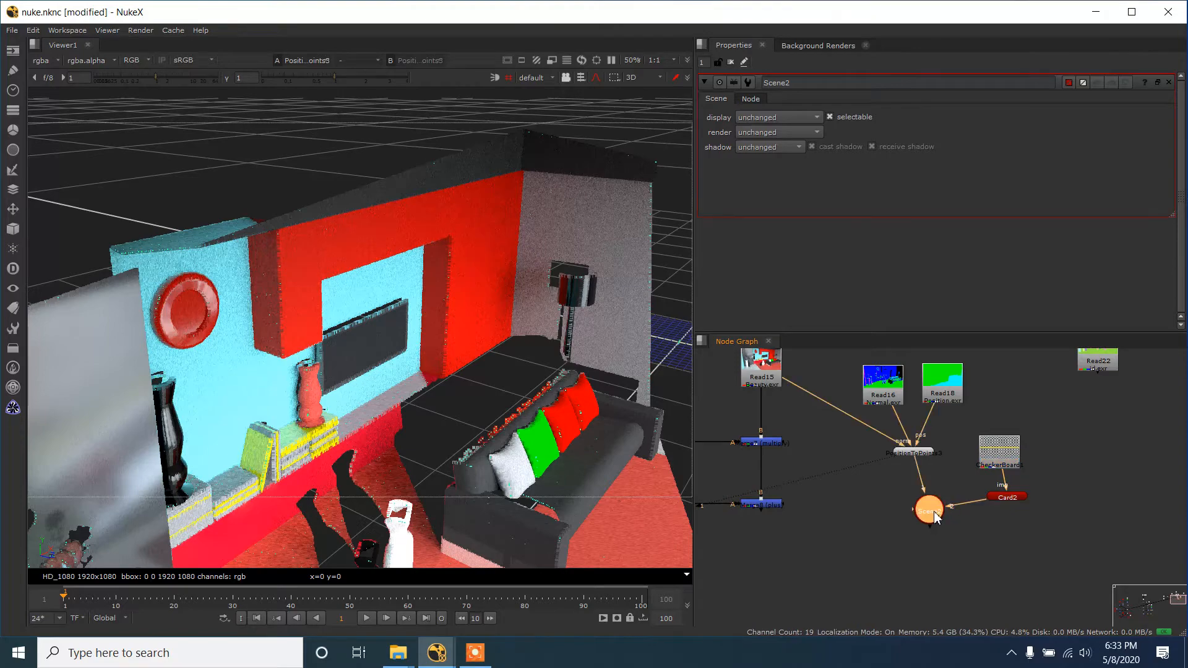
pyautogui.press('1')
pyautogui.moveTo(432, 384); pyautogui.dragTo(566, 438)
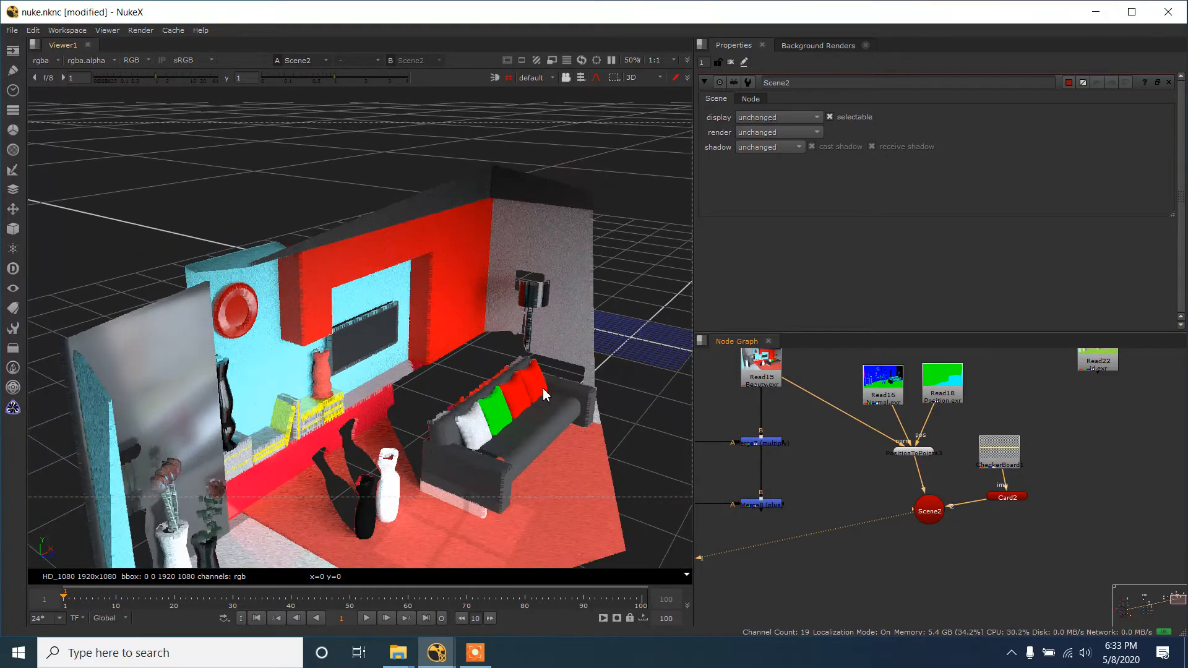
pyautogui.moveTo(537, 399); pyautogui.dragTo(384, 352)
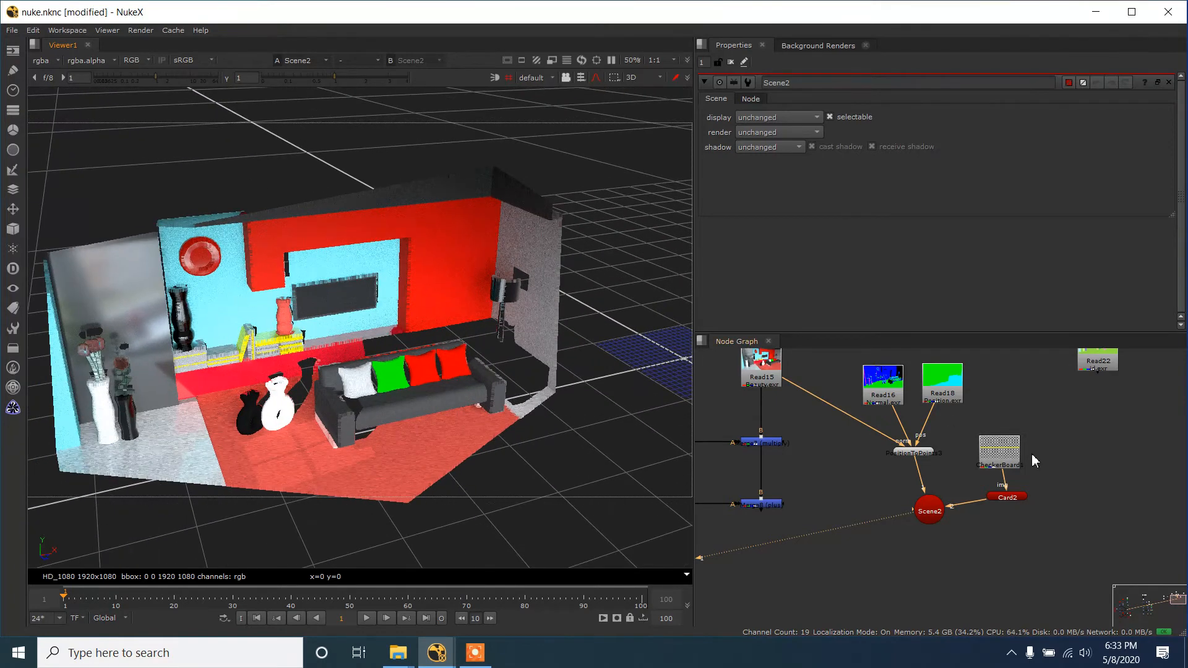
# - Set the Card's uniform scale to 50 and check the enlarged checkerboard beside the room's point cloud
pyautogui.doubleClick(1008, 498)
pyautogui.moveTo(632, 357); pyautogui.dragTo(644, 369)
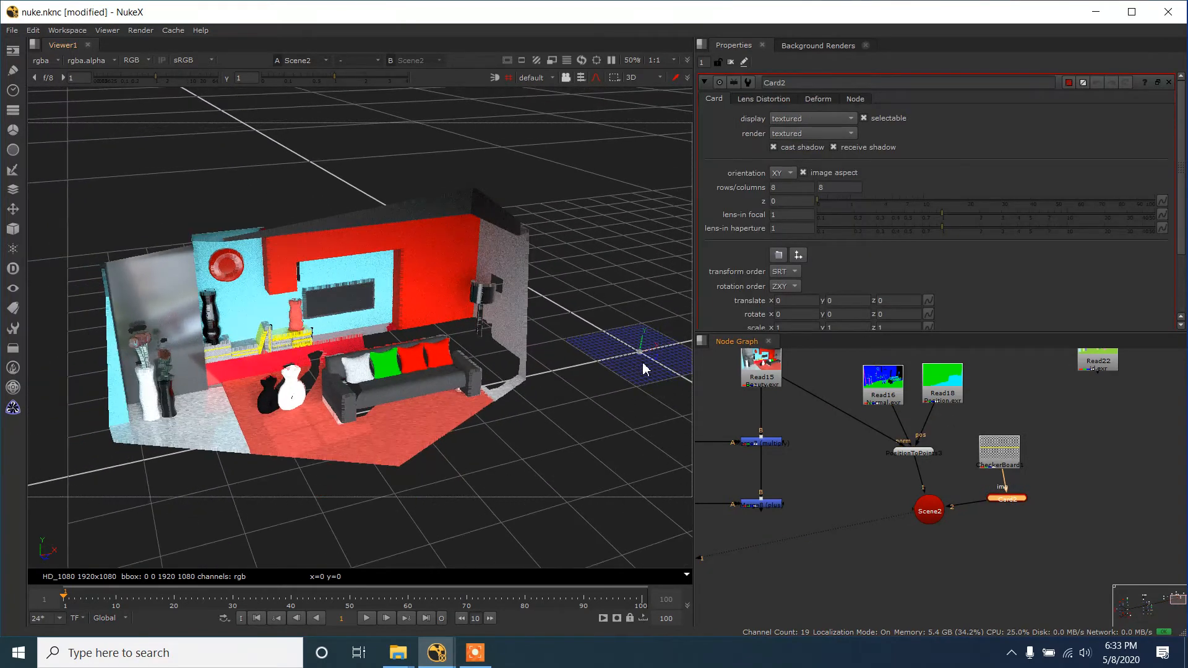
pyautogui.scroll(-3, 803, 292)
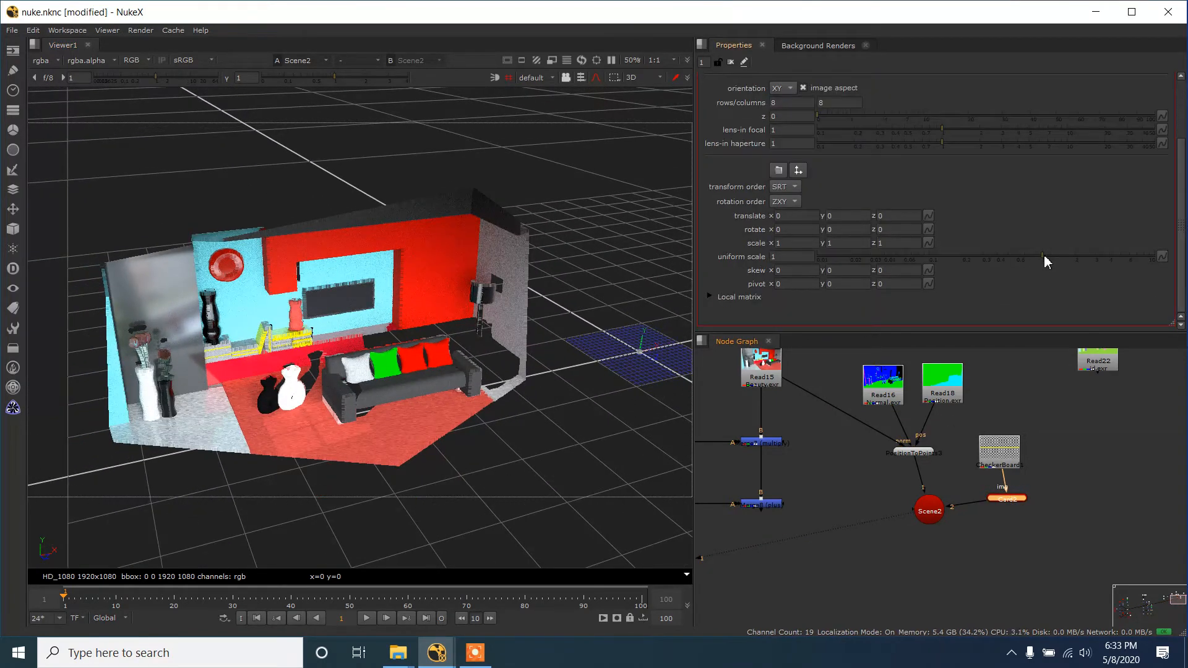
pyautogui.moveTo(1046, 257); pyautogui.dragTo(1172, 263)
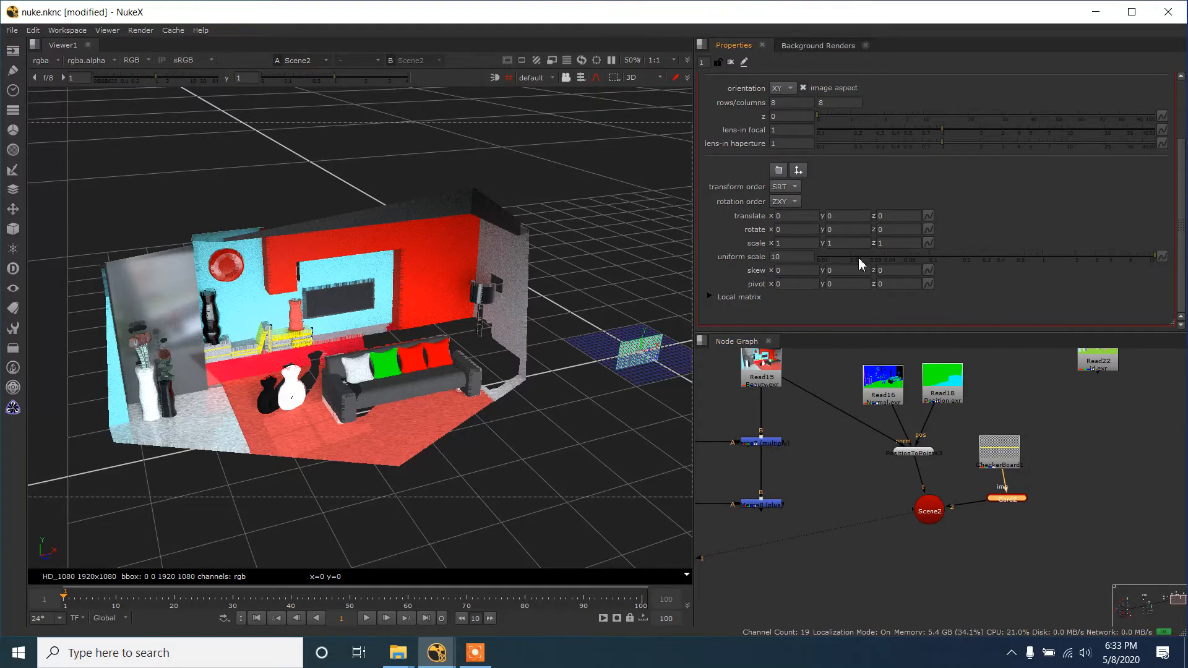
pyautogui.moveTo(795, 258); pyautogui.dragTo(696, 256)
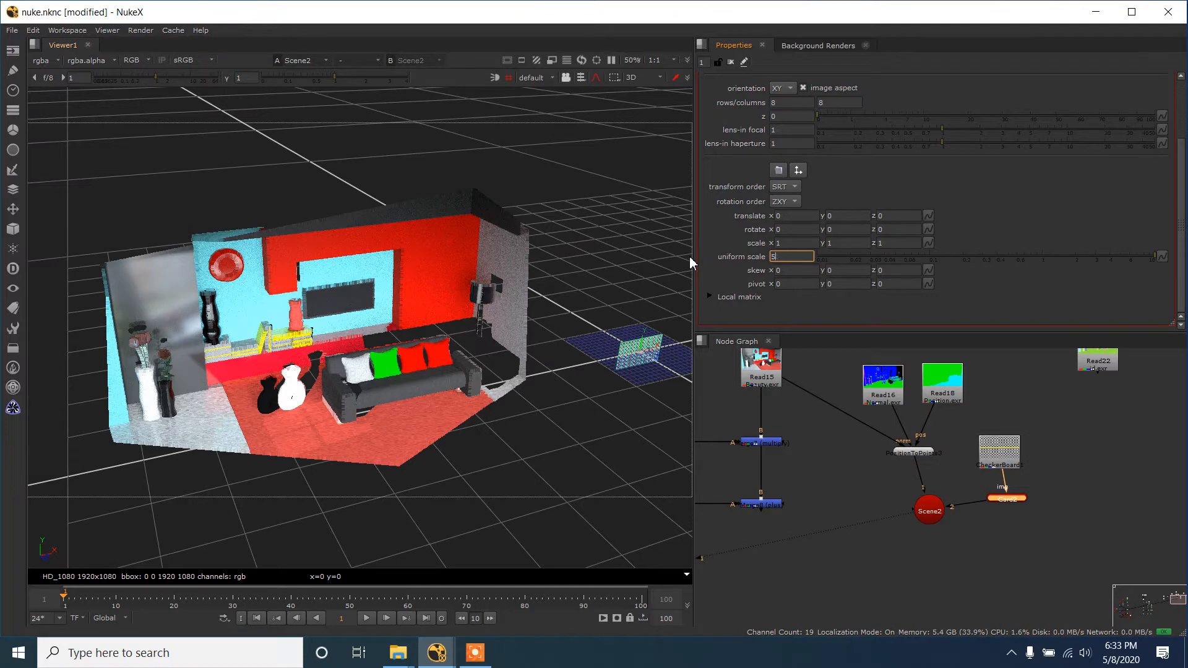
pyautogui.write('50')
pyautogui.press('Return')
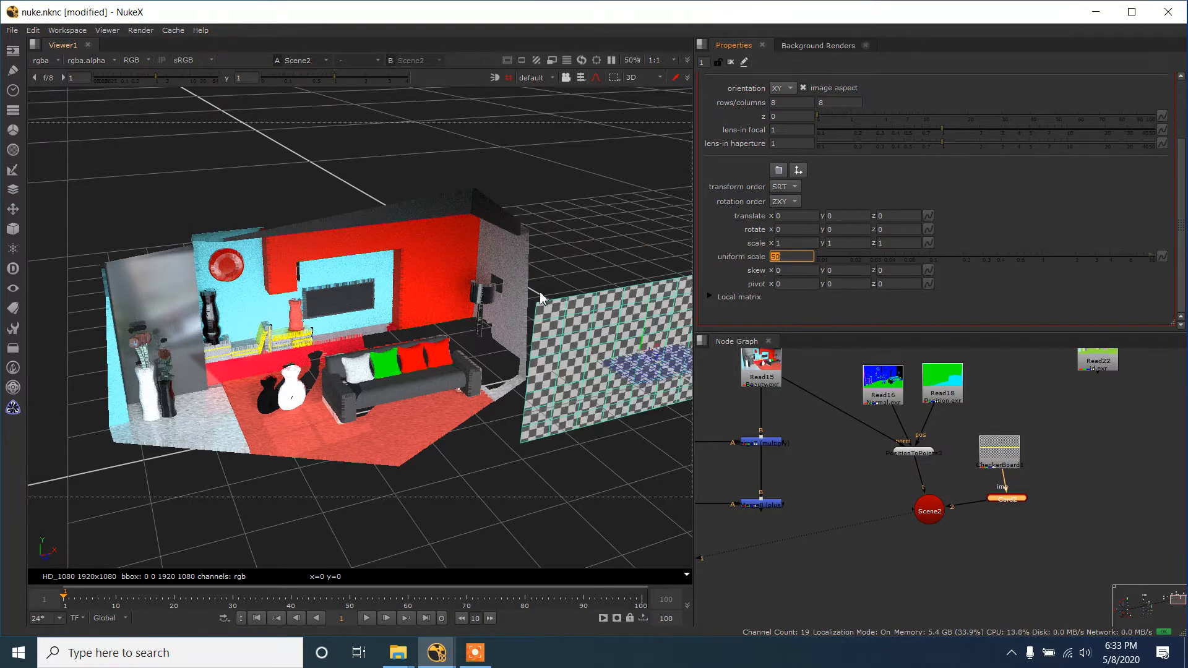
pyautogui.moveTo(540, 298); pyautogui.dragTo(567, 354)
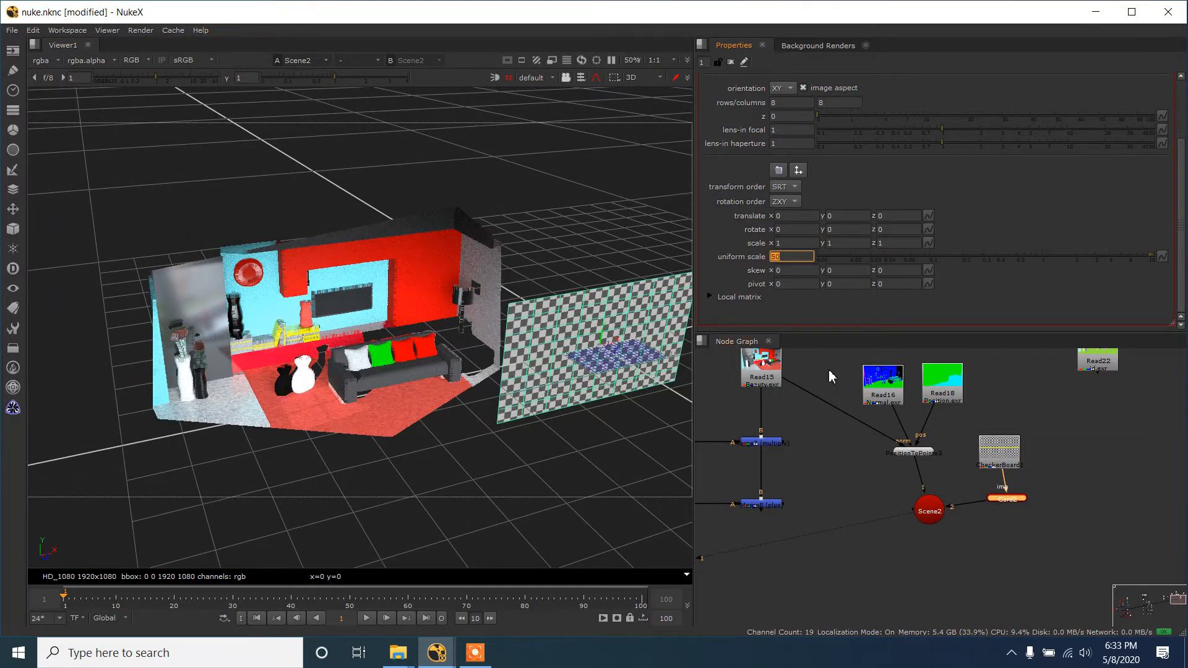
pyautogui.scroll(3, 580, 350)
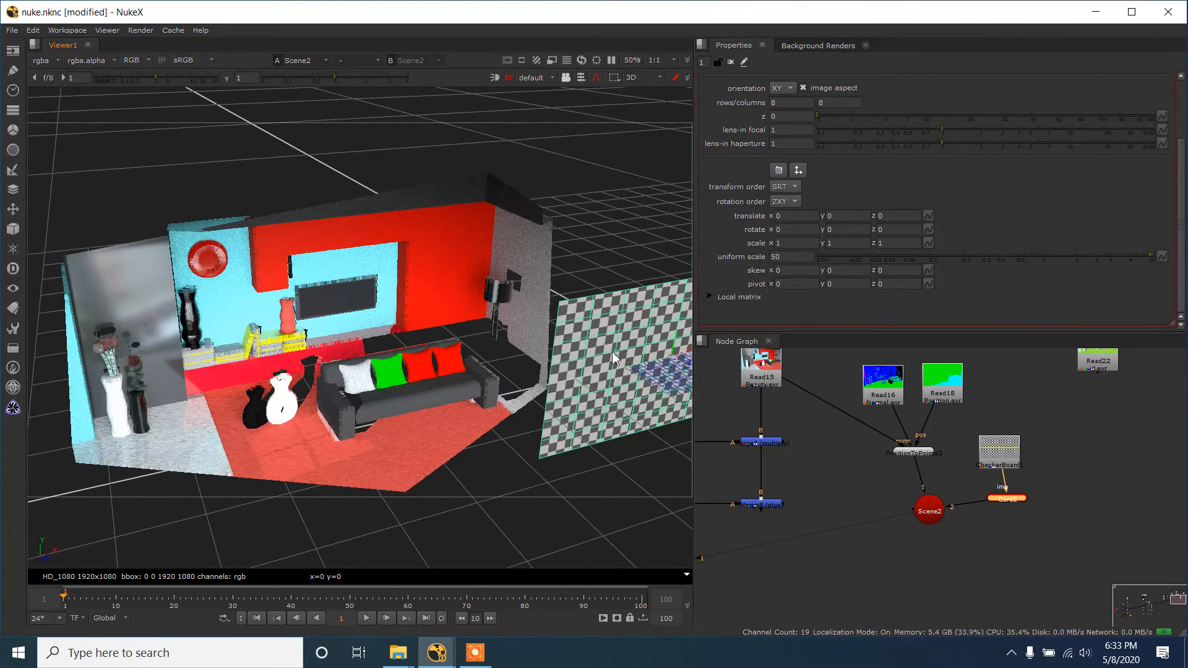
pyautogui.scroll(-2, 640, 366)
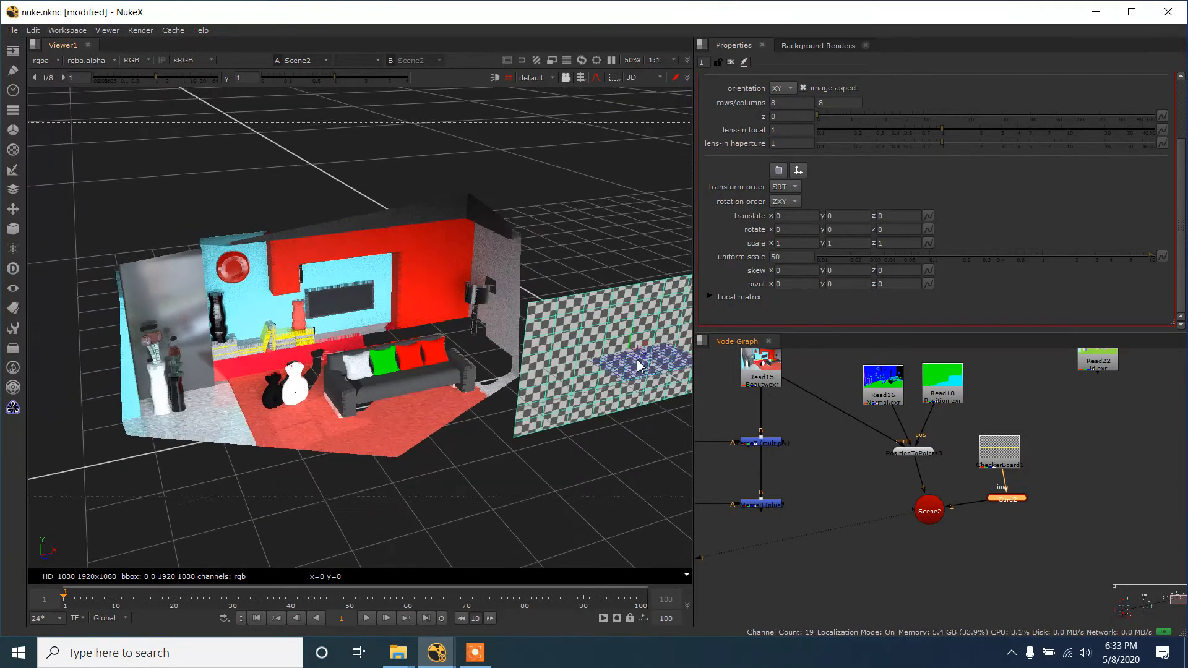
# - Move the checkerboard card into the room near the back wall, at about x -52.7, y 6.5, z -12.9
pyautogui.moveTo(643, 351); pyautogui.dragTo(331, 401)
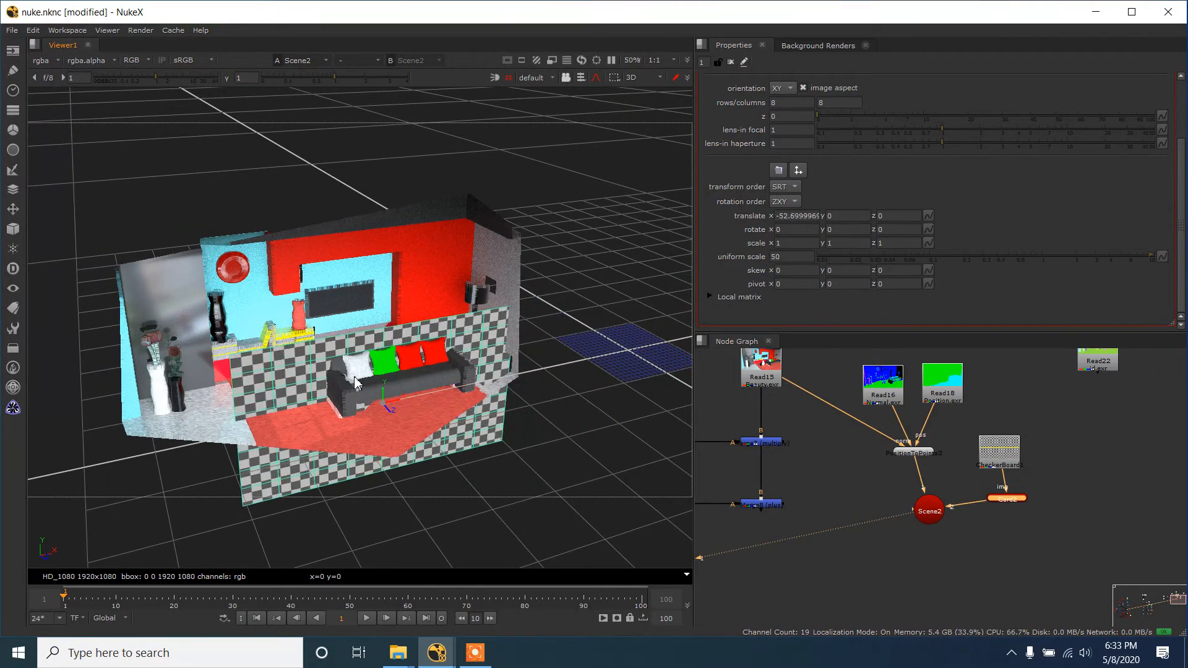
pyautogui.moveTo(266, 384); pyautogui.dragTo(405, 399)
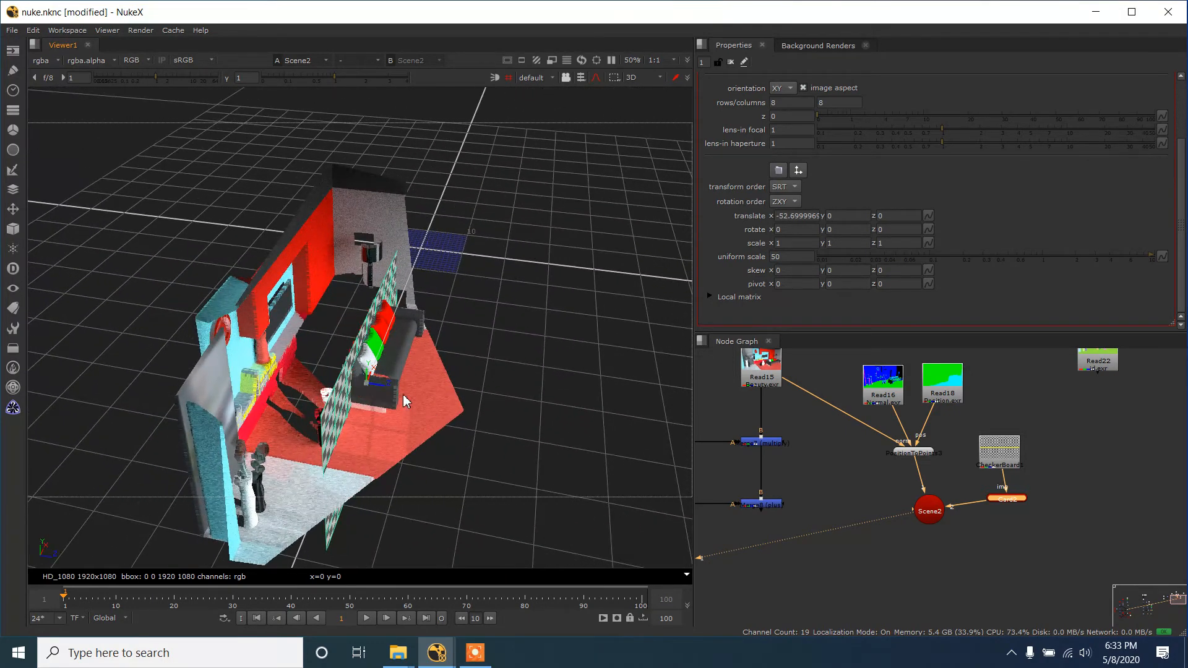
pyautogui.moveTo(331, 389); pyautogui.dragTo(331, 357)
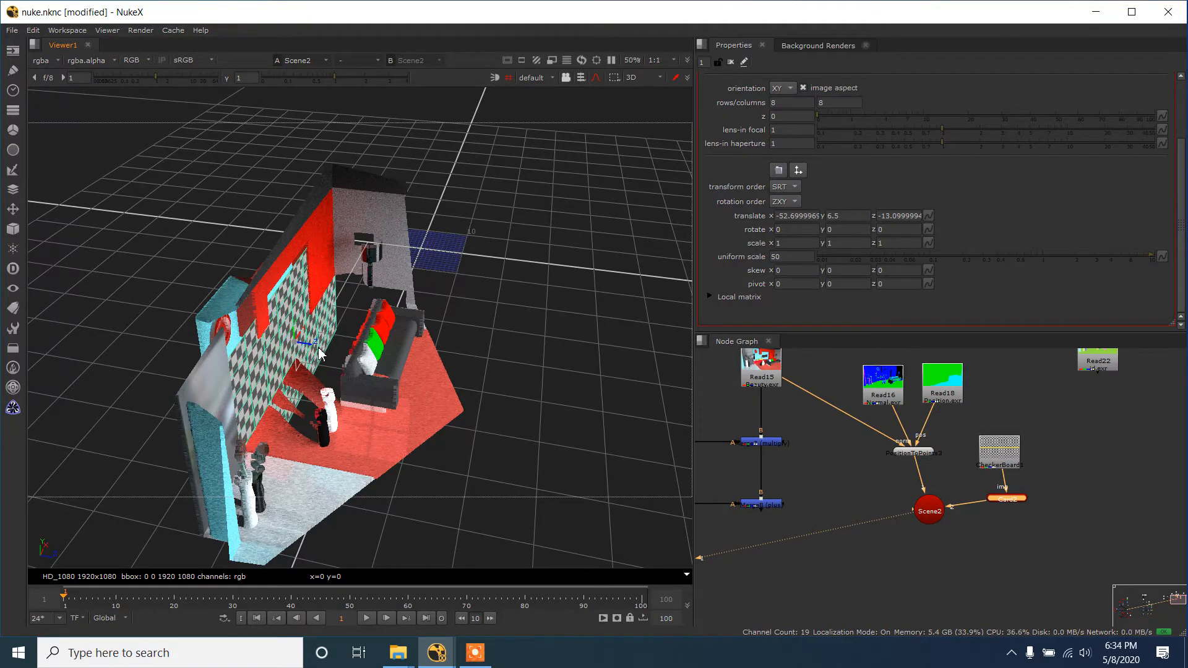
pyautogui.moveTo(309, 348); pyautogui.dragTo(316, 348)
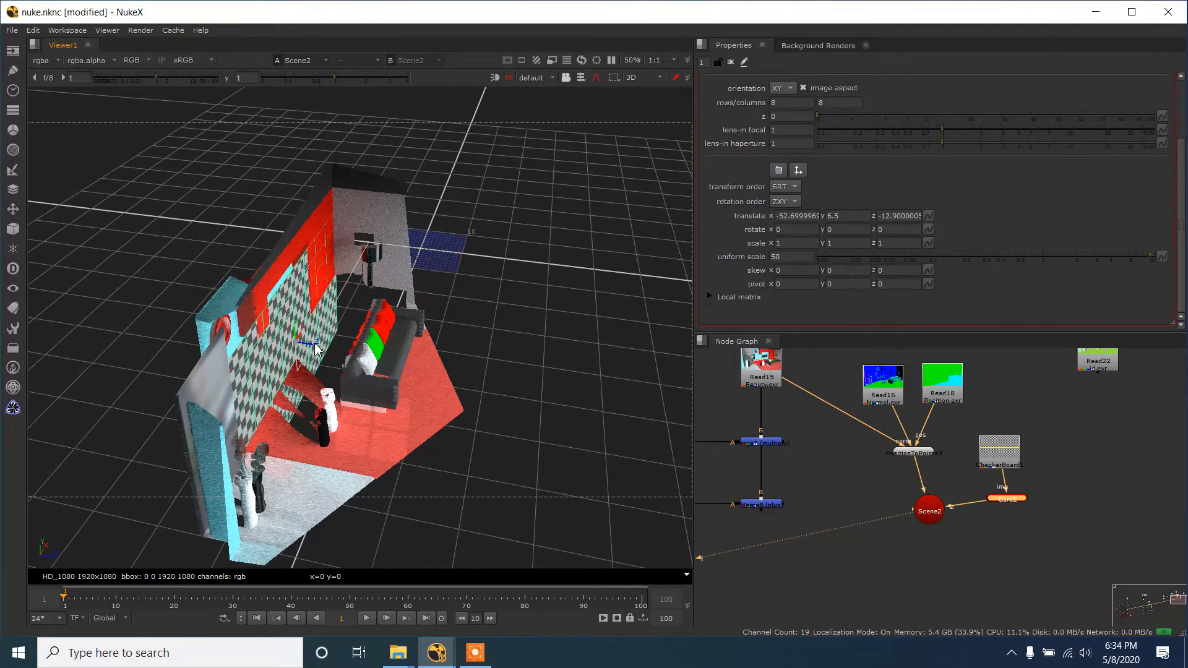
# - Refine the card's position against the room's back wall to about y 8.2, z -14.45 and inspect it from several angles
pyautogui.moveTo(393, 364); pyautogui.dragTo(428, 414)
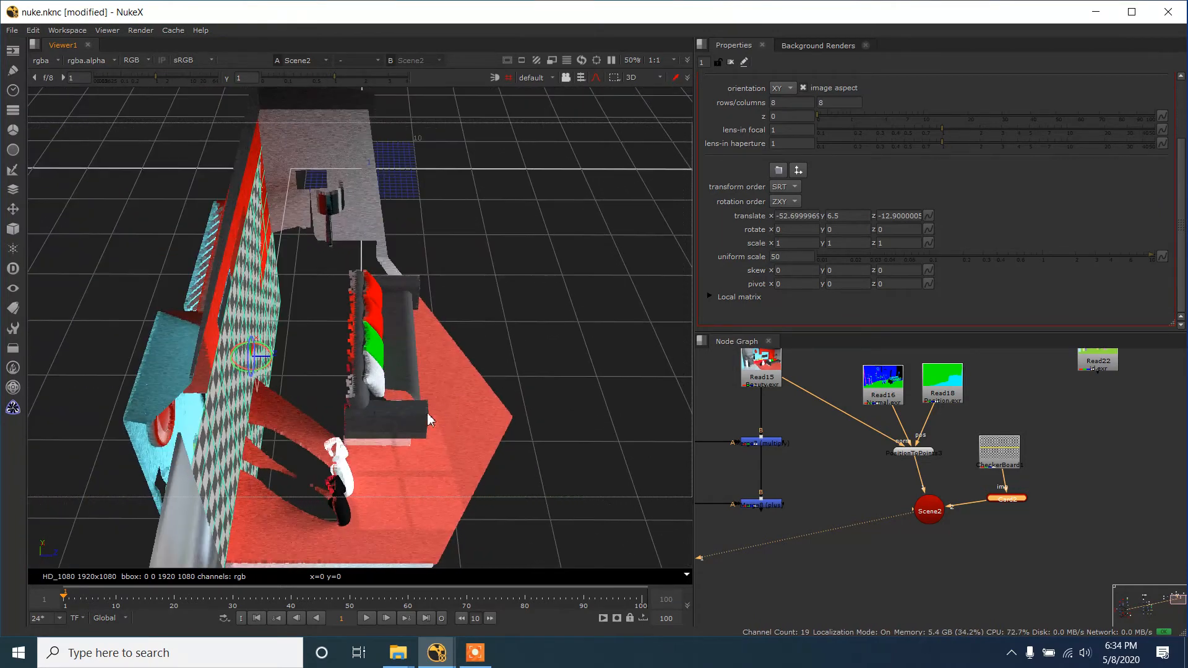
pyautogui.moveTo(269, 357); pyautogui.dragTo(261, 358)
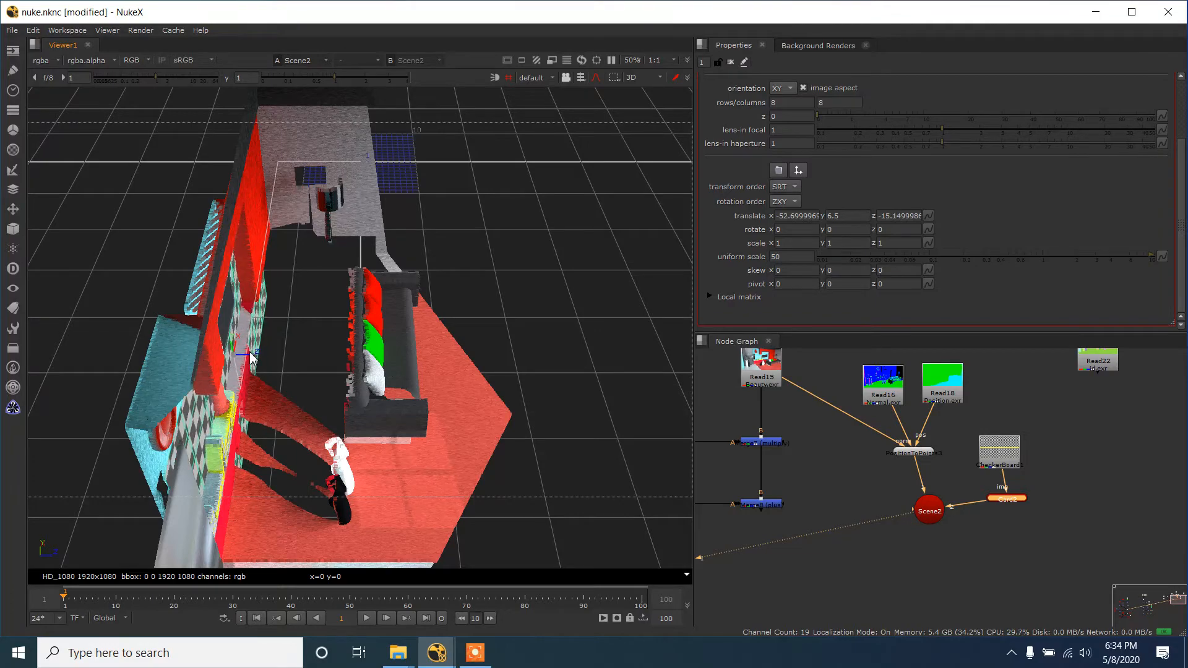
pyautogui.moveTo(282, 362); pyautogui.dragTo(298, 341)
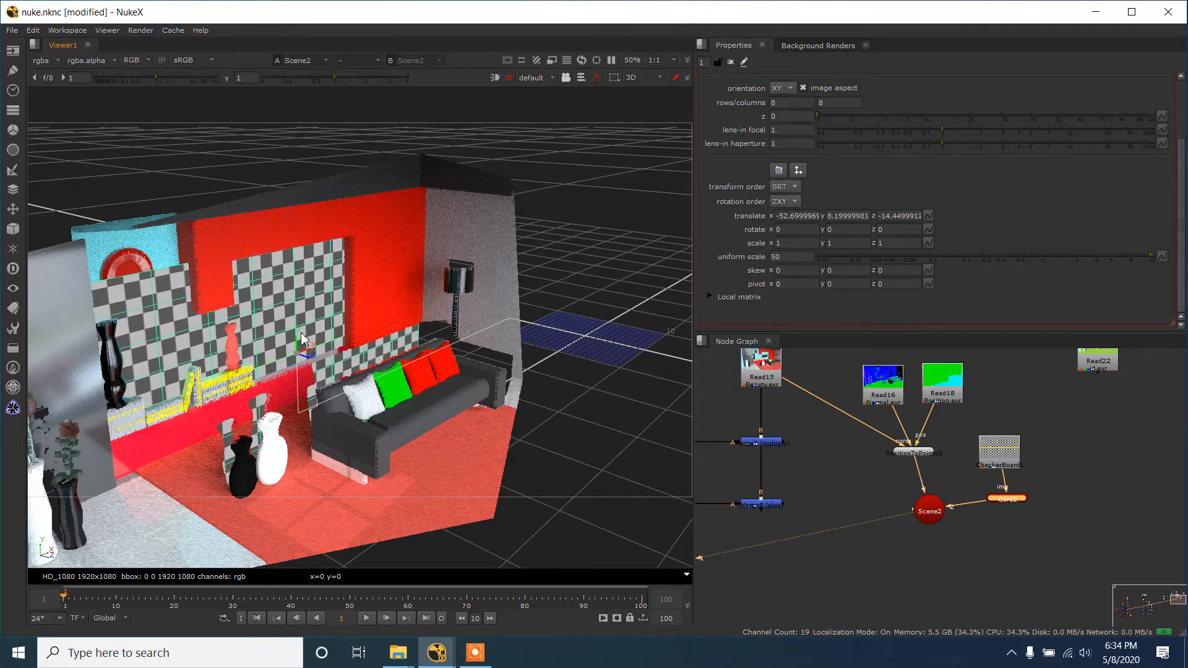
pyautogui.moveTo(356, 393)
pyautogui.mouseDown()
pyautogui.moveTo(303, 412)
pyautogui.moveTo(399, 438)
pyautogui.moveTo(454, 393)
pyautogui.moveTo(422, 417)
pyautogui.moveTo(356, 425)
pyautogui.moveTo(270, 398)
pyautogui.moveTo(324, 410)
pyautogui.moveTo(334, 394)
pyautogui.mouseUp()
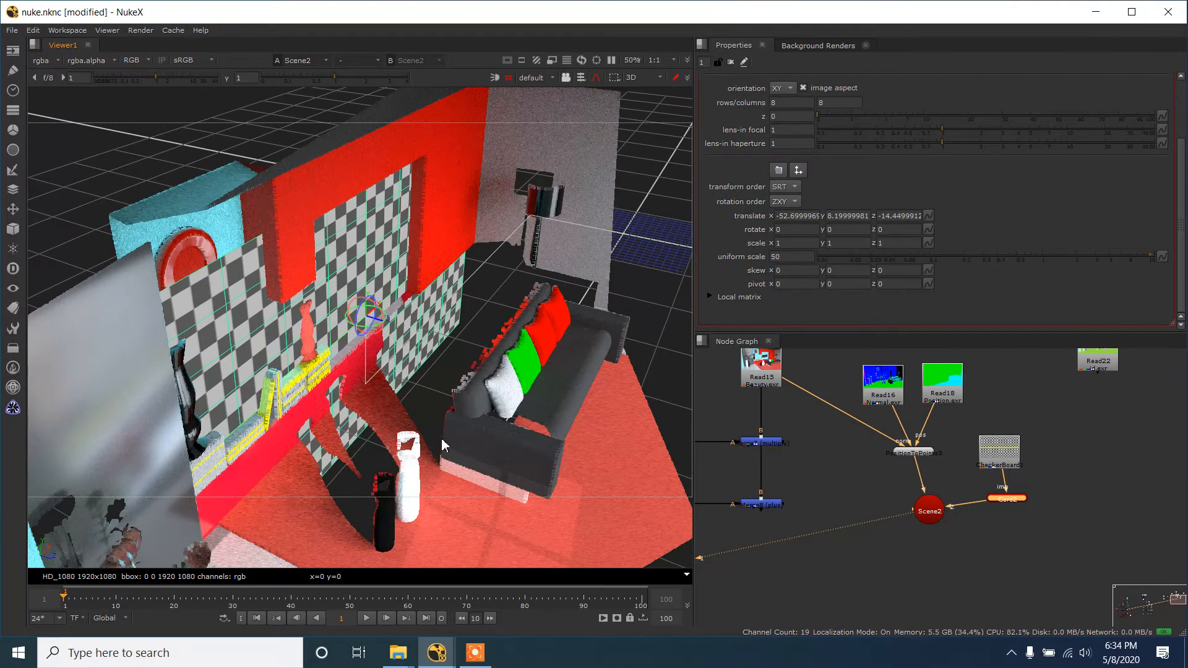
pyautogui.moveTo(443, 445); pyautogui.dragTo(509, 401)
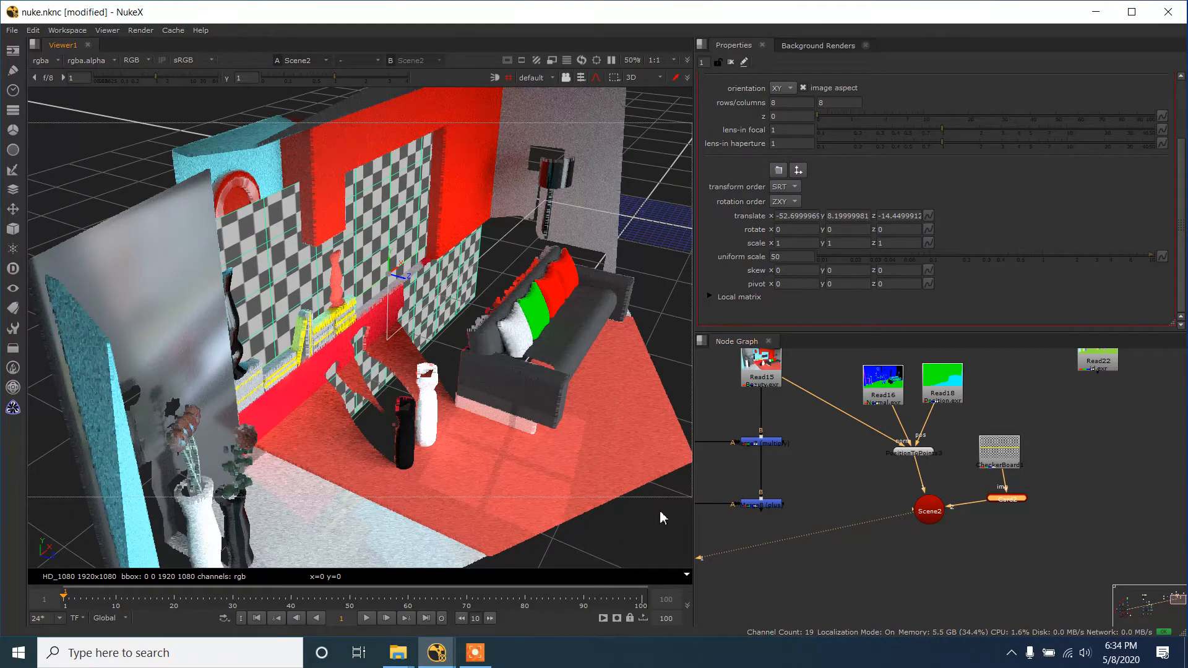
pyautogui.moveTo(511, 391); pyautogui.dragTo(519, 447)
pyautogui.scroll(-2, 519, 447)
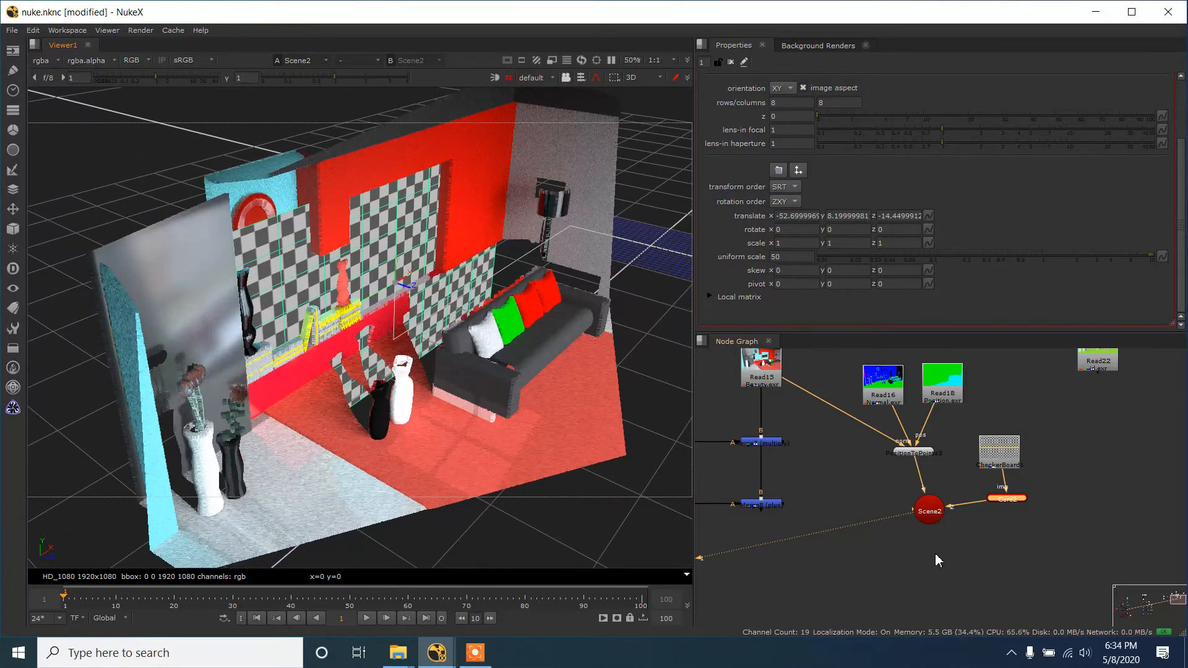
# - Display the final Merge's output and move the point-cloud, checkerboard card and Scene nodes away from the merge chain
pyautogui.press('1')
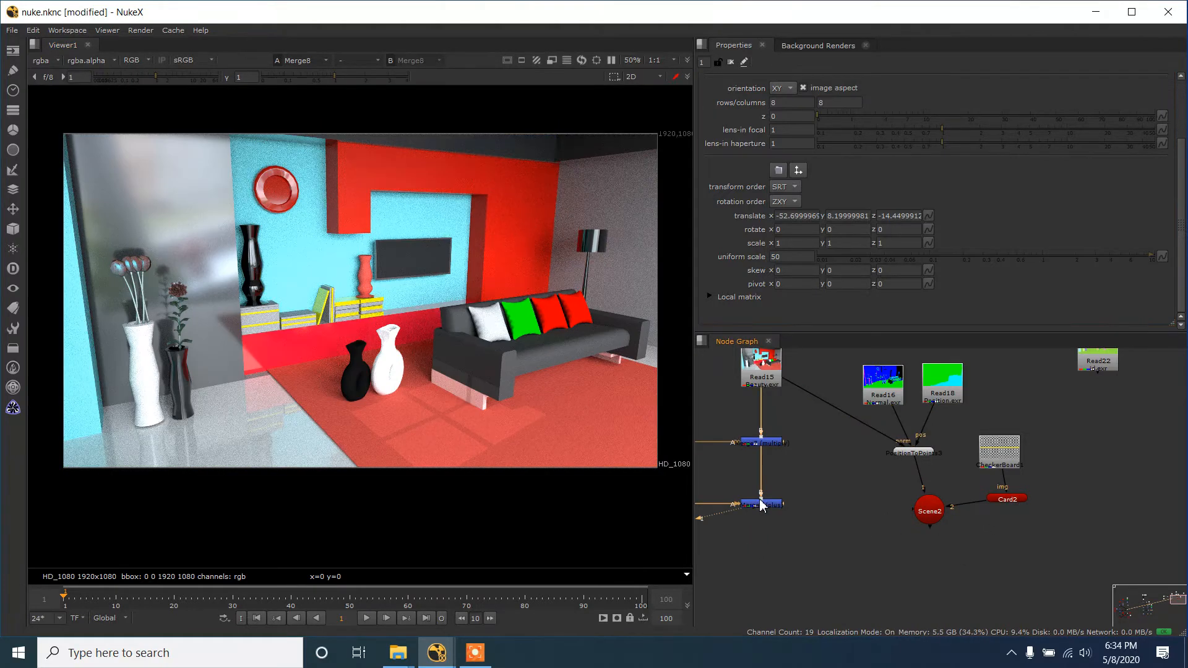
pyautogui.scroll(-3, 928, 511)
pyautogui.moveTo(884, 425); pyautogui.dragTo(1042, 556)
pyautogui.moveTo(967, 483); pyautogui.dragTo(1123, 454)
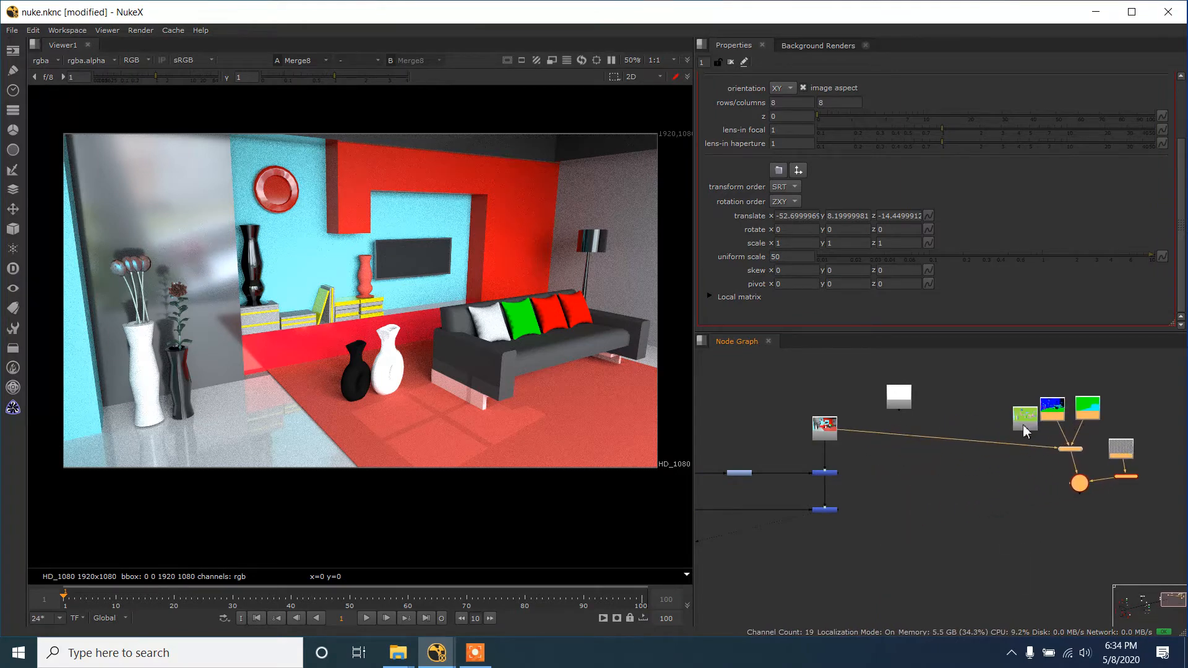
# - Place the Read22 ID pass between the beauty and point-cloud nodes, display it, and raise the white pass and the point-cloud group
pyautogui.moveTo(1023, 425); pyautogui.dragTo(936, 474)
pyautogui.moveTo(902, 405); pyautogui.dragTo(934, 383)
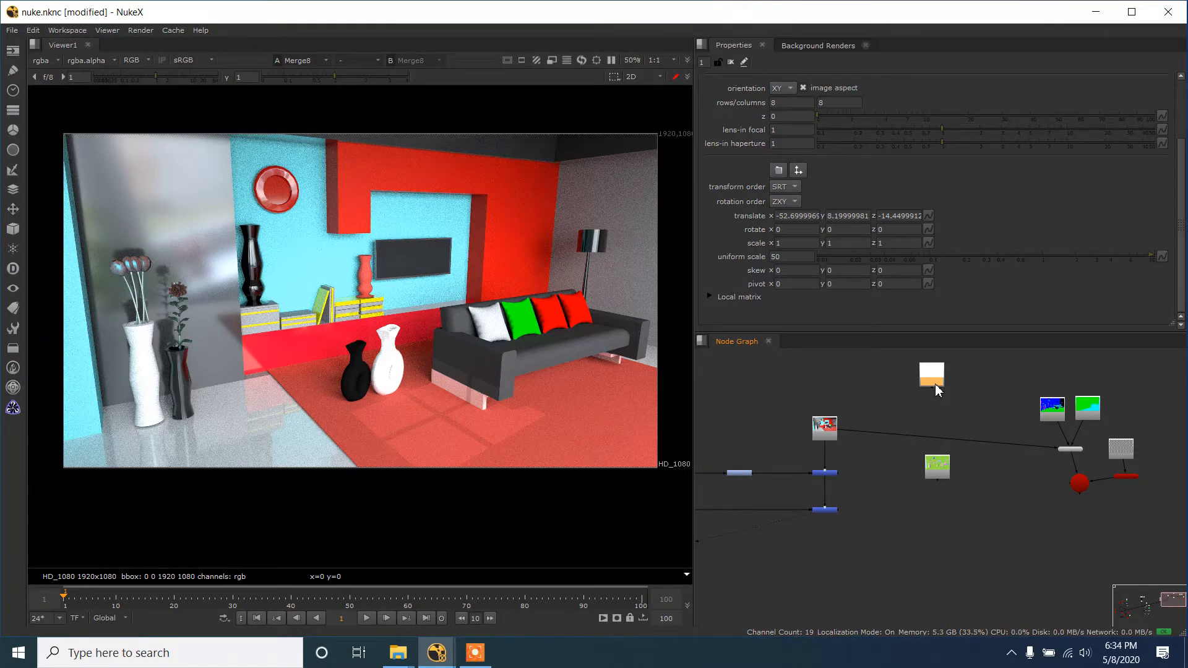
pyautogui.moveTo(946, 472); pyautogui.dragTo(952, 462)
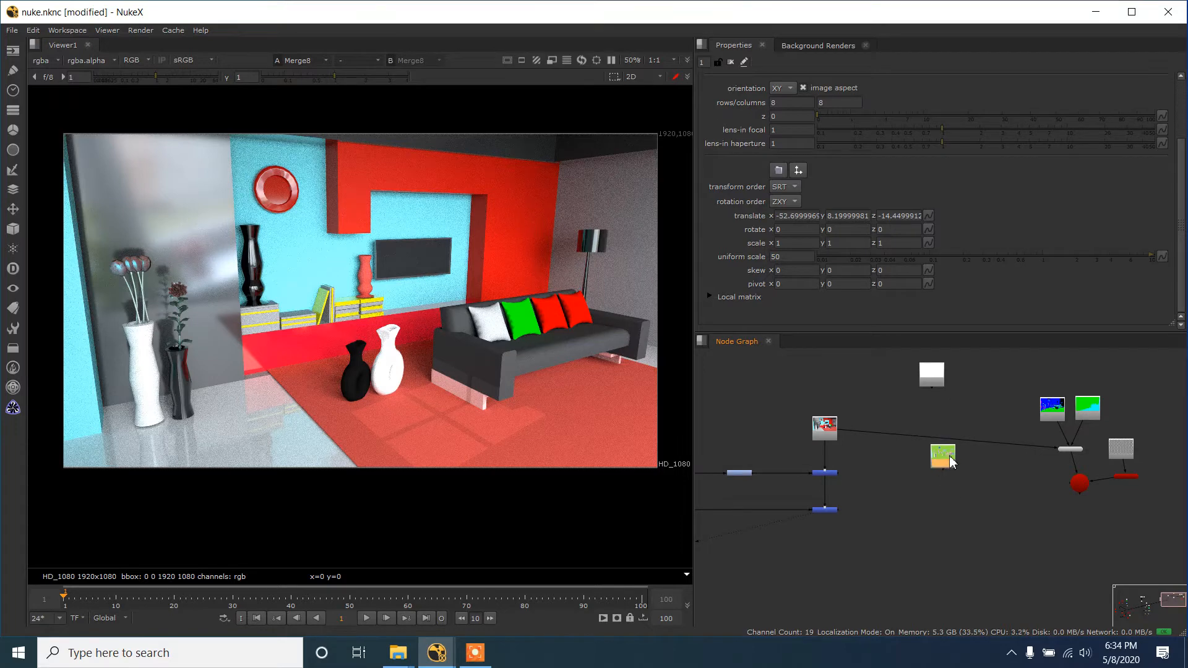
pyautogui.press('1')
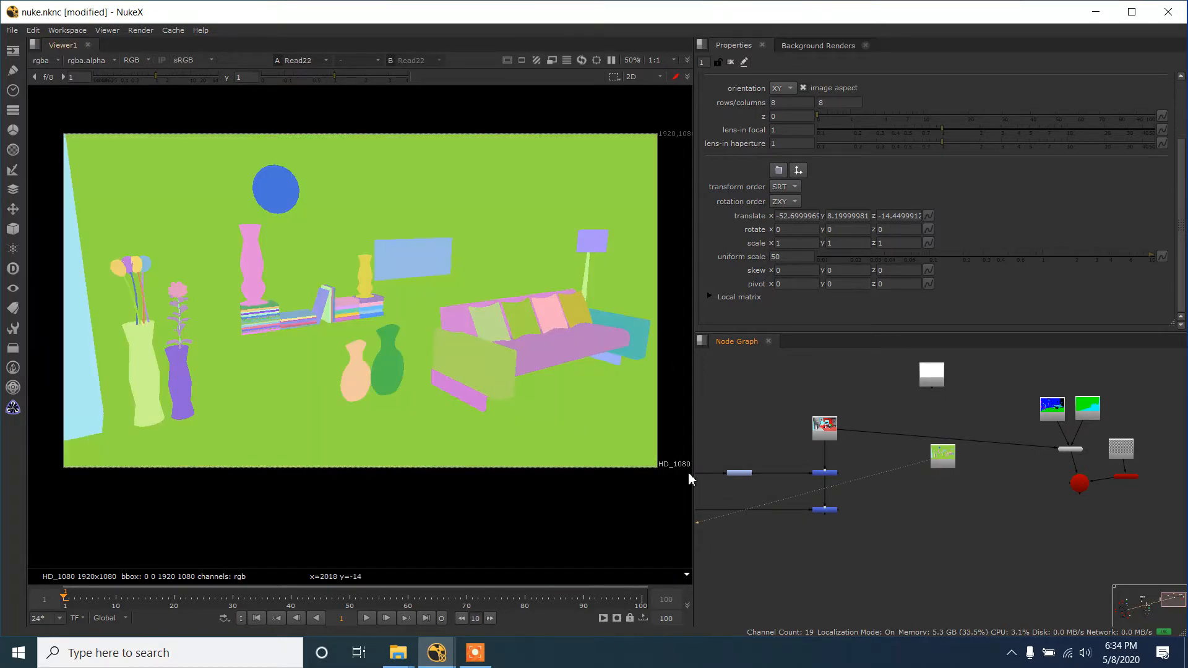
pyautogui.moveTo(1018, 373); pyautogui.dragTo(1153, 537)
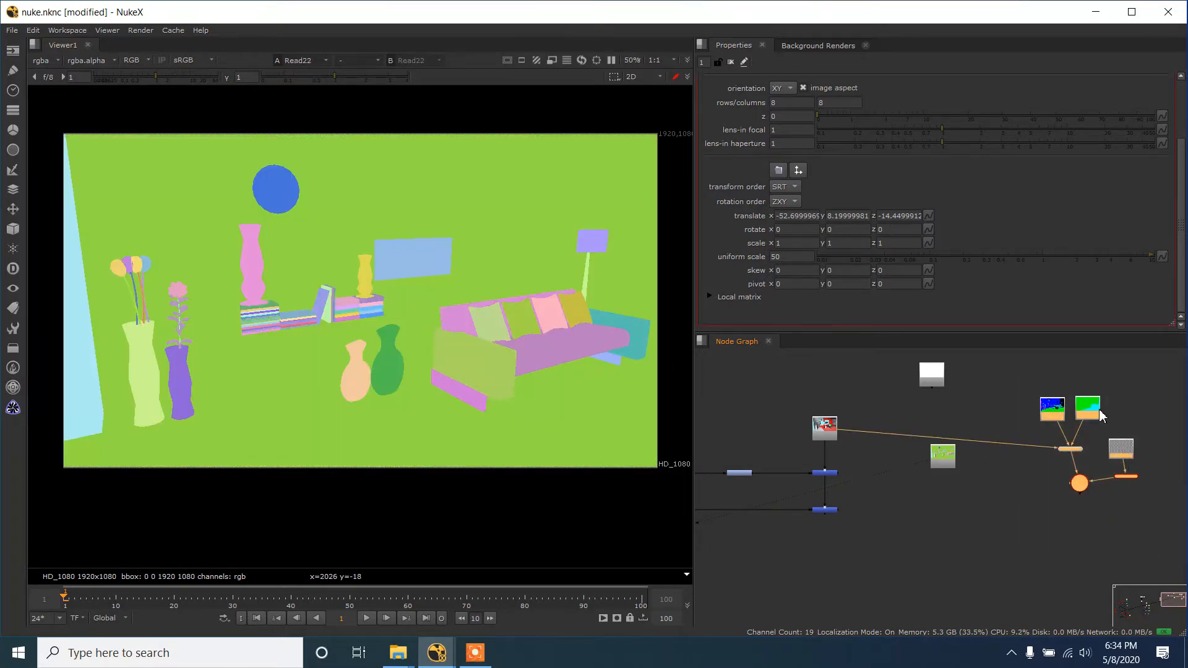
pyautogui.moveTo(1101, 417); pyautogui.dragTo(1101, 396)
pyautogui.click(968, 445)
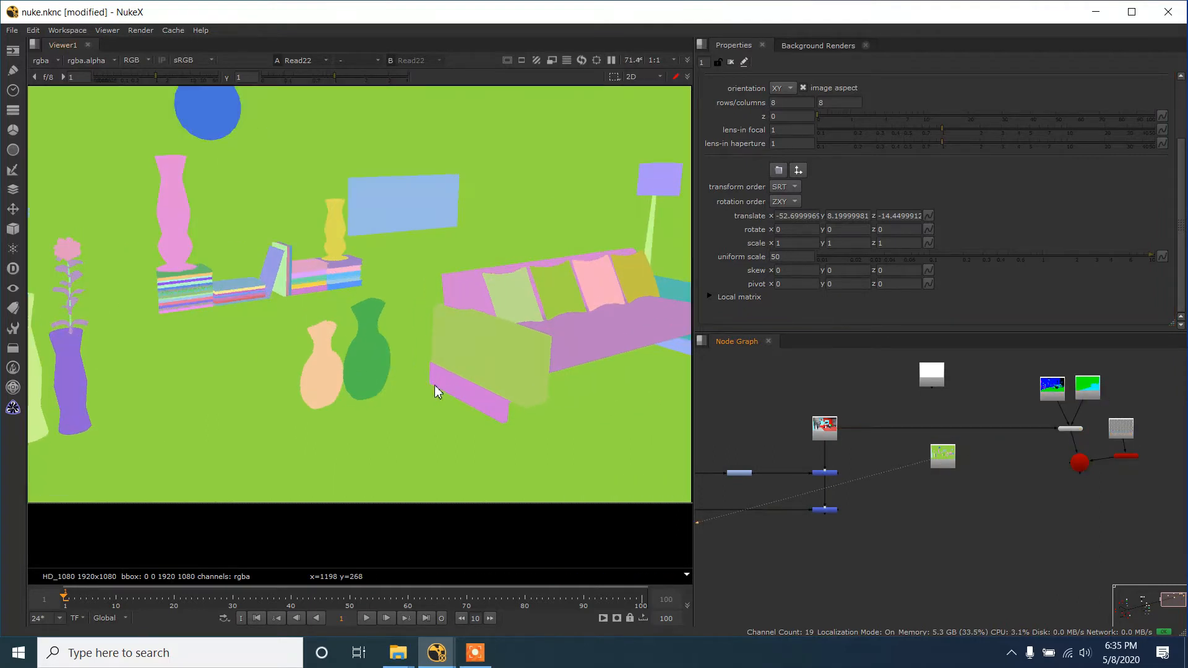
# - Compare the merged room image with the ID pass's object colours around the vases and sofa
pyautogui.scroll(2, 435, 389)
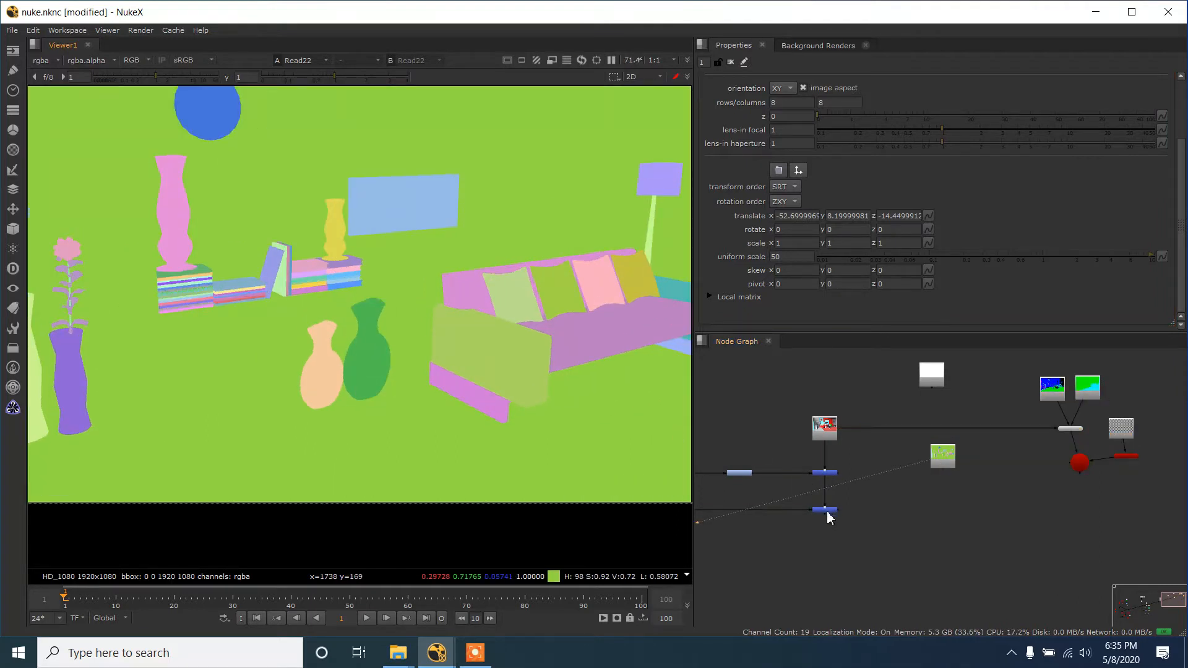
pyautogui.press('1')
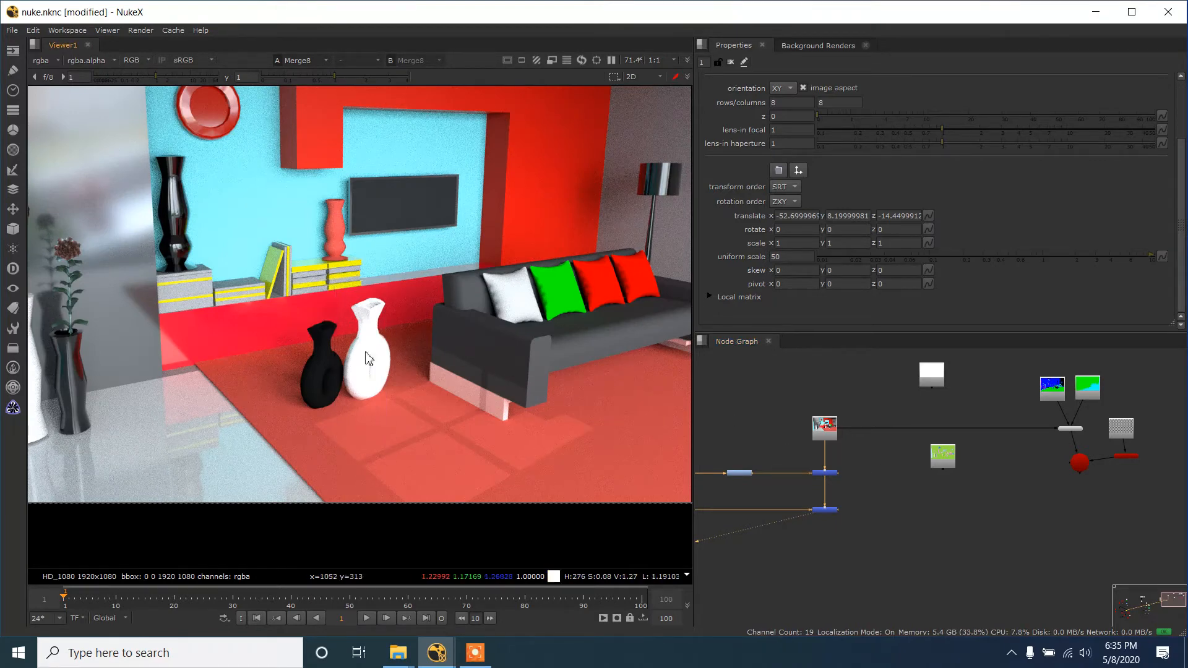
pyautogui.click(943, 458)
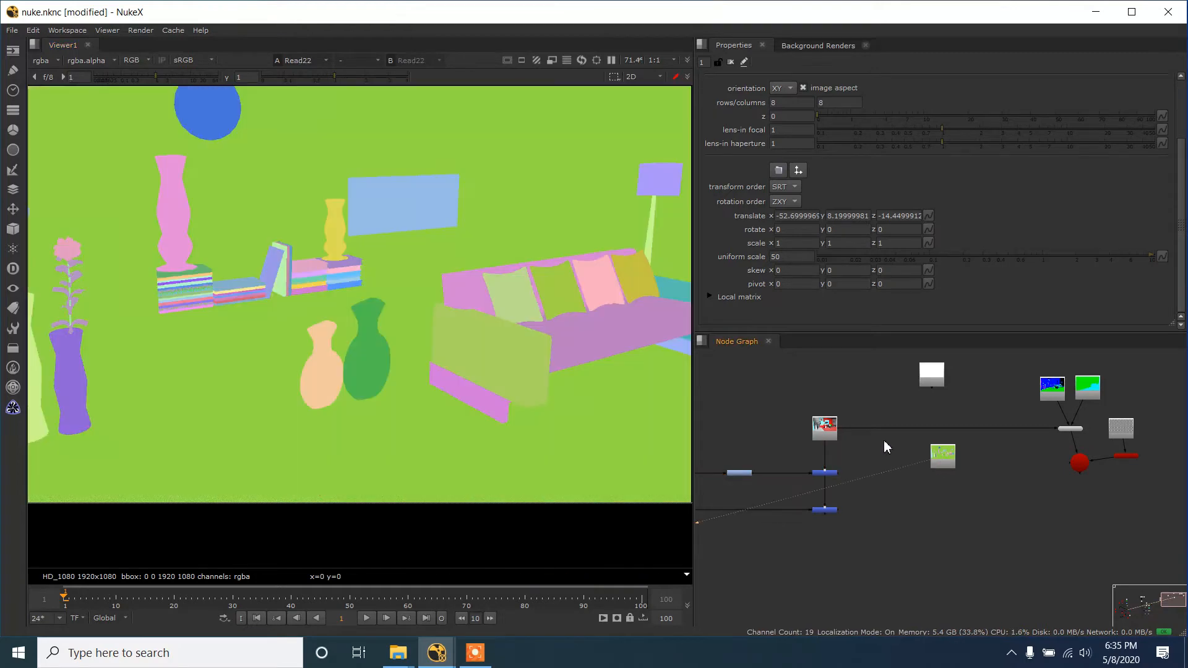
pyautogui.press('1')
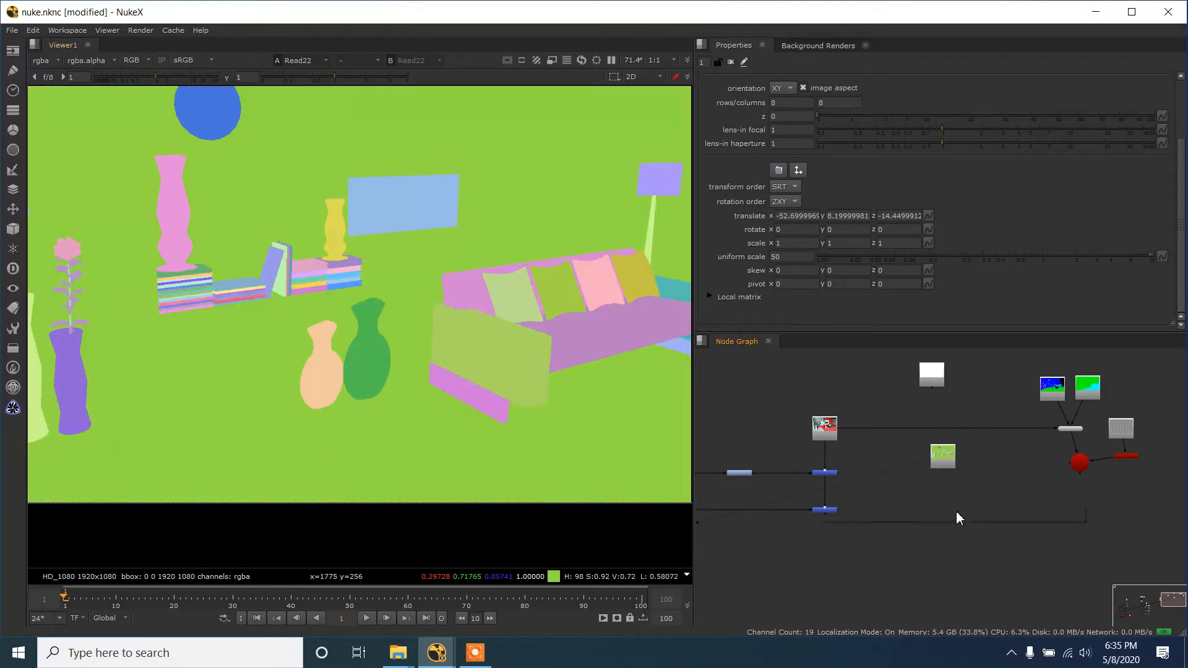
# - Add a Keyer node below the ID pass
pyautogui.press('Tab')
pyautogui.write('key')
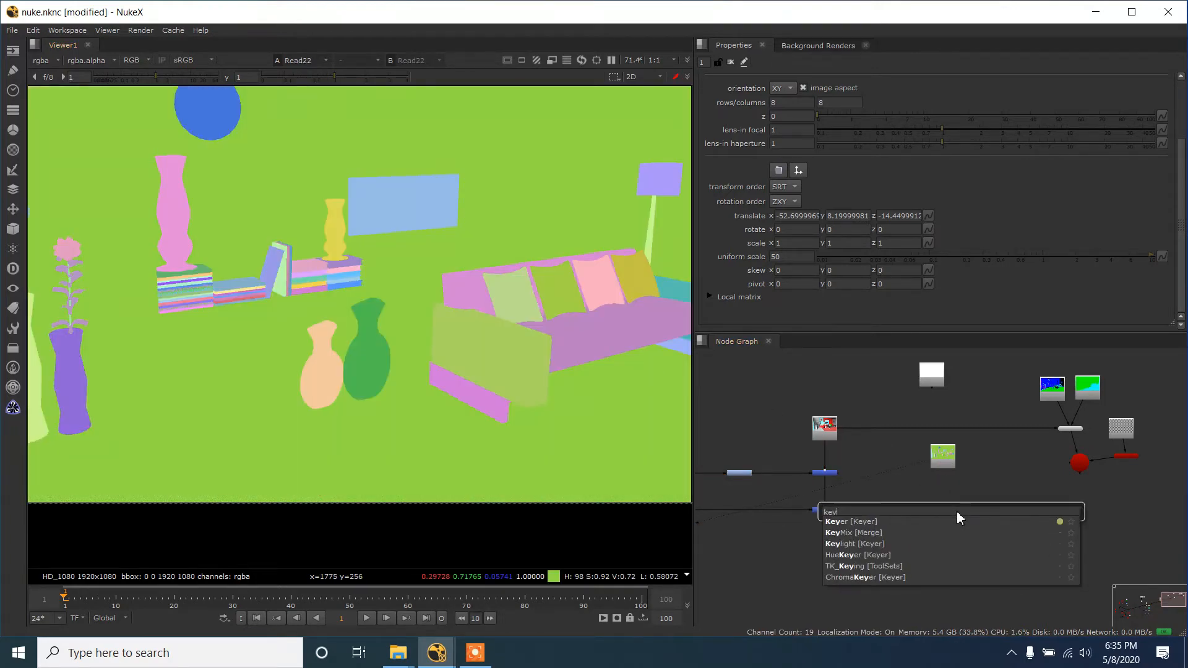
pyautogui.press('Return')
pyautogui.scroll(3, 957, 510)
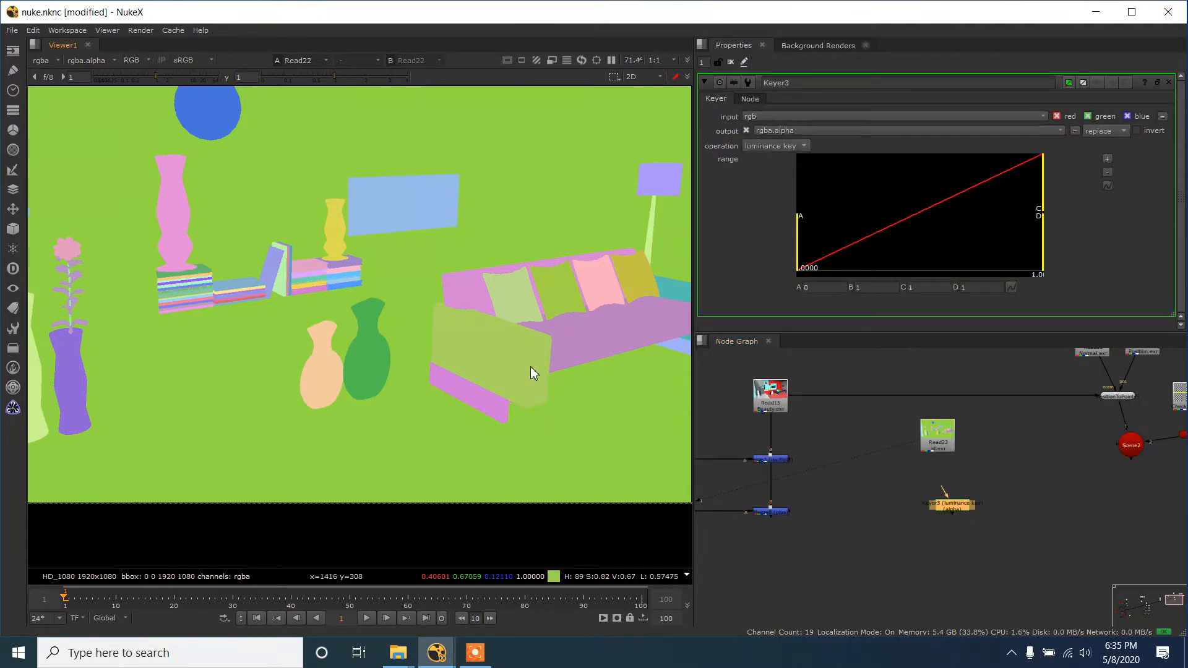
# - Display the final merge's output and examine its alpha channel against the colour image, looking closely at the sofa
pyautogui.click(770, 512)
pyautogui.press('1')
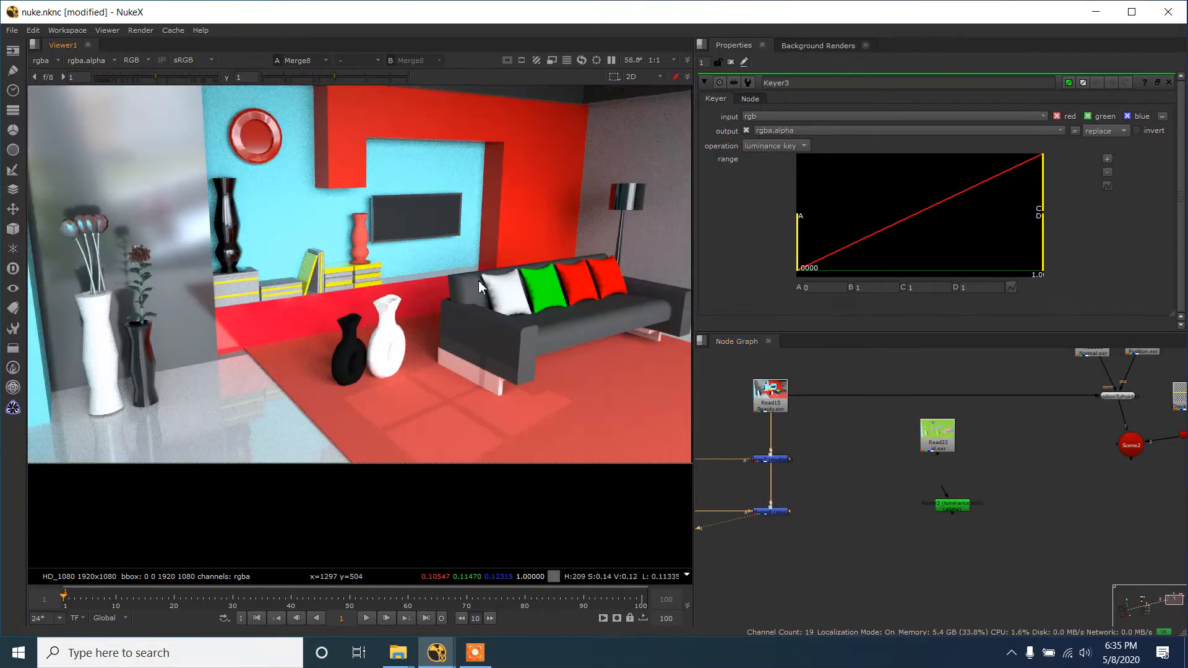
pyautogui.press('a')
pyautogui.scroll(-3, 482, 343)
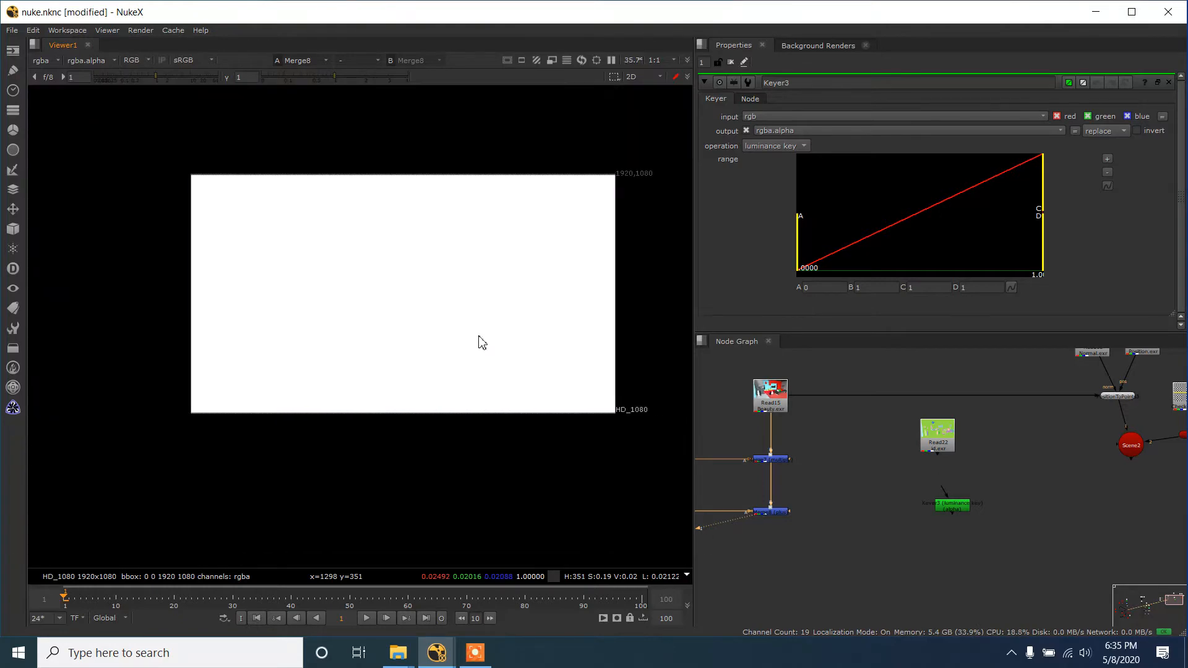
pyautogui.press('a')
pyautogui.press('a')
pyautogui.press('a')
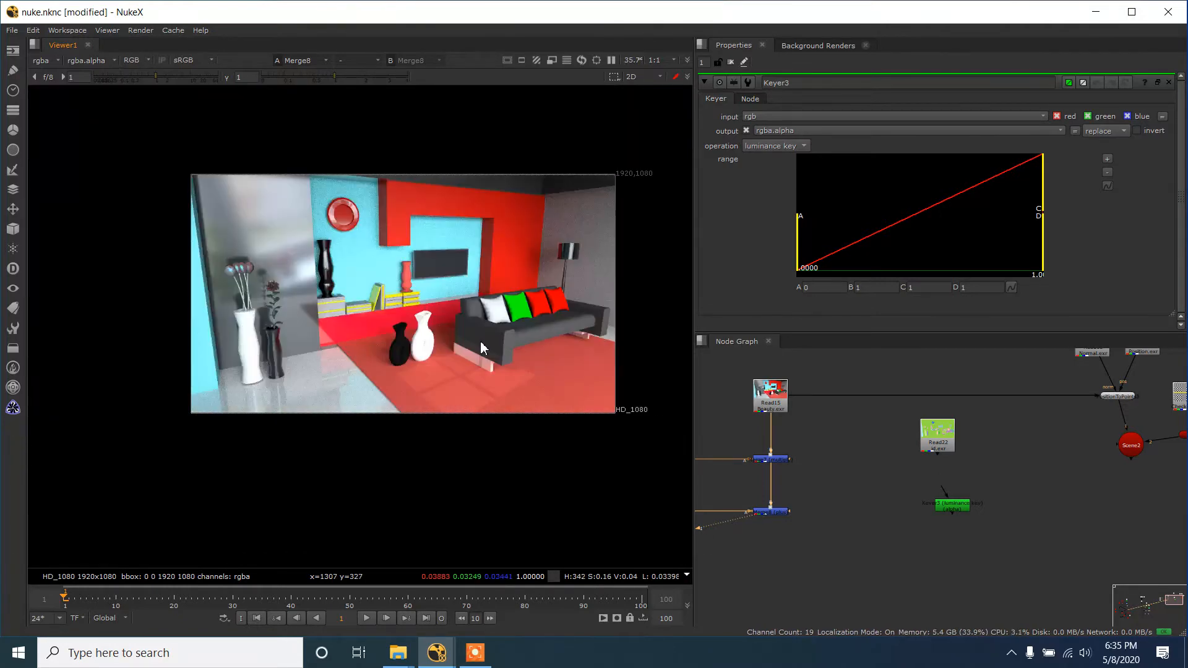
pyautogui.scroll(2, 484, 346)
pyautogui.press('a')
pyautogui.press('a')
pyautogui.press('a')
pyautogui.press('a')
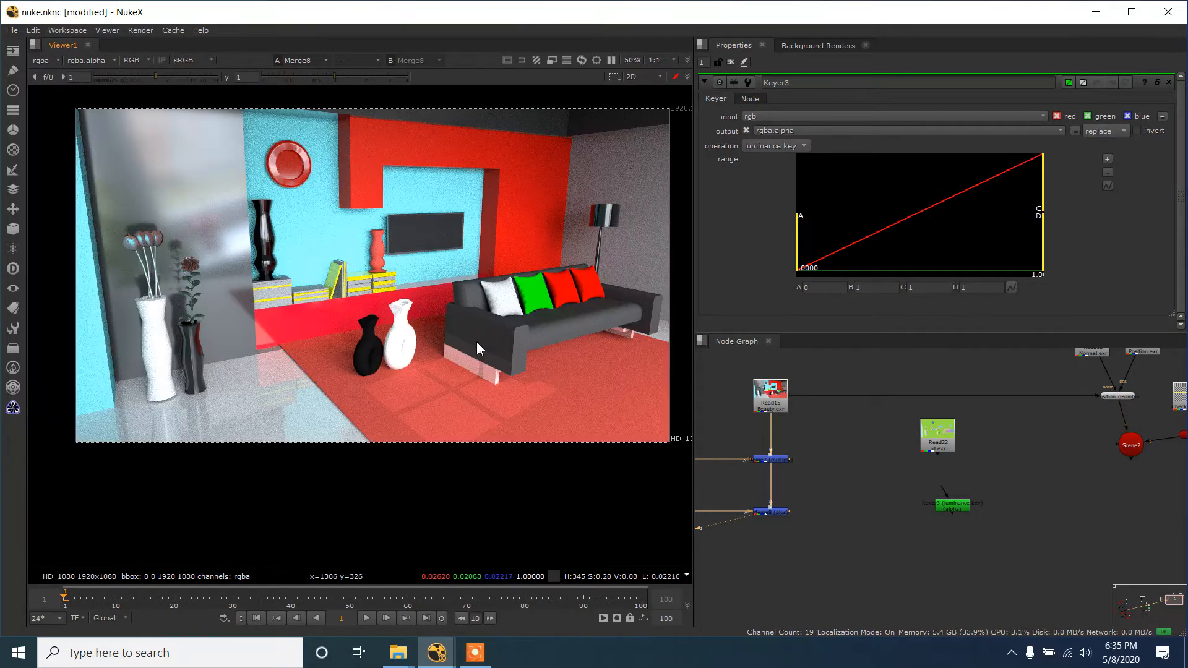
pyautogui.scroll(2, 477, 342)
pyautogui.moveTo(356, 278); pyautogui.dragTo(414, 416)
pyautogui.moveTo(348, 276); pyautogui.dragTo(420, 410)
pyautogui.scroll(-2, 1094, 485)
pyautogui.scroll(2, 869, 525)
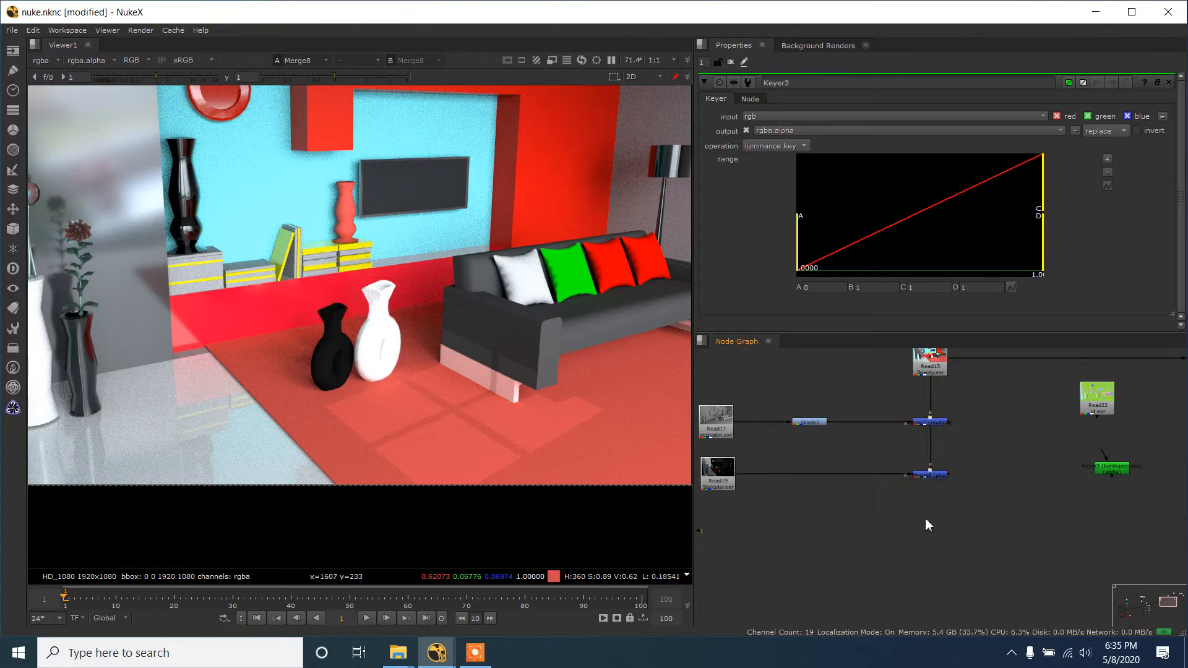
pyautogui.press('Tab')
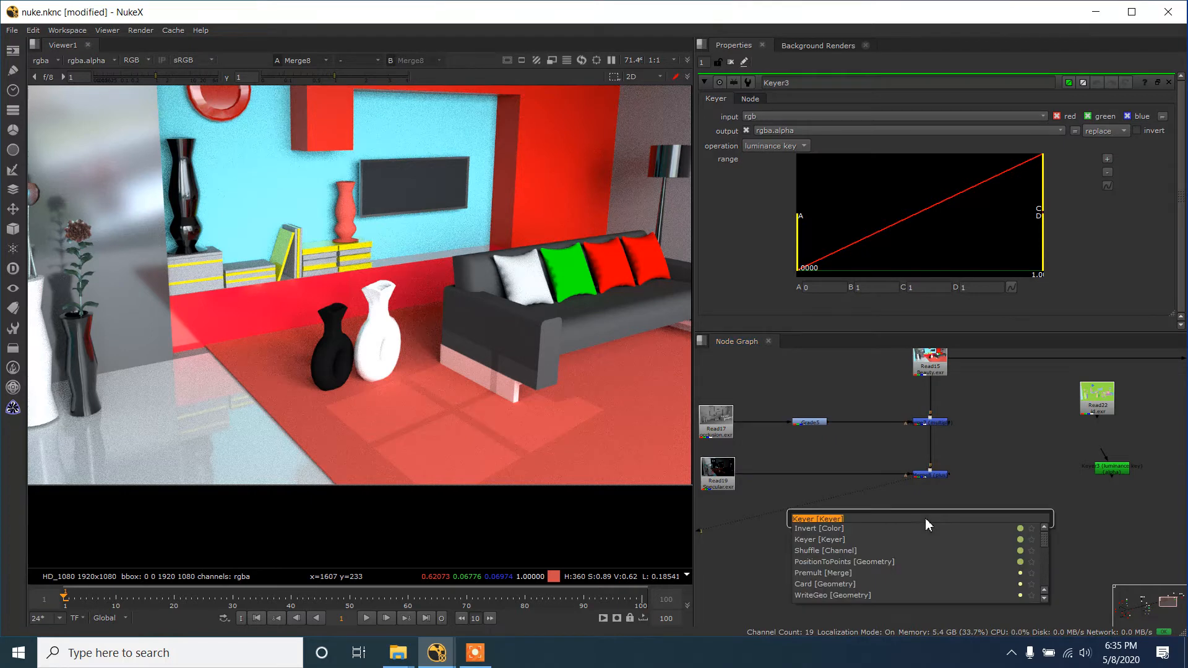
pyautogui.click(476, 262)
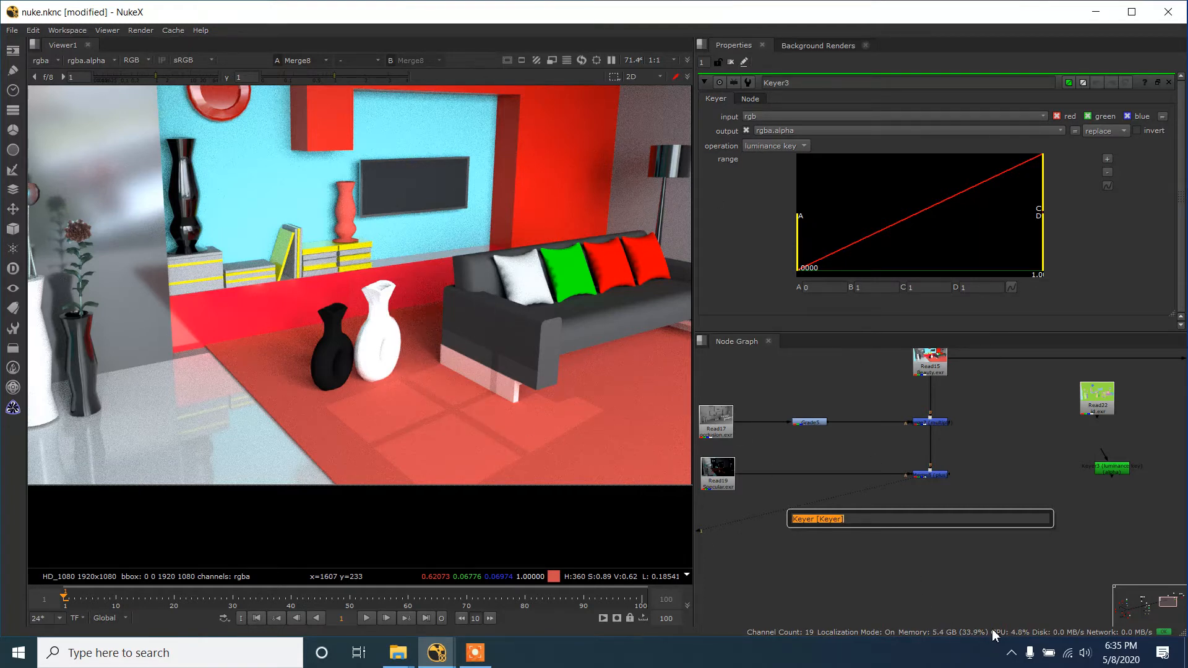
pyautogui.write('c')
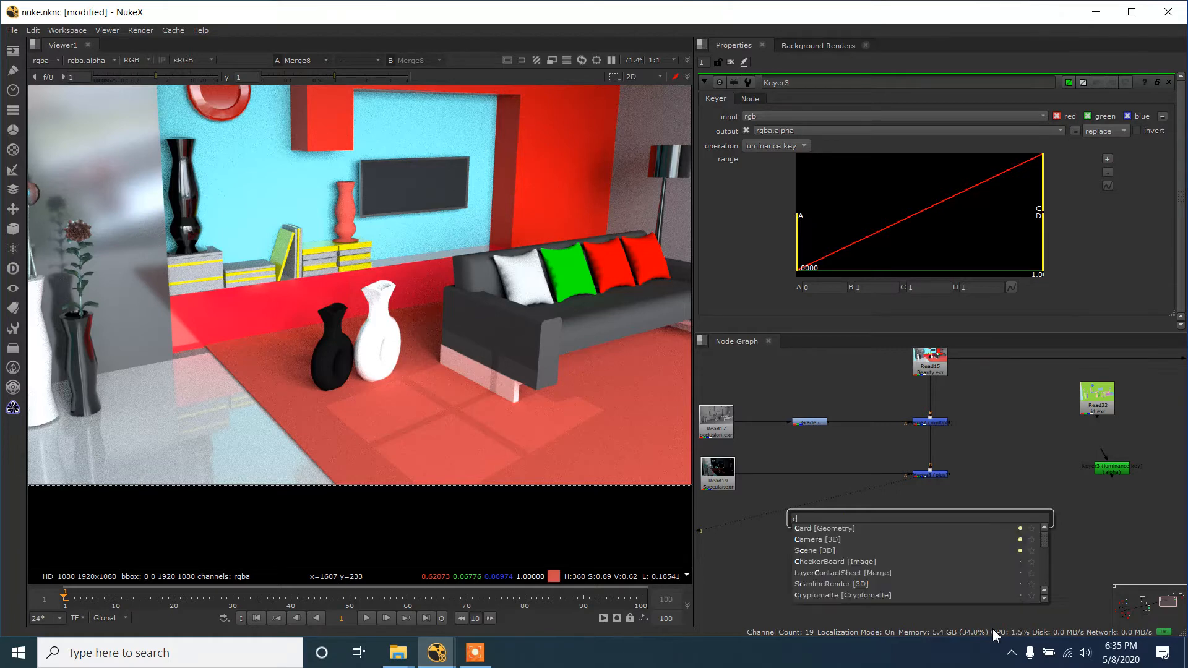
pyautogui.write('olor')
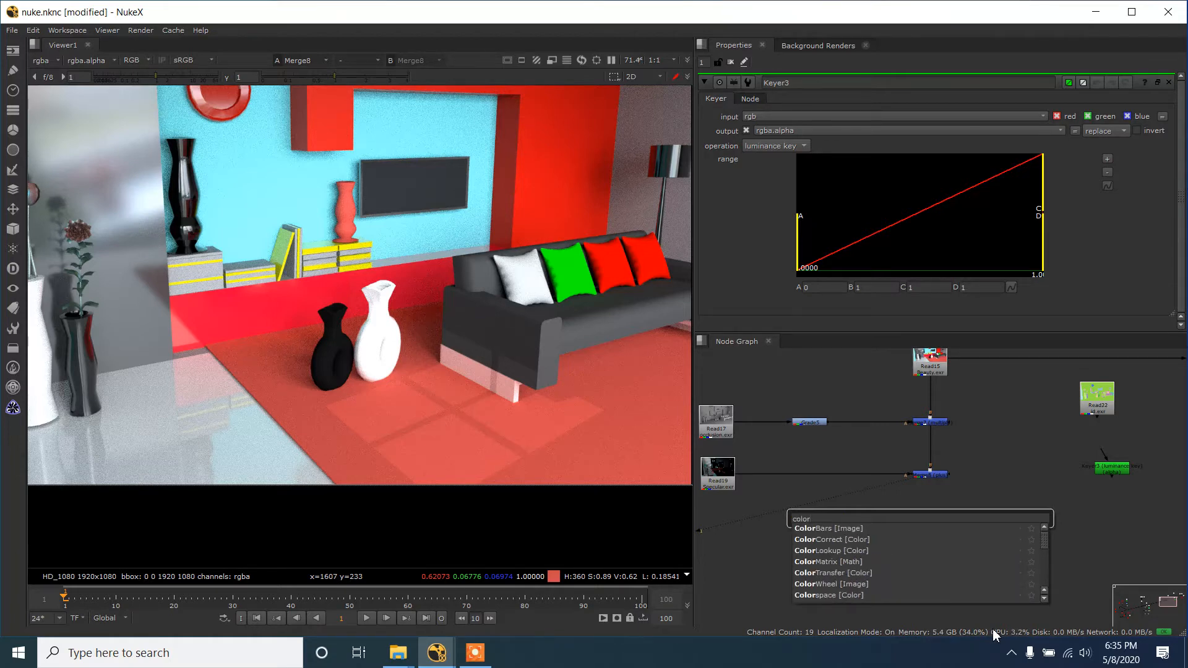
pyautogui.press('Escape')
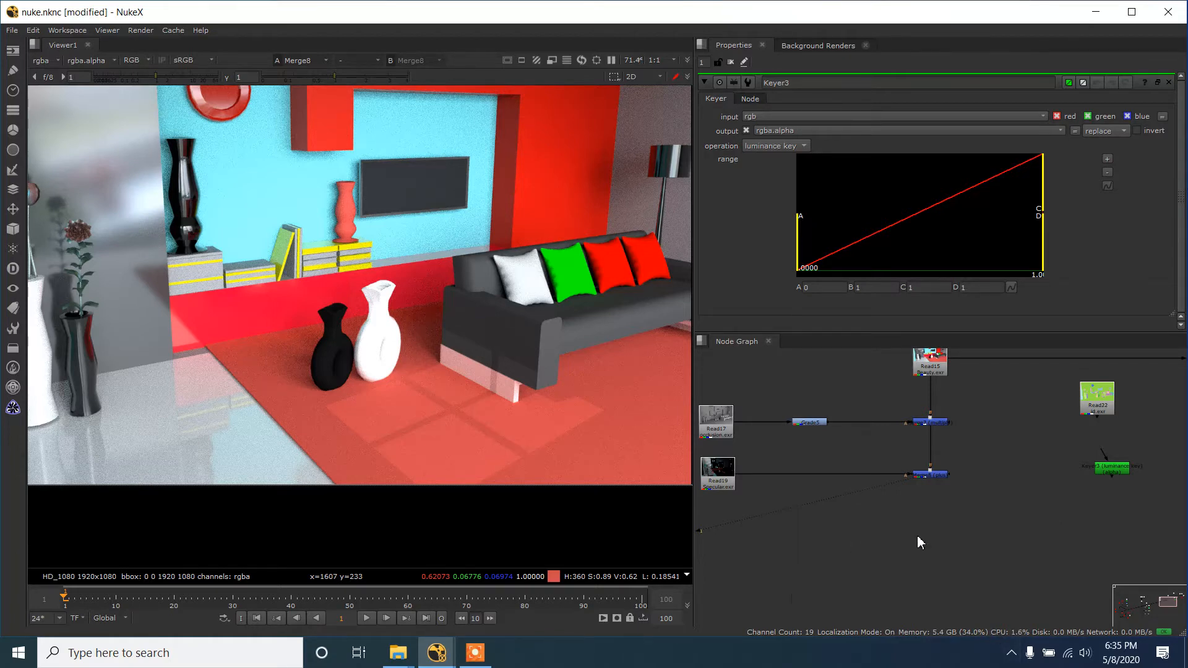
# - Add a ColorCorrect node after the final Merge and display its output
pyautogui.press('c')
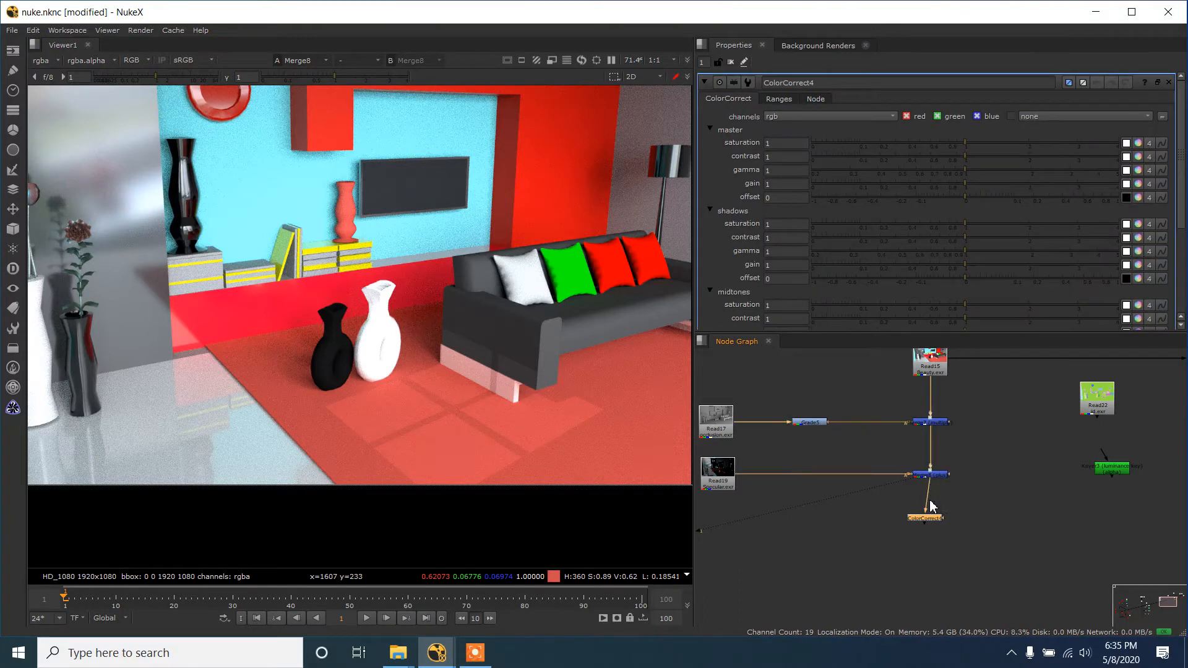
pyautogui.keyDown('ctrl'); pyautogui.keyDown('shift'); pyautogui.click(924, 521); pyautogui.keyUp('shift'); pyautogui.keyUp('ctrl')
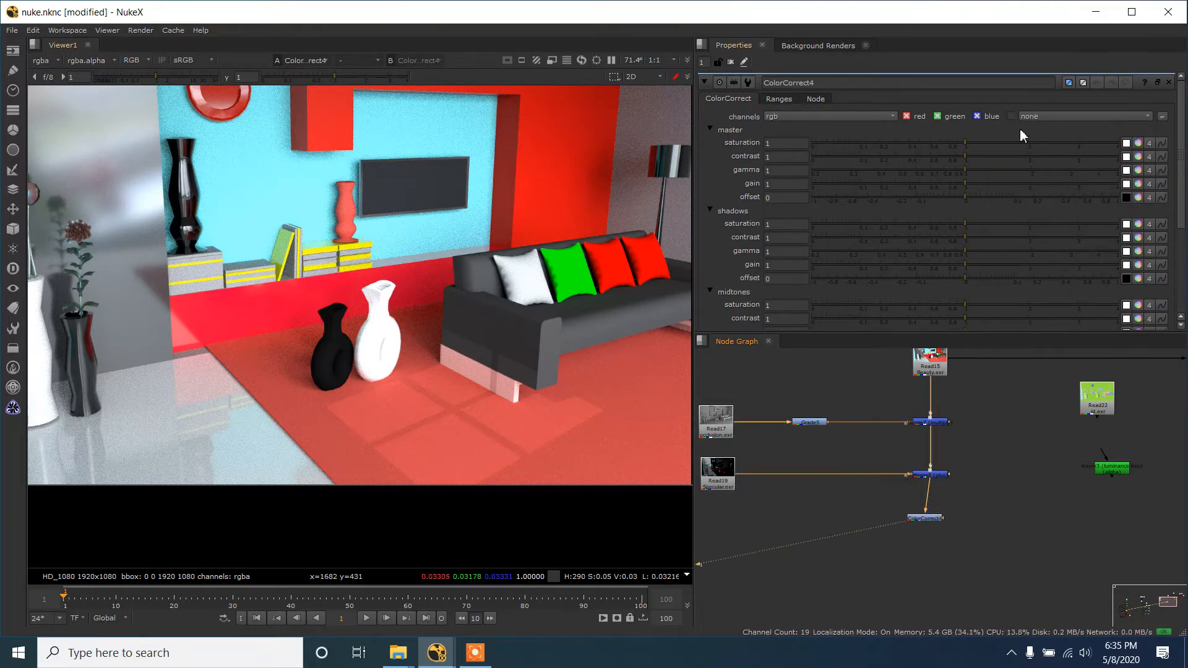
# - Lower the ColorCorrect node's highlights gain to 0.51 and align the node directly beneath the final Merge
pyautogui.scroll(-3, 968, 235)
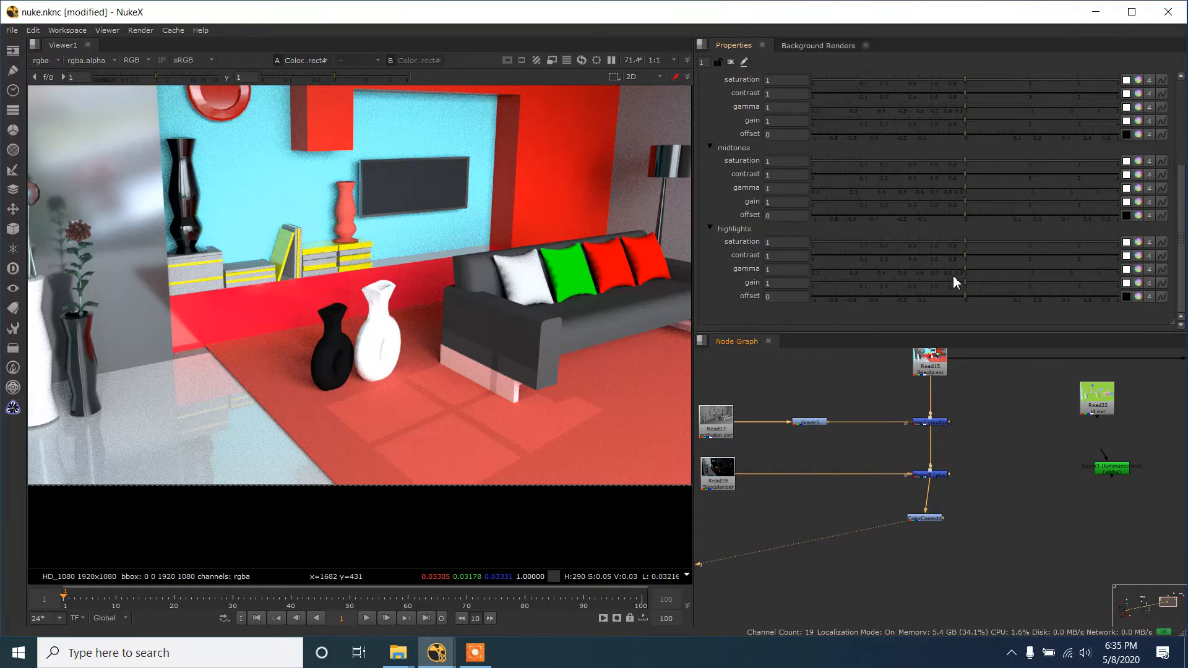
pyautogui.moveTo(967, 287); pyautogui.dragTo(922, 288)
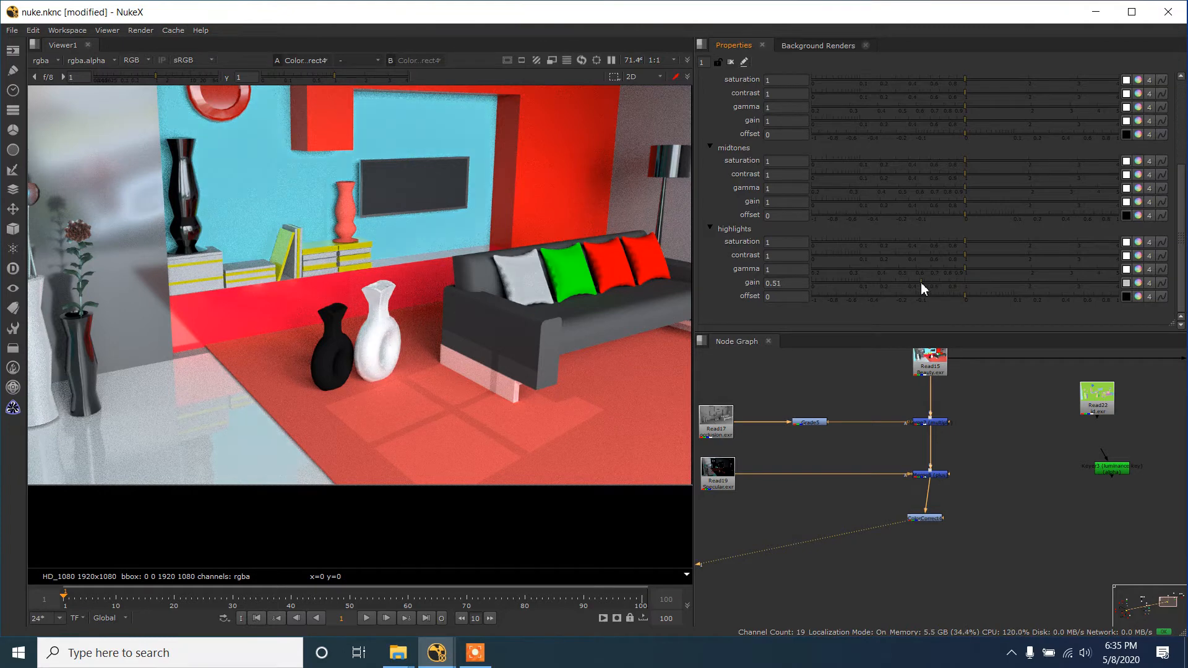
pyautogui.click(935, 520)
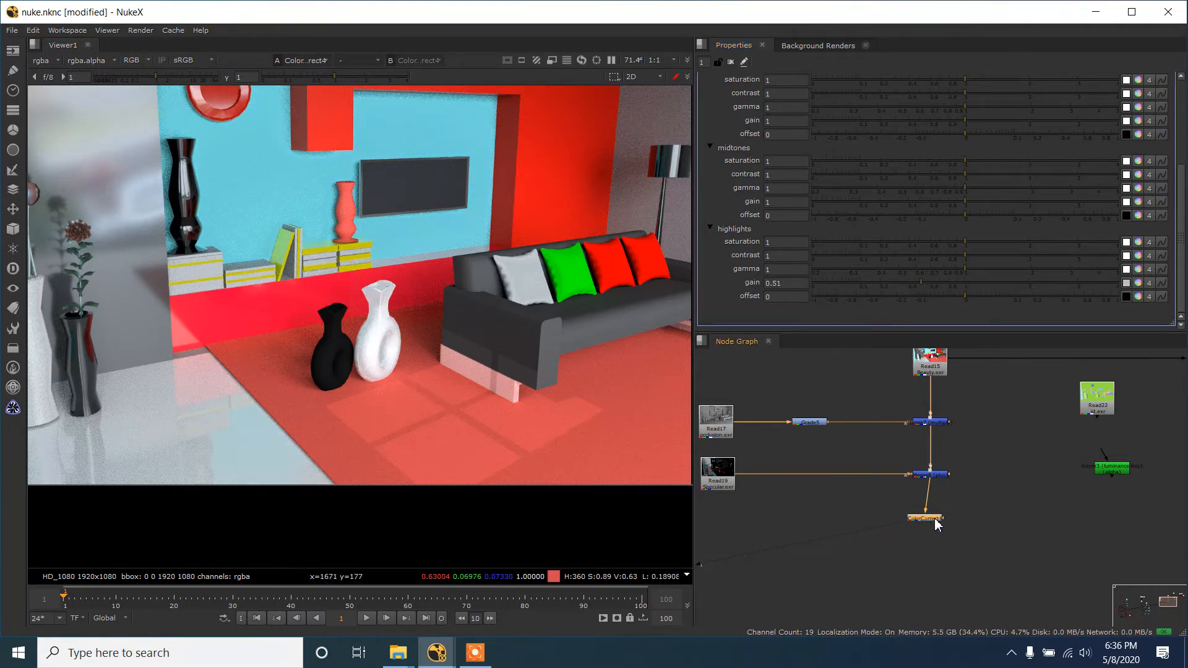
pyautogui.moveTo(935, 519); pyautogui.dragTo(941, 521)
pyautogui.click(895, 534)
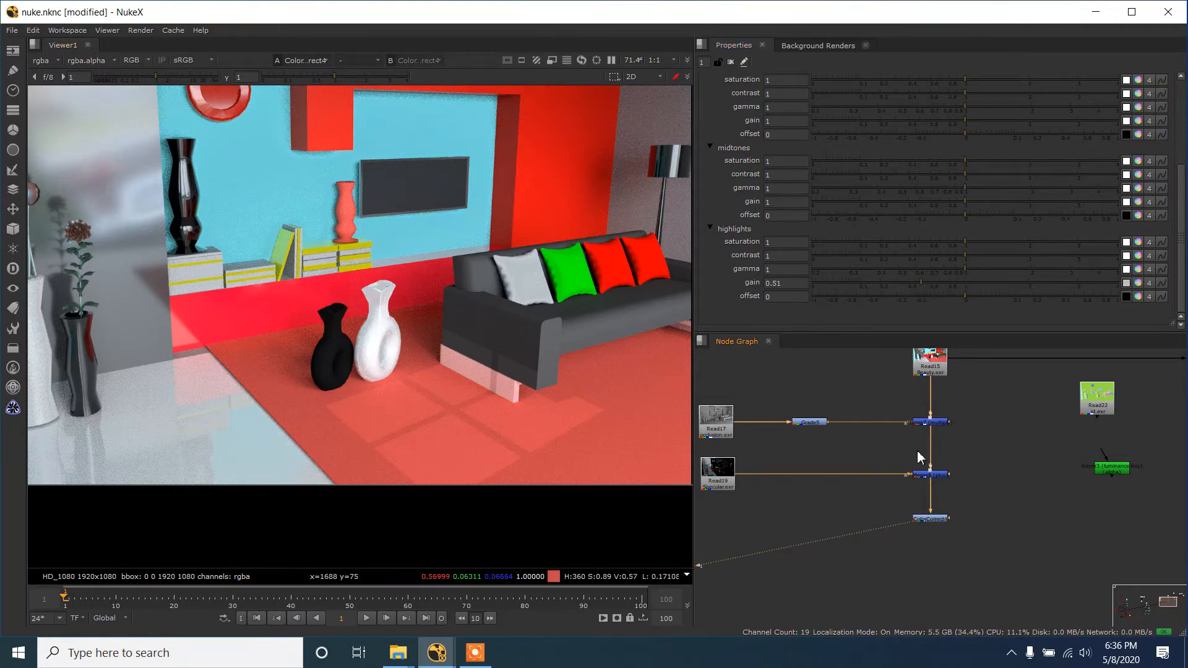
pyautogui.moveTo(919, 427); pyautogui.dragTo(960, 499)
pyautogui.click(960, 498)
pyautogui.moveTo(960, 431); pyautogui.dragTo(882, 542)
pyautogui.press('1')
pyautogui.click(902, 510)
pyautogui.press('1')
pyautogui.scroll(-3, 953, 518)
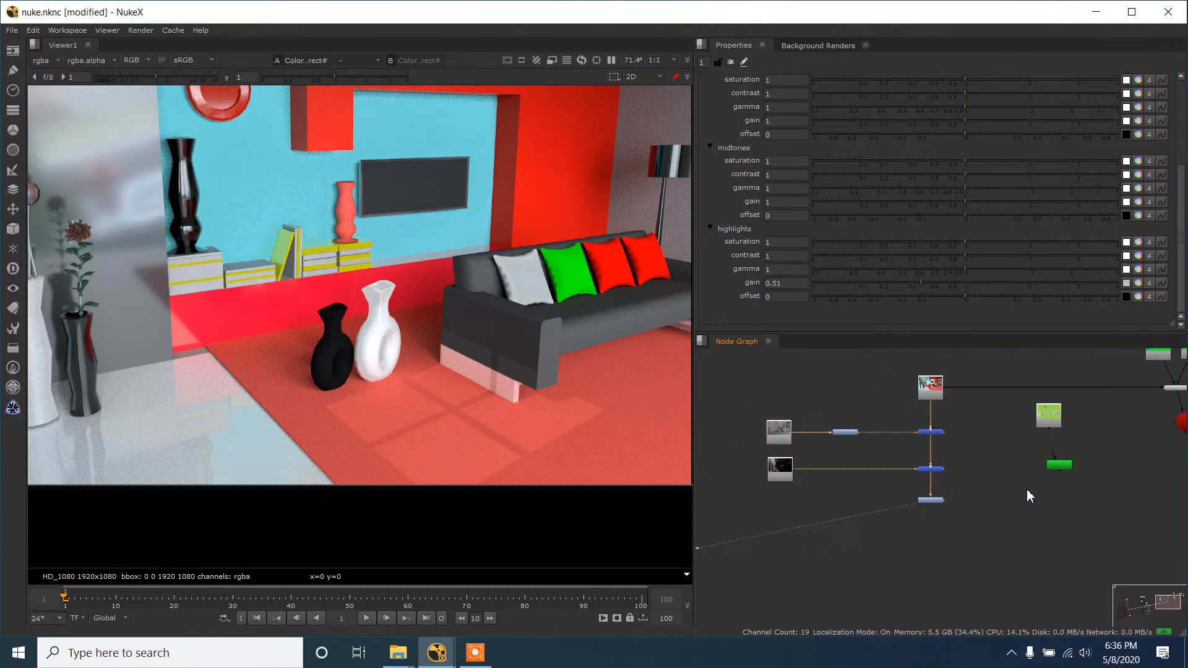
# - Connect the Keyer to the ID pass, line the two nodes up vertically and display the Keyer's output
pyautogui.scroll(2, 1028, 494)
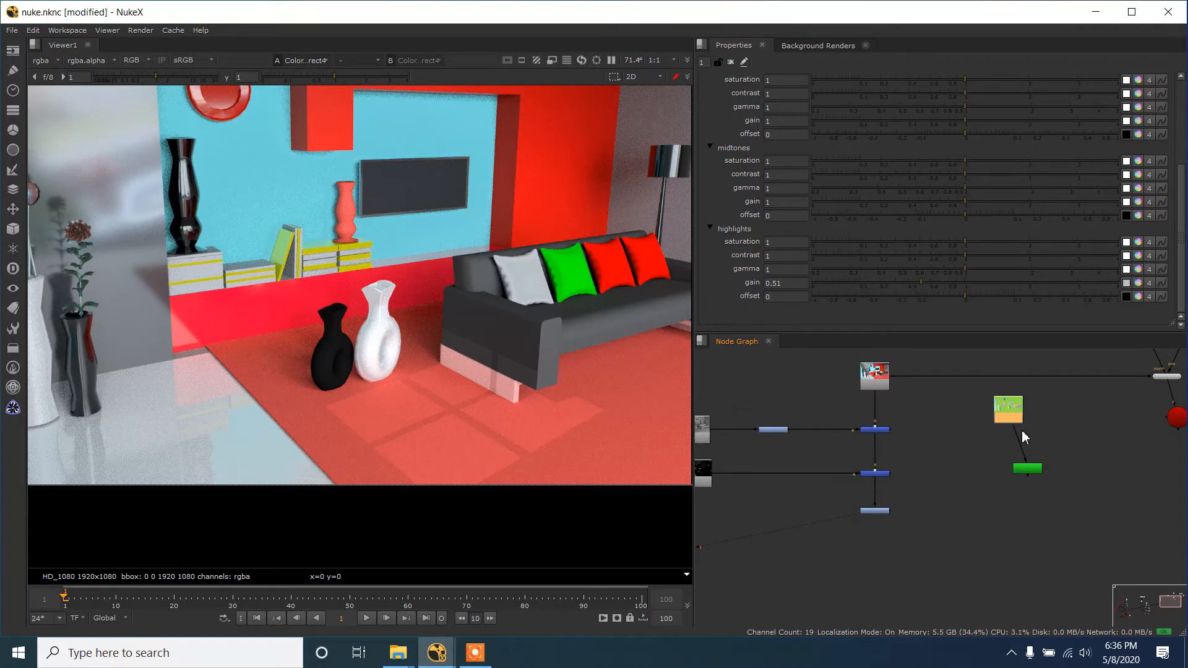
pyautogui.moveTo(1010, 411); pyautogui.dragTo(1019, 411)
pyautogui.press('1')
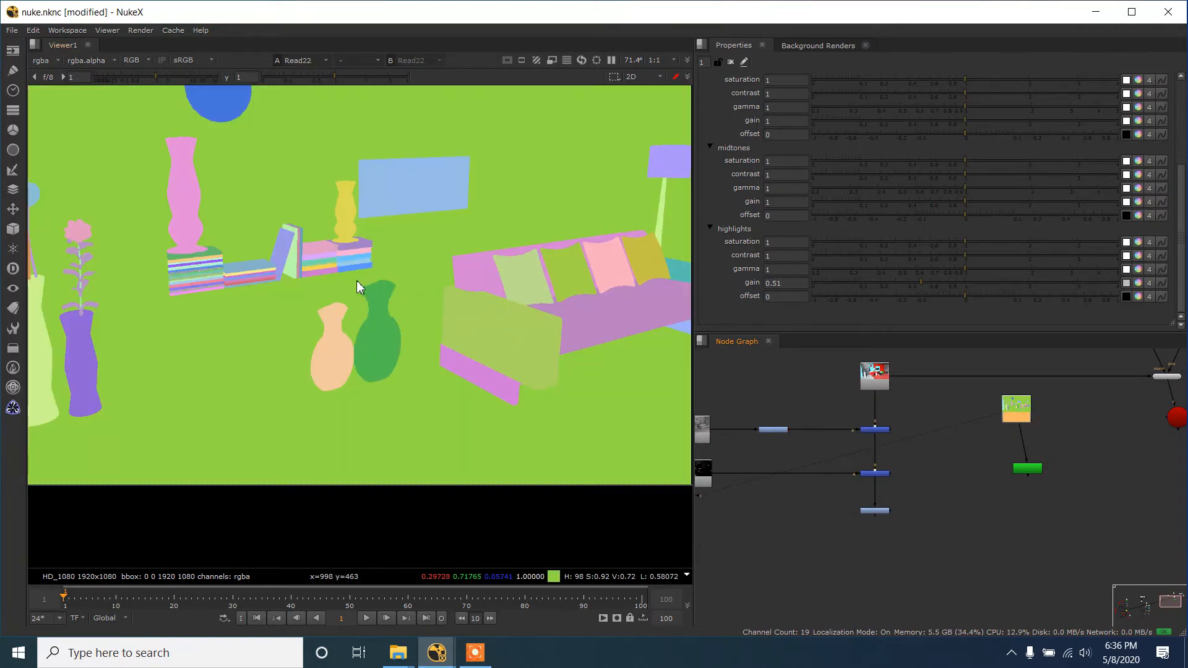
pyautogui.moveTo(1036, 470); pyautogui.dragTo(1027, 469)
pyautogui.press('1')
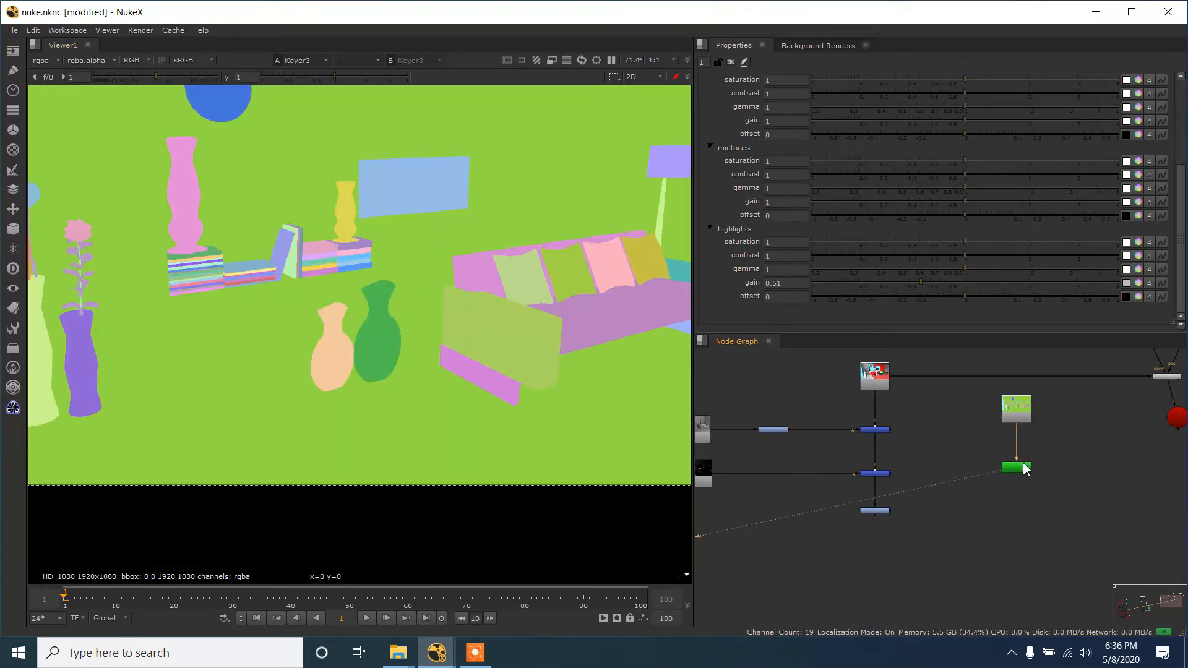
# - Set the Keyer's luminance range to about 0.52 for A and 0.53 for B while viewing its alpha channel
pyautogui.doubleClick(1017, 470)
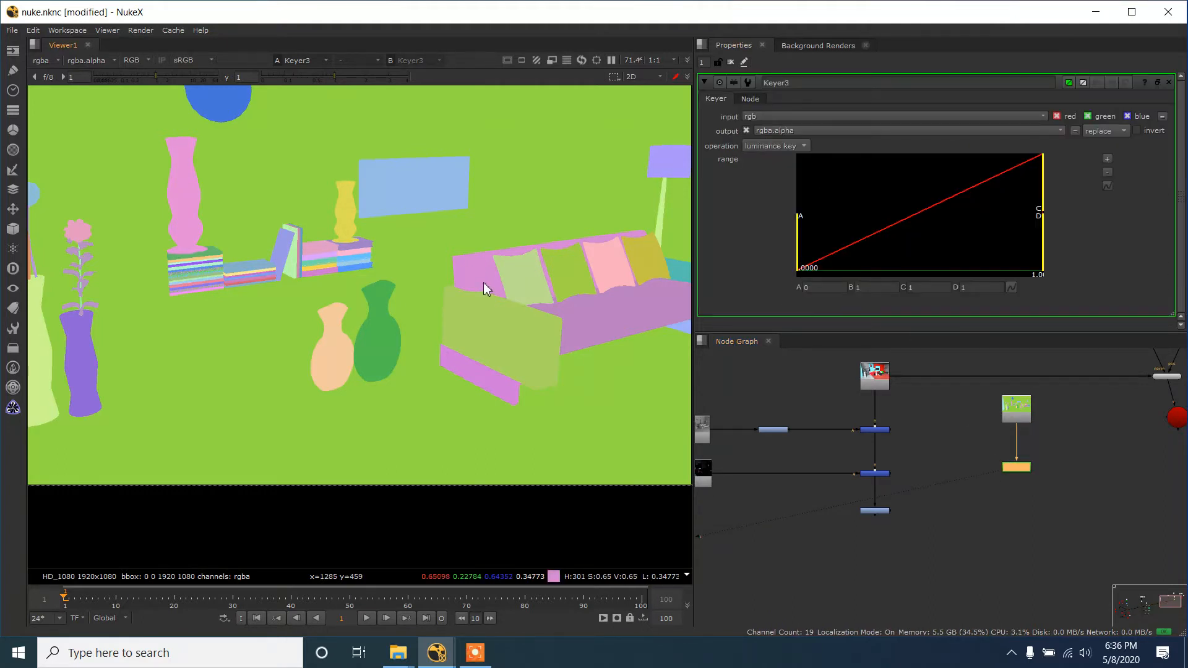
pyautogui.press('a')
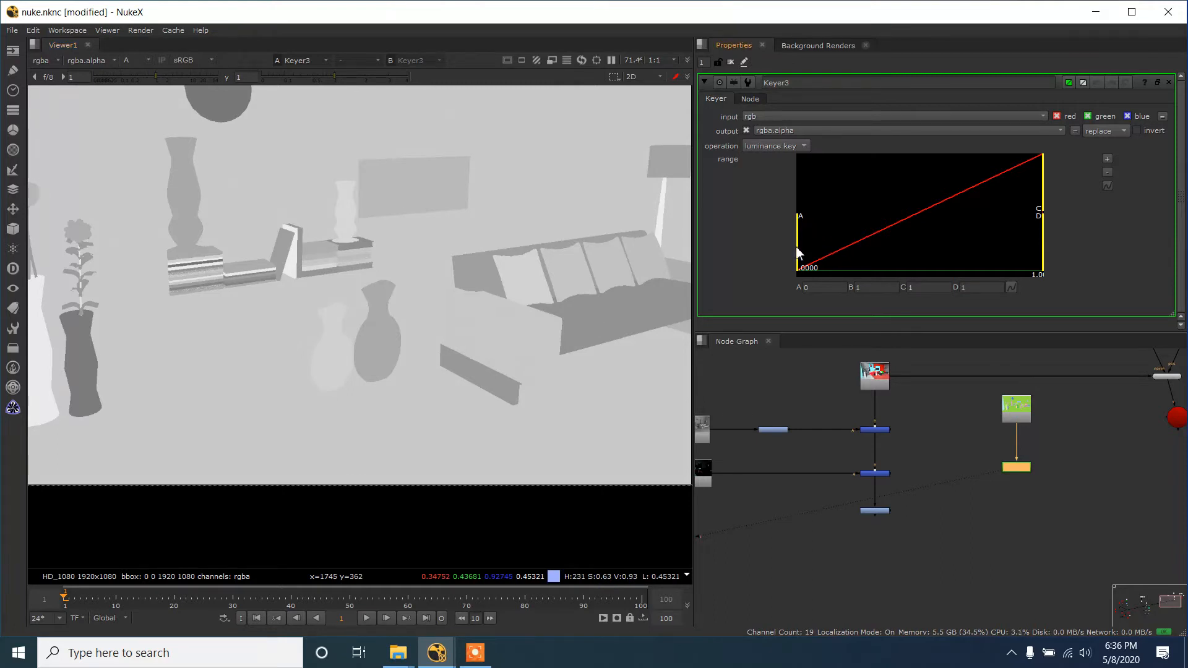
pyautogui.moveTo(799, 253); pyautogui.dragTo(977, 256)
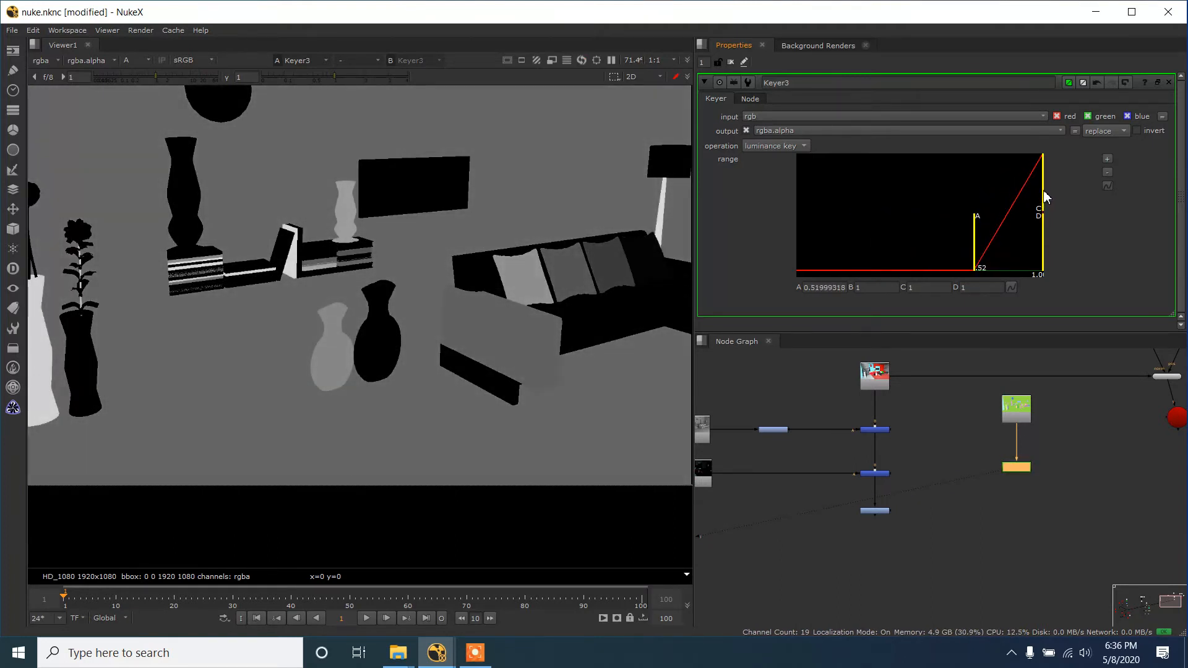
pyautogui.moveTo(1045, 197); pyautogui.dragTo(978, 199)
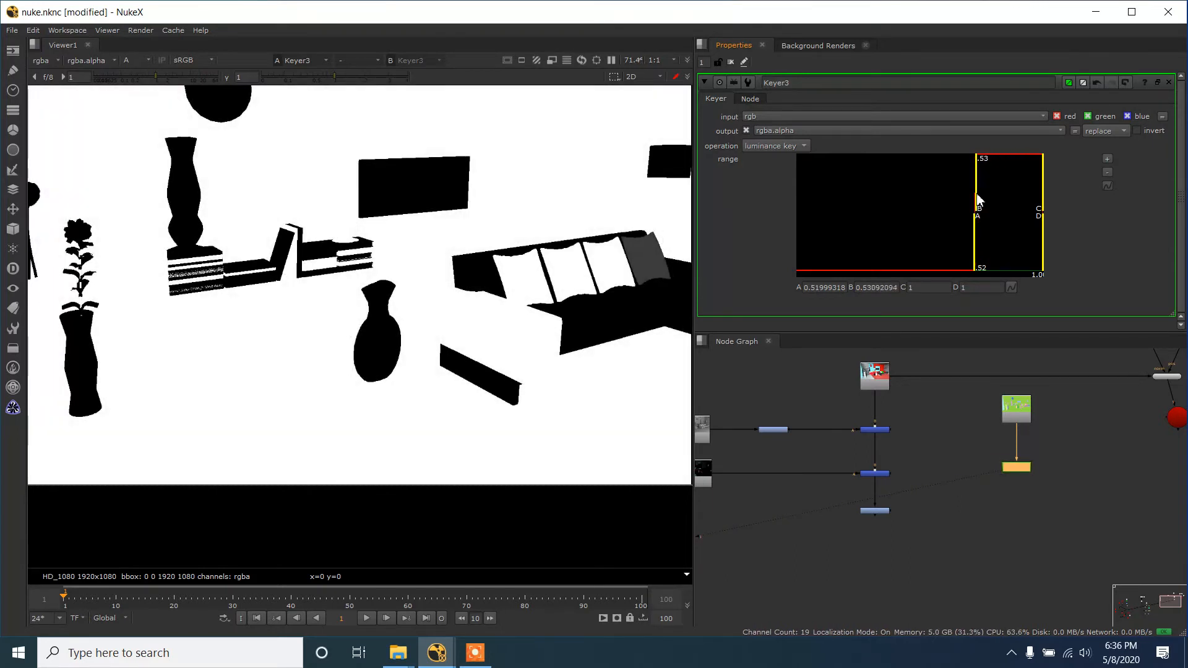
pyautogui.scroll(-3, 501, 334)
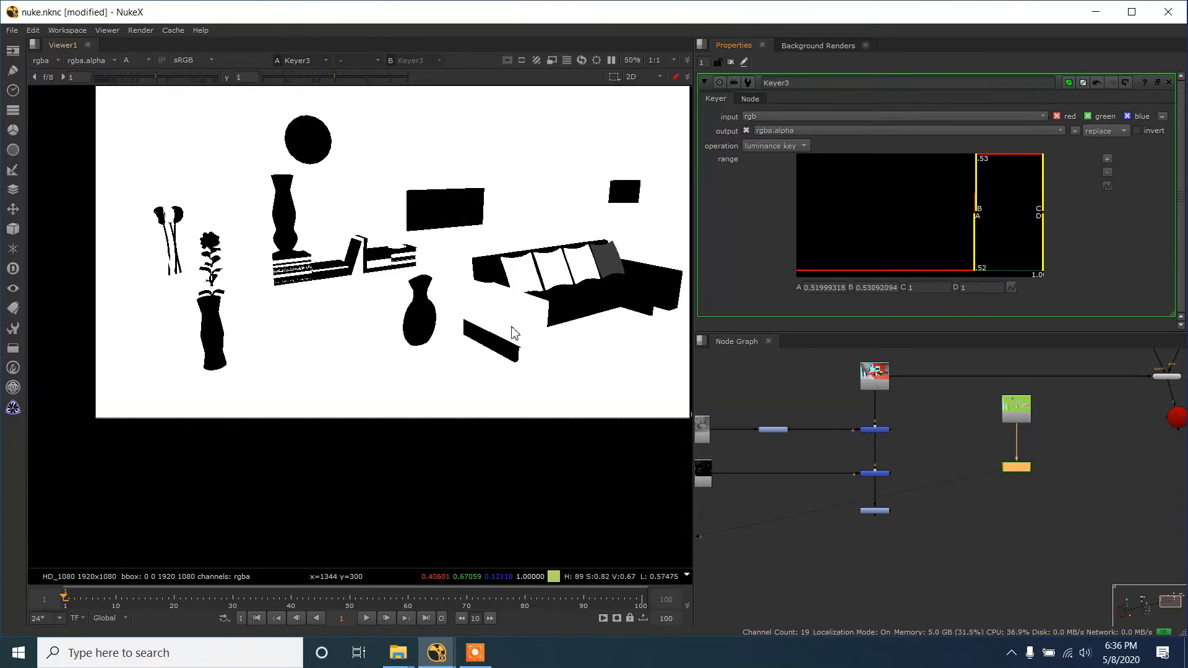
pyautogui.scroll(1, 506, 340)
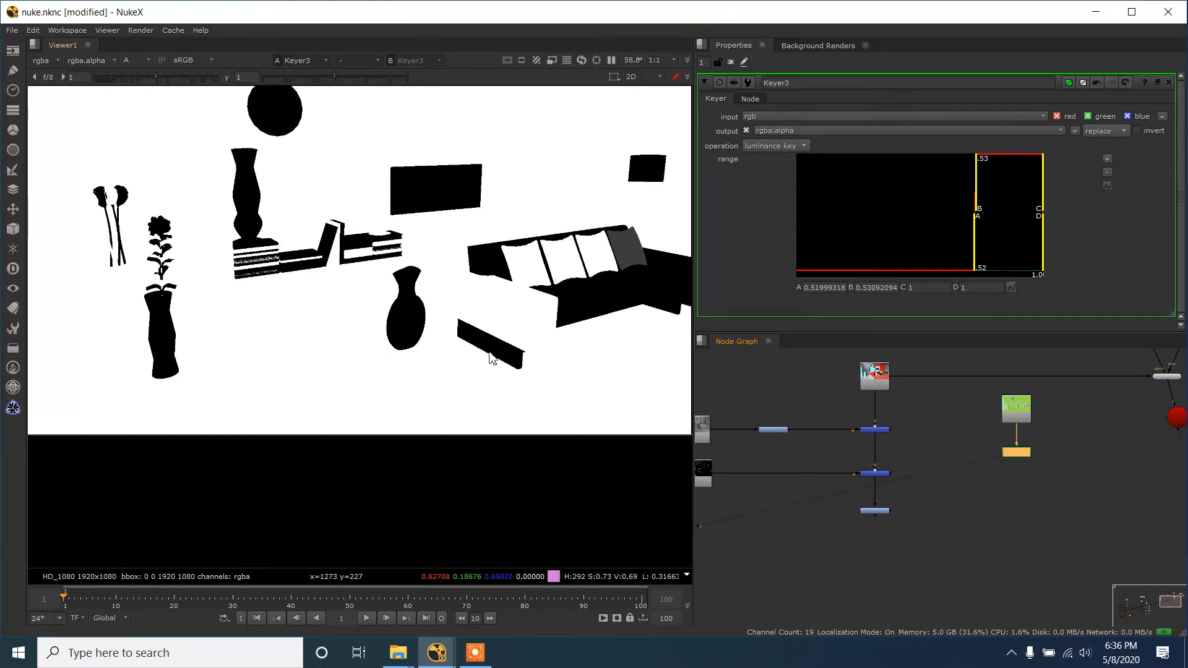
# - Compare the Keyer's colour output with its alpha matte around the vases, books and sofa
pyautogui.click(999, 493)
pyautogui.press('a')
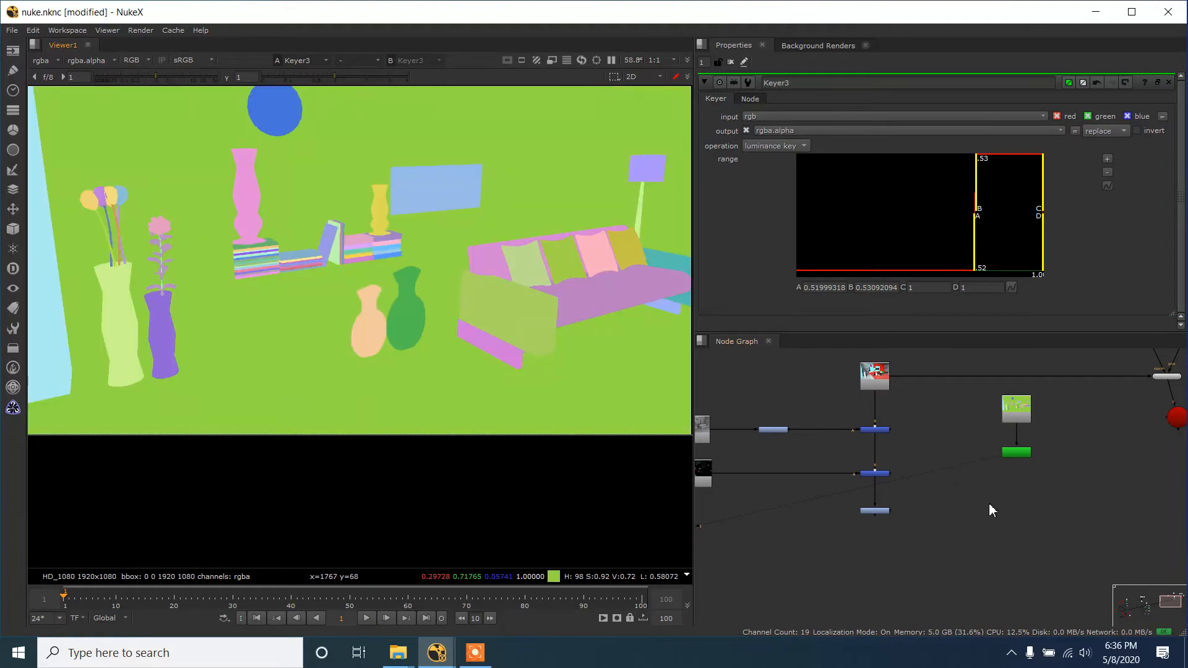
pyautogui.click(1016, 453)
pyautogui.click(1015, 455)
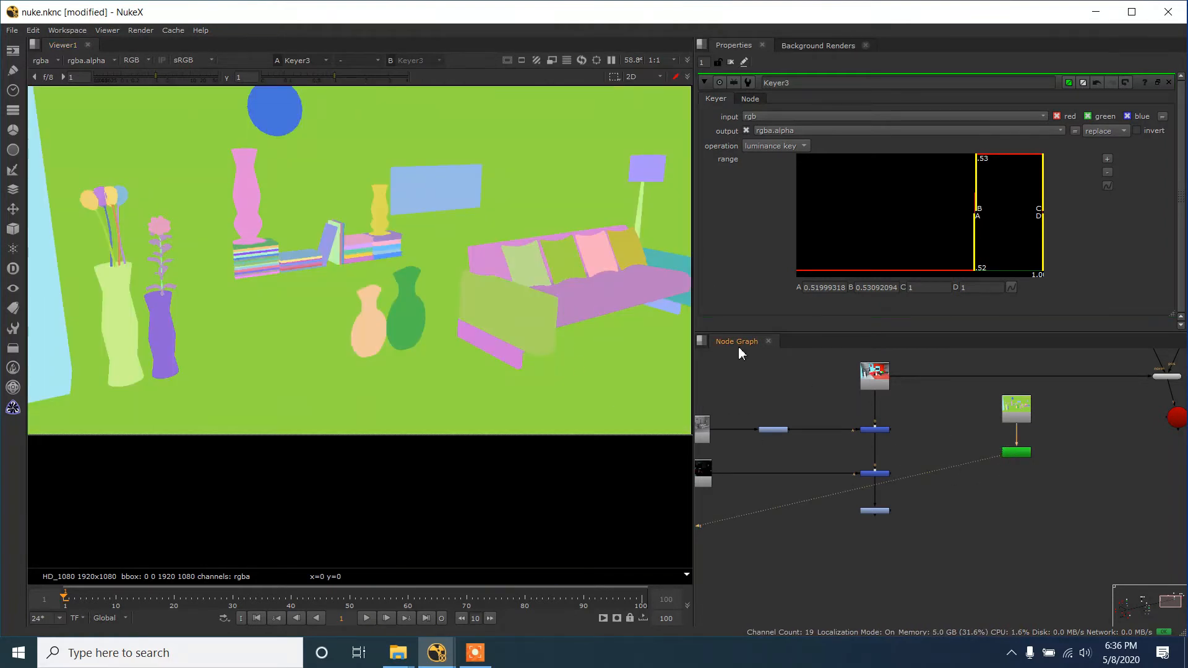
pyautogui.click(1019, 458)
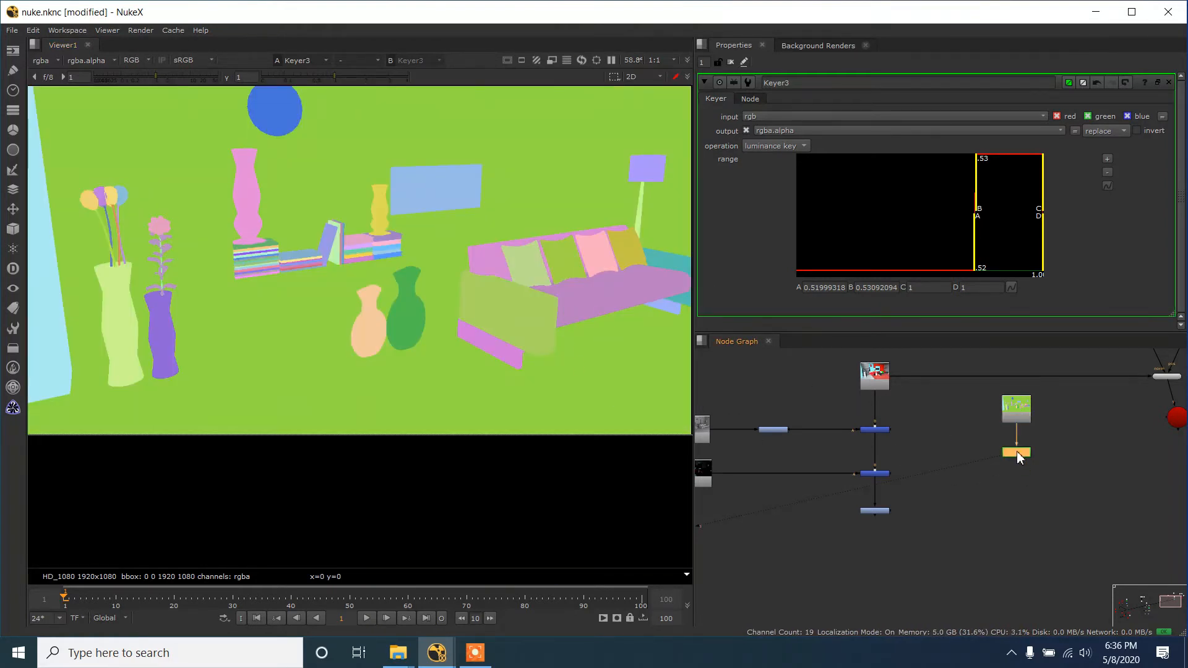
pyautogui.click(1016, 451)
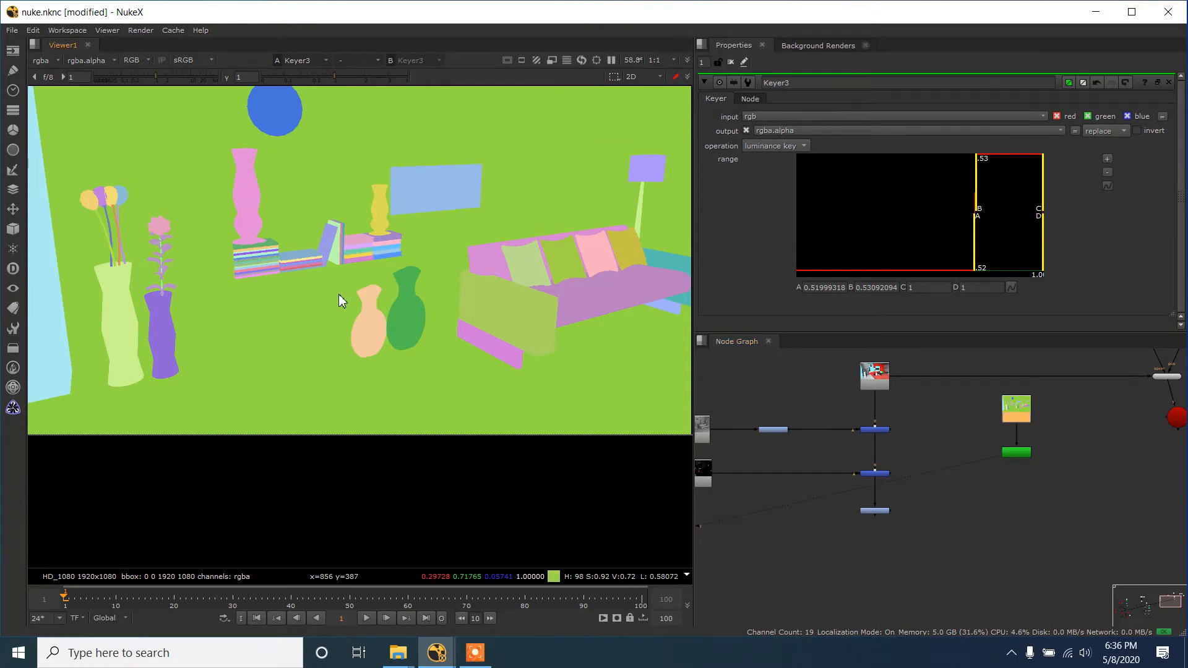
pyautogui.press('a')
pyautogui.scroll(2, 401, 303)
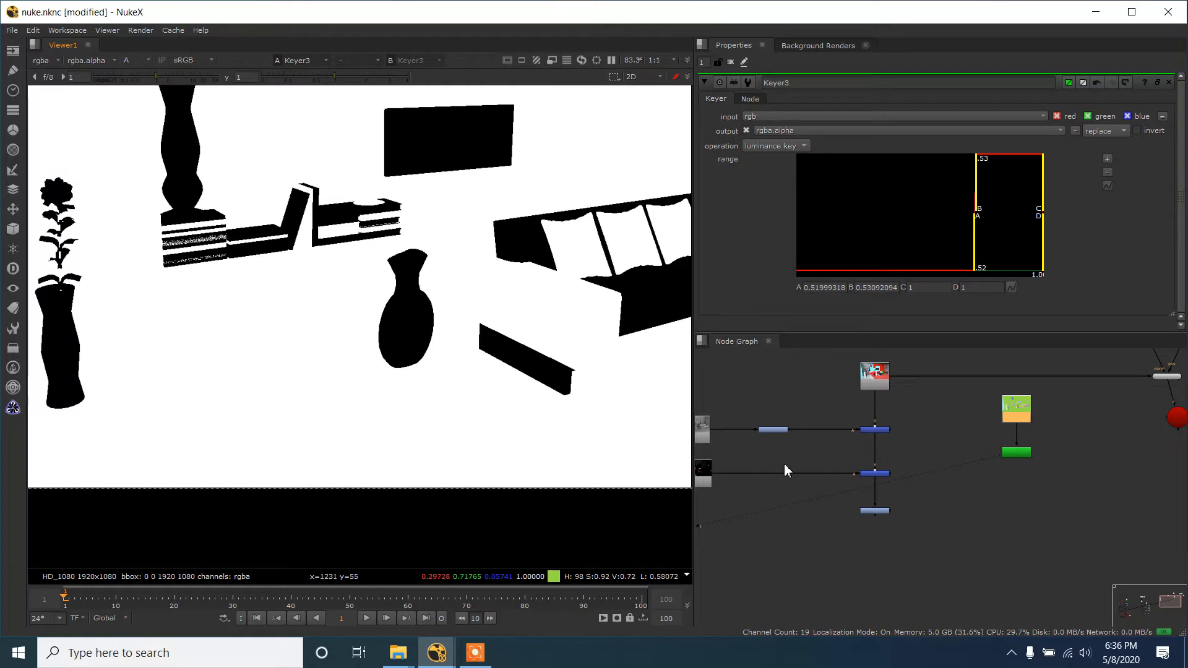
# - Add an Invert node after the Keyer and display its inverted alpha matte
pyautogui.click(1022, 482)
pyautogui.press('Tab')
pyautogui.write('incv')
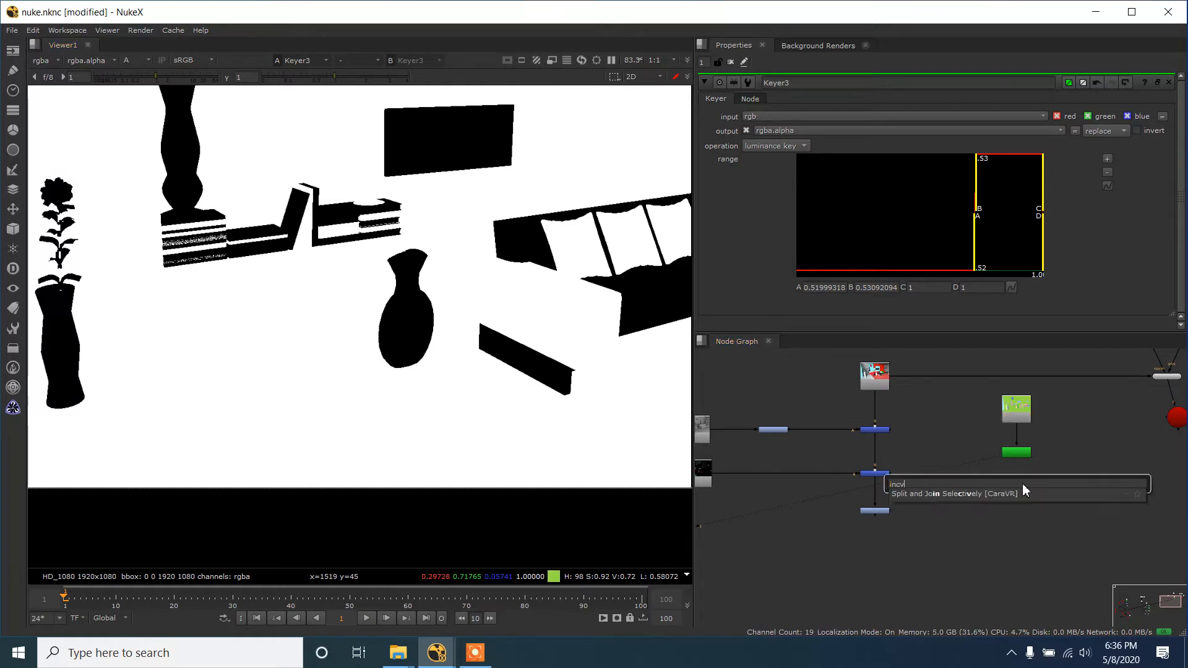
pyautogui.press('BackSpace')
pyautogui.press('BackSpace')
pyautogui.write('vert [Color')
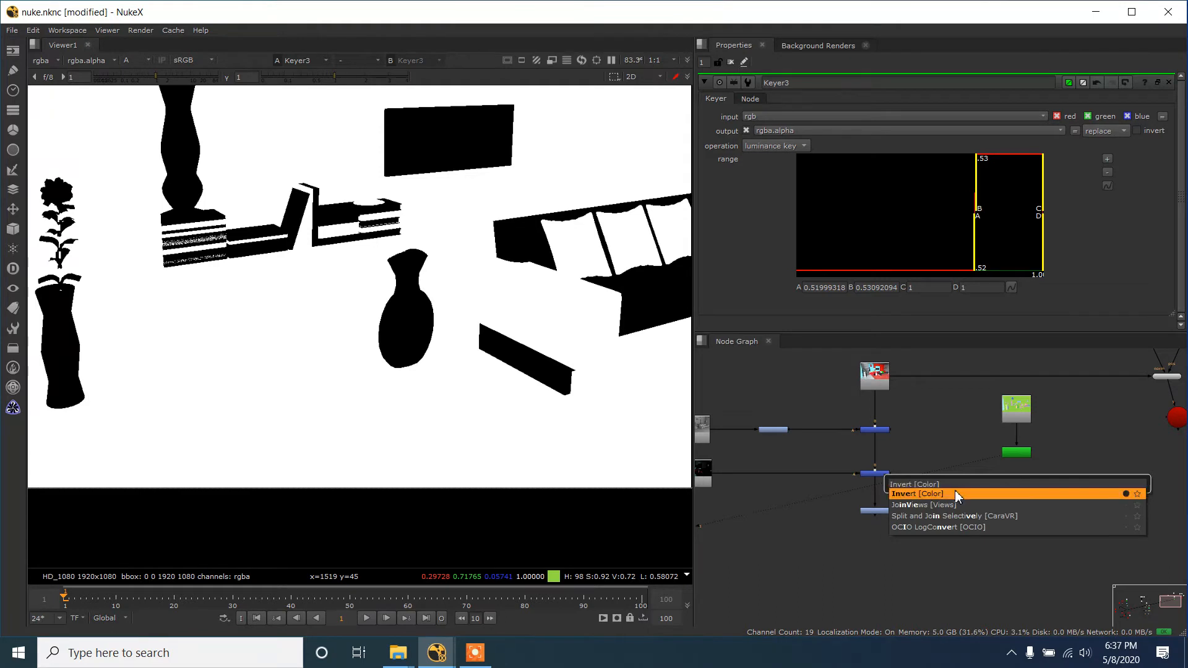
pyautogui.click(956, 493)
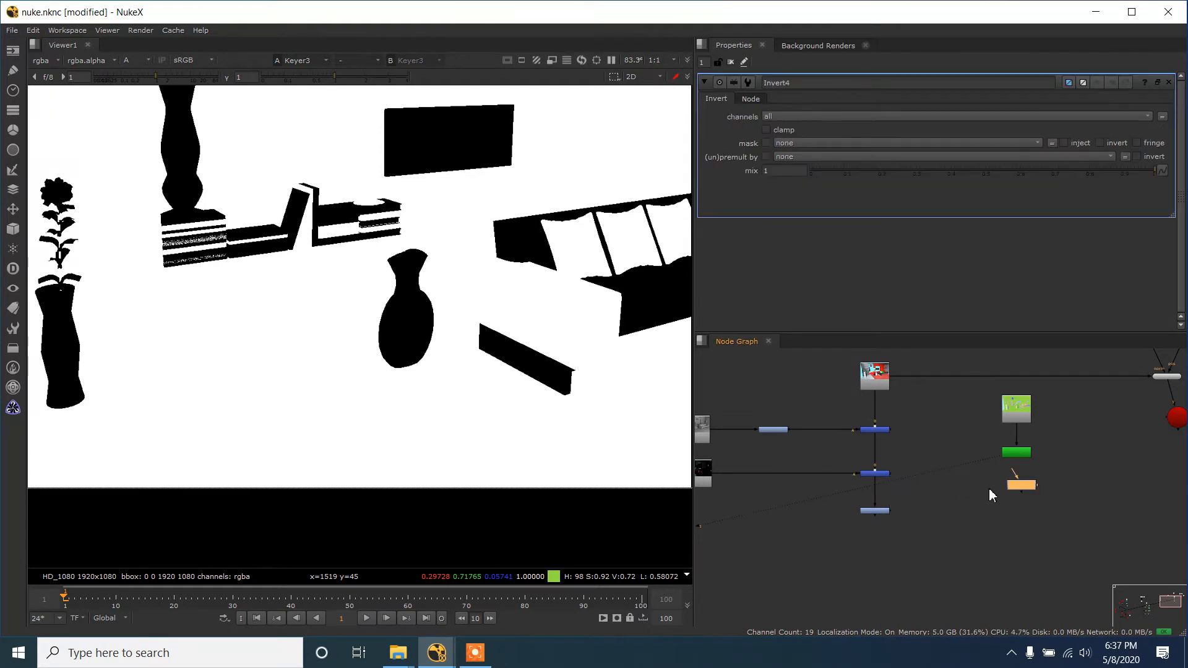
pyautogui.moveTo(1014, 473); pyautogui.dragTo(1016, 453)
pyautogui.press('1')
pyautogui.scroll(-1, 678, 388)
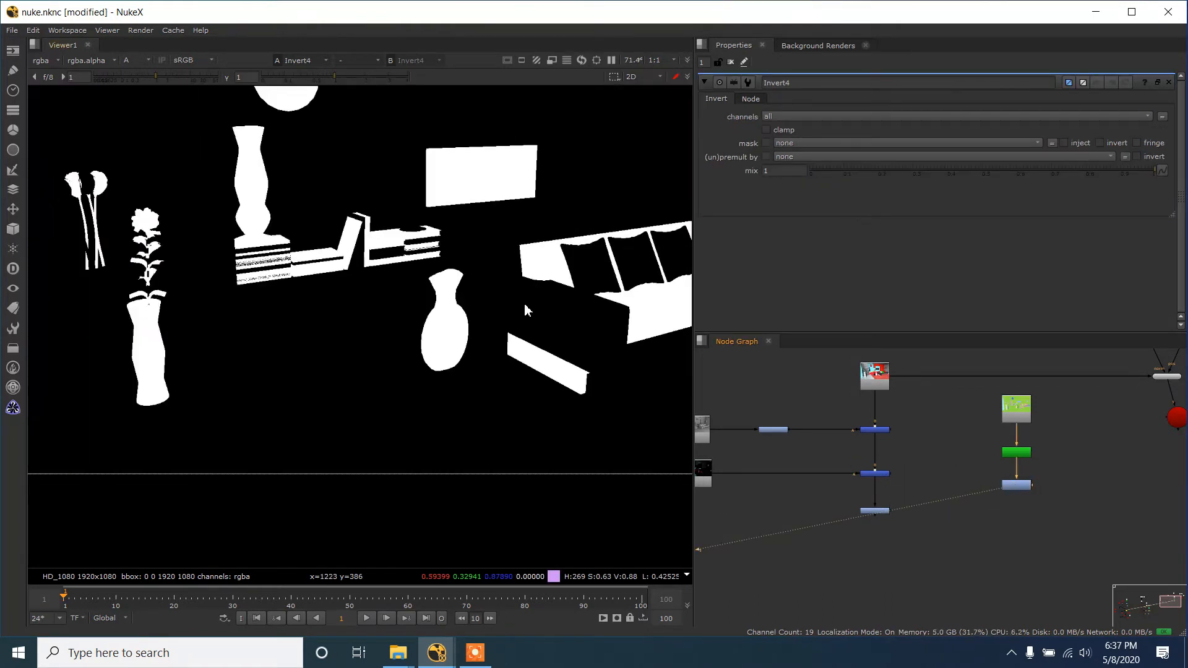
# - Return to the colour view and restrict the Invert node to the alpha channel only
pyautogui.press('a')
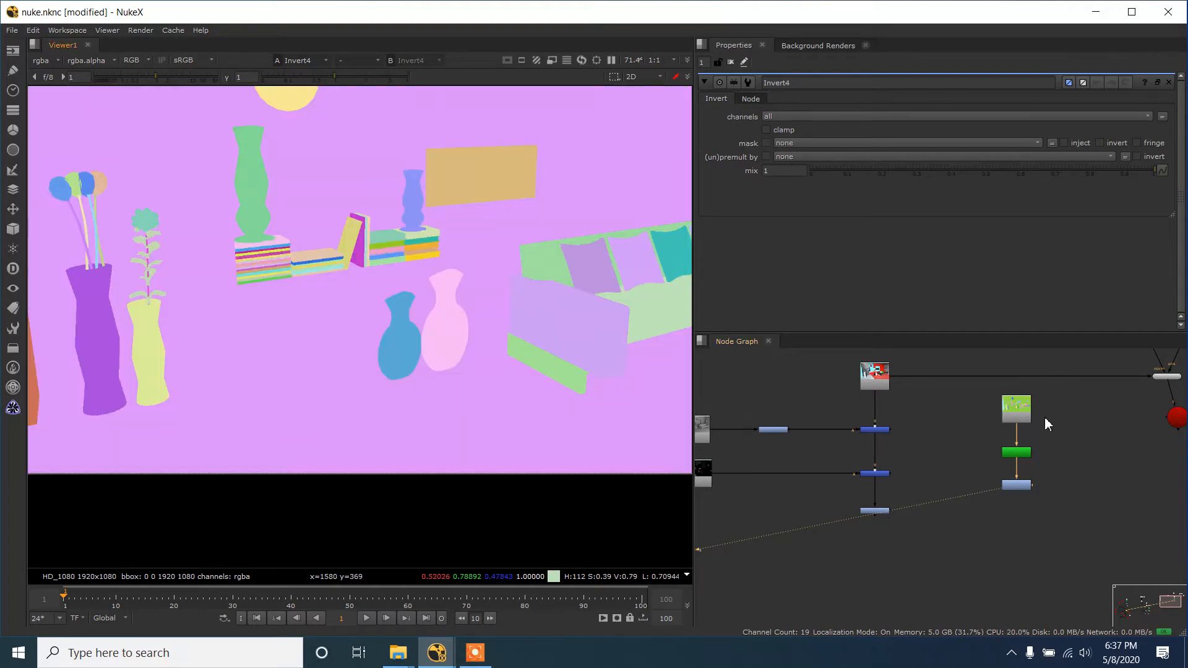
pyautogui.click(1021, 486)
pyautogui.click(816, 117)
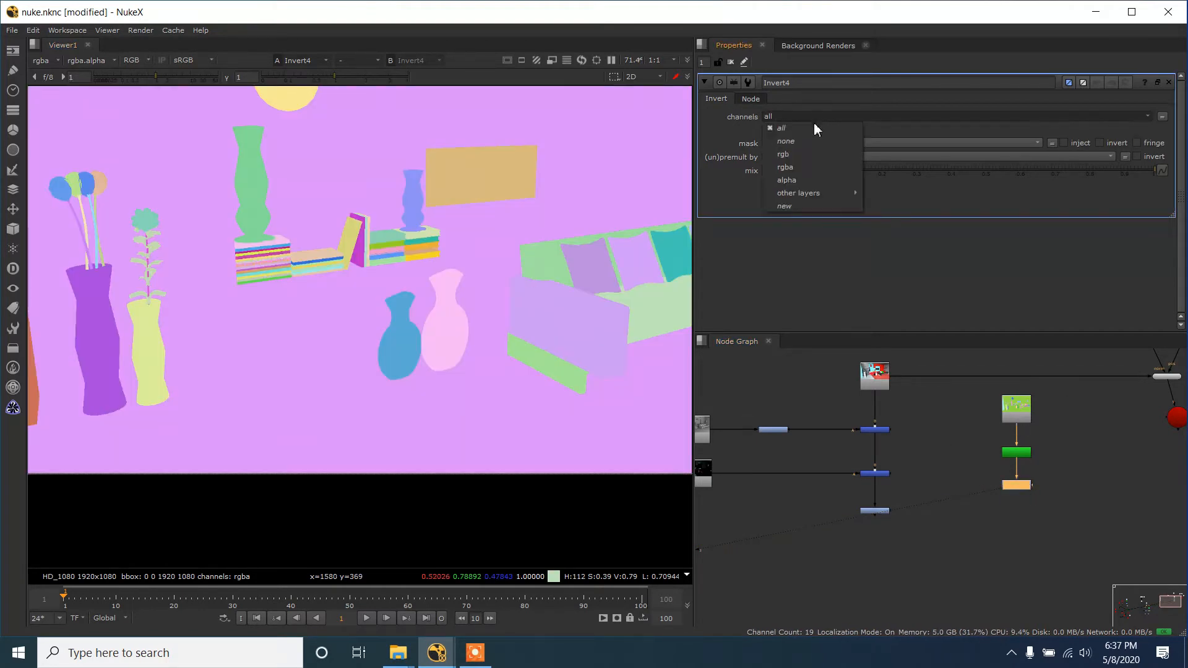
pyautogui.click(815, 181)
pyautogui.scroll(3, 1005, 530)
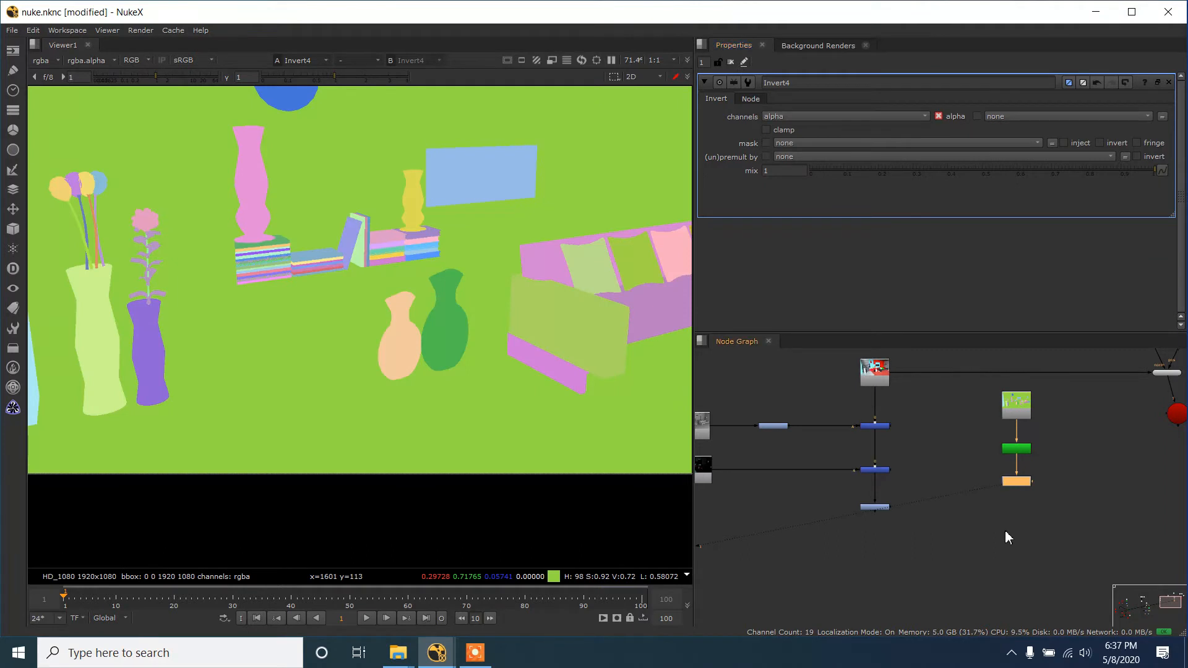
pyautogui.click(997, 514)
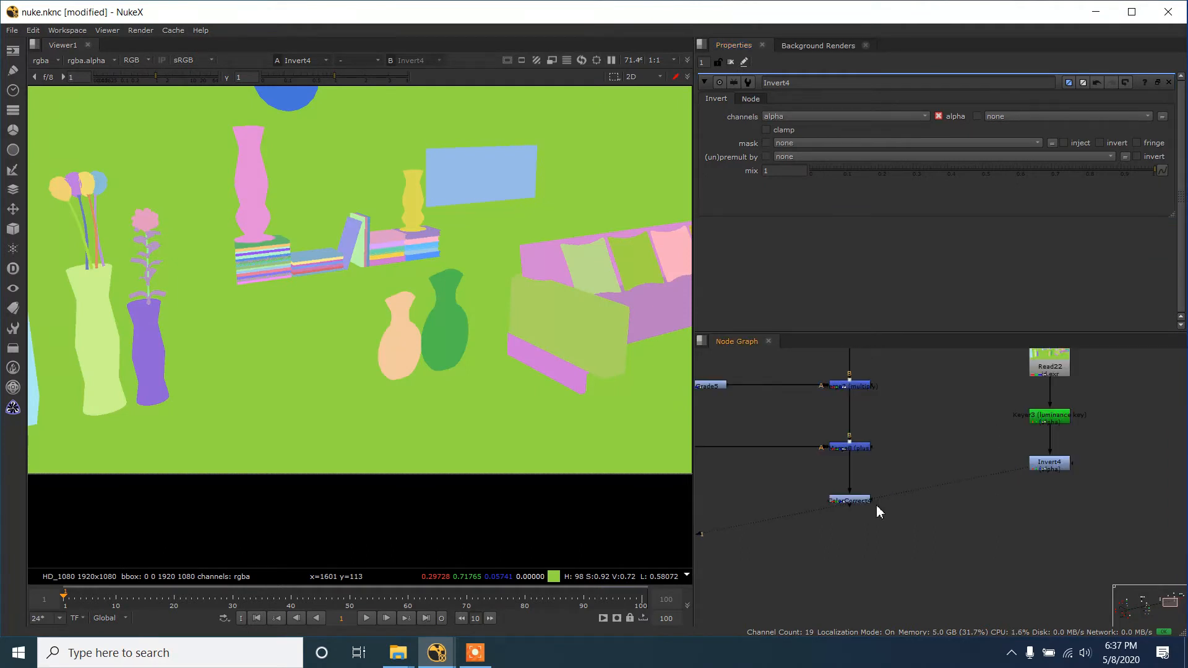
pyautogui.scroll(2, 871, 509)
pyautogui.press('c')
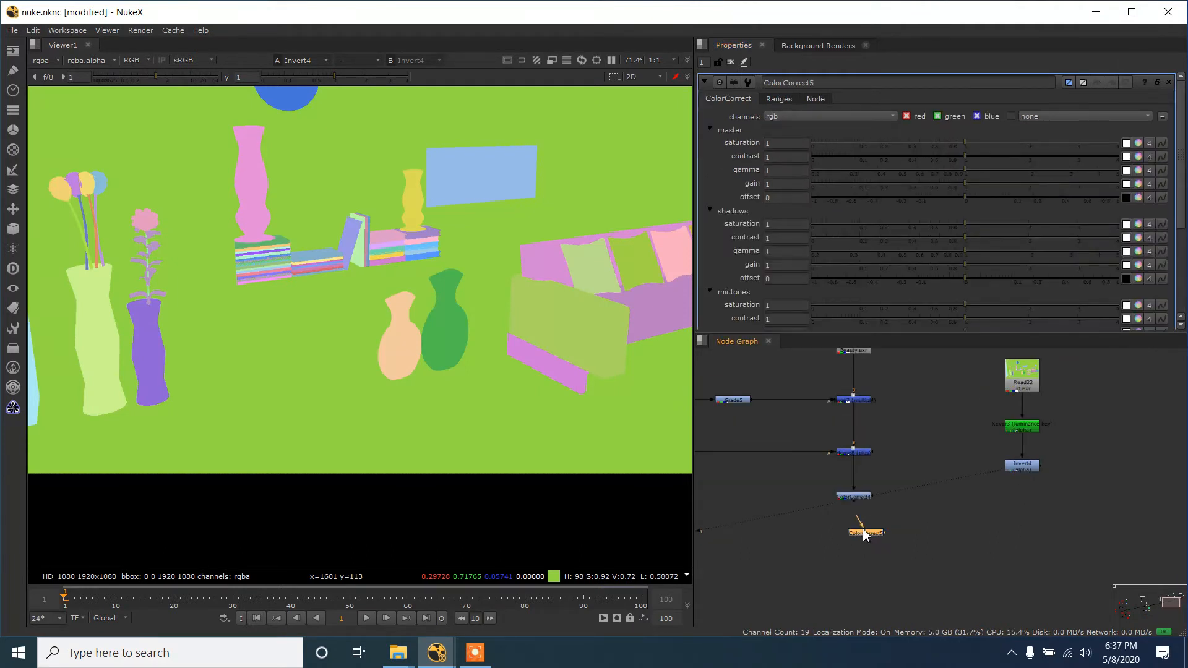
pyautogui.press('Delete')
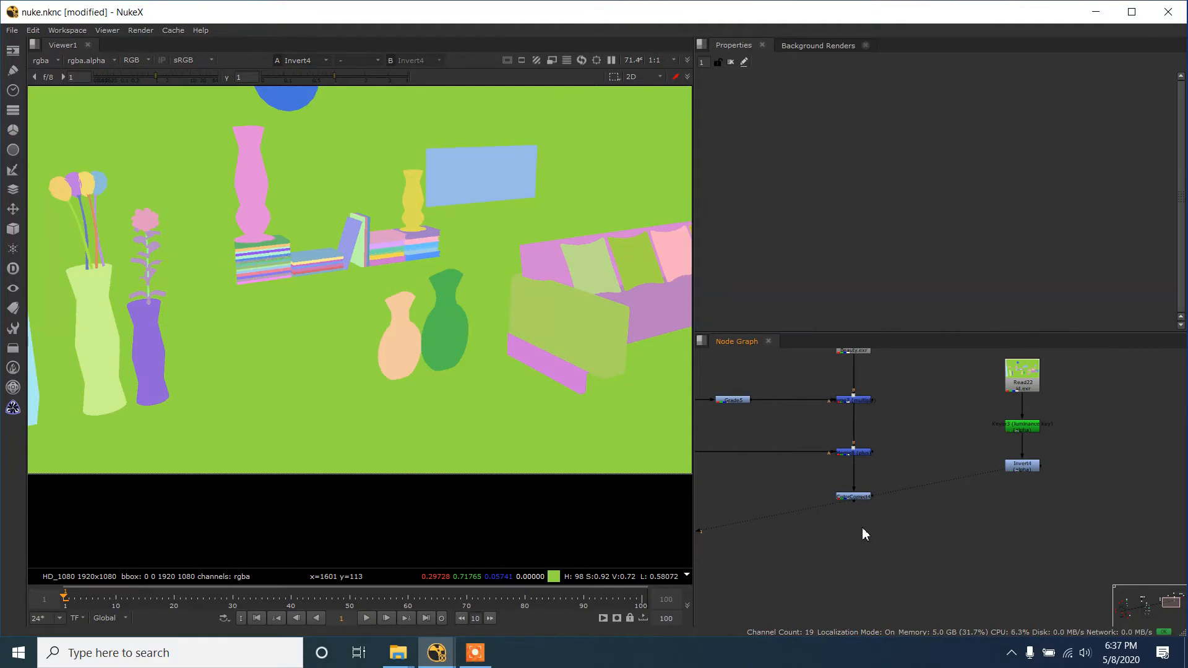
# - Add a second ColorCorrect below the first, mask it with the Invert output and display the result
pyautogui.scroll(2, 863, 528)
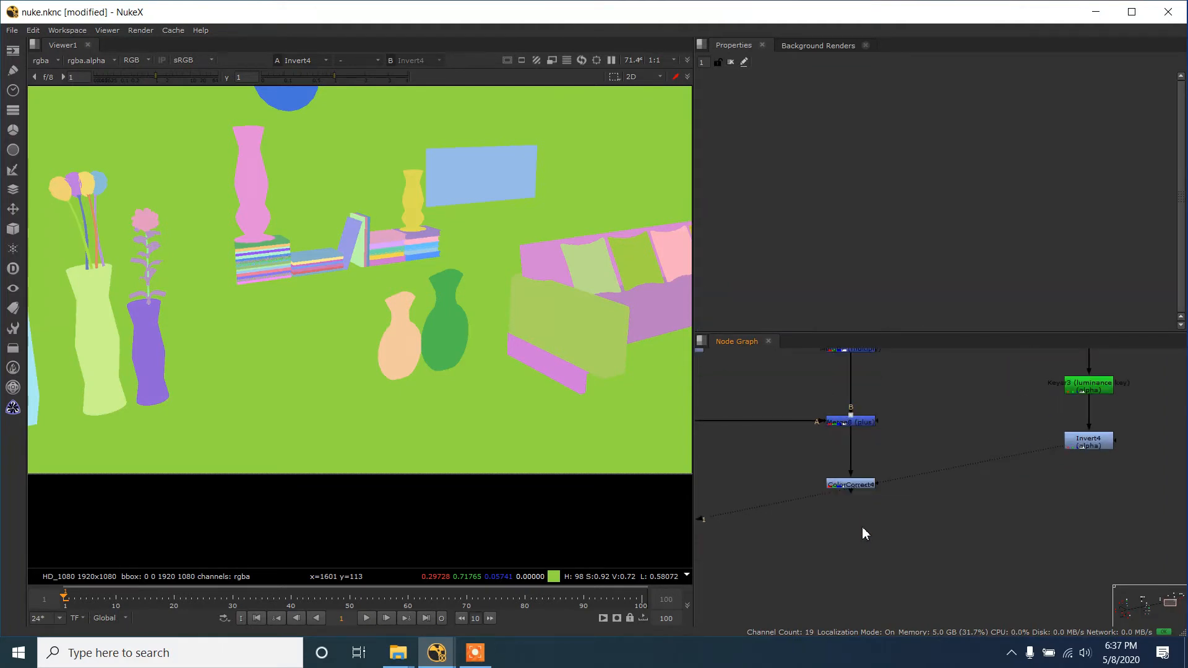
pyautogui.press('c')
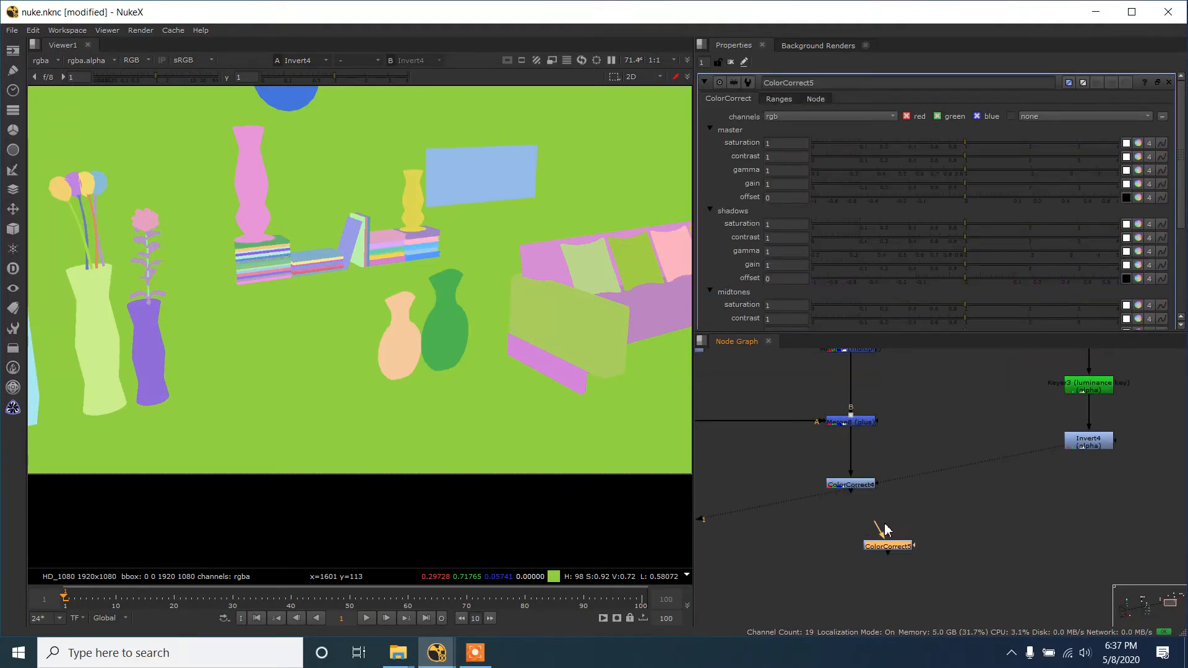
pyautogui.moveTo(879, 527); pyautogui.dragTo(852, 533)
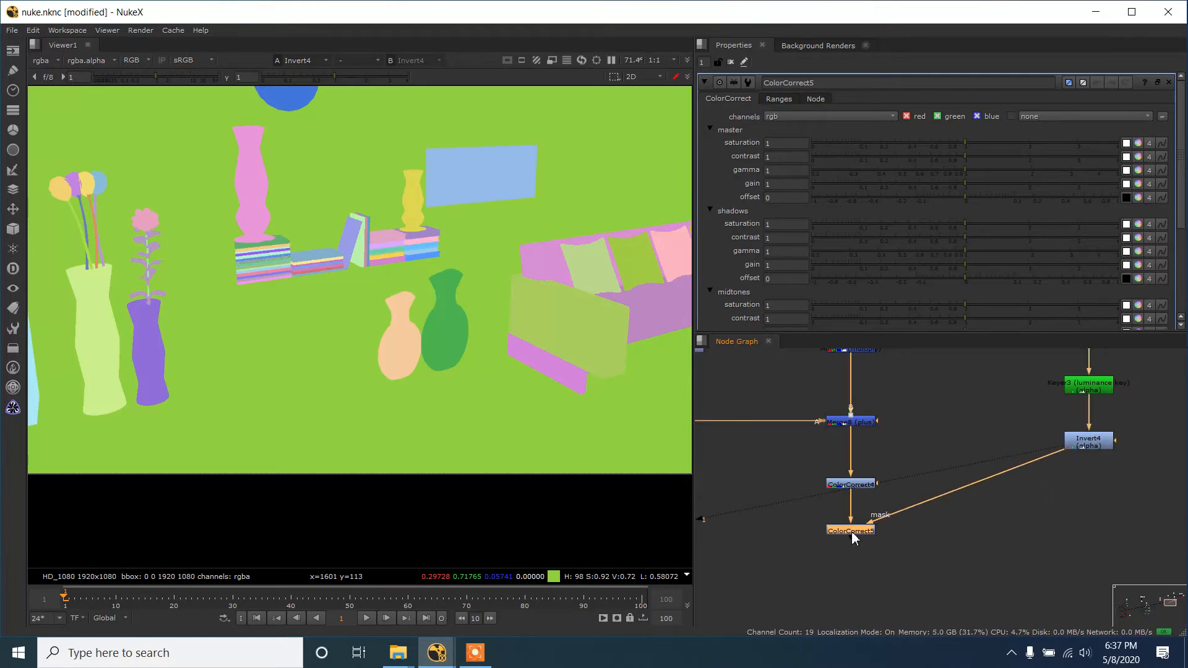
pyautogui.press('1')
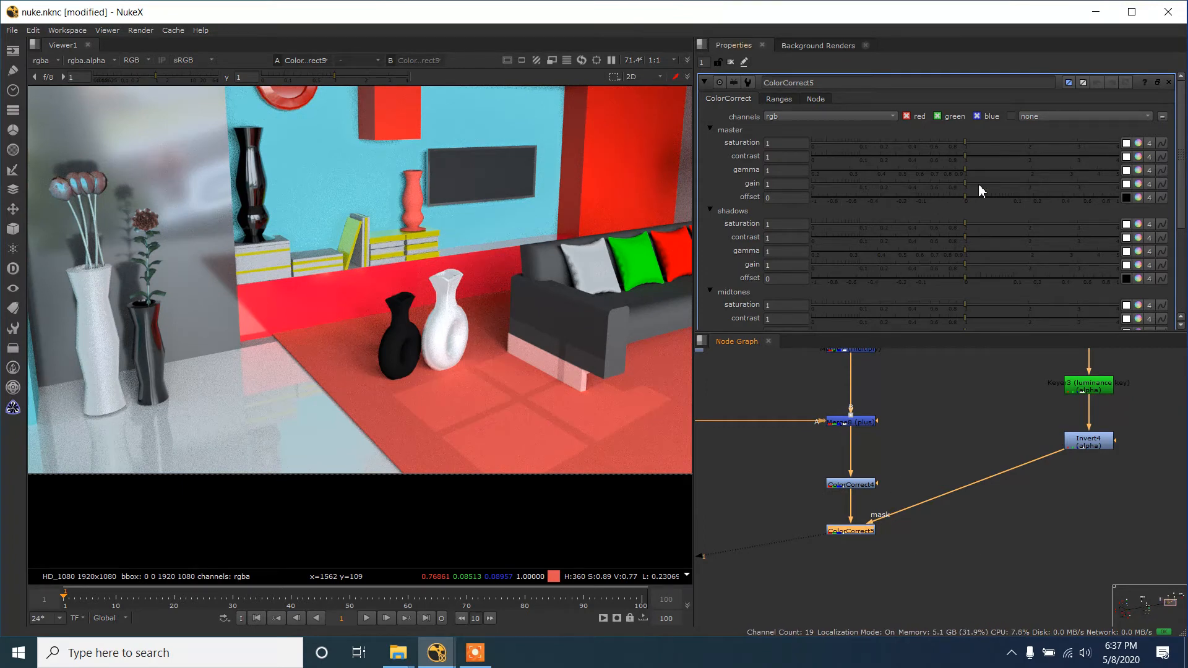
# - Split the masked ColorCorrect's master gain into separate channels and raise the green gain to 2.42
pyautogui.click(1139, 184)
pyautogui.moveTo(967, 211); pyautogui.dragTo(1052, 215)
pyautogui.scroll(-1, 502, 333)
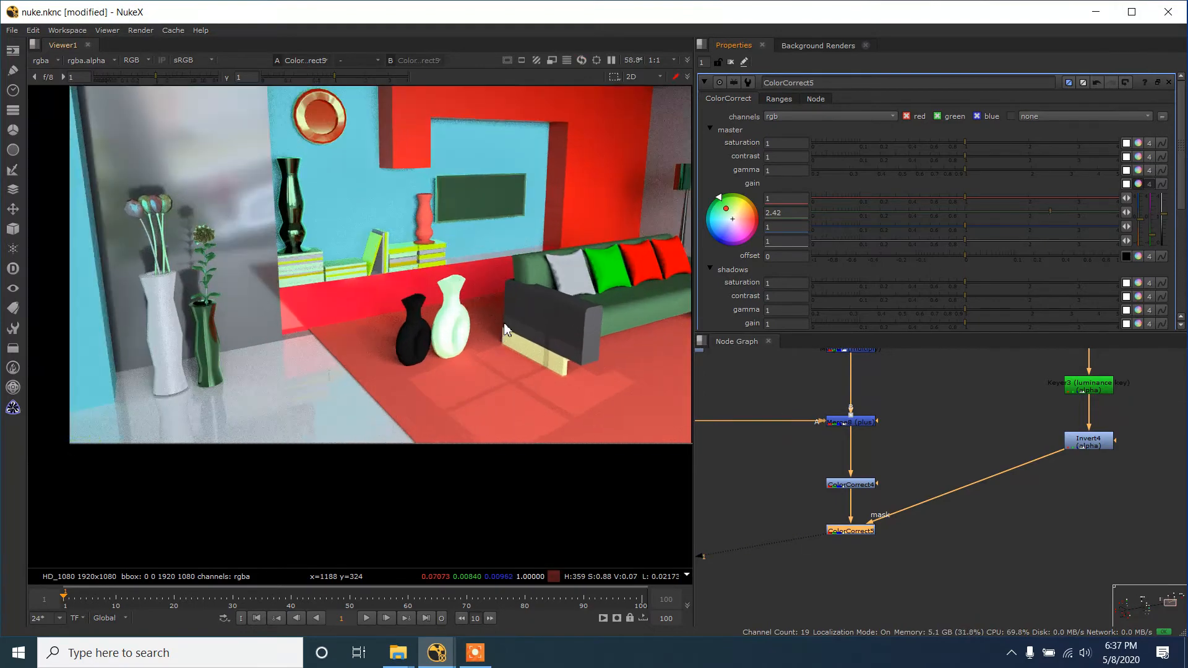
pyautogui.scroll(2, 504, 331)
# - Display the Invert node's output in the viewer and switch to its alpha matte
pyautogui.doubleClick(1089, 441)
pyautogui.press('1')
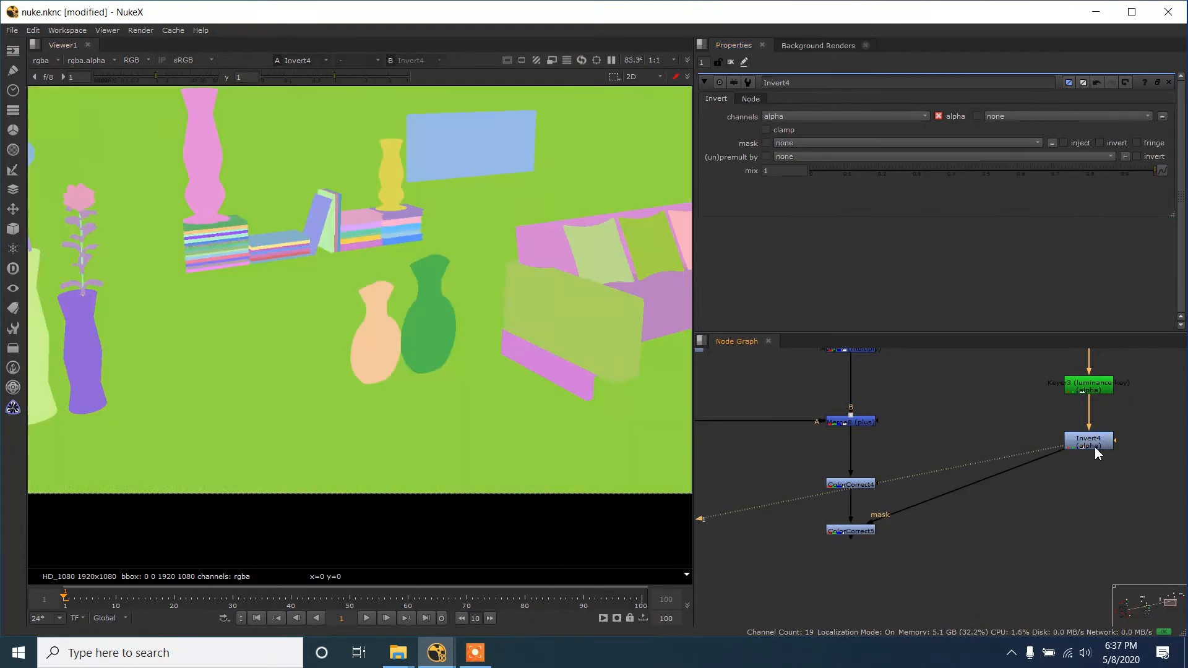
pyautogui.press('s')
pyautogui.press('a')
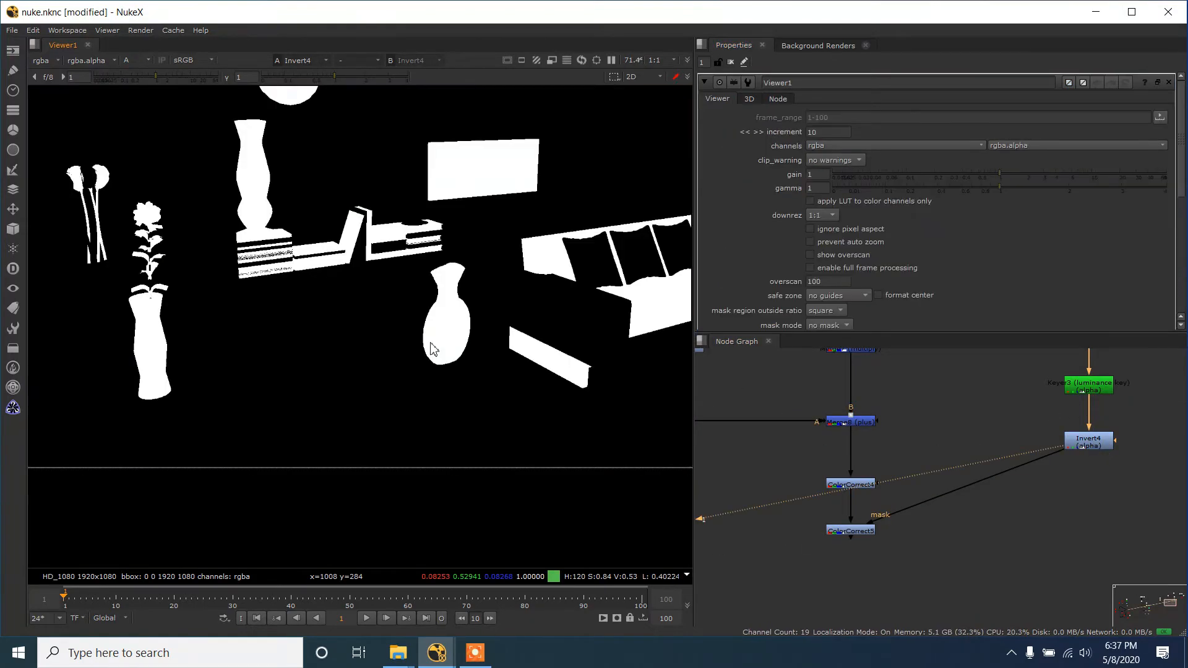
# - Add a Merge node and a Roto node near the Invert node in the node graph
pyautogui.scroll(-3, 432, 344)
pyautogui.moveTo(1067, 529); pyautogui.dragTo(996, 506)
pyautogui.scroll(2, 987, 498)
pyautogui.click(988, 497)
pyautogui.press('m')
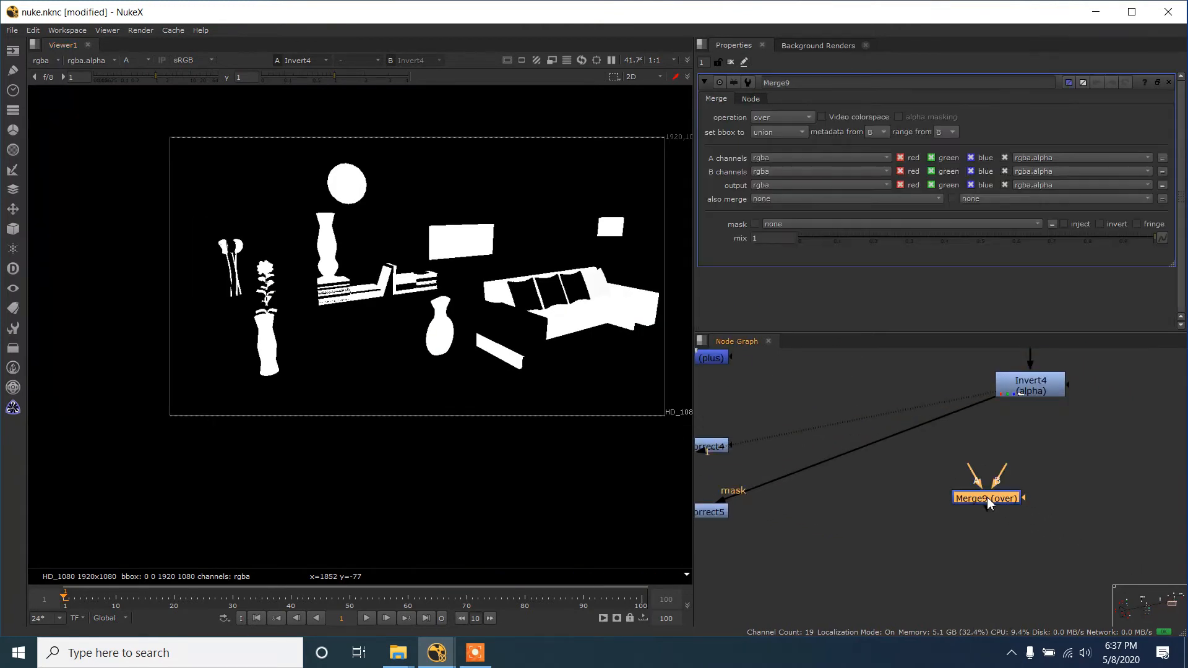
pyautogui.click(1052, 470)
pyautogui.press('o')
pyautogui.scroll(2, 1045, 448)
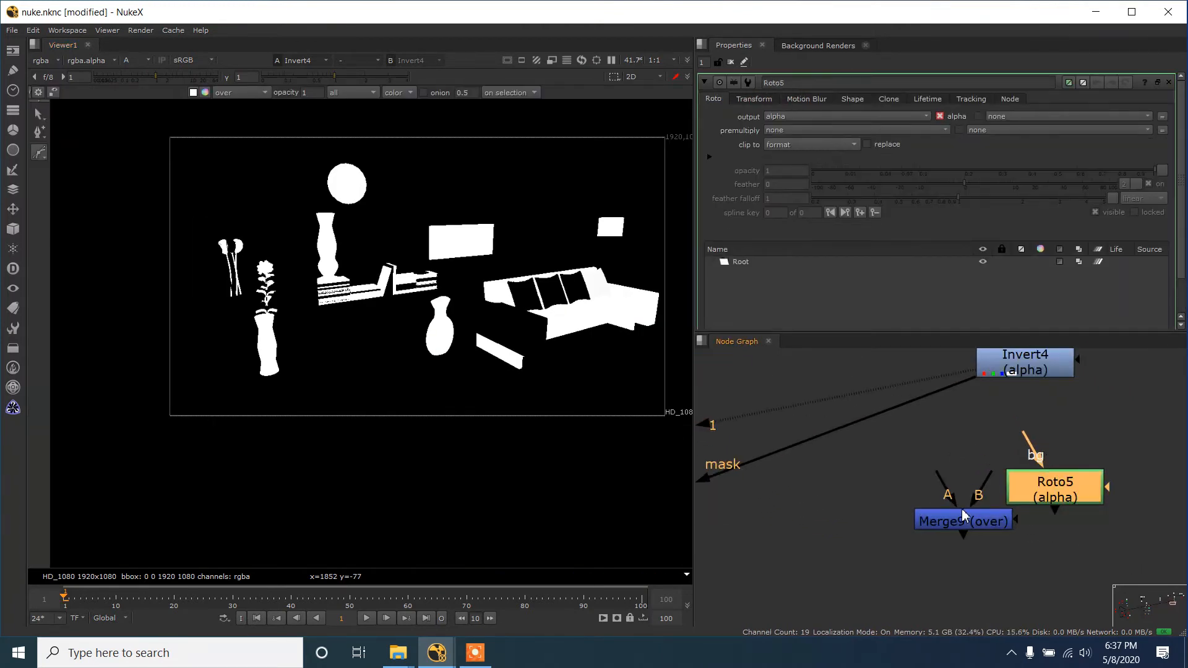
# - Insert the Merge between the Invert and the ColorCorrect mask, connect the Roto to input A, and set the operation to mask
pyautogui.moveTo(966, 522); pyautogui.dragTo(846, 436)
pyautogui.moveTo(831, 395); pyautogui.dragTo(1089, 496)
pyautogui.doubleClick(885, 427)
pyautogui.click(785, 119)
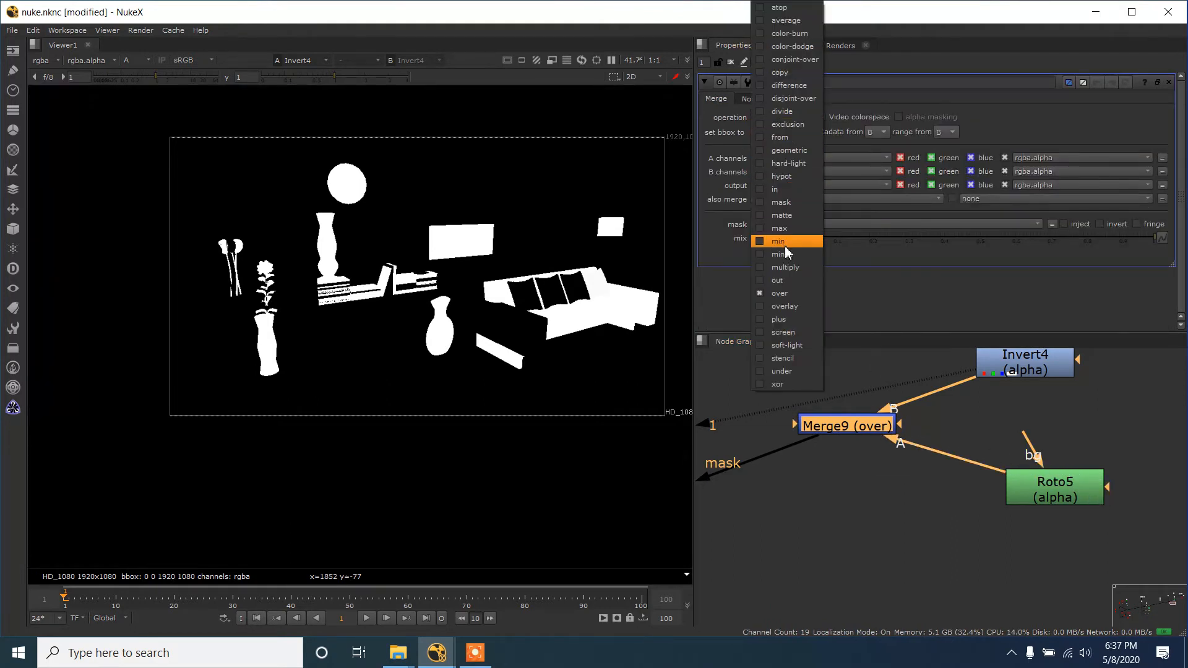
pyautogui.click(778, 203)
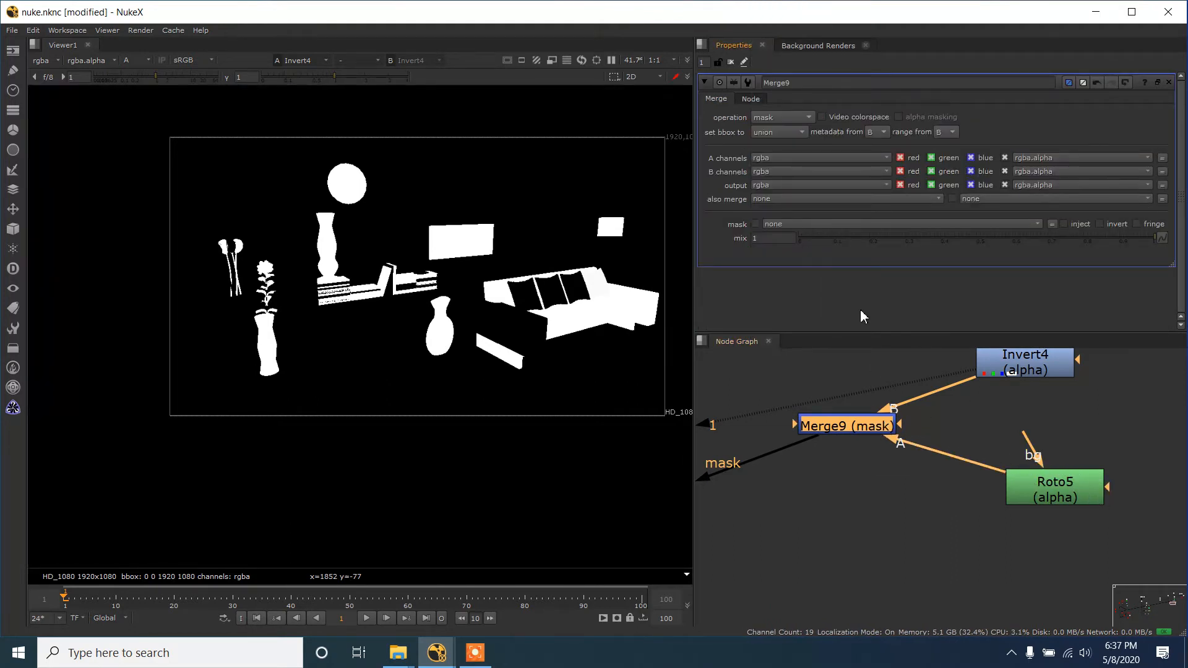
# - Draw a closed Bezier shape in the Roto node around the floor vase beside the sofa
pyautogui.doubleClick(1060, 508)
pyautogui.moveTo(439, 369); pyautogui.dragTo(456, 398)
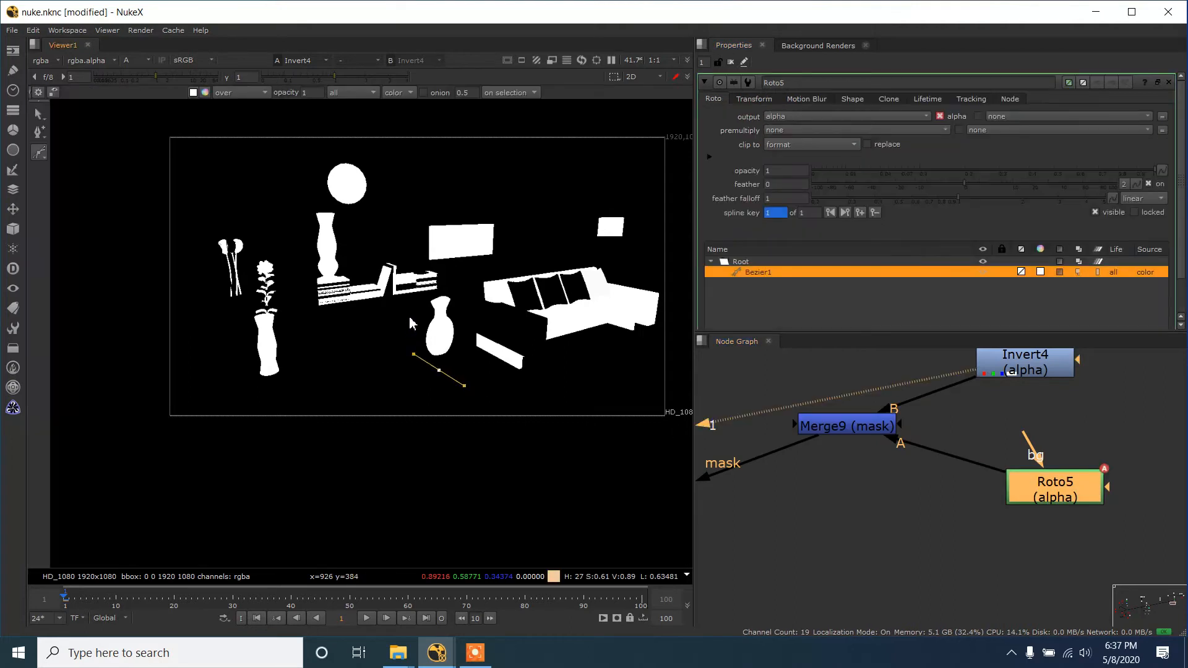
pyautogui.click(408, 316)
pyautogui.click(452, 294)
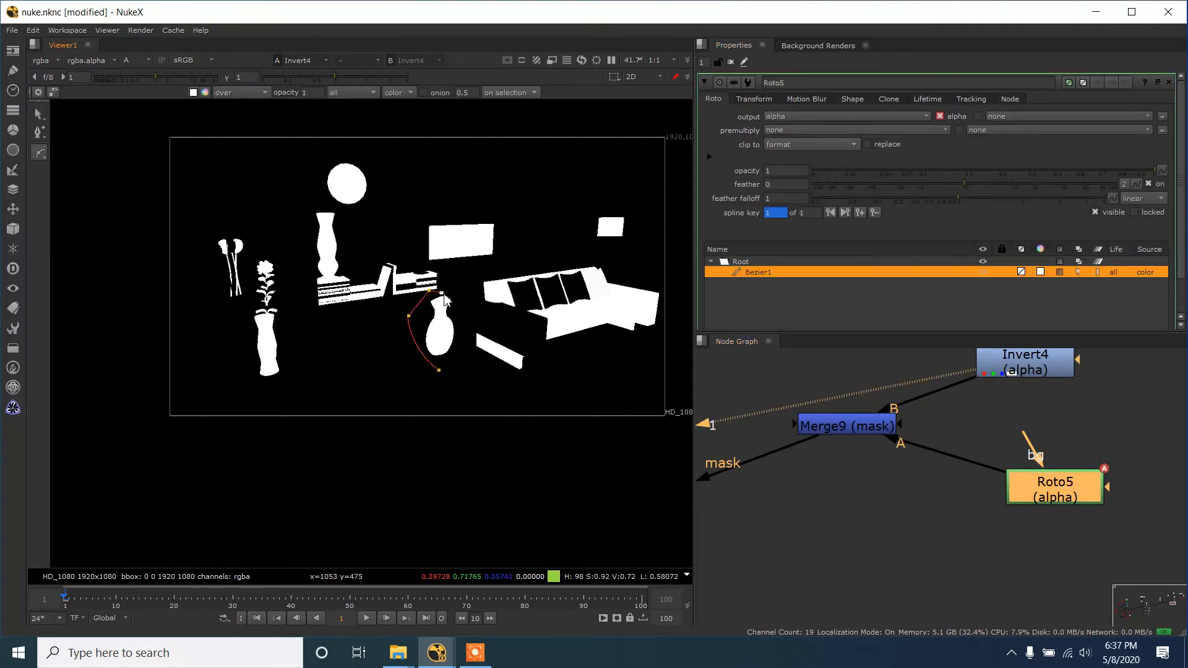
pyautogui.click(460, 334)
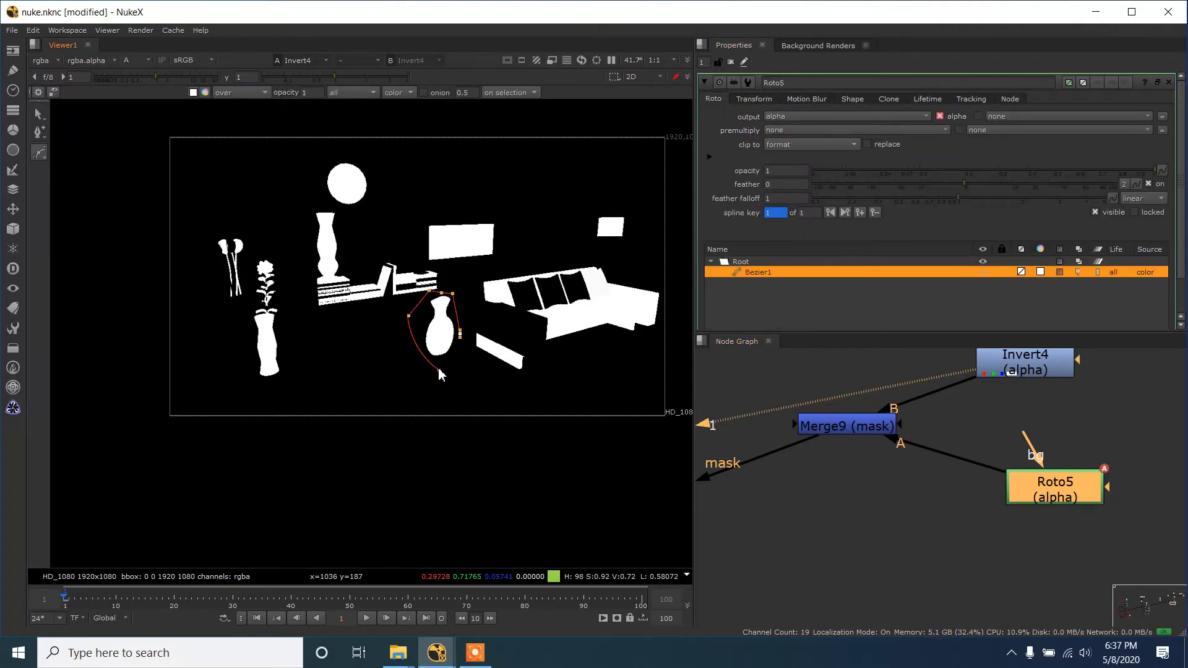
pyautogui.click(439, 369)
# - Display the masked ColorCorrect's result in full colour and inspect the two floor vases
pyautogui.scroll(-2, 1034, 516)
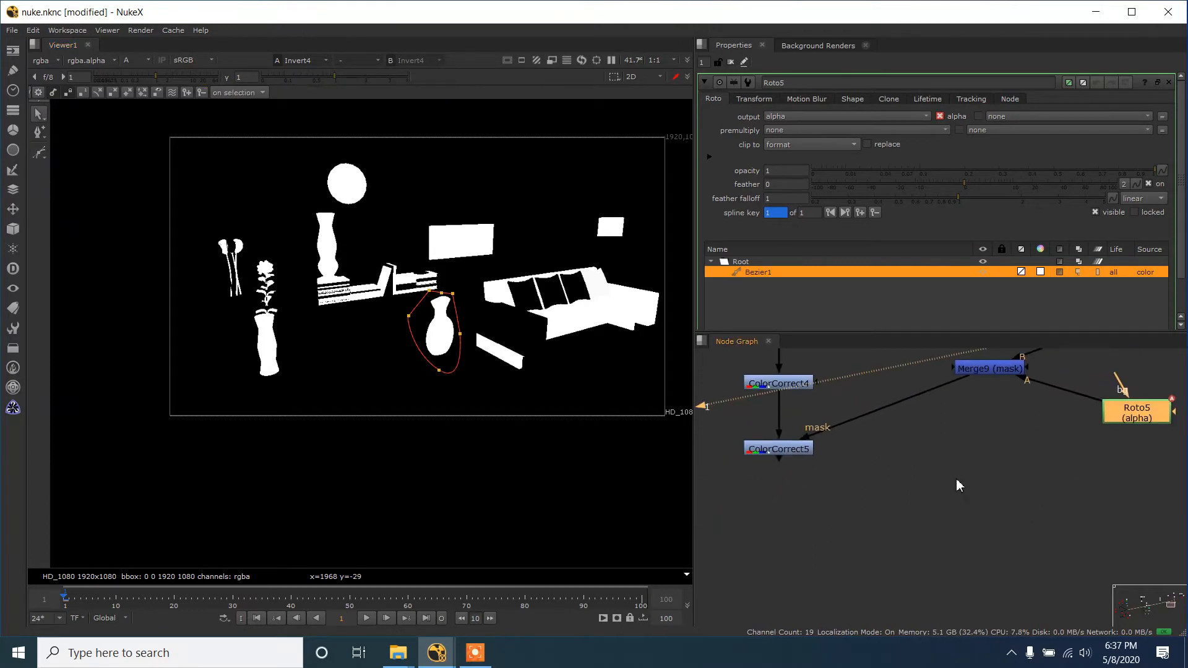
pyautogui.click(798, 448)
pyautogui.doubleClick(991, 367)
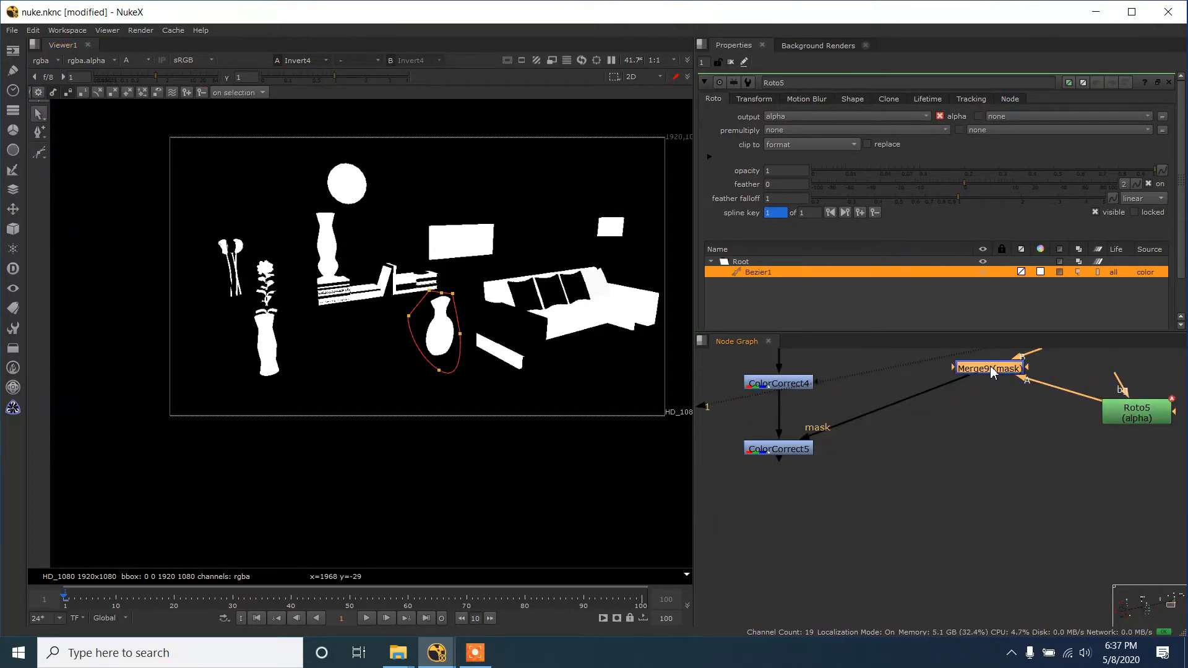
pyautogui.press('1')
pyautogui.press('1')
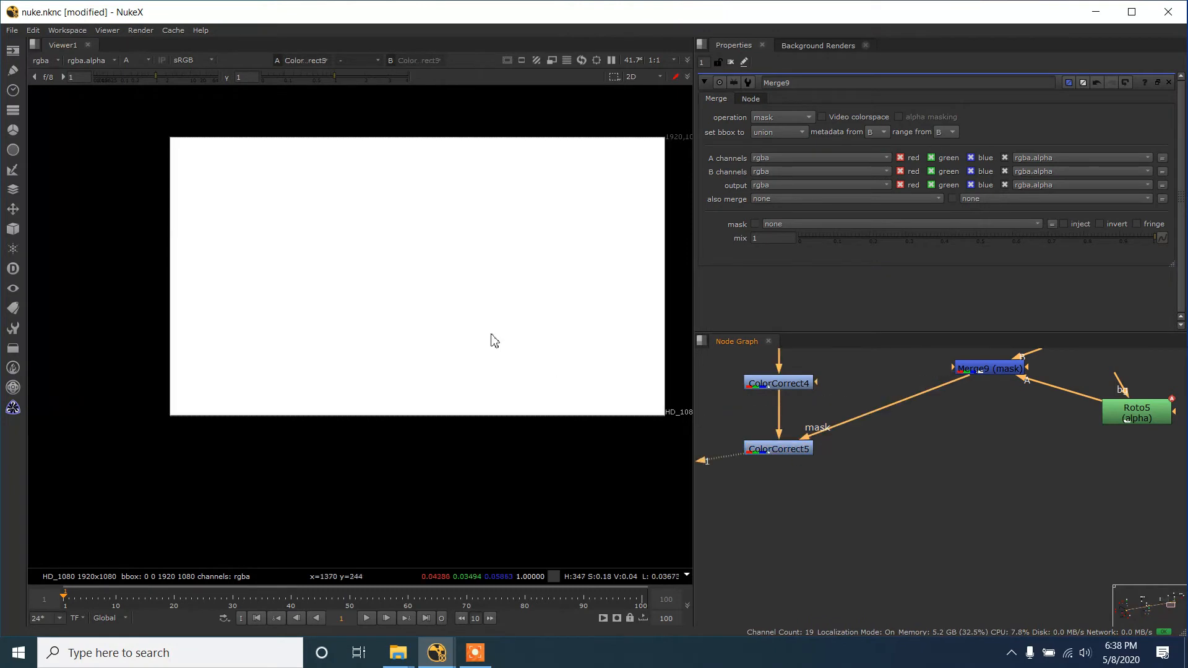
pyautogui.scroll(3, 489, 351)
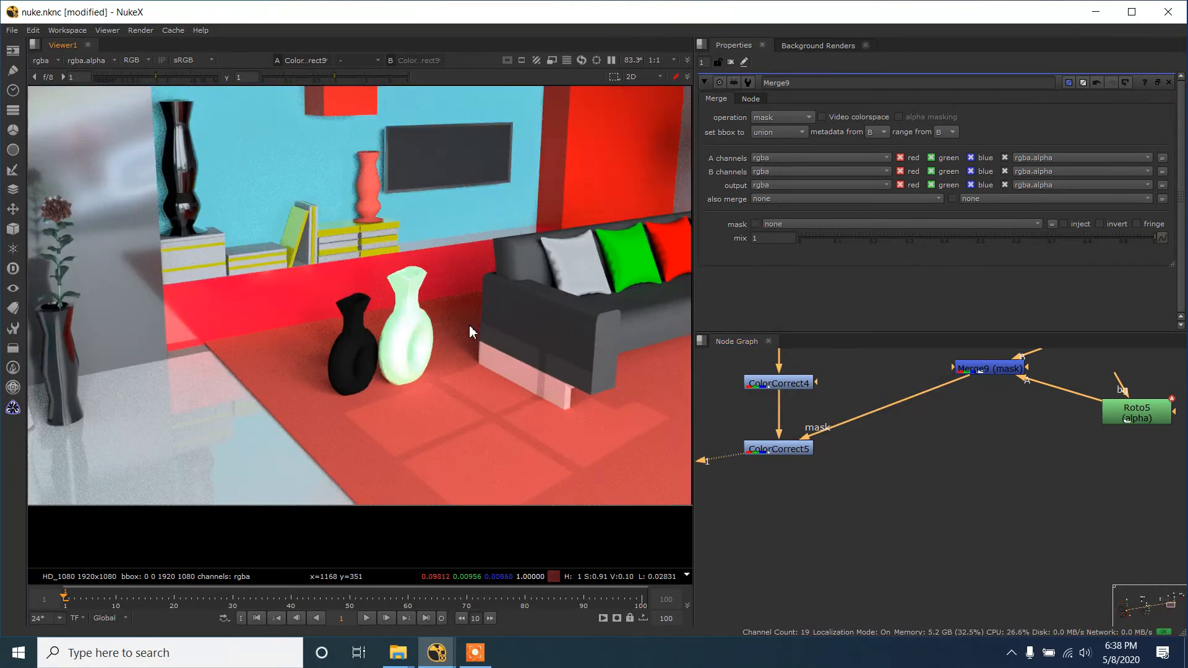
# - Set the masked ColorCorrect's master green gain to 0.23 to tint the isolated vase pink
pyautogui.doubleClick(786, 445)
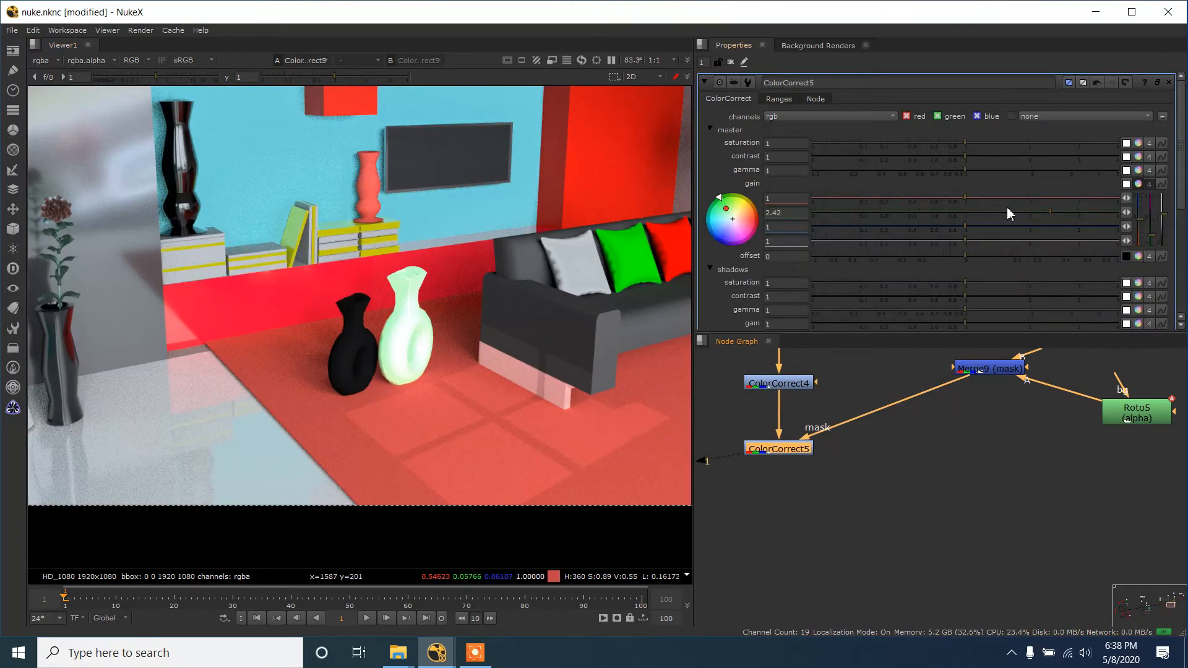
pyautogui.moveTo(1059, 210); pyautogui.dragTo(885, 228)
pyautogui.scroll(-2, 435, 225)
pyautogui.scroll(4, 439, 263)
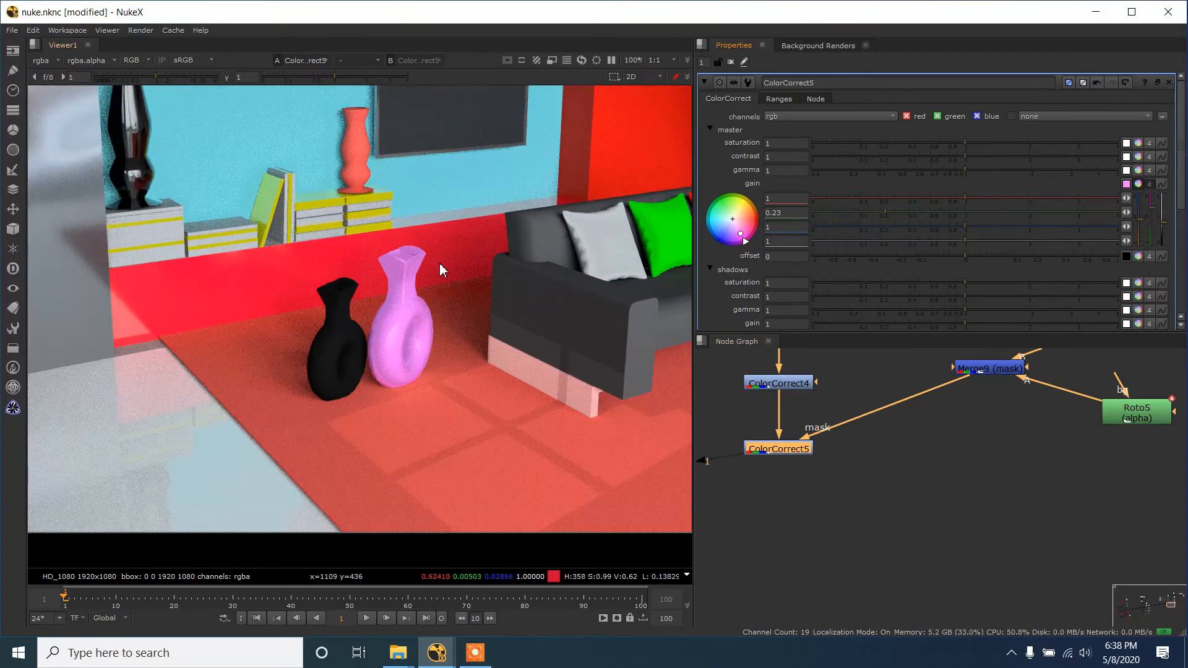
pyautogui.scroll(-2, 431, 329)
pyautogui.scroll(-4, 907, 489)
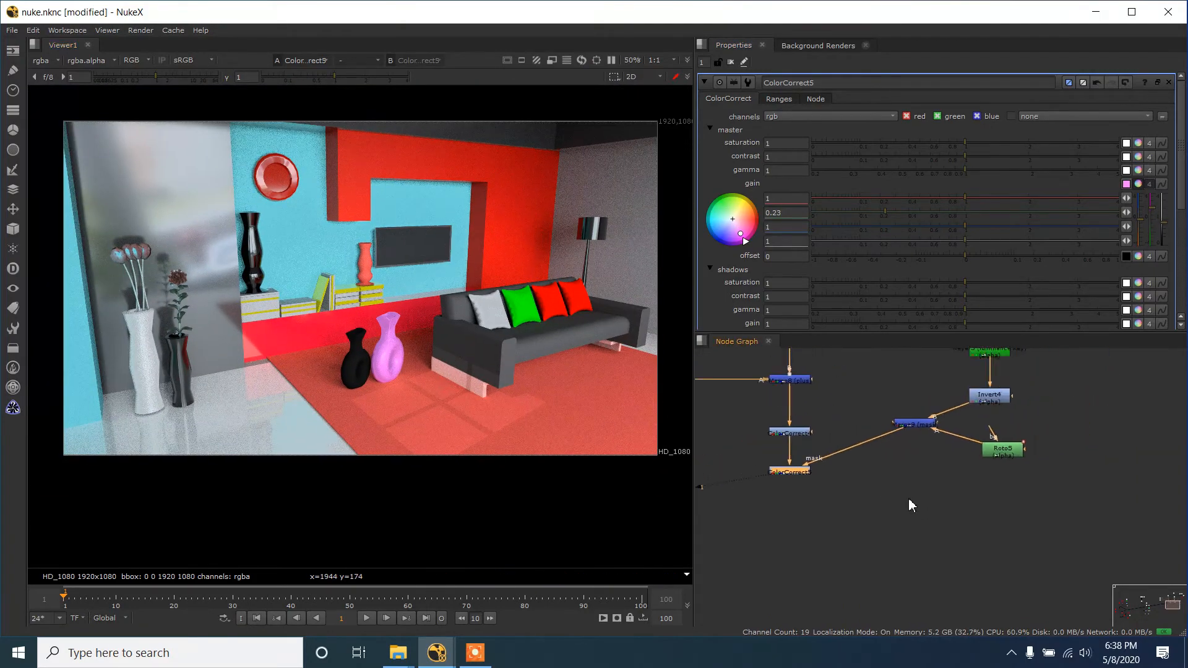
# - Move the Invert, Merge and Roto nodes together farther below the Keyer
pyautogui.scroll(4, 918, 388)
pyautogui.moveTo(865, 438); pyautogui.dragTo(997, 544)
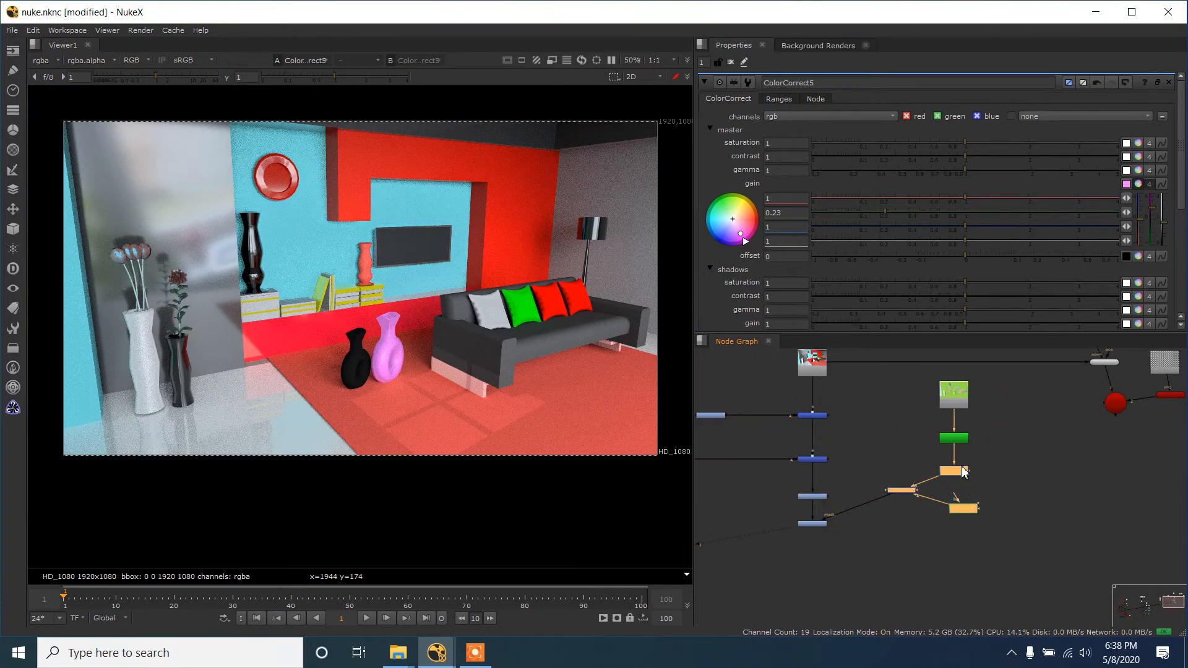
pyautogui.moveTo(965, 486); pyautogui.dragTo(965, 494)
# - Compare the ID pass with the final ColorCorrect result by displaying each in the viewer
pyautogui.click(954, 395)
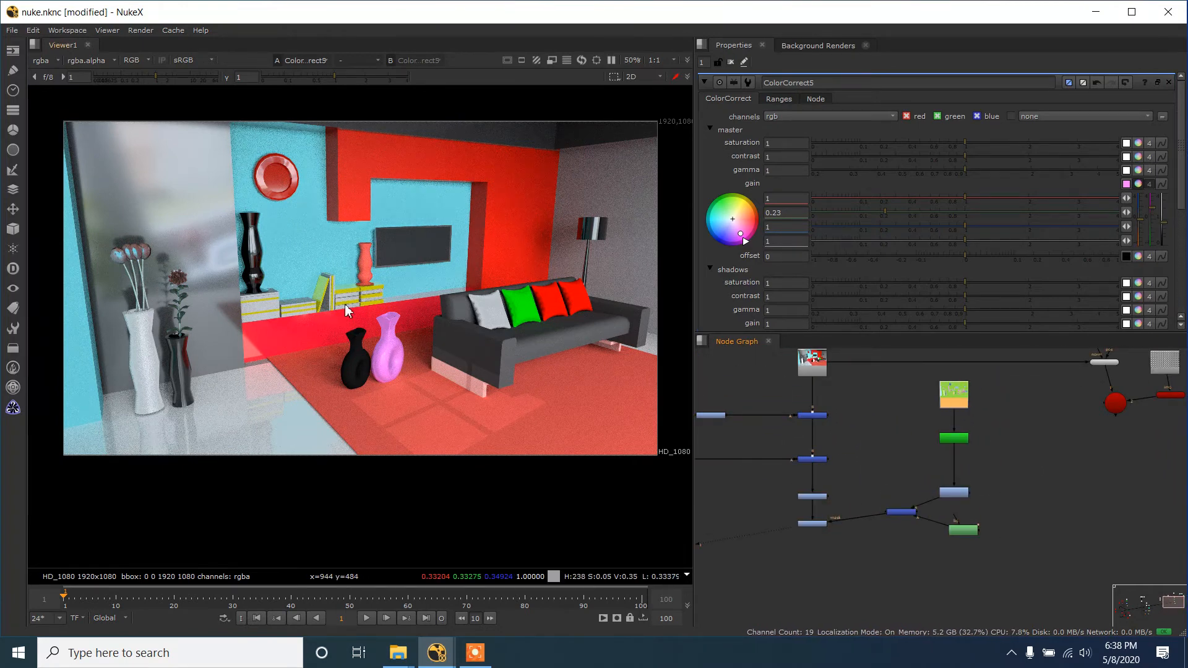
pyautogui.press('1')
pyautogui.scroll(-3, 306, 235)
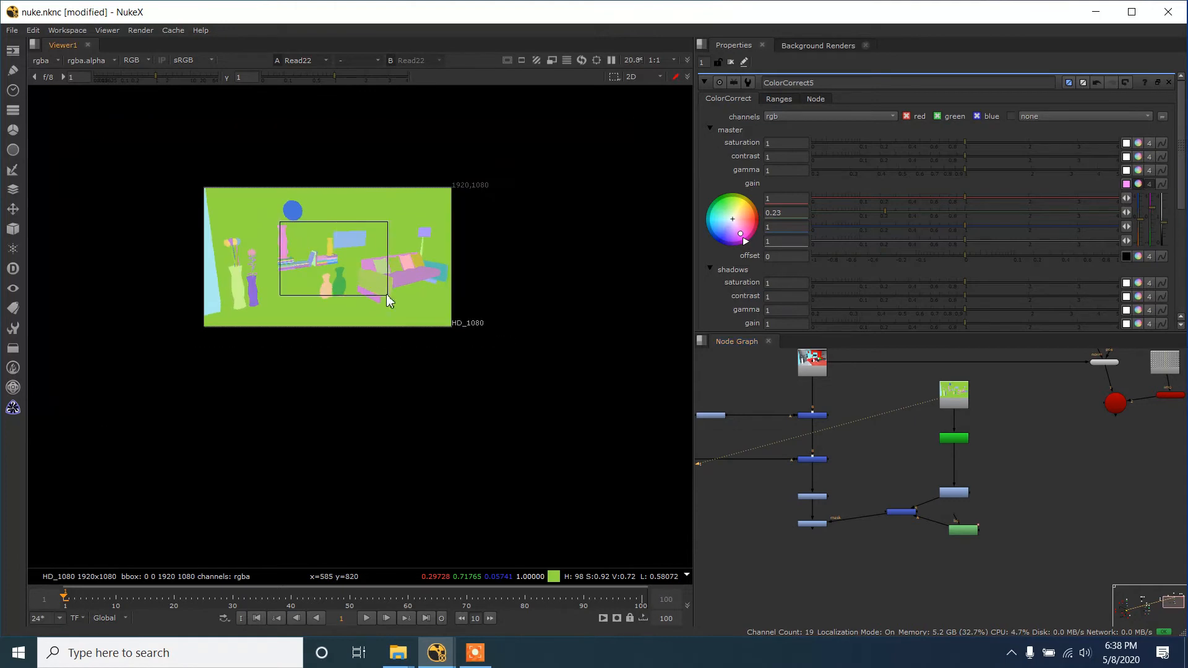
pyautogui.scroll(1, 386, 294)
pyautogui.click(812, 525)
pyautogui.press('1')
pyautogui.scroll(2, 410, 327)
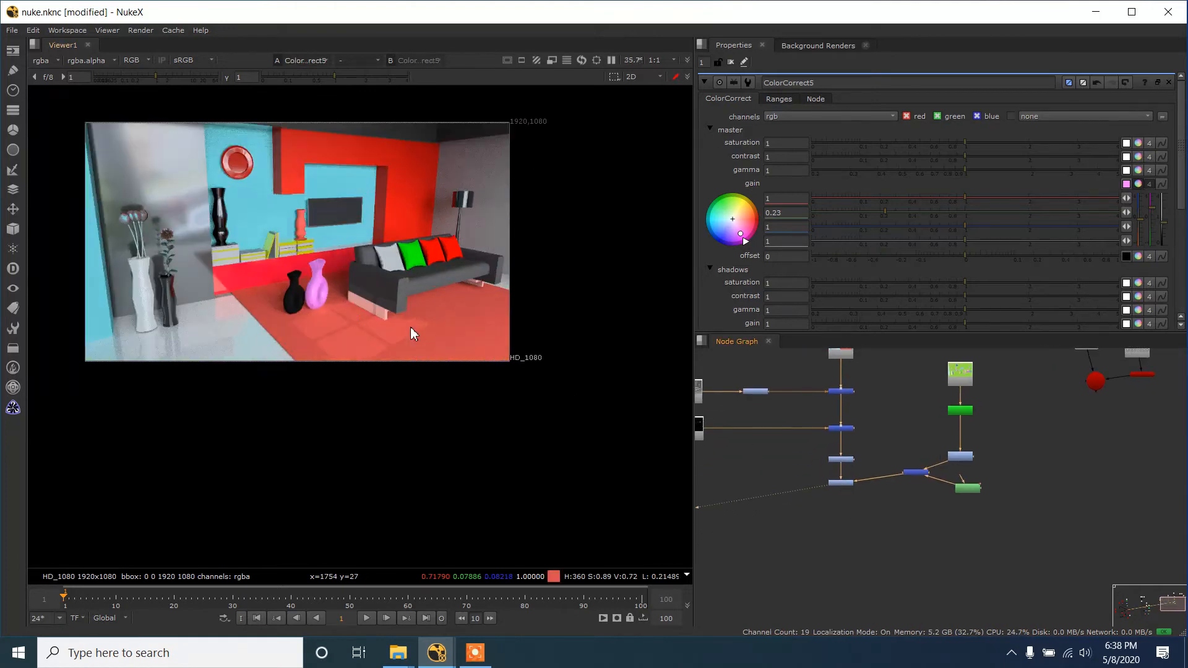
pyautogui.scroll(1, 403, 323)
pyautogui.scroll(2, 855, 493)
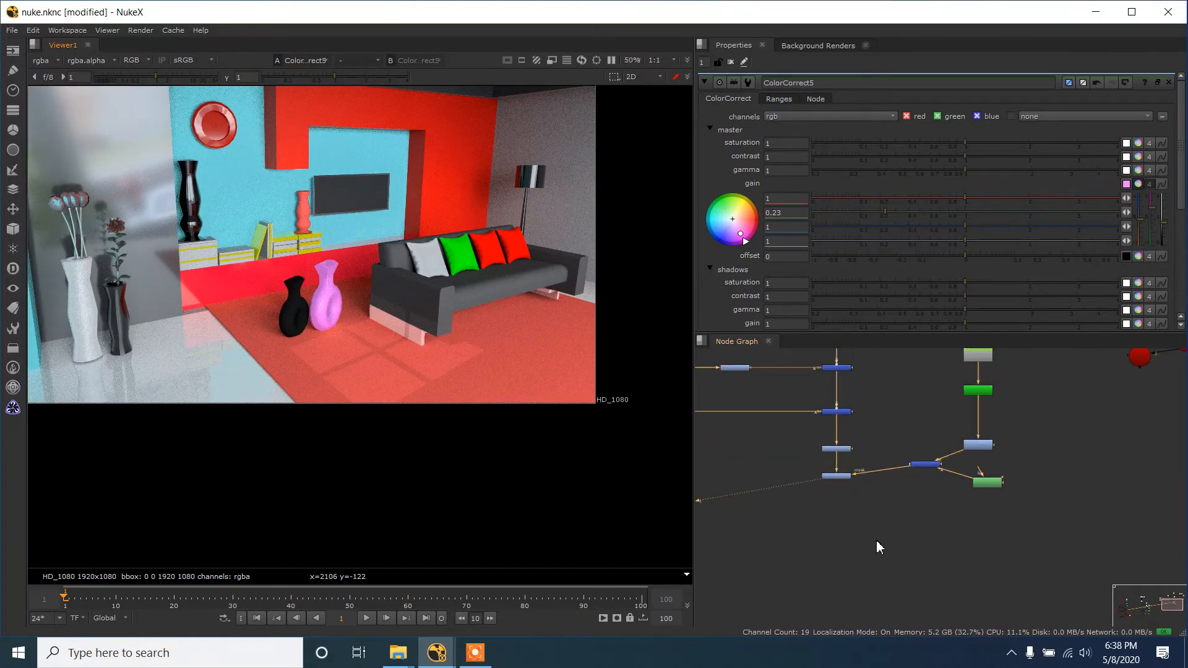
# - Add another Roto node and place it below the first Roto
pyautogui.press('o')
pyautogui.moveTo(894, 560); pyautogui.dragTo(1042, 512)
pyautogui.press('c')
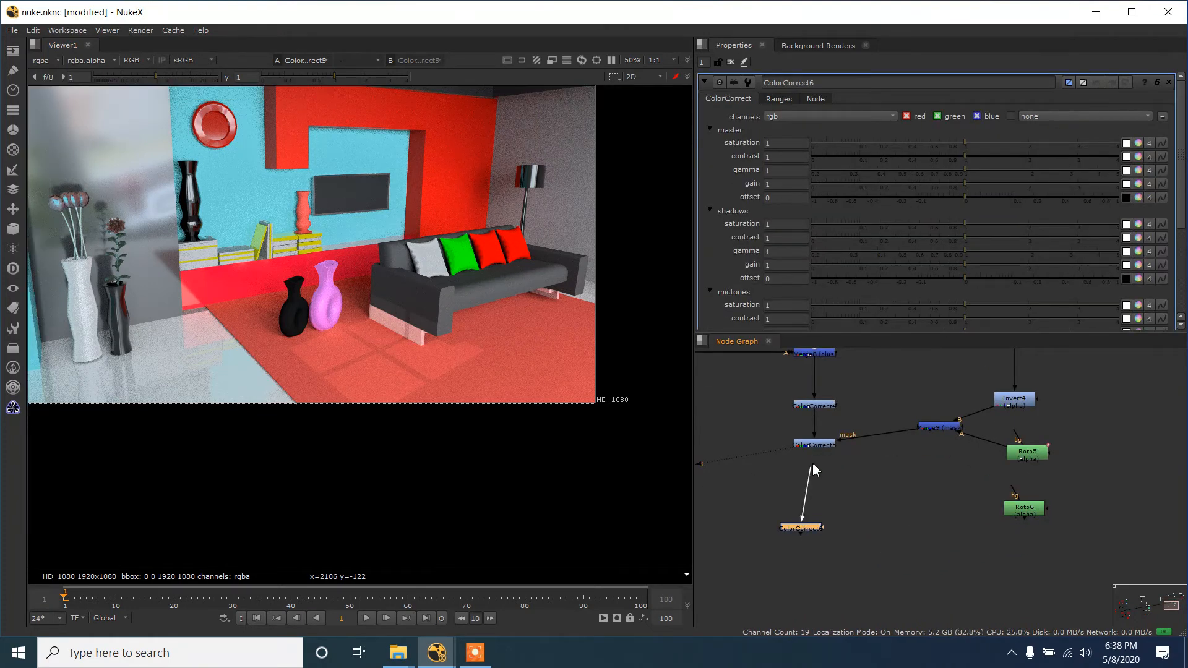
pyautogui.moveTo(801, 519); pyautogui.dragTo(822, 533)
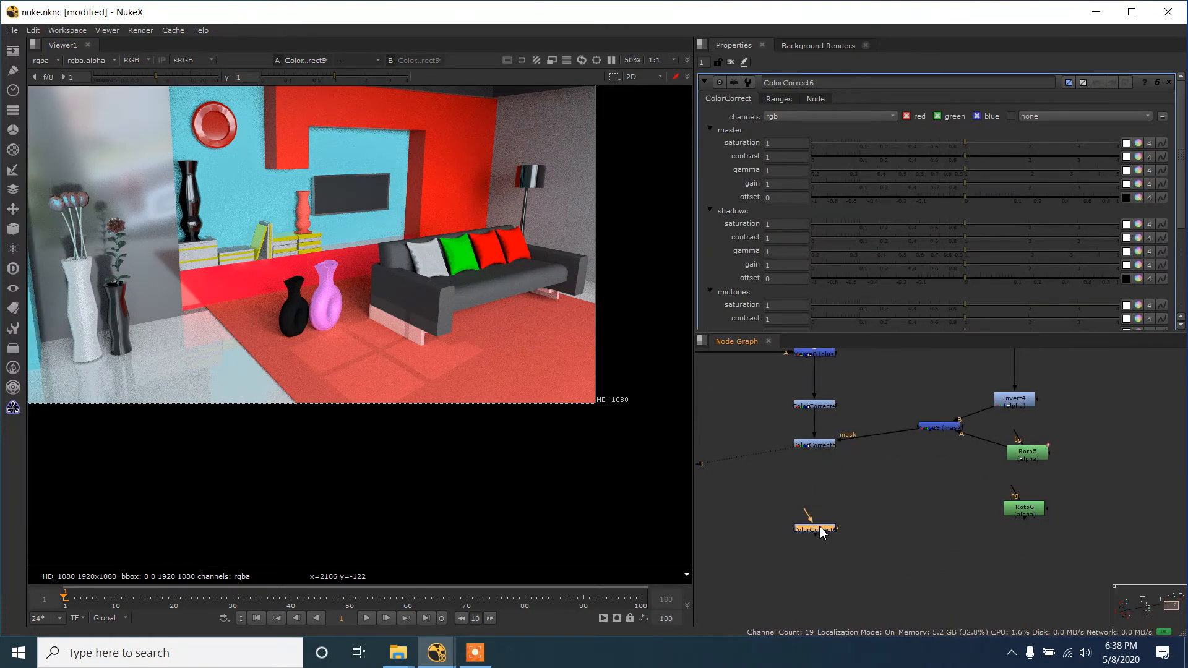
pyautogui.press('Delete')
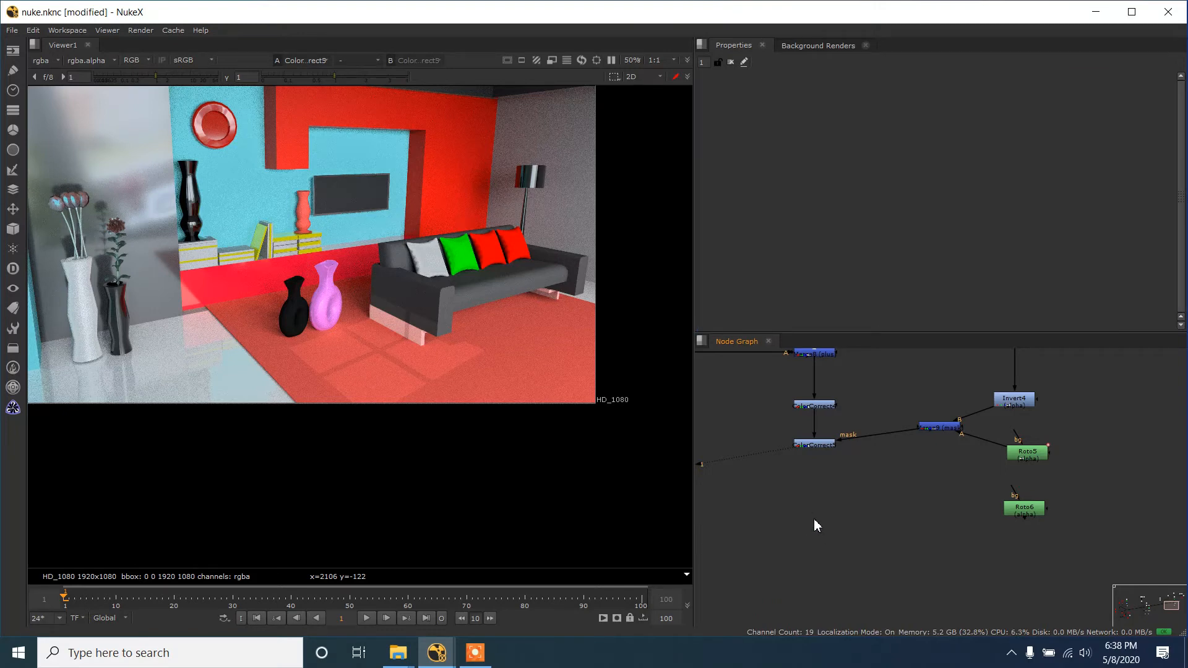
# - Add a Grade node after the last ColorCorrect, mask it with the new Roto, and align it in the node chain
pyautogui.press('g')
pyautogui.moveTo(815, 514); pyautogui.dragTo(1031, 511)
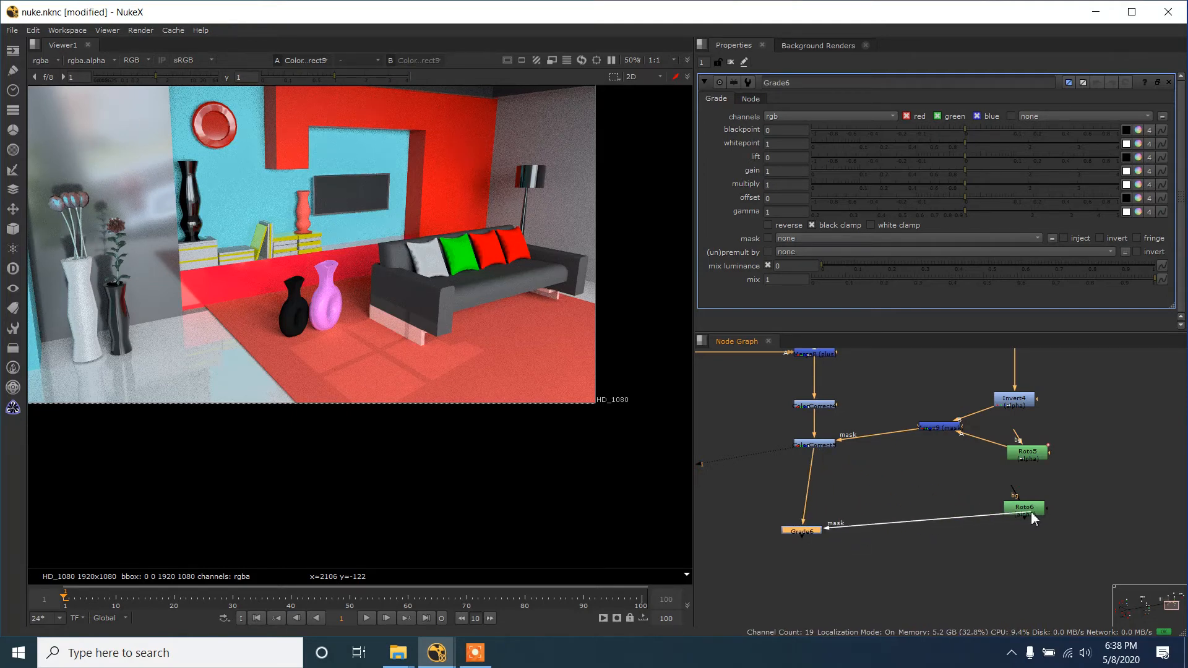
pyautogui.moveTo(795, 535); pyautogui.dragTo(818, 529)
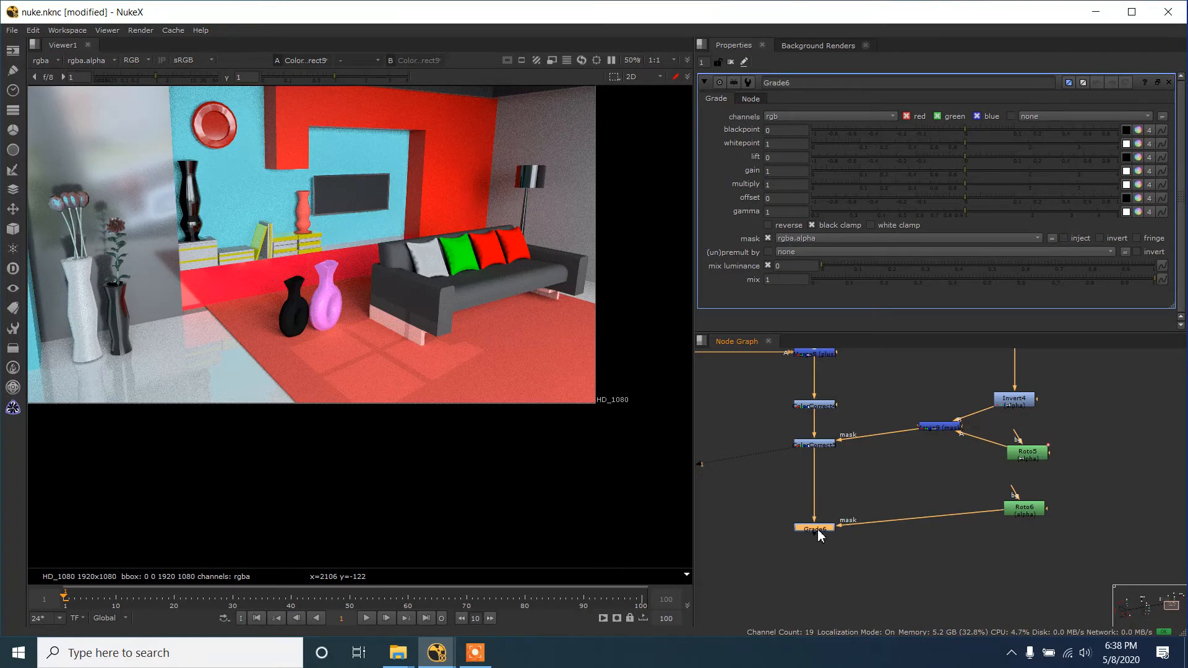
# - Draw a large ellipse in the new Roto node covering most of the room image
pyautogui.scroll(-2, 396, 317)
pyautogui.moveTo(191, 232)
pyautogui.mouseDown()
pyautogui.moveTo(590, 281)
pyautogui.moveTo(560, 254)
pyautogui.mouseUp()
pyautogui.moveTo(95, 186); pyautogui.dragTo(275, 373)
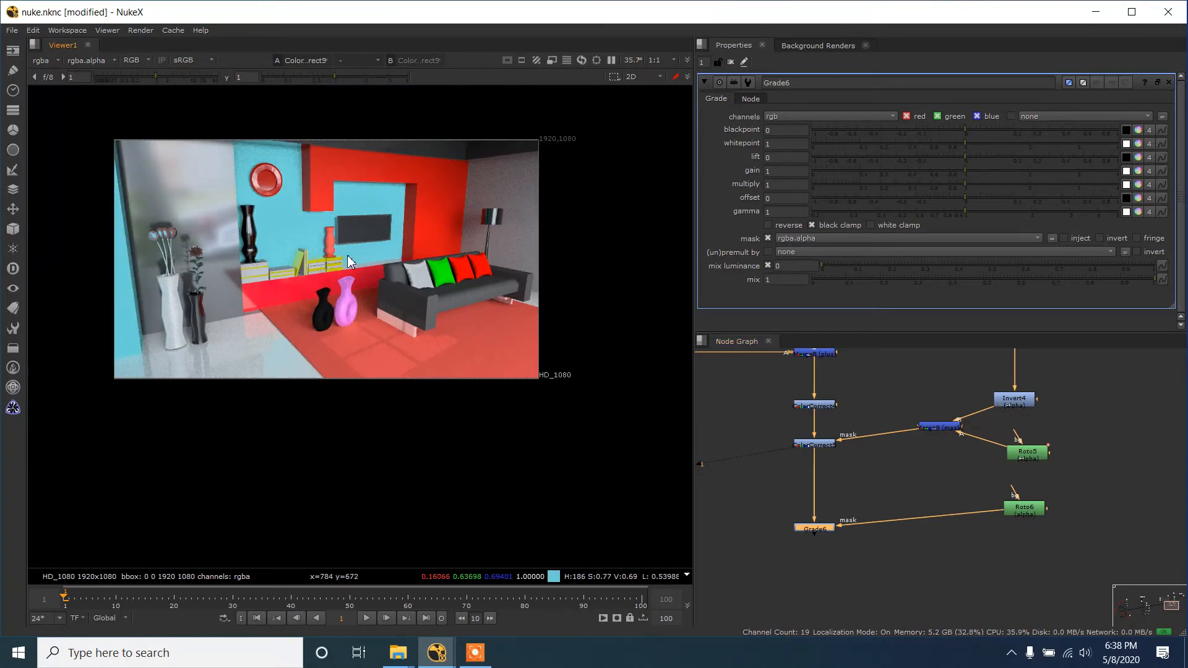
pyautogui.doubleClick(1027, 508)
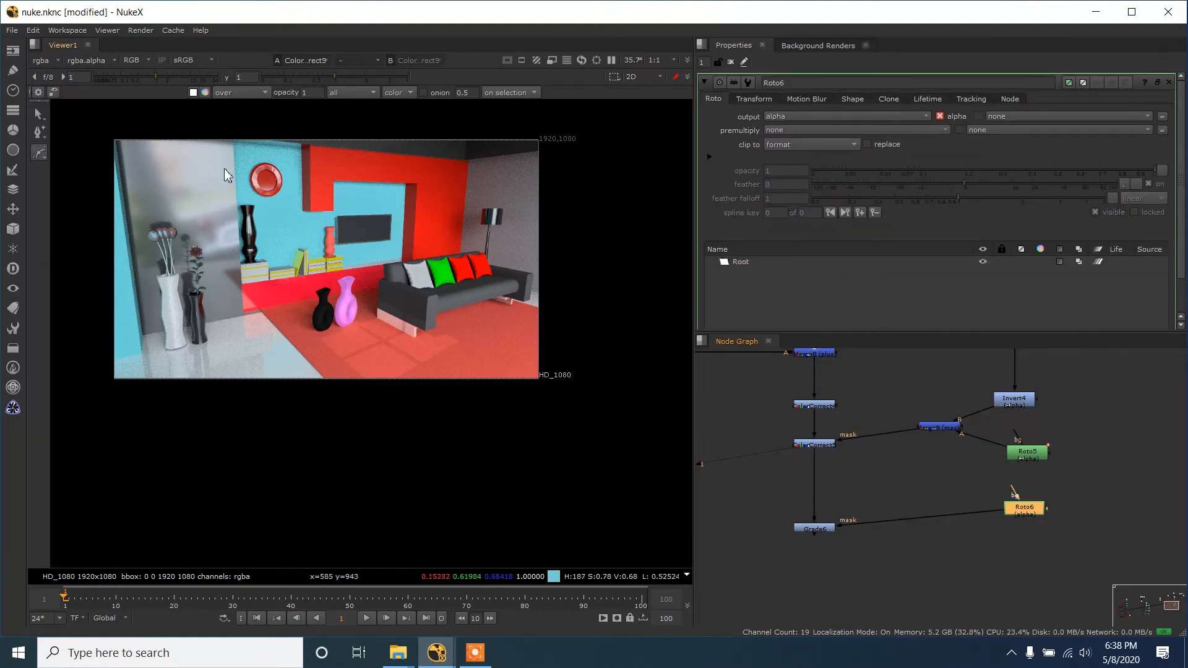
pyautogui.scroll(1, 163, 183)
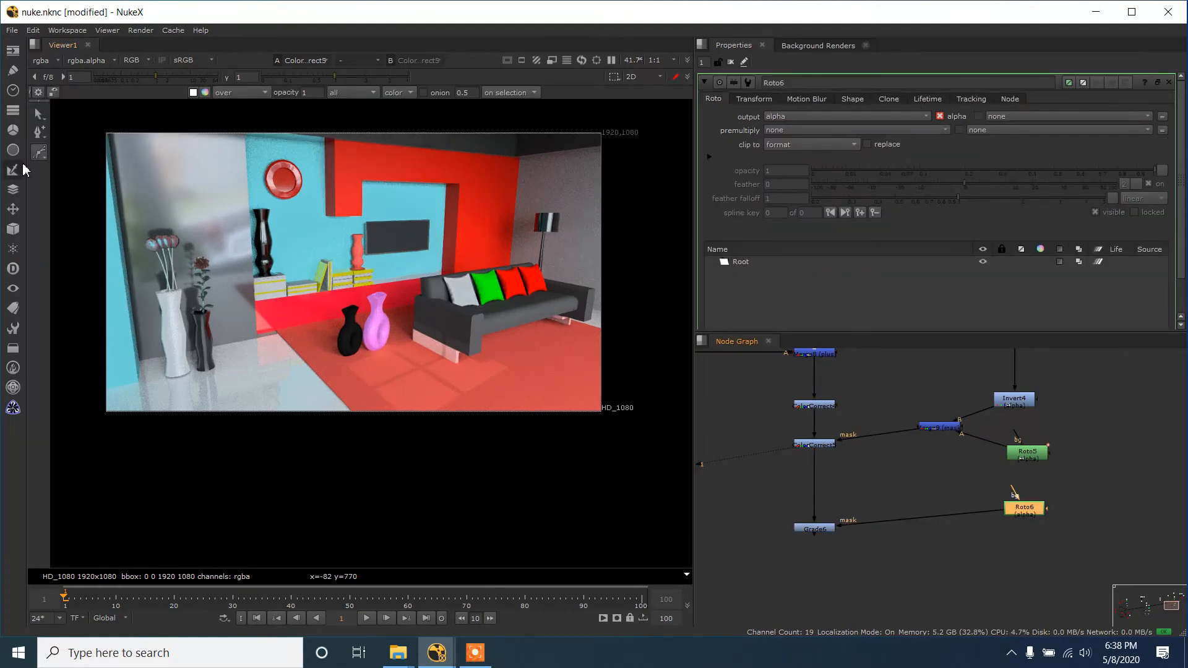
pyautogui.rightClick(38, 151)
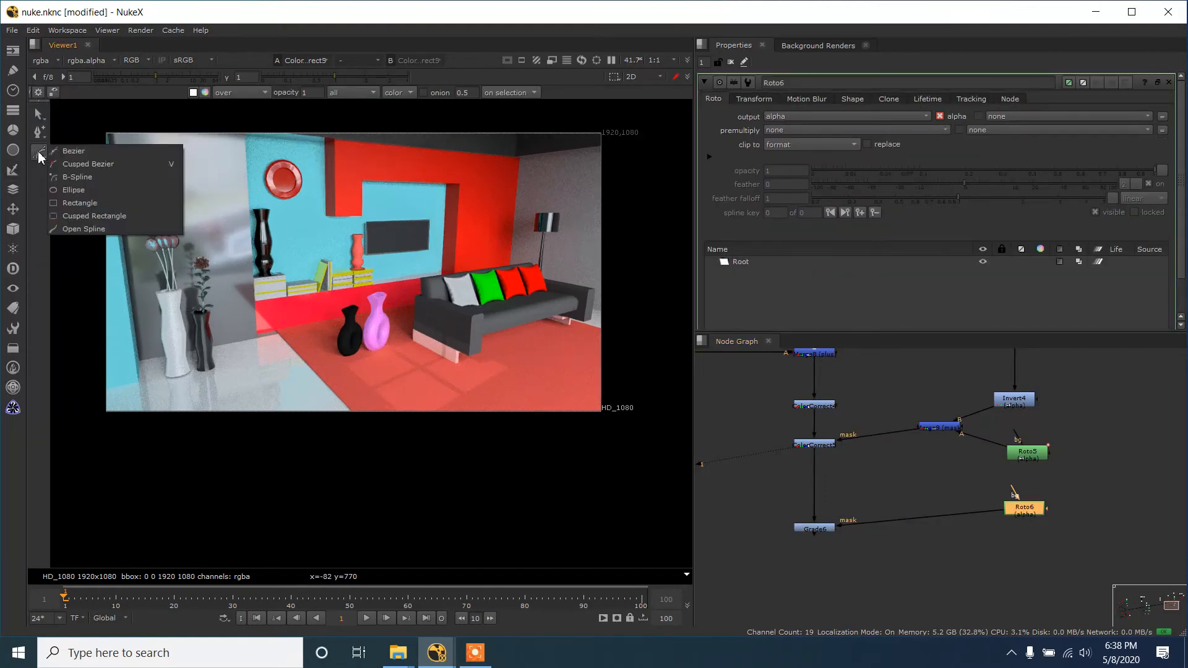
pyautogui.click(76, 189)
pyautogui.moveTo(150, 144); pyautogui.dragTo(593, 431)
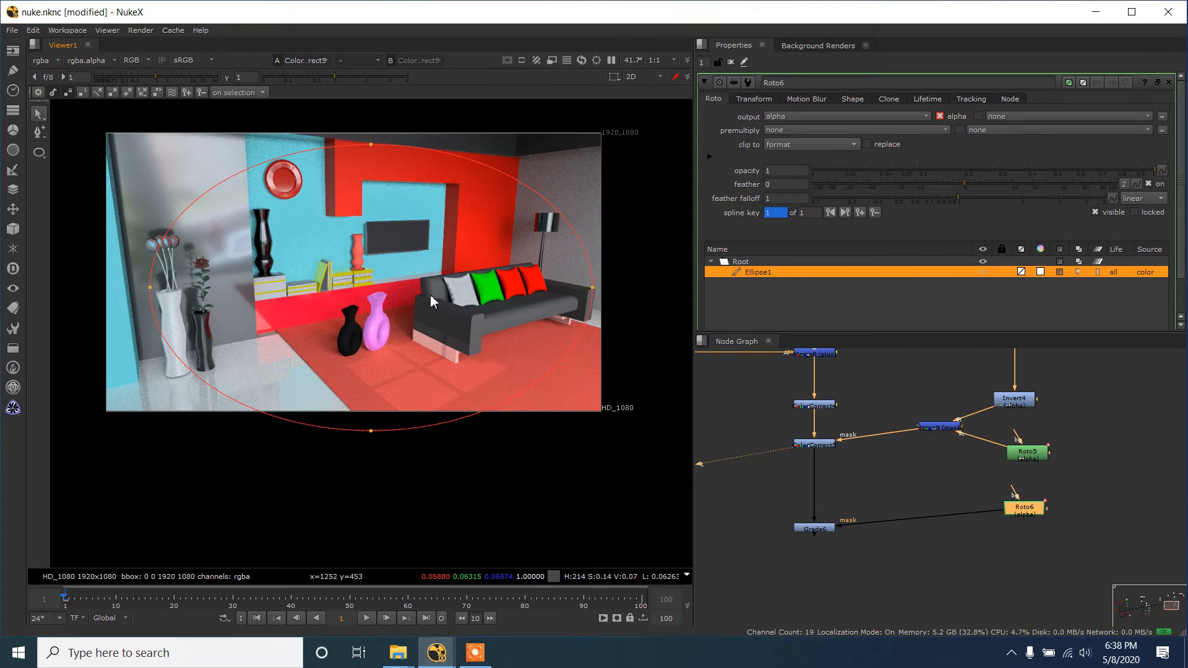
# - Pull the ellipse's feather points inward on all four sides to create a soft edge inside the shape
pyautogui.hotkey('ctrl', 's')
pyautogui.click(410, 262)
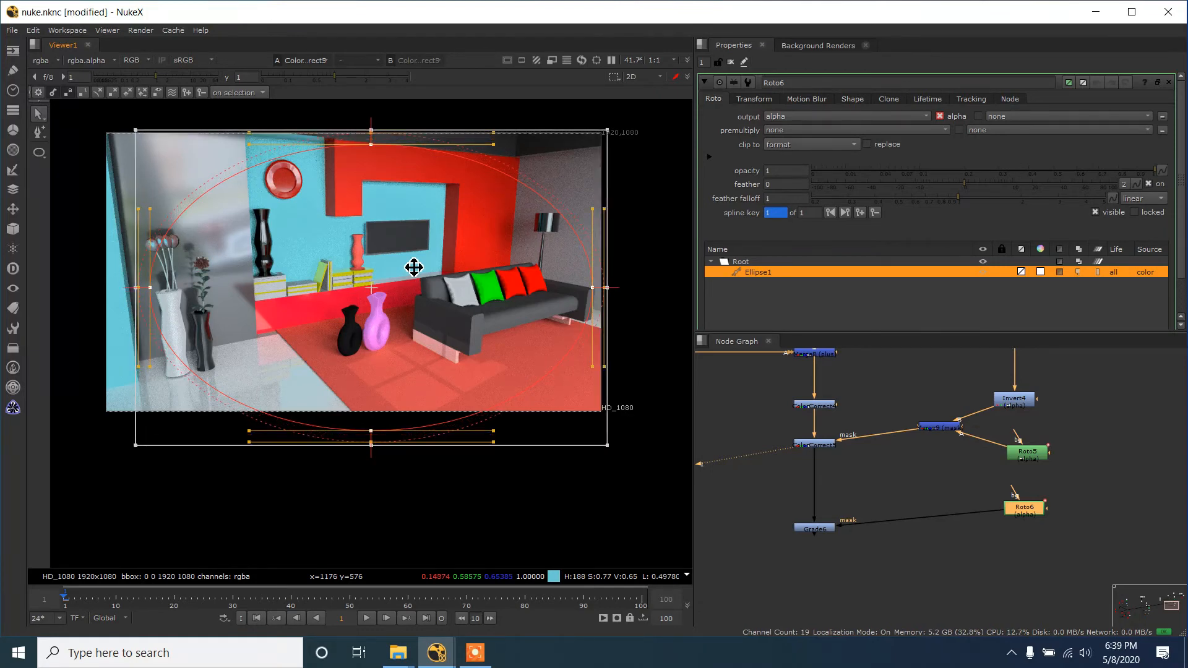
pyautogui.click(388, 111)
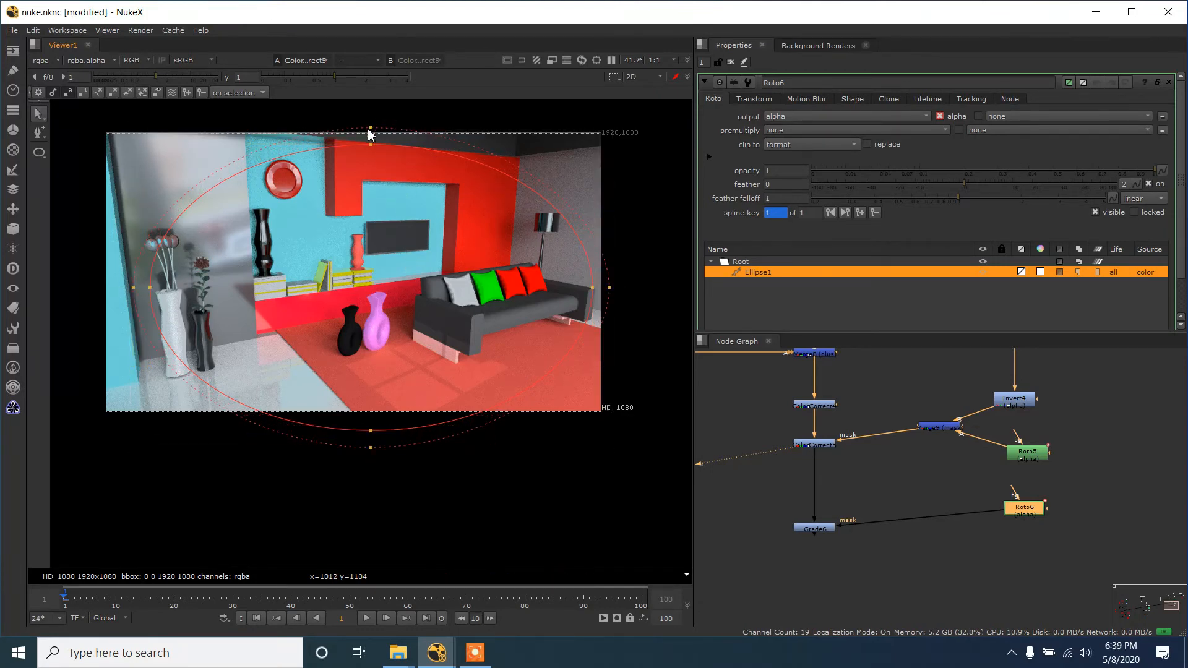
pyautogui.moveTo(368, 129); pyautogui.dragTo(369, 194)
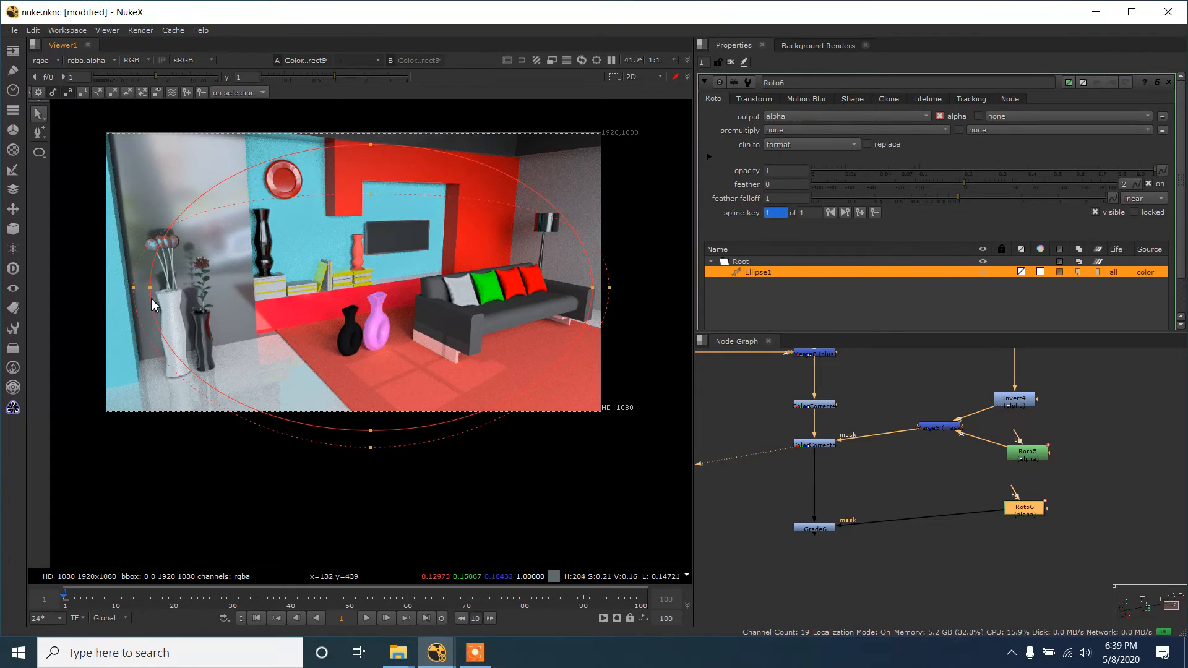
pyautogui.moveTo(133, 287); pyautogui.dragTo(211, 290)
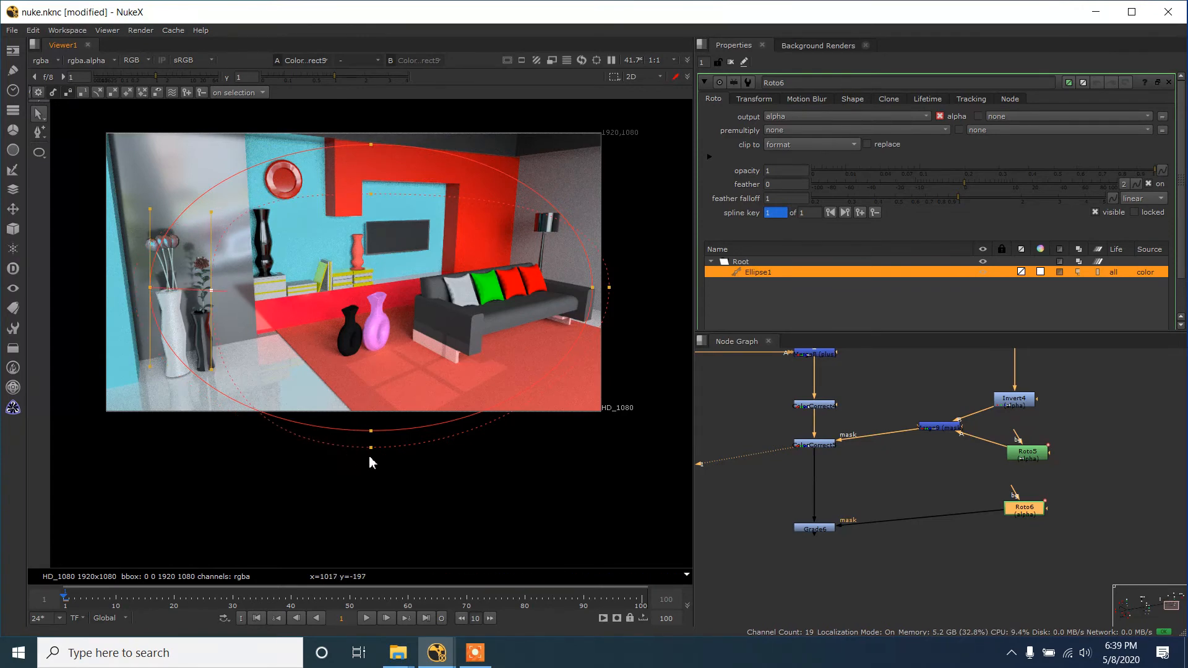
pyautogui.moveTo(371, 448); pyautogui.dragTo(371, 389)
pyautogui.moveTo(610, 287); pyautogui.dragTo(533, 288)
# - Select all the ellipse's points and move the shape until it is centred over the room image
pyautogui.press('-')
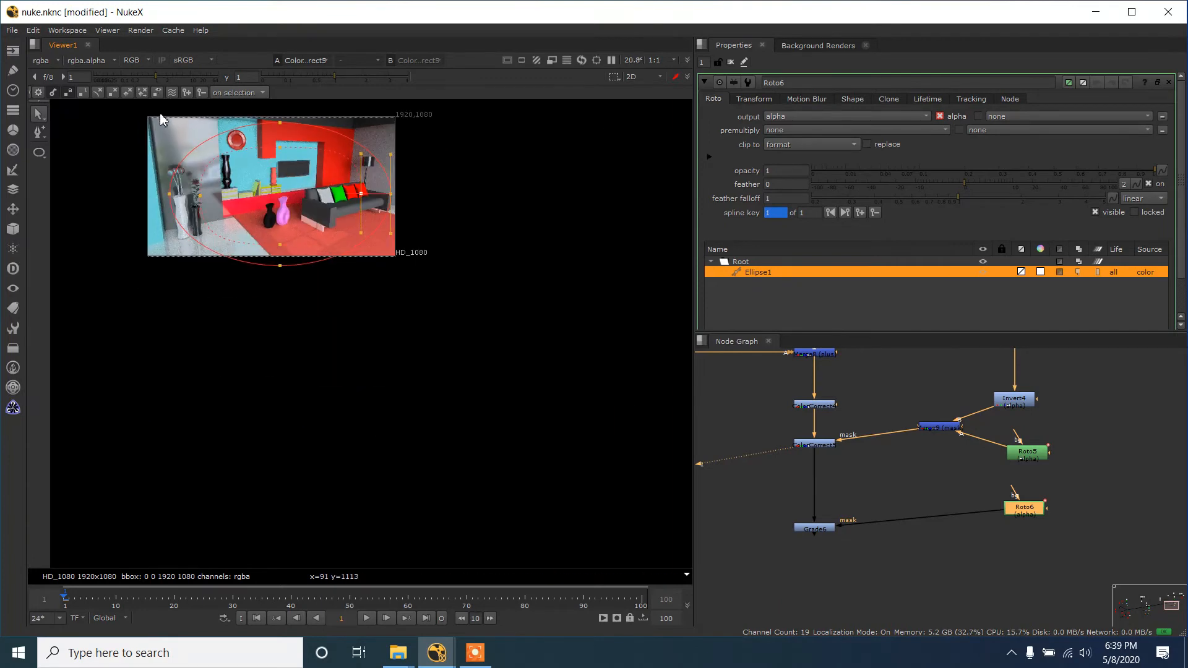
pyautogui.scroll(1, 160, 113)
pyautogui.moveTo(160, 113); pyautogui.dragTo(497, 427)
pyautogui.scroll(1, 165, 185)
pyautogui.moveTo(328, 291); pyautogui.dragTo(298, 282)
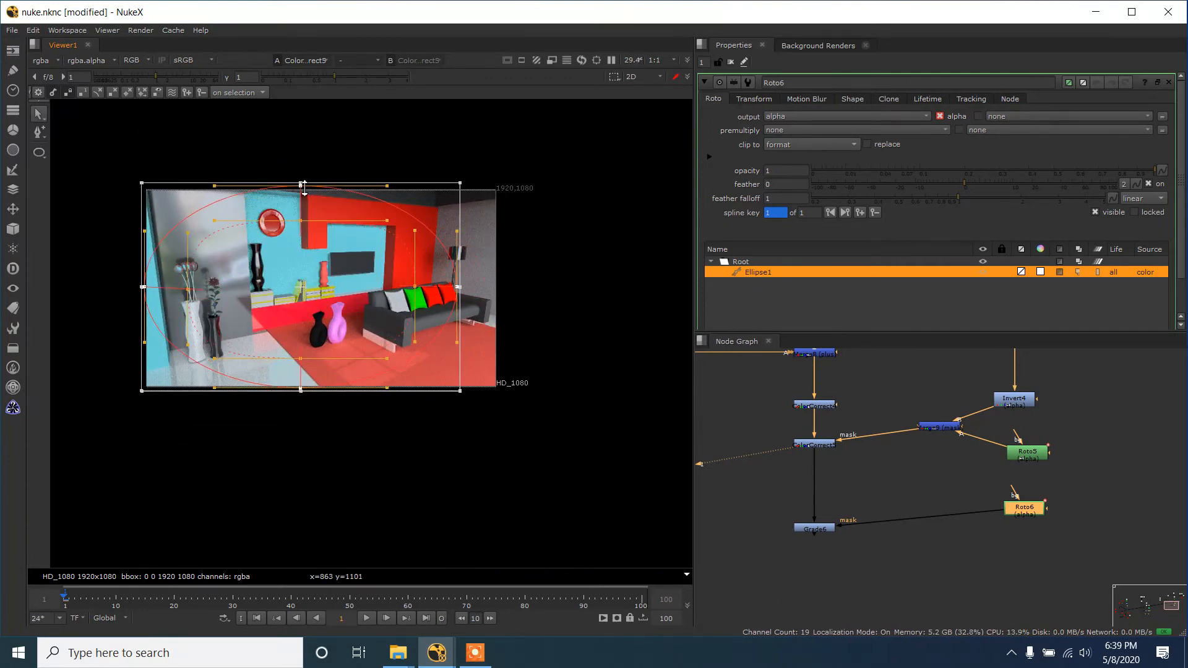
pyautogui.moveTo(304, 187); pyautogui.dragTo(305, 226)
pyautogui.click(316, 205)
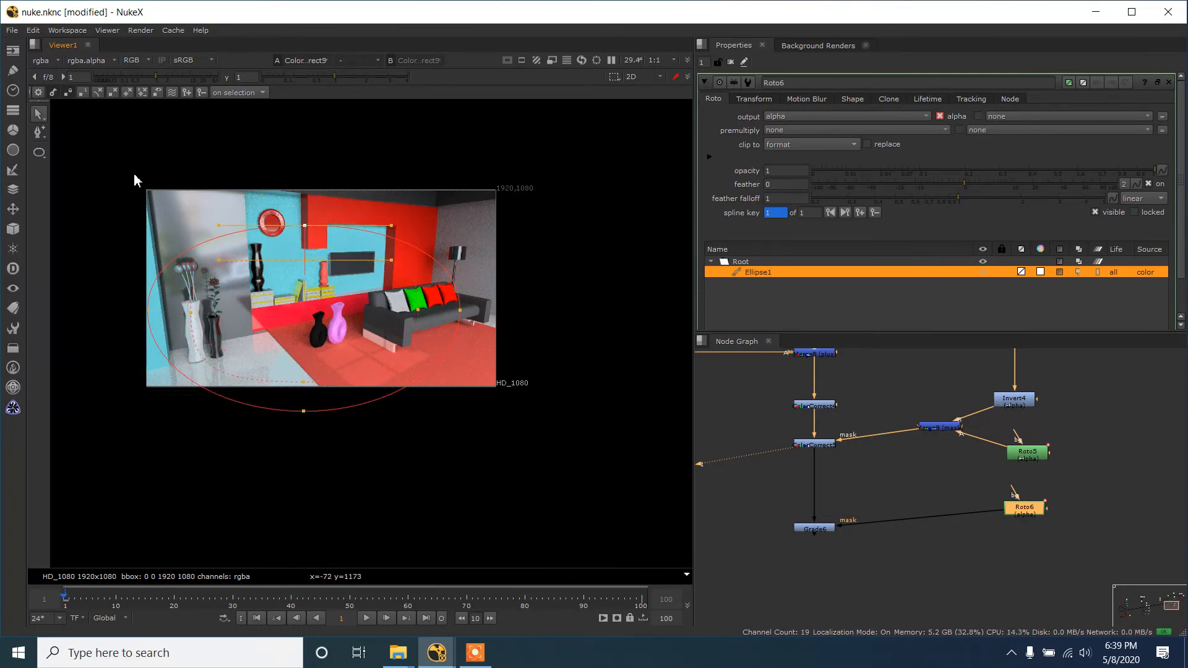
pyautogui.moveTo(136, 179); pyautogui.dragTo(470, 500)
pyautogui.moveTo(365, 353); pyautogui.dragTo(381, 334)
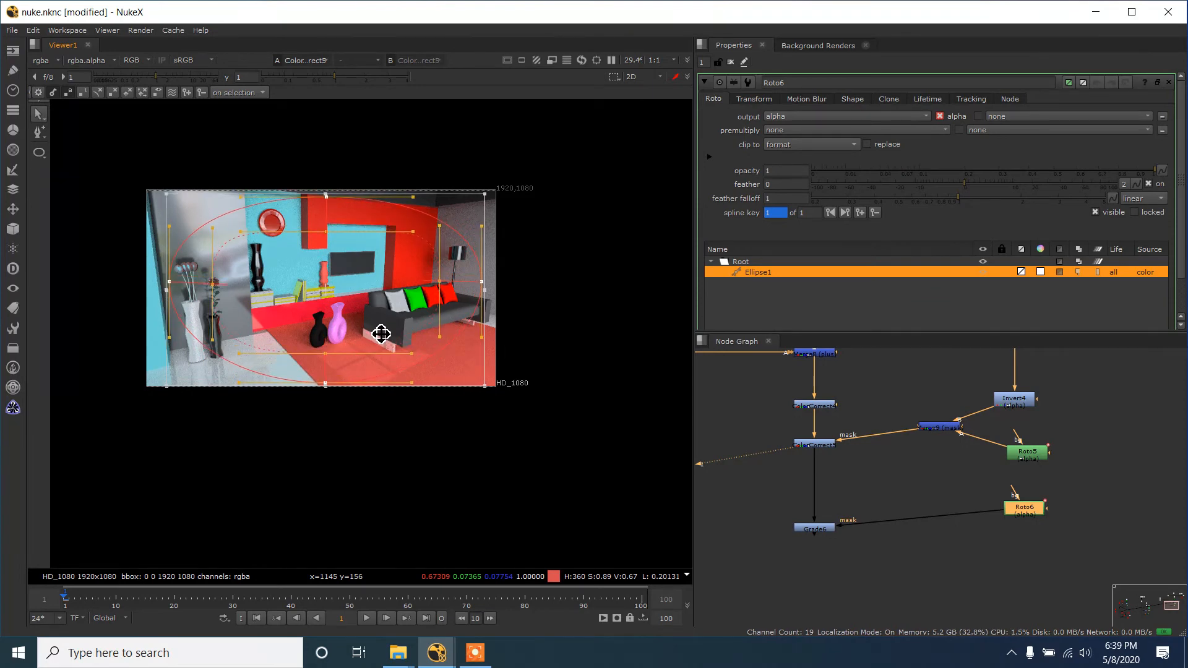
# - Open the settings of the Grade masked by the new Roto and show its output in the viewer
pyautogui.scroll(2, 842, 548)
pyautogui.doubleClick(823, 527)
pyautogui.press('1')
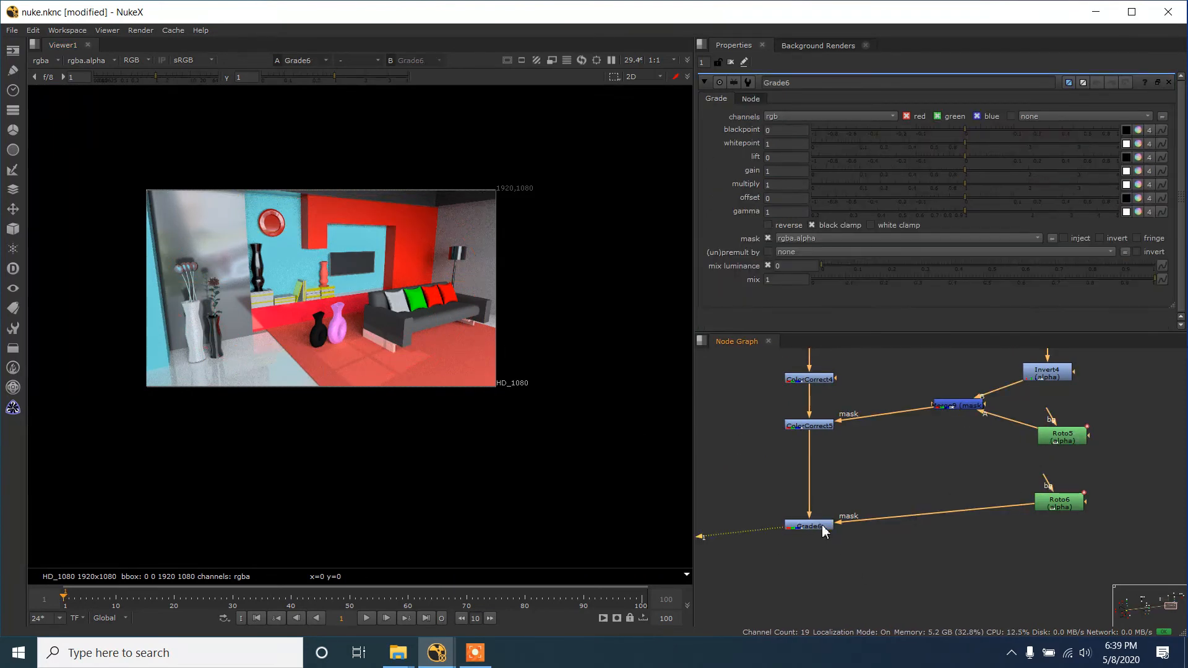
pyautogui.click(823, 527)
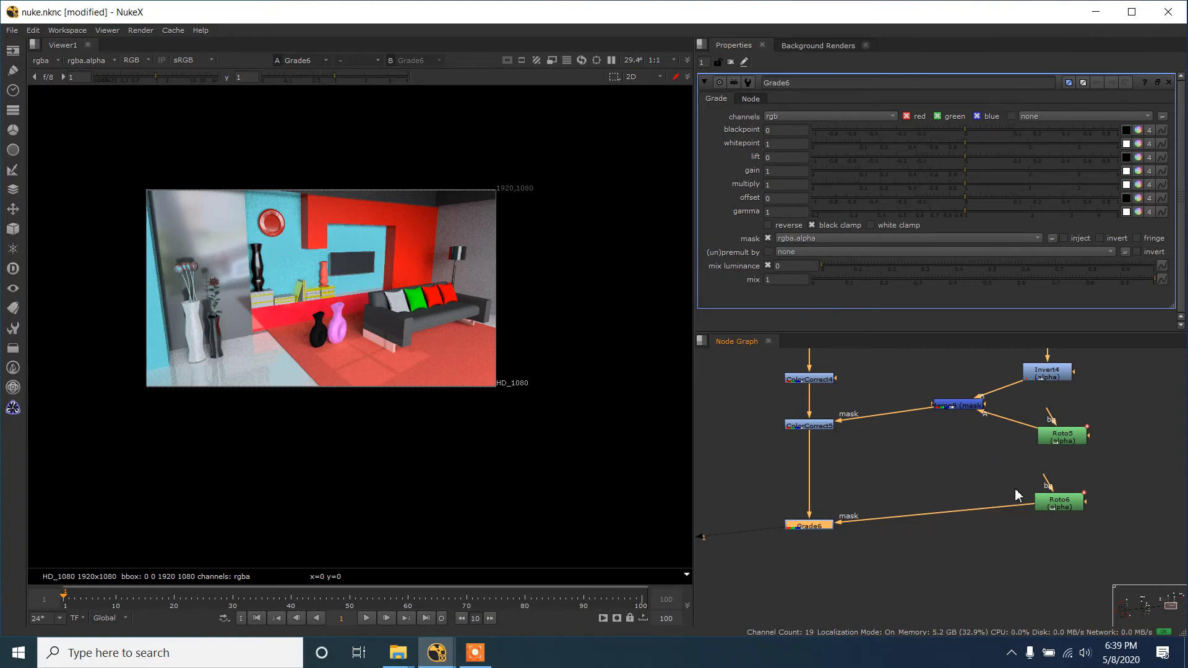
# - Try a green gain of 1.39 on the Grade, undo it, and set the overall gain to 0.46
pyautogui.click(1138, 172)
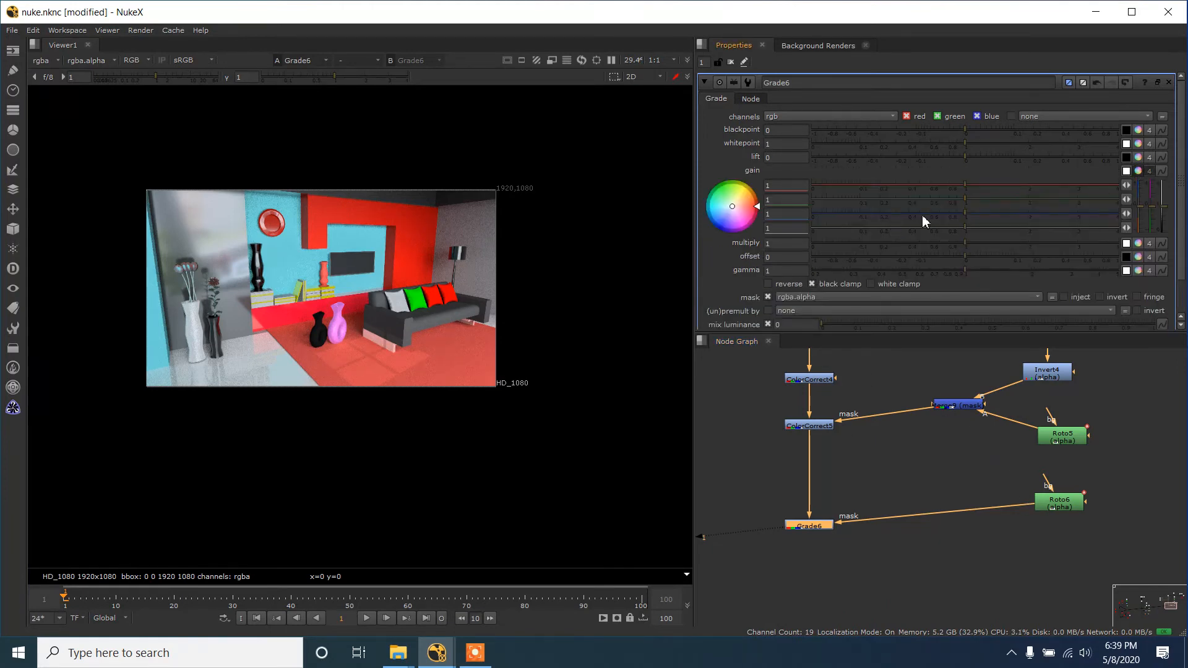
pyautogui.moveTo(963, 199); pyautogui.dragTo(993, 196)
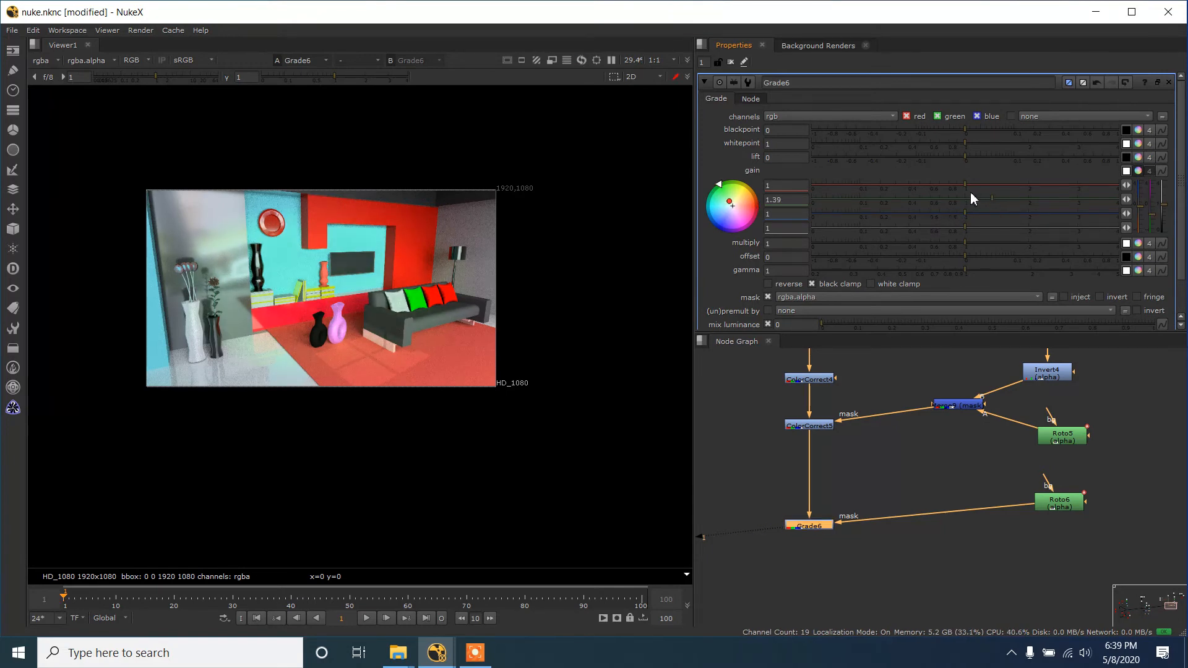
pyautogui.hotkey('ctrl', 'z')
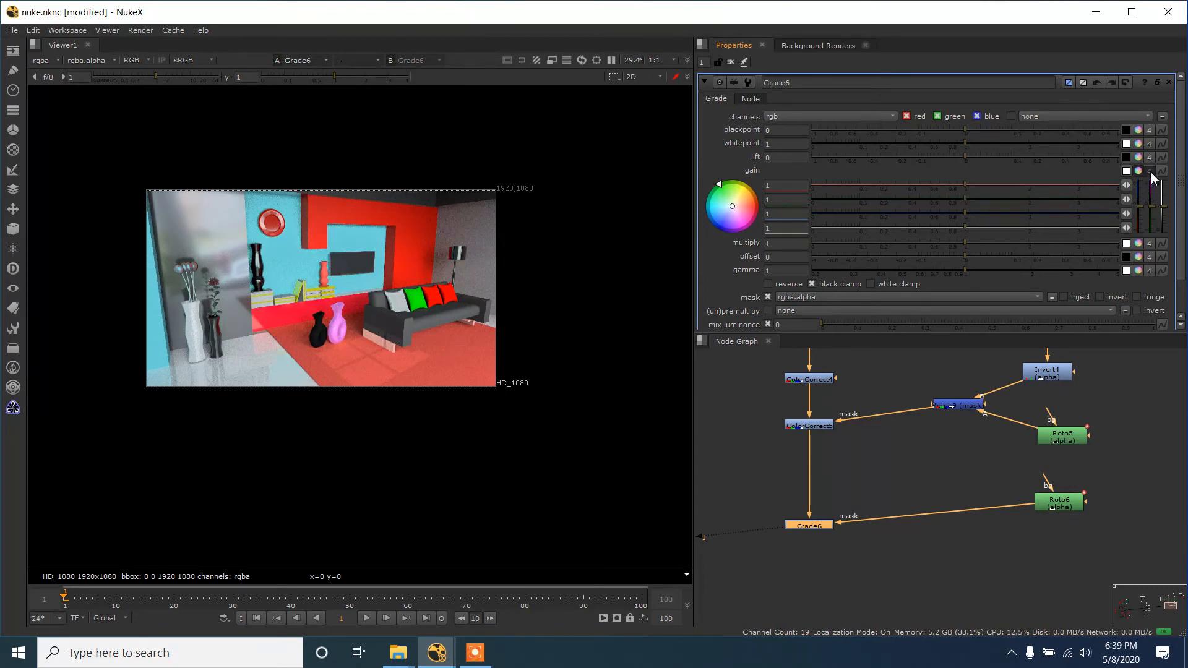
pyautogui.click(1149, 171)
pyautogui.moveTo(969, 171); pyautogui.dragTo(916, 173)
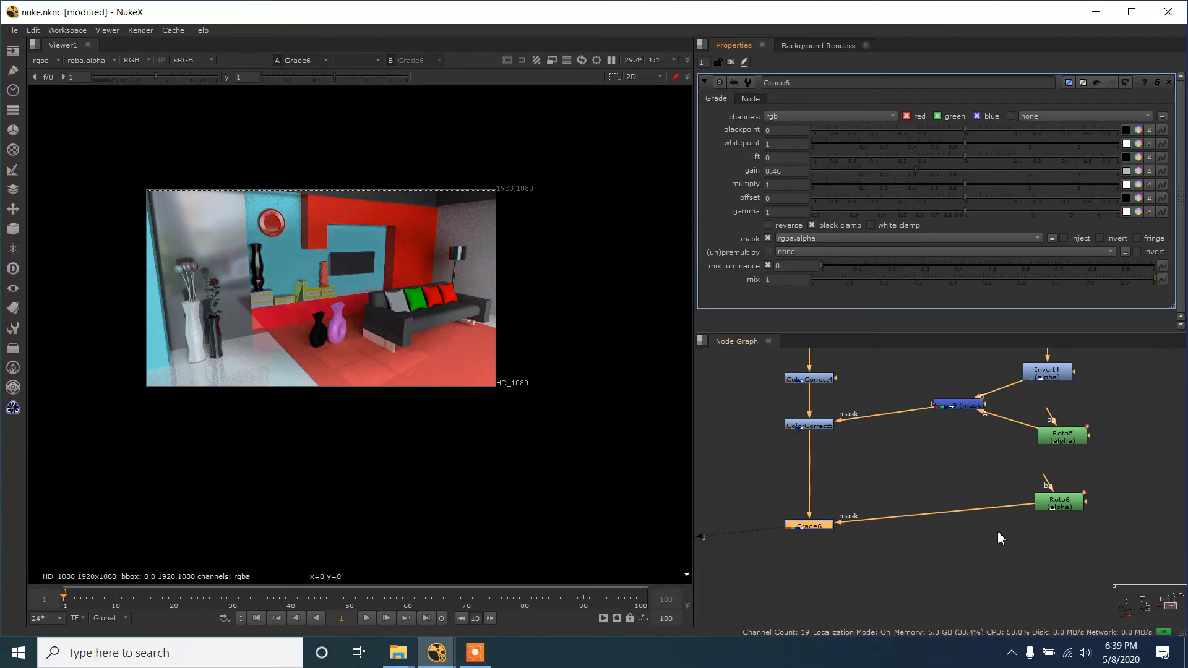
# - Insert an Invert node on the mask connection between the new Roto and the Grade
pyautogui.click(952, 525)
pyautogui.press('Tab')
pyautogui.write('in')
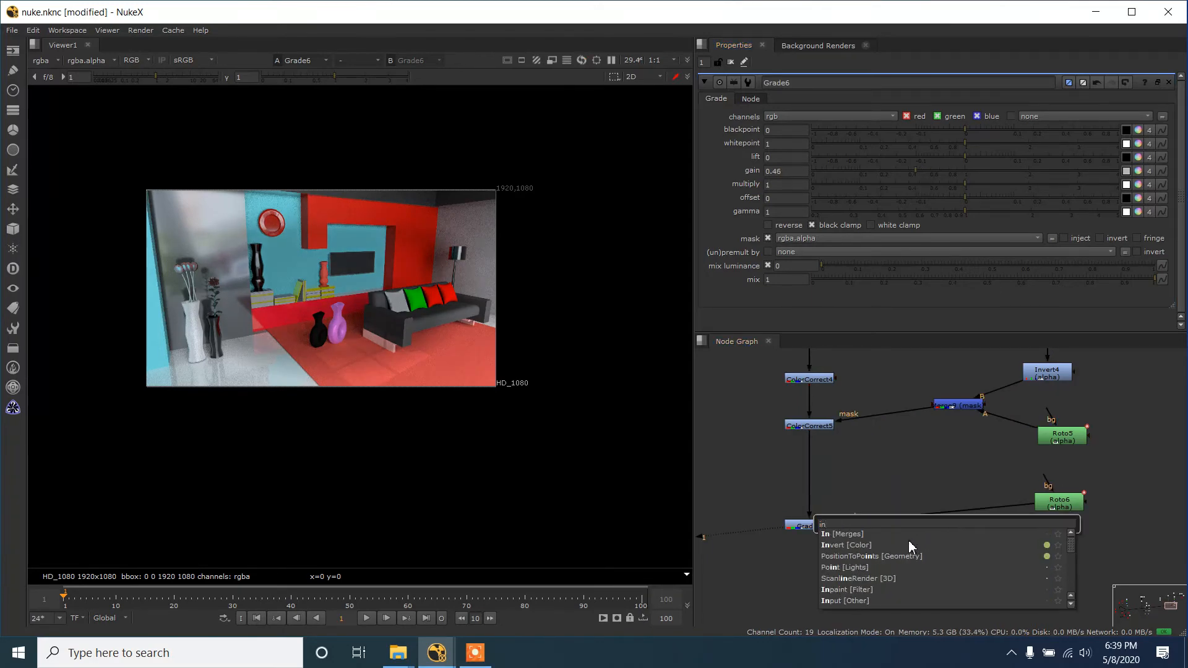
pyautogui.click(909, 543)
pyautogui.moveTo(950, 525)
pyautogui.mouseDown()
pyautogui.moveTo(948, 511)
pyautogui.moveTo(930, 522)
pyautogui.mouseUp()
pyautogui.scroll(3, 244, 217)
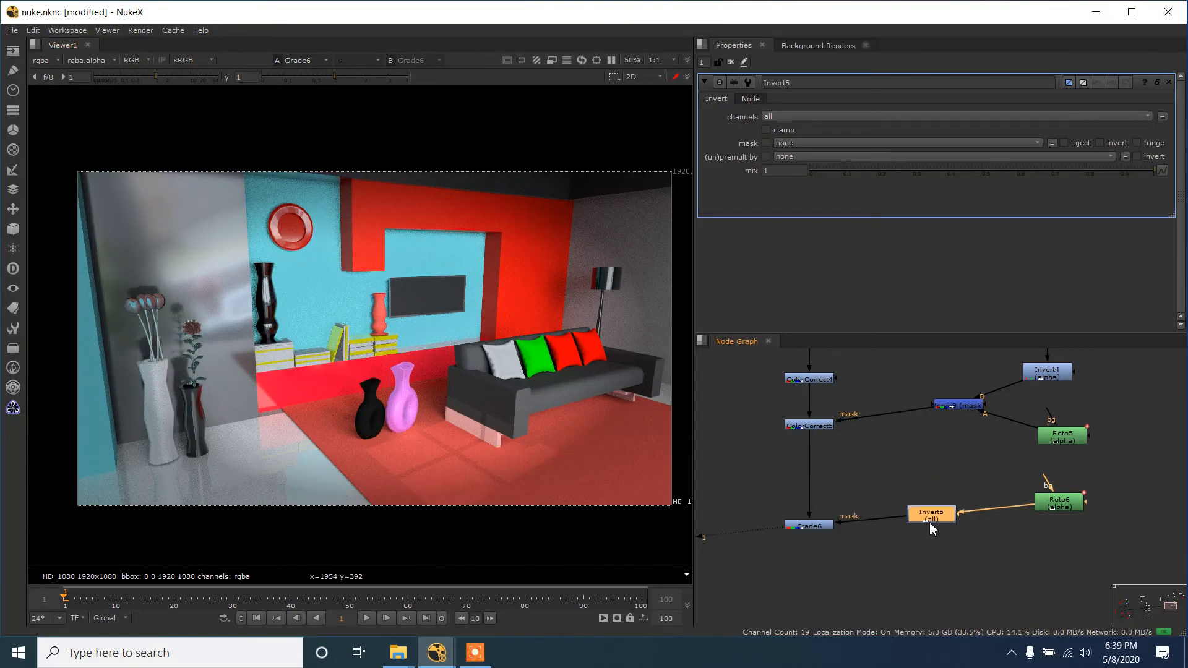
# - Lower the Grade's gain to 0.305 and inspect the darkened room edges
pyautogui.doubleClick(817, 526)
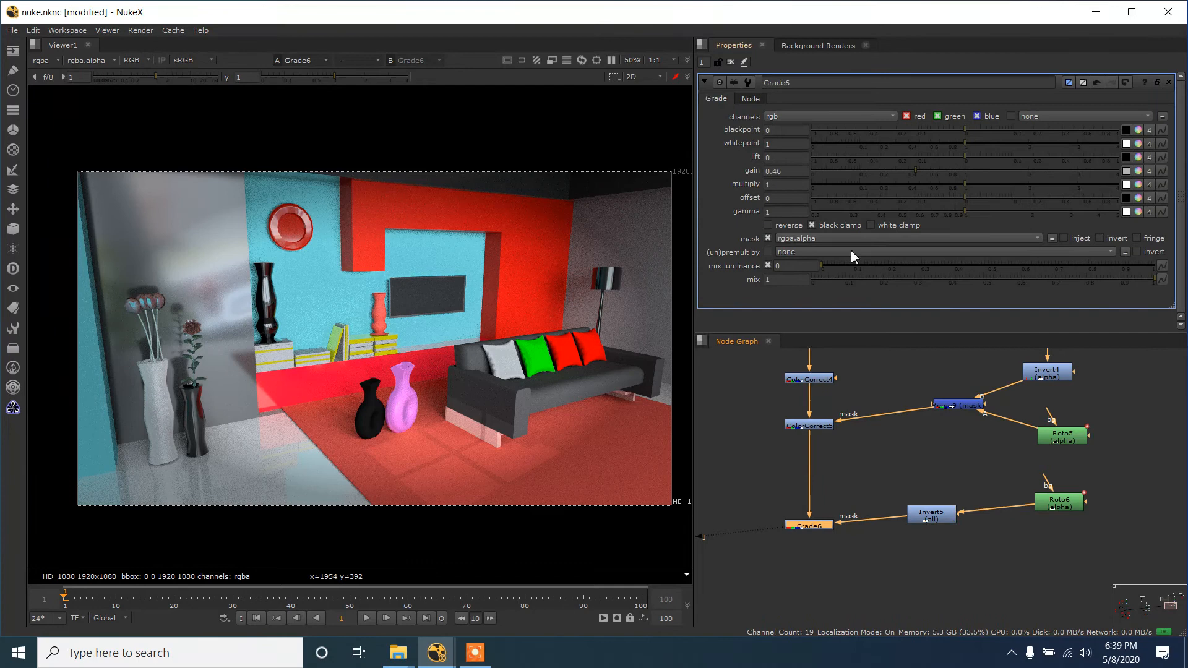
pyautogui.click(896, 169)
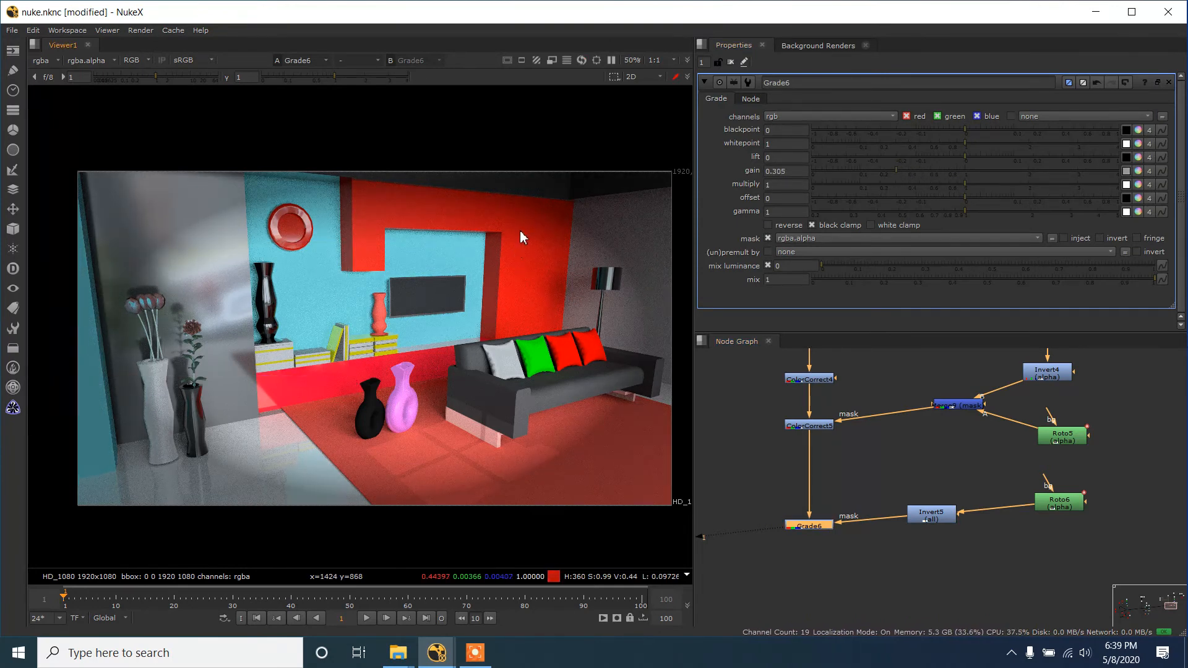
pyautogui.scroll(2, 187, 235)
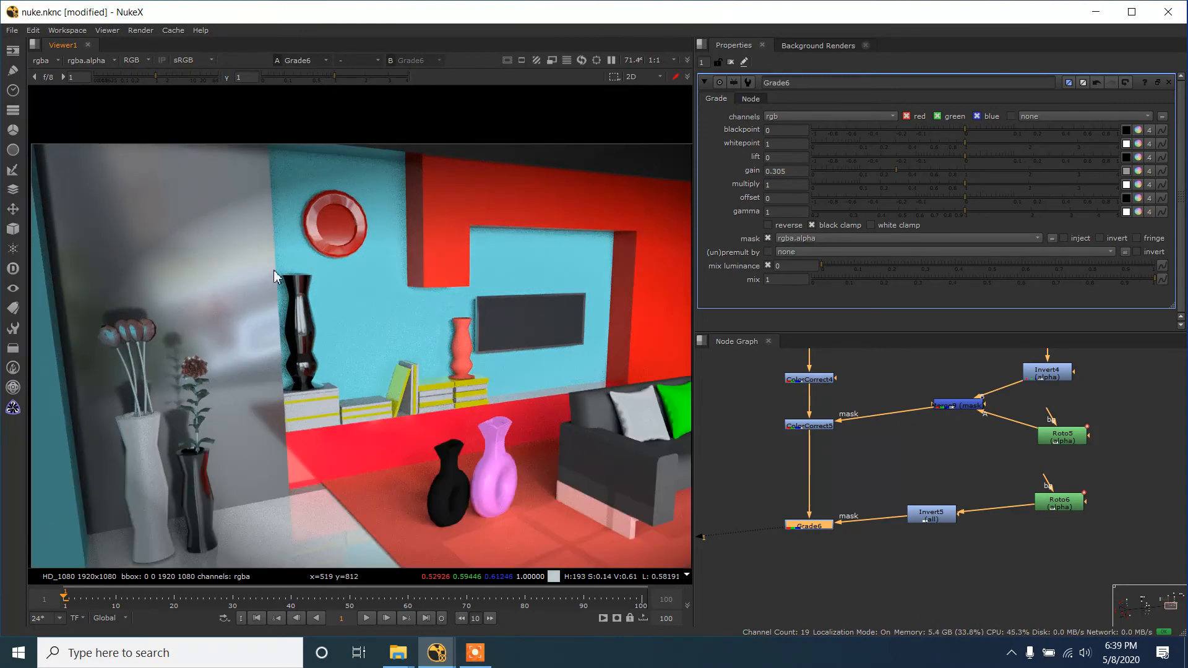
pyautogui.scroll(-2, 311, 286)
# - Move the new Roto away from the Invert and insert a Blur node between the two
pyautogui.moveTo(1059, 502); pyautogui.dragTo(1080, 507)
pyautogui.click(1026, 547)
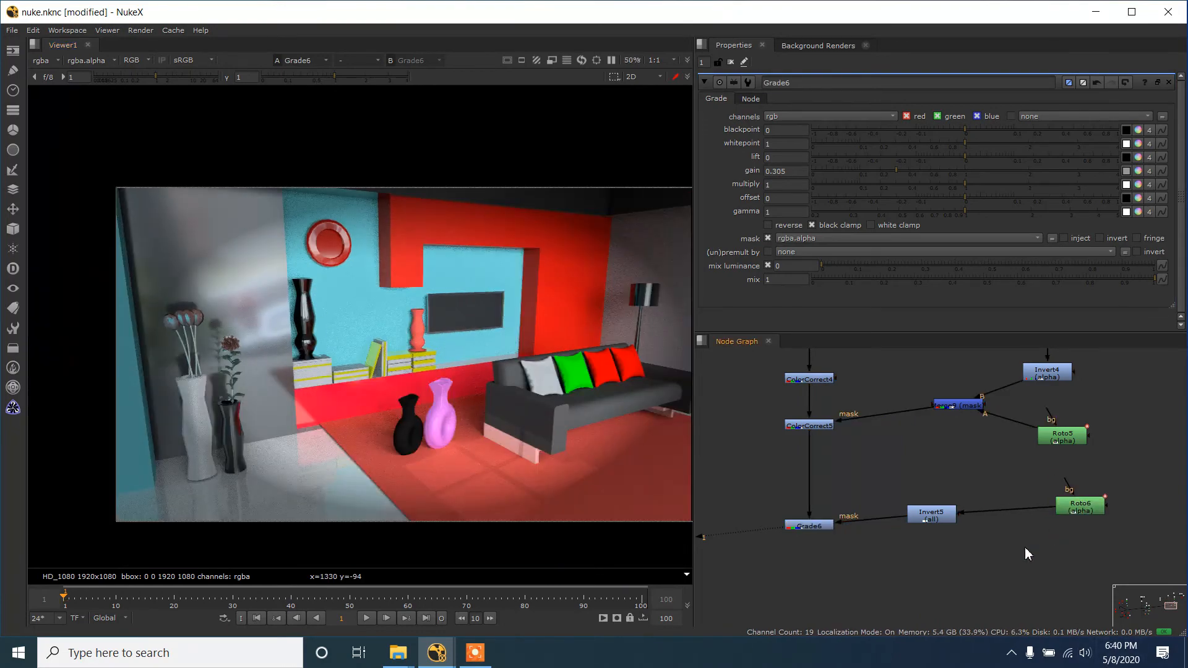
pyautogui.press('Tab')
pyautogui.write('blu')
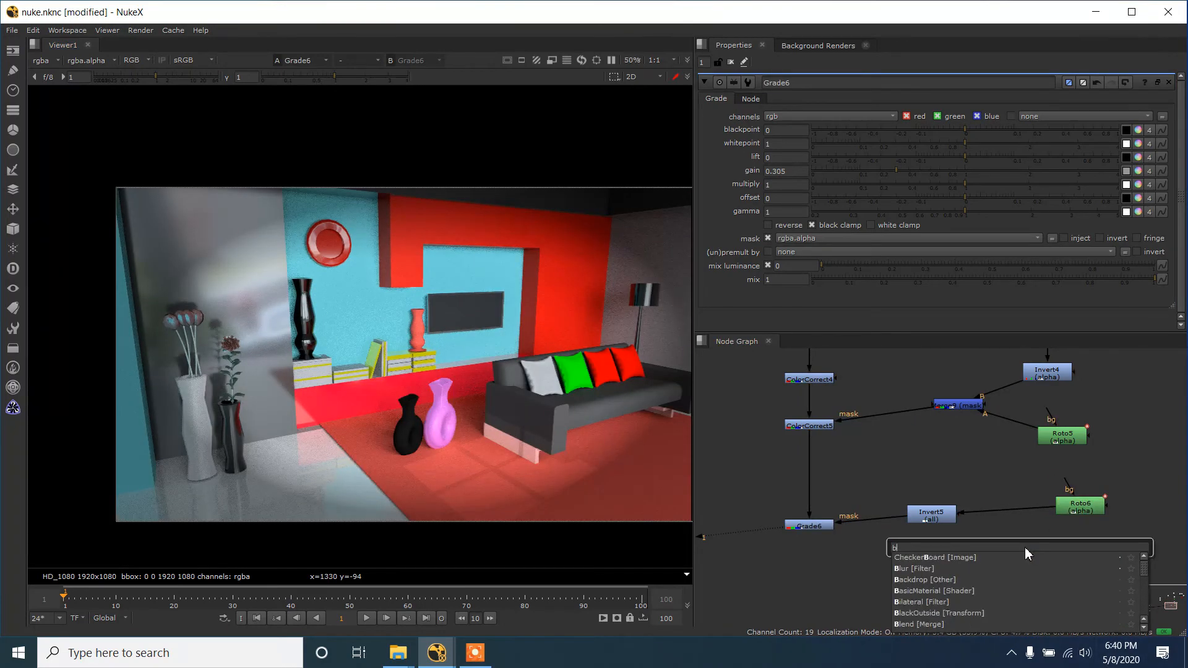
pyautogui.press('Return')
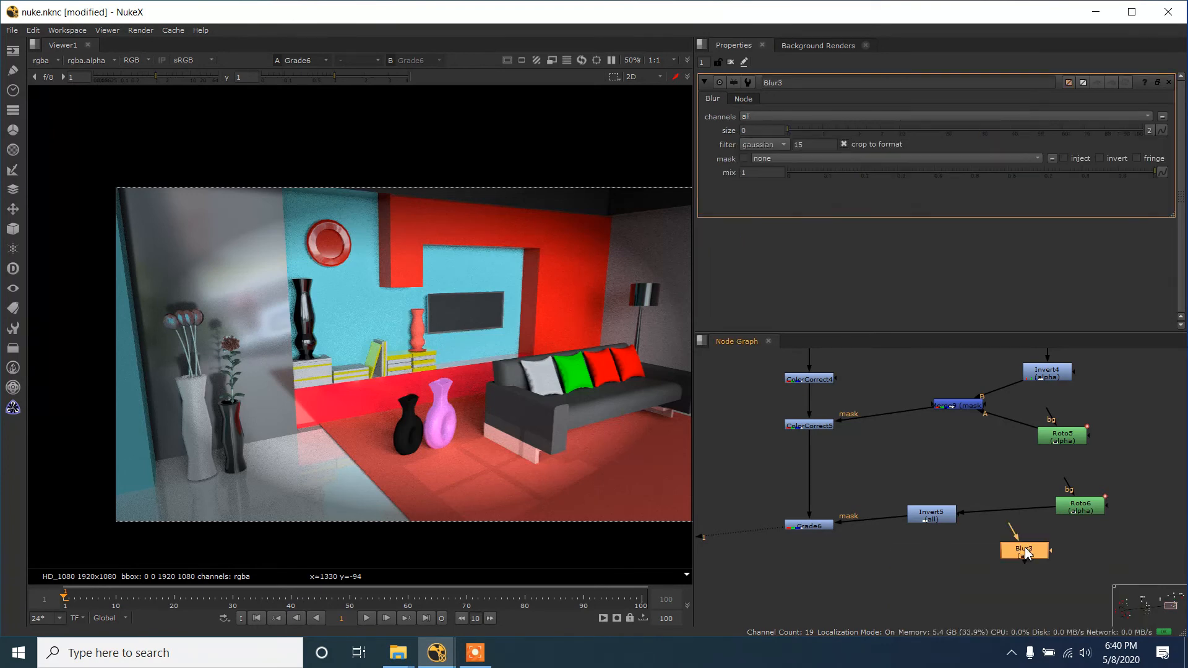
pyautogui.scroll(1, 1025, 550)
pyautogui.moveTo(1025, 550); pyautogui.dragTo(1007, 500)
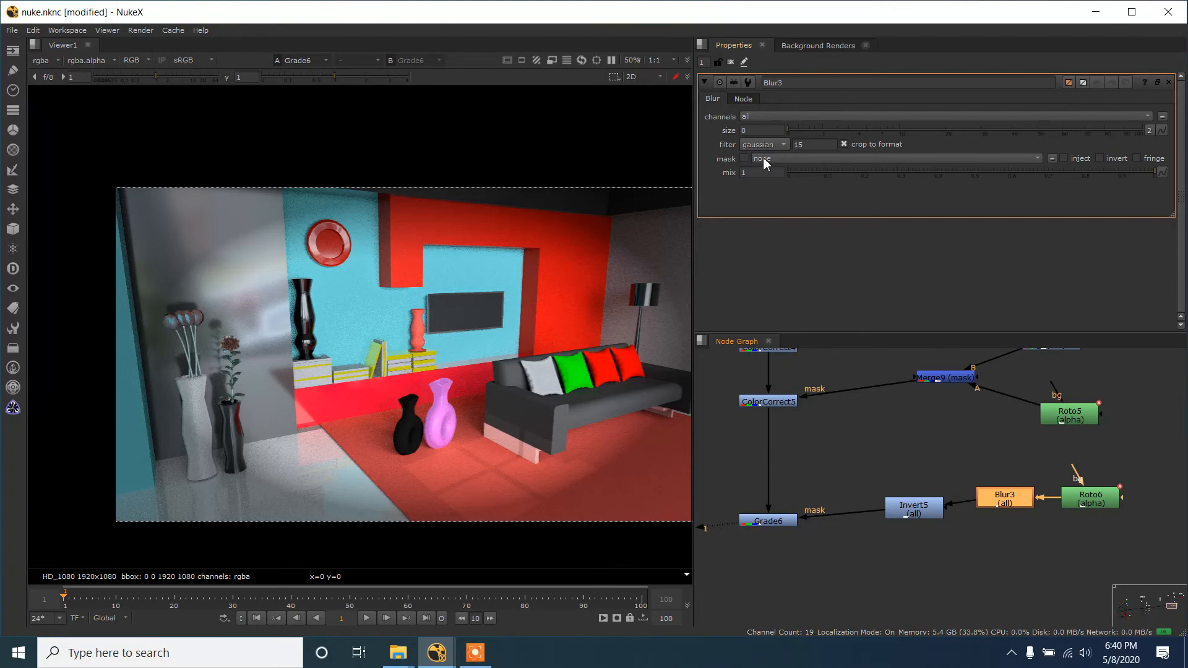
# - Set the Blur's size to 50 to soften the elliptical mask
pyautogui.click(763, 130)
pyautogui.write('50')
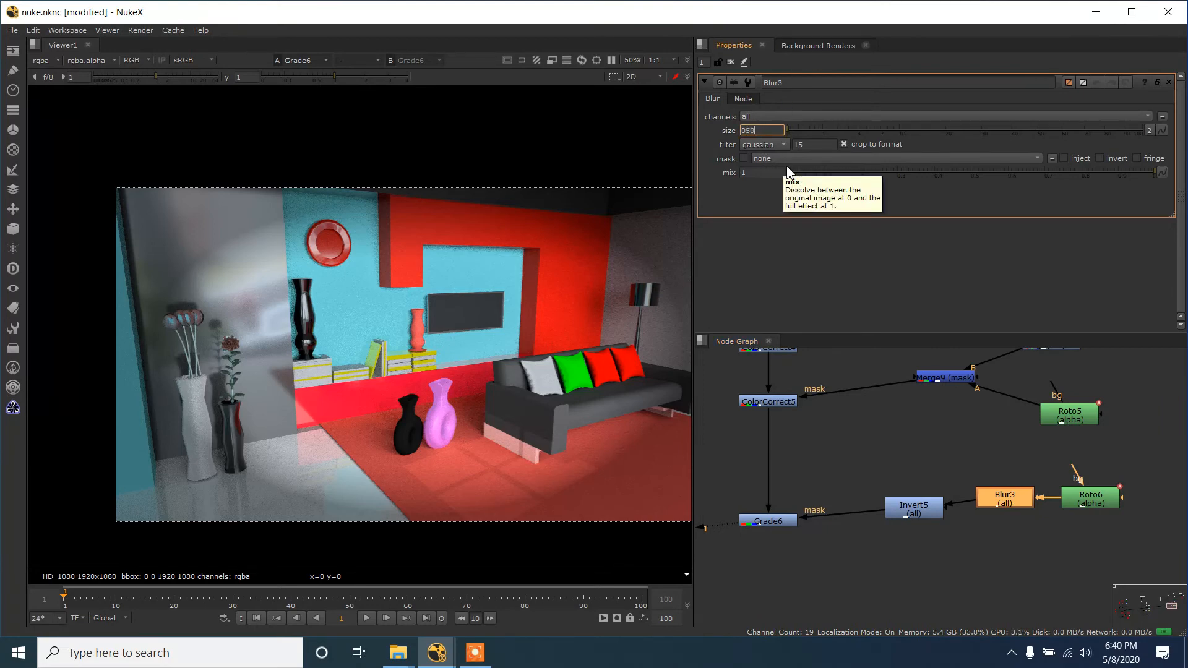
pyautogui.press('Return')
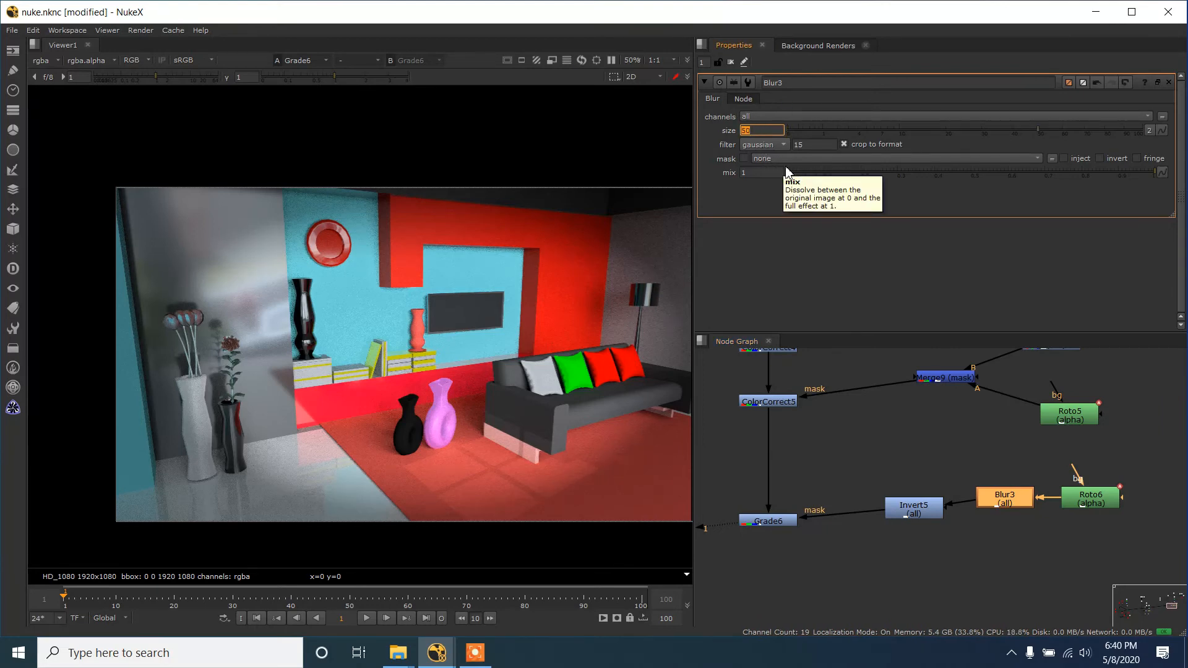
# - Try a Blur size of 100 and return it to 50
pyautogui.moveTo(753, 132); pyautogui.dragTo(721, 132)
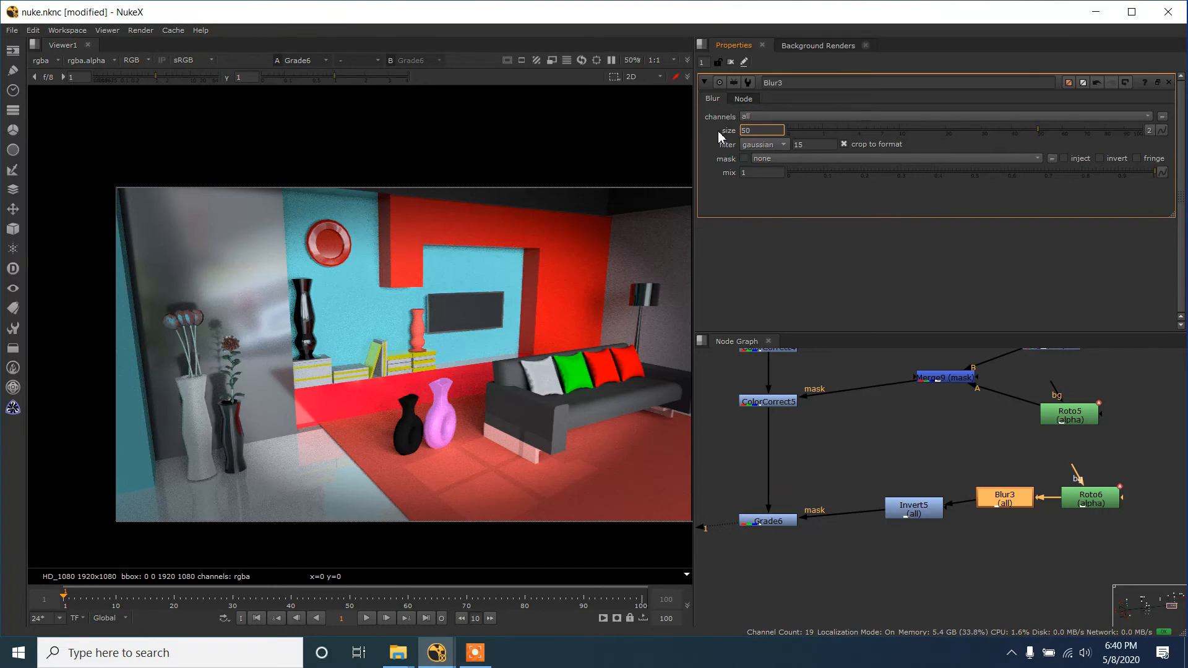
pyautogui.write('100')
pyautogui.moveTo(748, 130); pyautogui.dragTo(726, 133)
pyautogui.press('BackSpace')
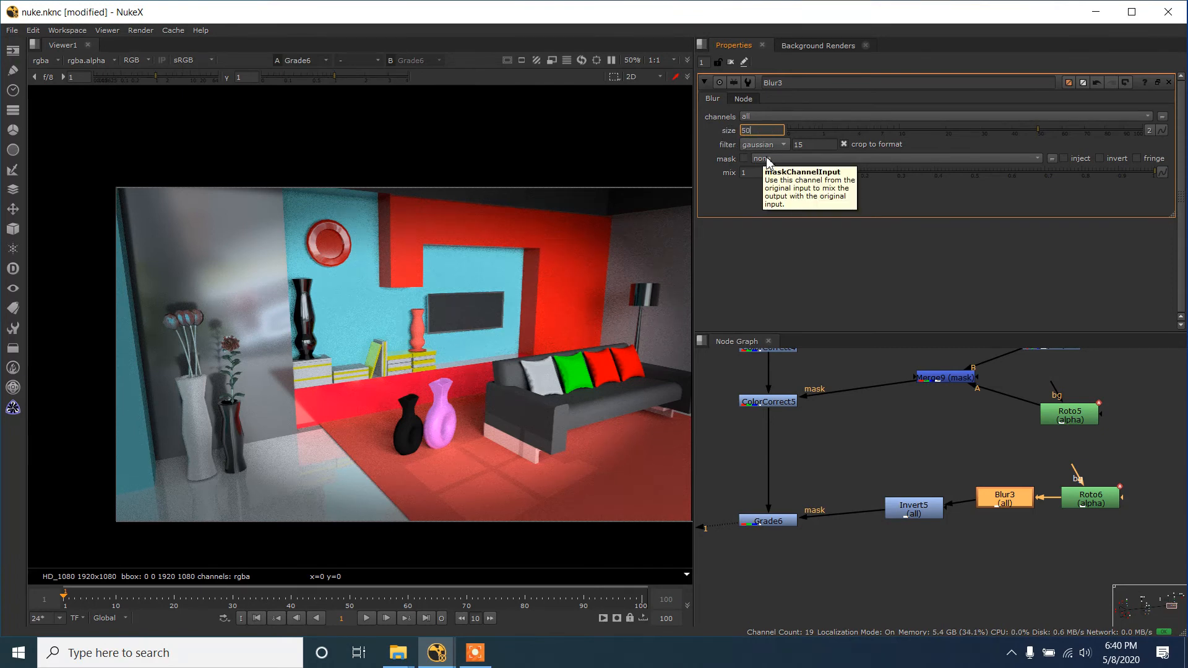
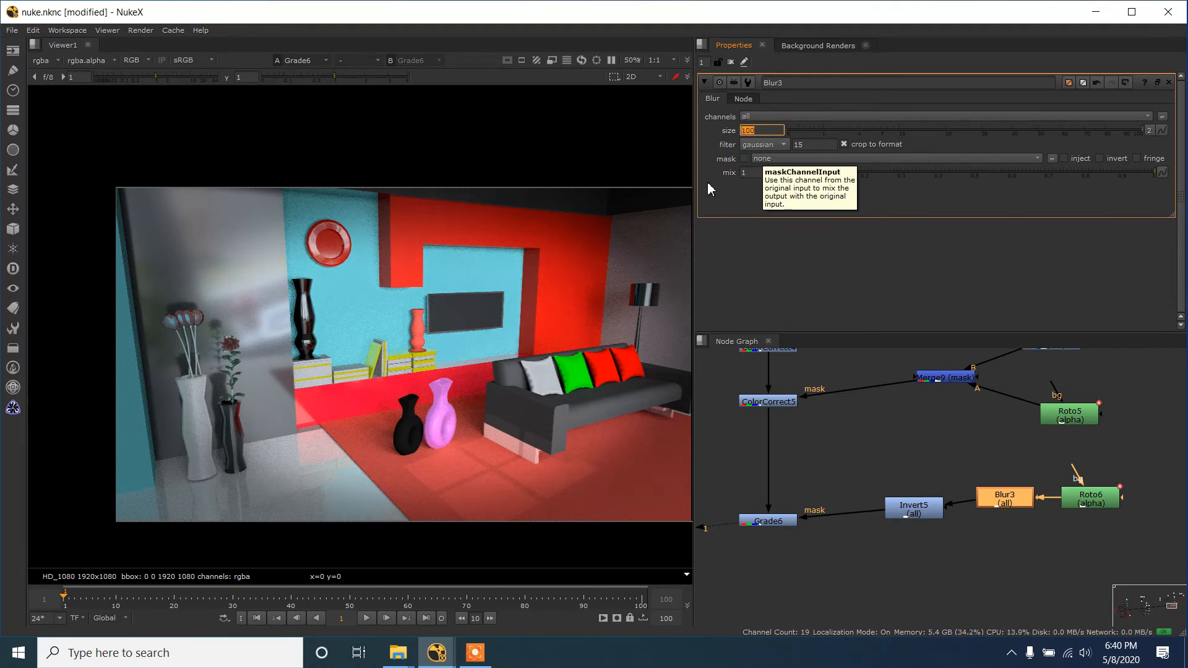
# - Compare the room before and after the vignette by viewing ColorCorrect5 and Grade6 in turn
pyautogui.click(772, 405)
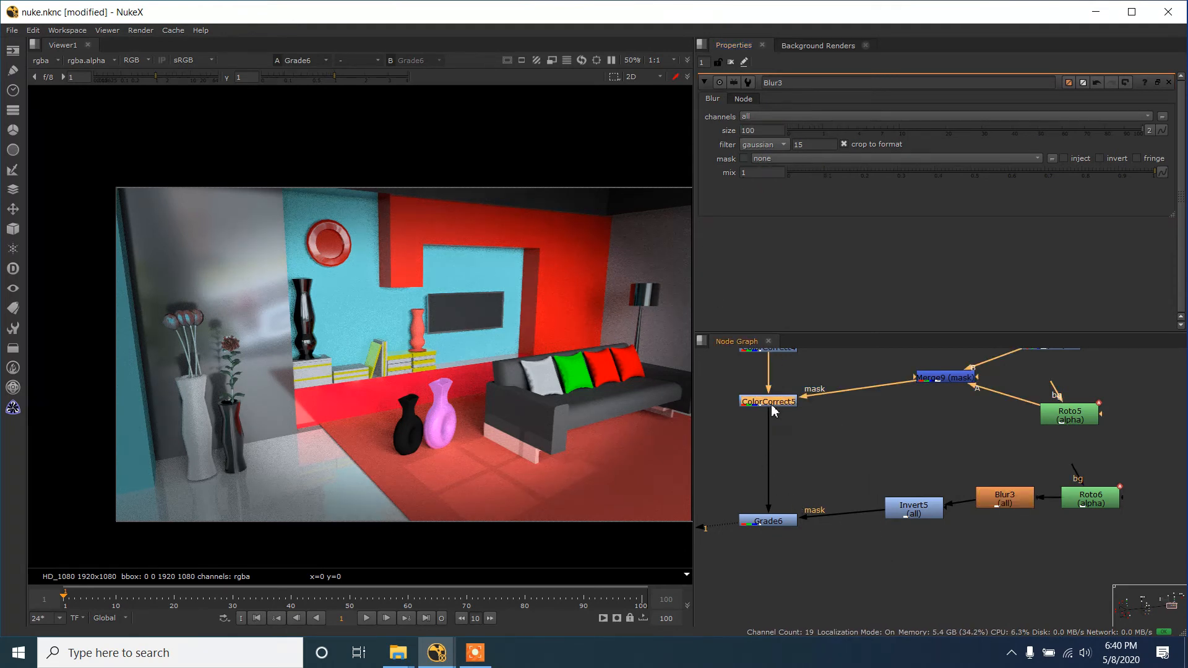
pyautogui.press('1')
pyautogui.click(785, 411)
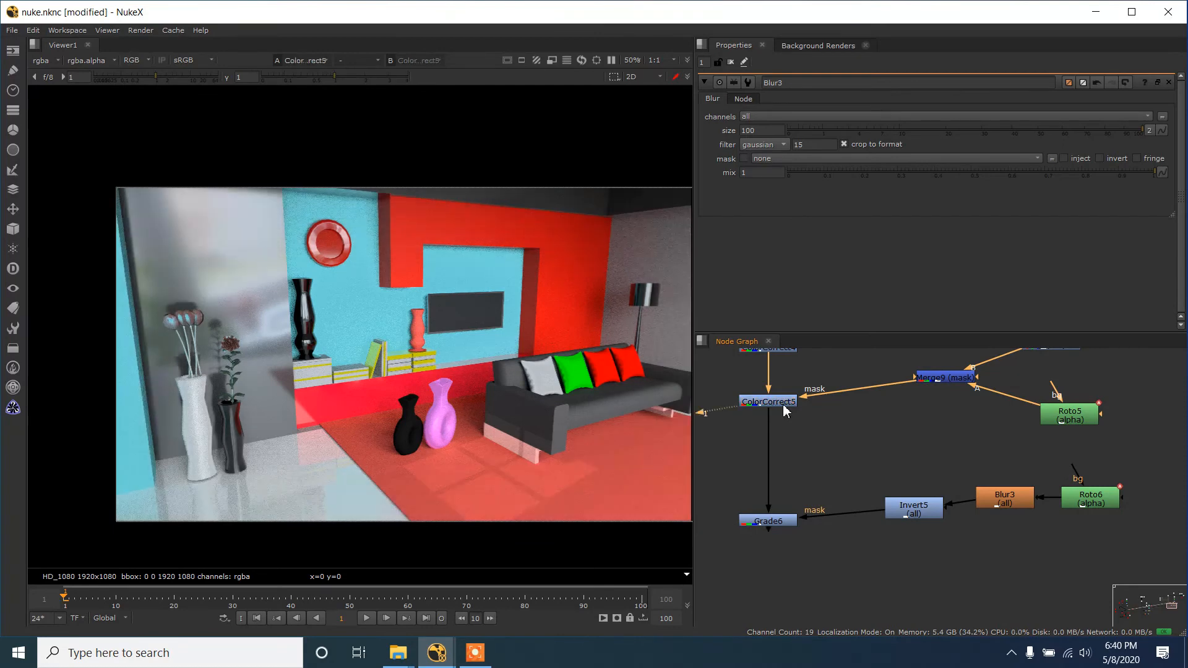
pyautogui.click(777, 523)
pyautogui.press('2')
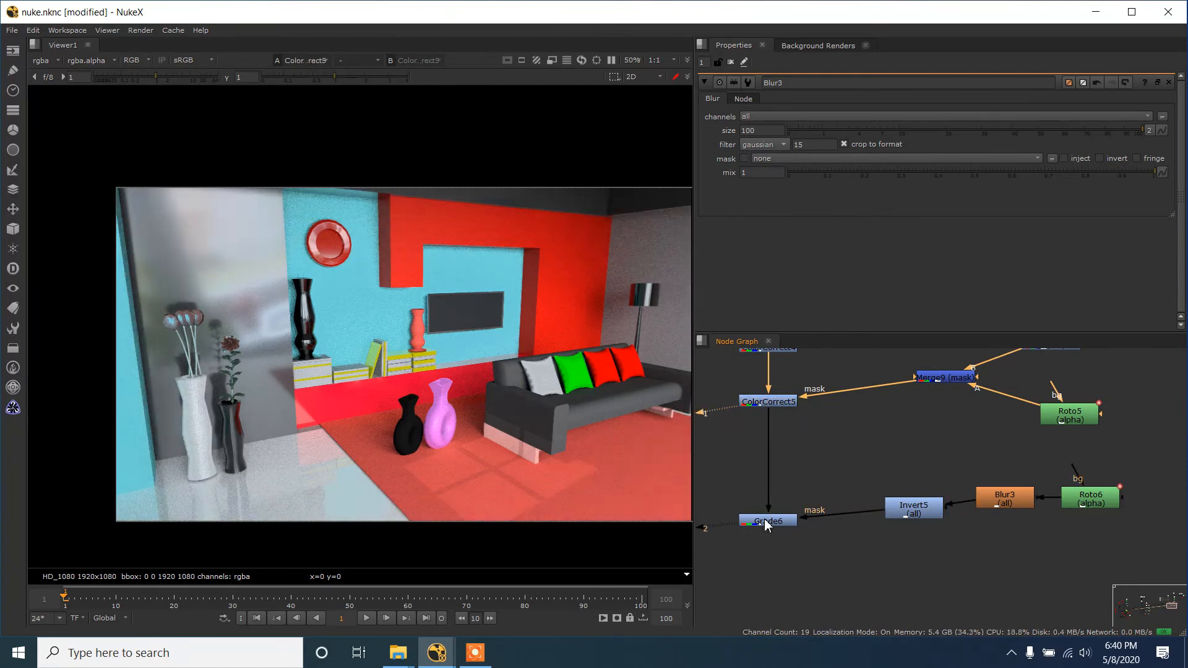
pyautogui.scroll(-1, 603, 355)
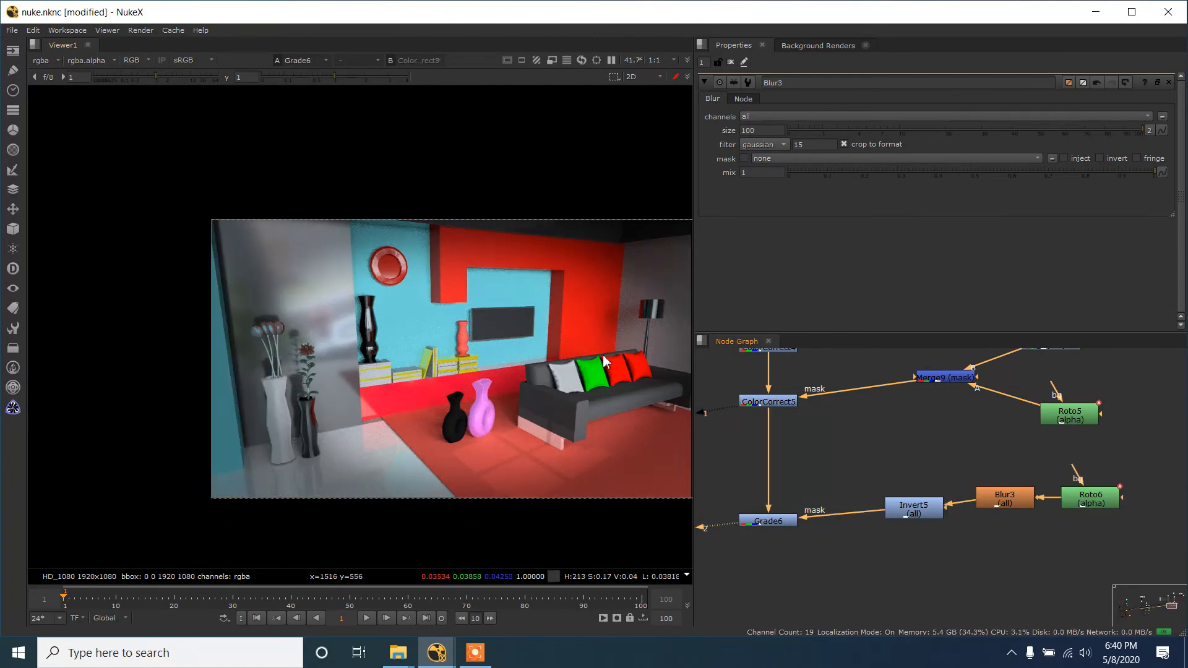
pyautogui.scroll(-3, 998, 482)
pyautogui.scroll(1, 998, 483)
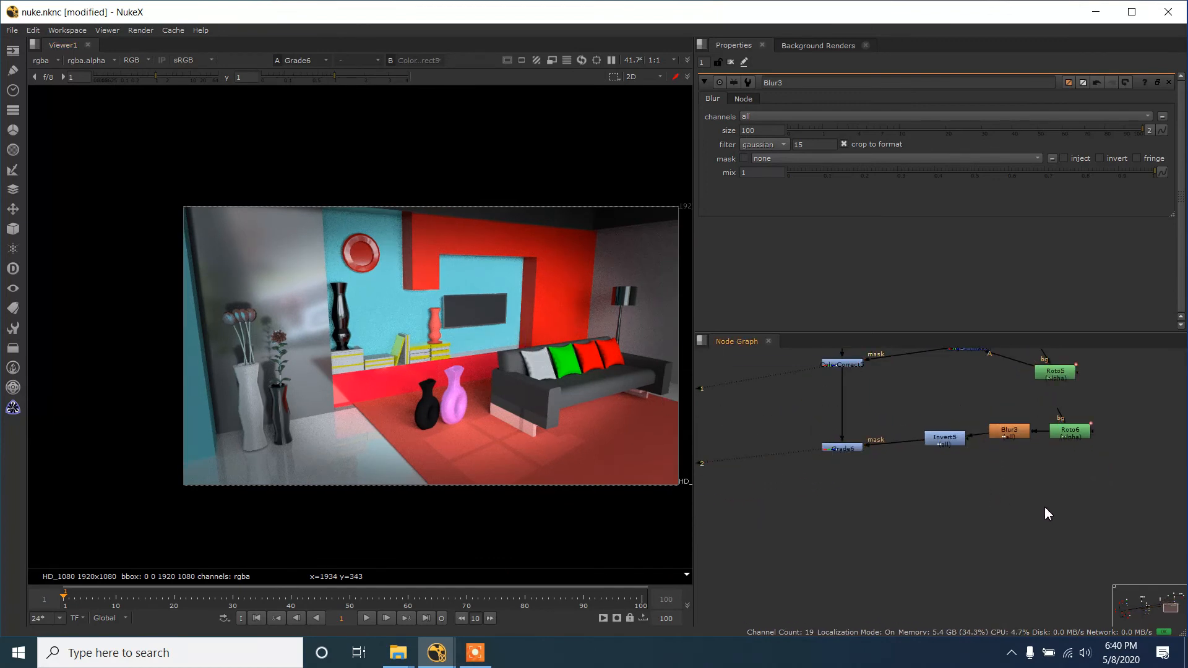
# - Add a Roto and a Grade below Grade6, feed the new Grade from Grade6, and connect its mask to the Roto
pyautogui.press('o')
pyautogui.click(877, 511)
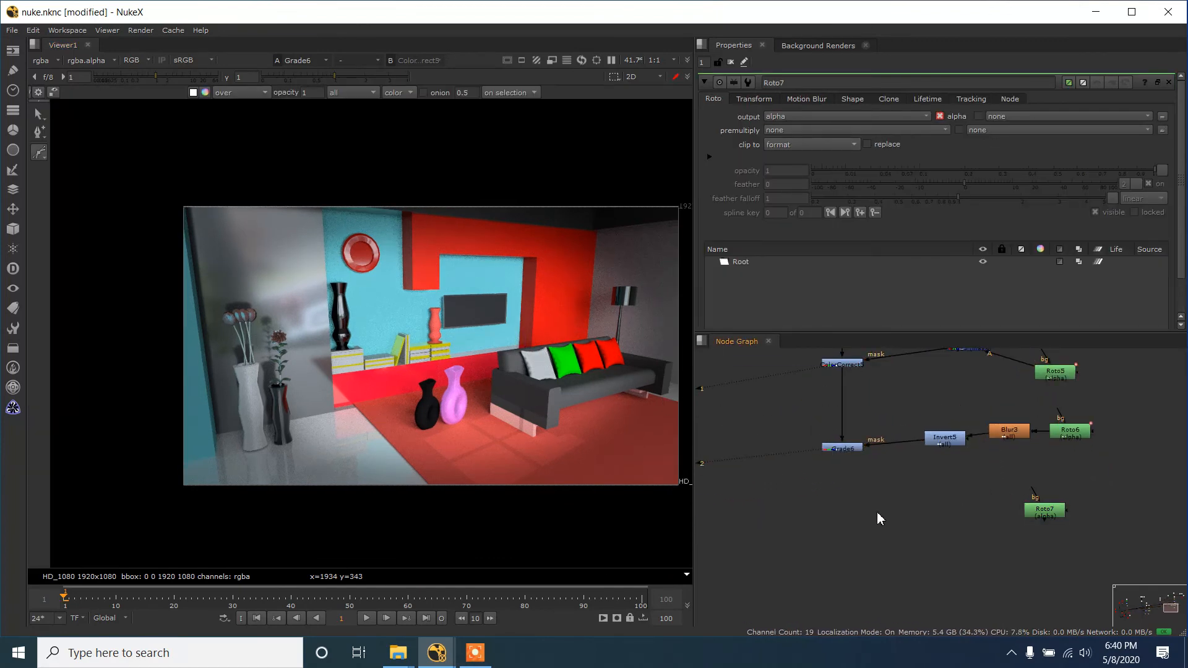
pyautogui.press('g')
pyautogui.moveTo(877, 514); pyautogui.dragTo(854, 507)
pyautogui.moveTo(853, 453); pyautogui.dragTo(852, 452)
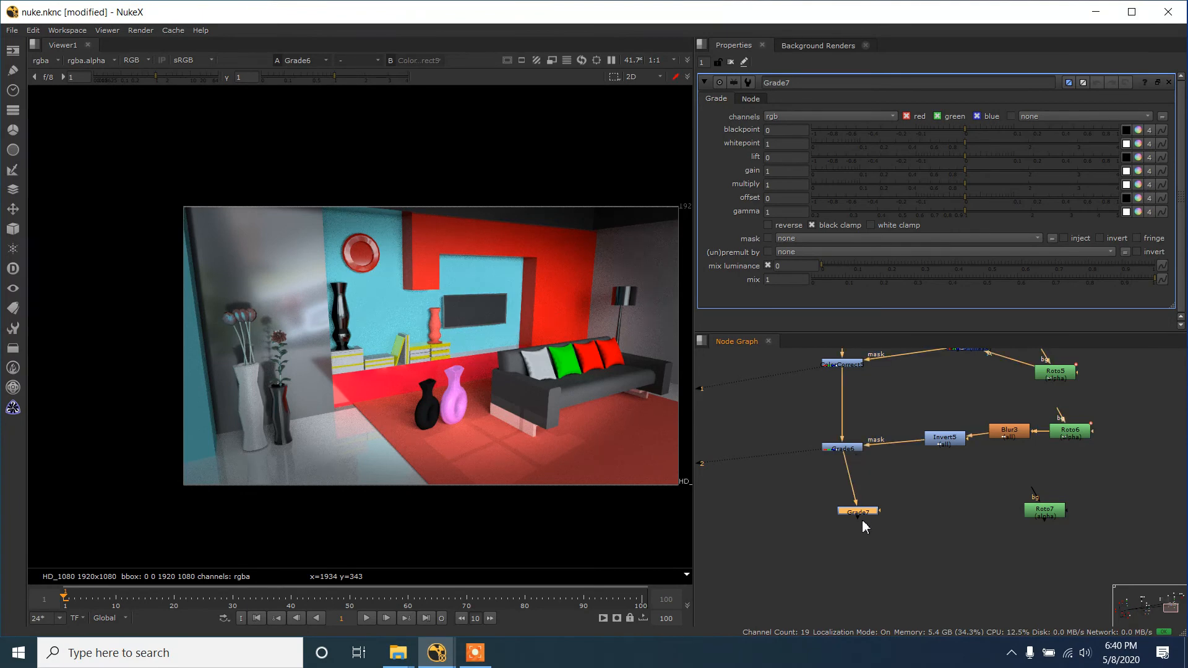
pyautogui.moveTo(851, 513); pyautogui.dragTo(1045, 513)
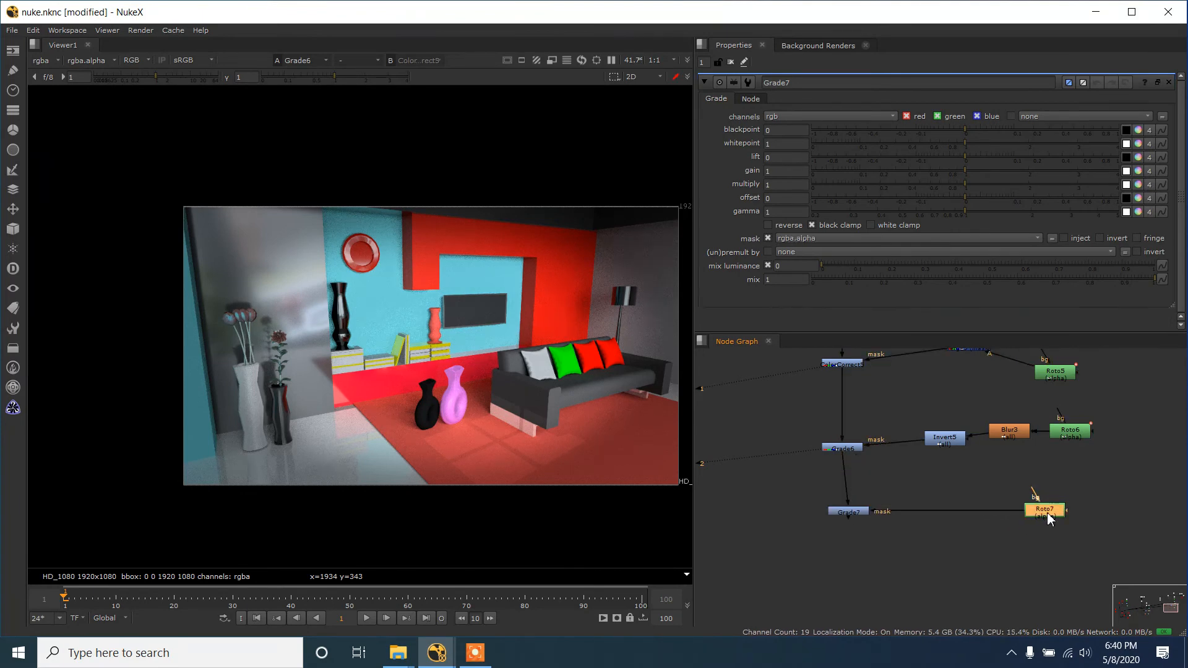
# - Draw a closed Bezier in Roto7 from the lampshade's lower edge down to the sofa as a light-cone shape
pyautogui.doubleClick(1045, 511)
pyautogui.scroll(10, 683, 321)
pyautogui.scroll(4, 527, 312)
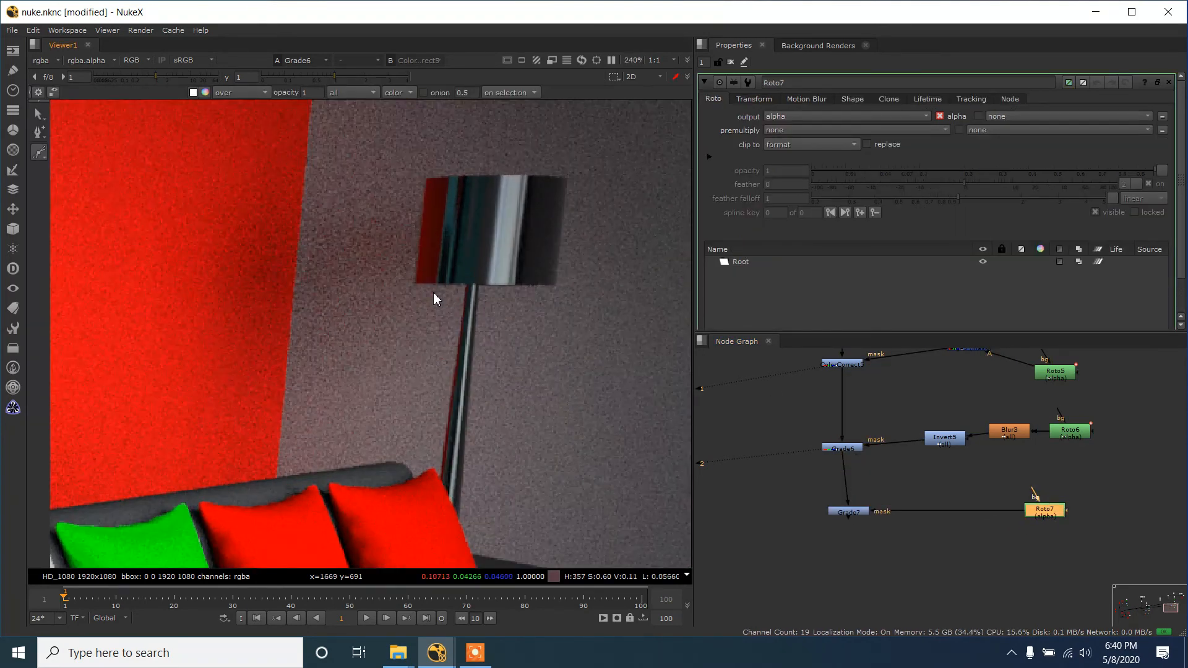
pyautogui.click(420, 285)
pyautogui.click(544, 285)
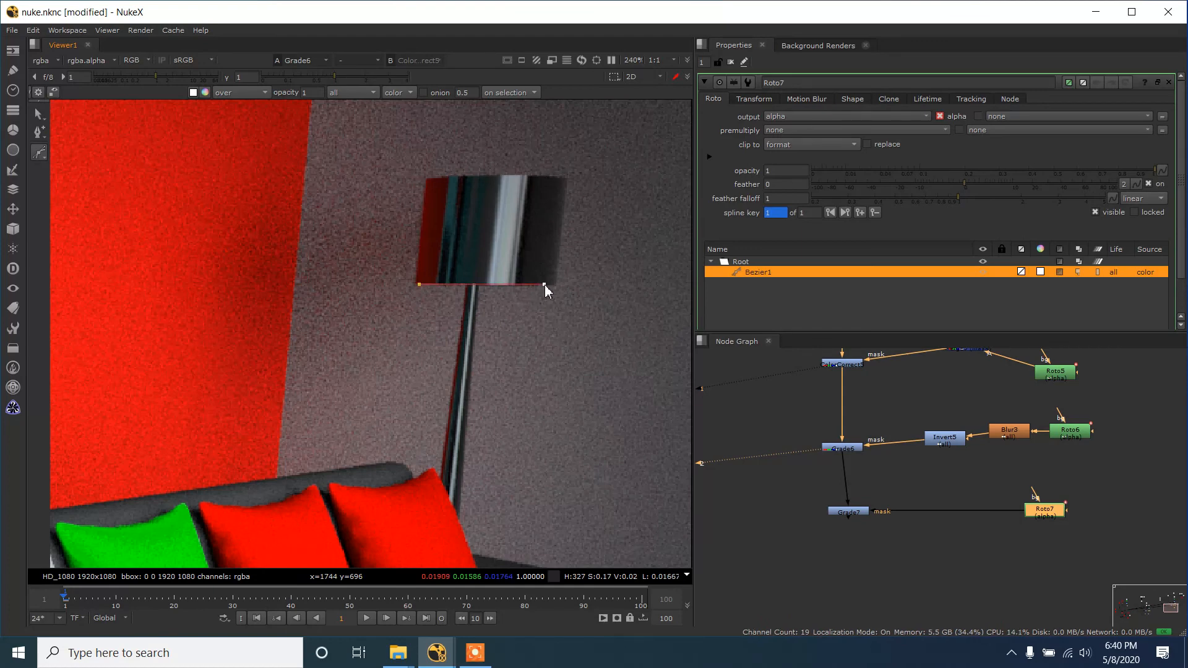
pyautogui.scroll(-4, 558, 531)
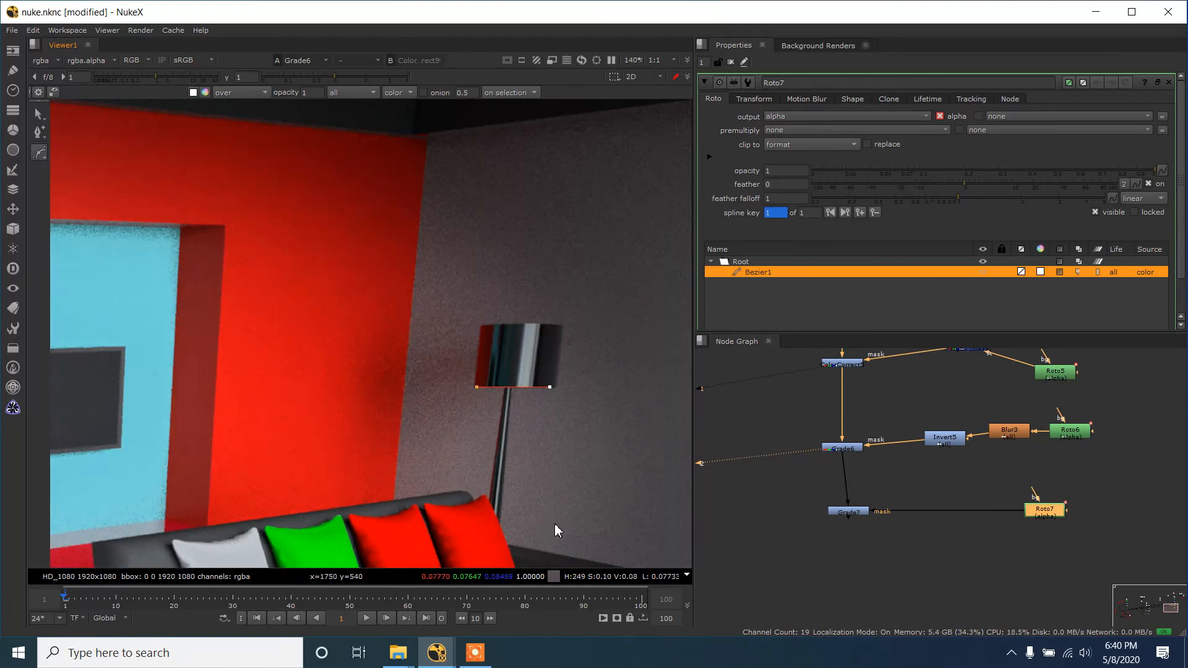
pyautogui.click(555, 556)
pyautogui.moveTo(474, 489); pyautogui.dragTo(450, 486)
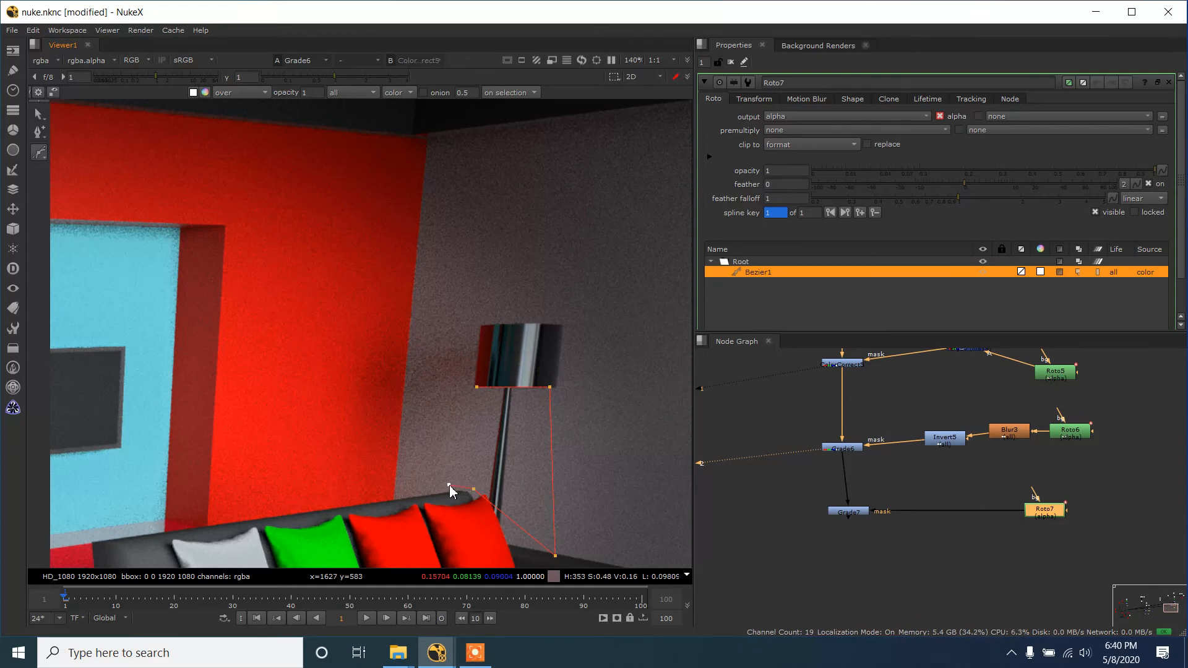
pyautogui.click(477, 388)
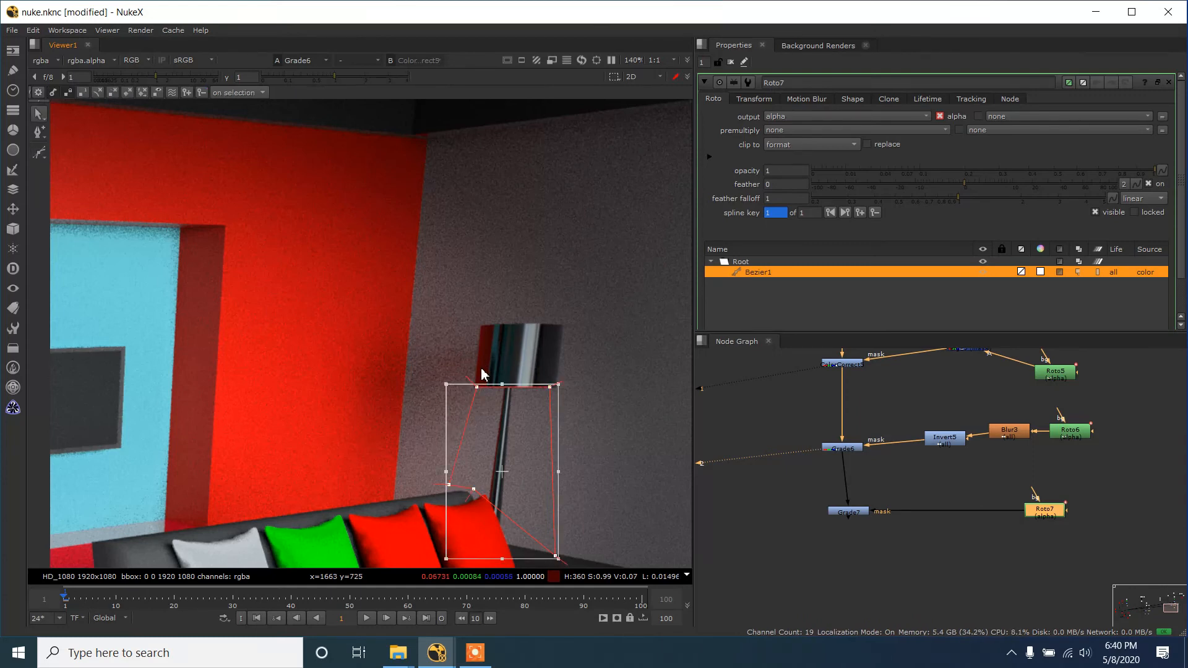
# - Pull the Bezier's feather points at the lampshade corners and lower right corner close to the shape
pyautogui.click(491, 385)
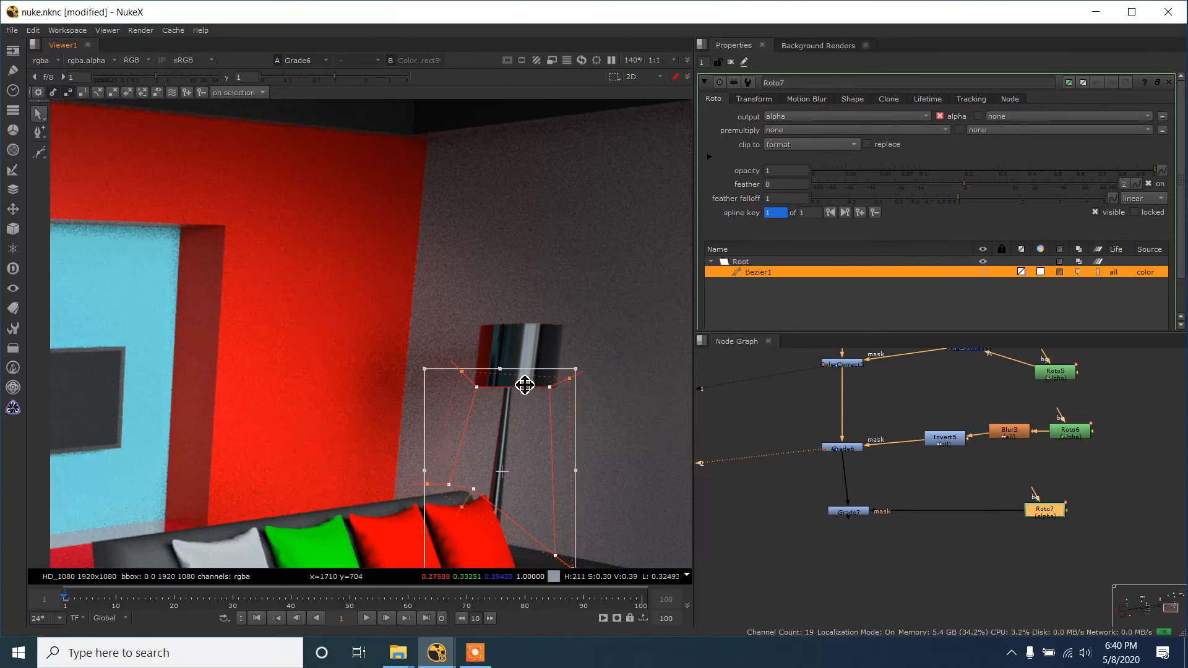
pyautogui.click(468, 347)
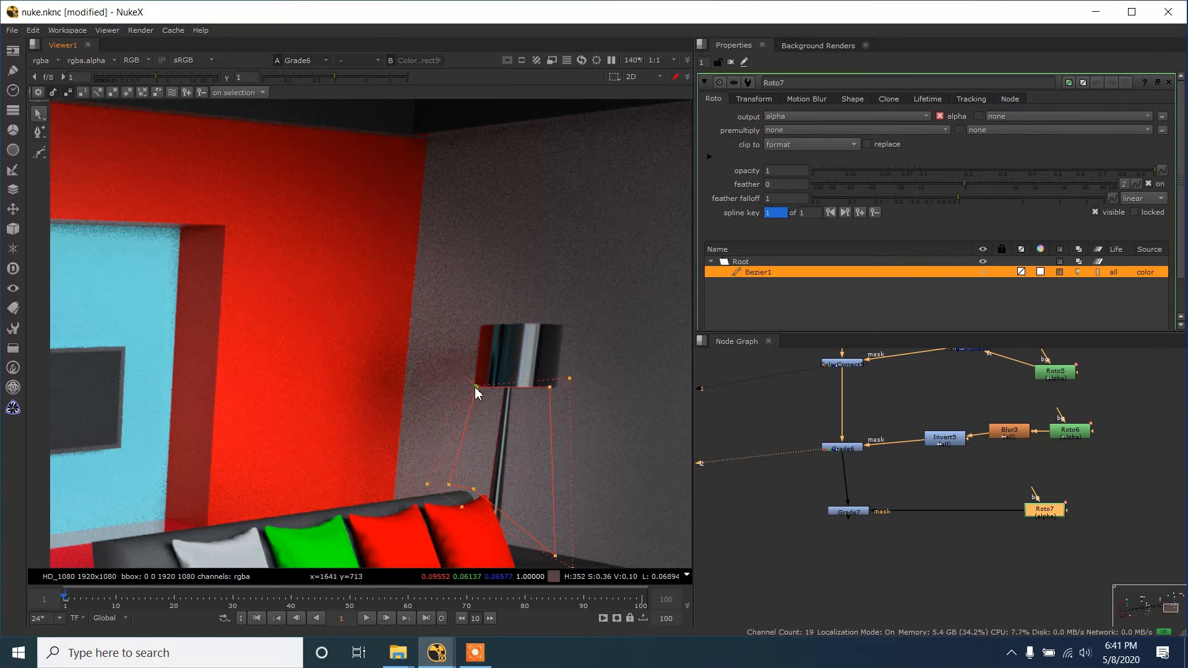
pyautogui.scroll(5, 557, 390)
pyautogui.scroll(1, 567, 371)
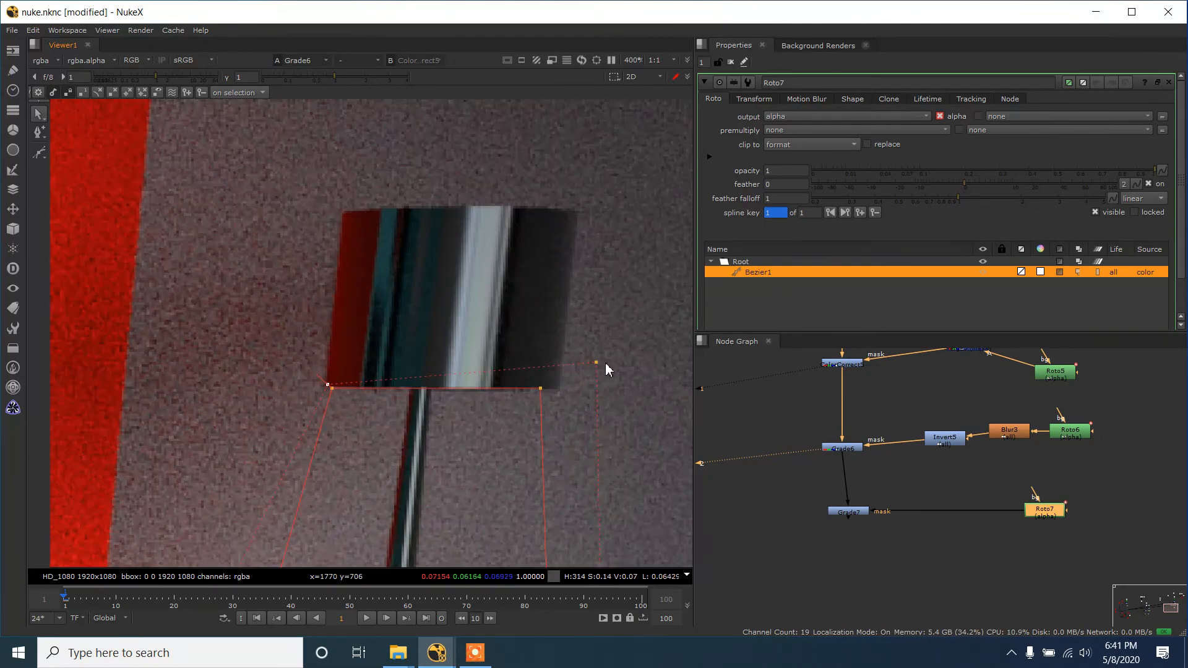
pyautogui.moveTo(596, 361); pyautogui.dragTo(562, 394)
pyautogui.scroll(-5, 542, 394)
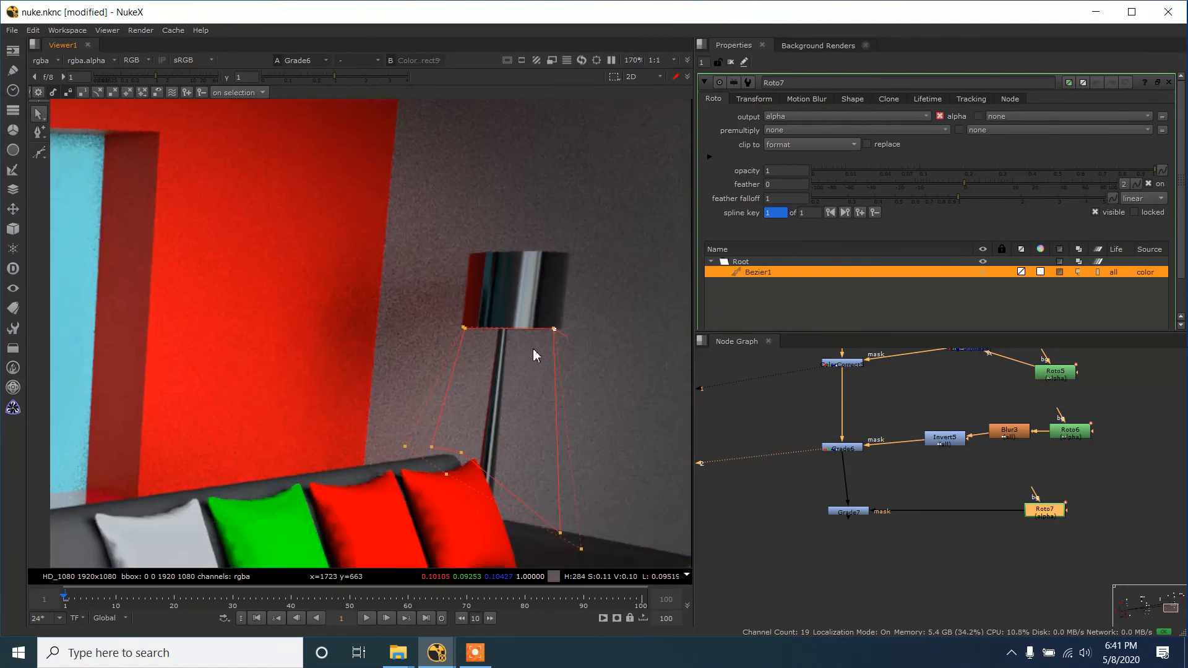
pyautogui.scroll(2, 470, 409)
pyautogui.scroll(-1, 468, 424)
pyautogui.scroll(2, 492, 421)
pyautogui.moveTo(525, 498); pyautogui.dragTo(564, 442)
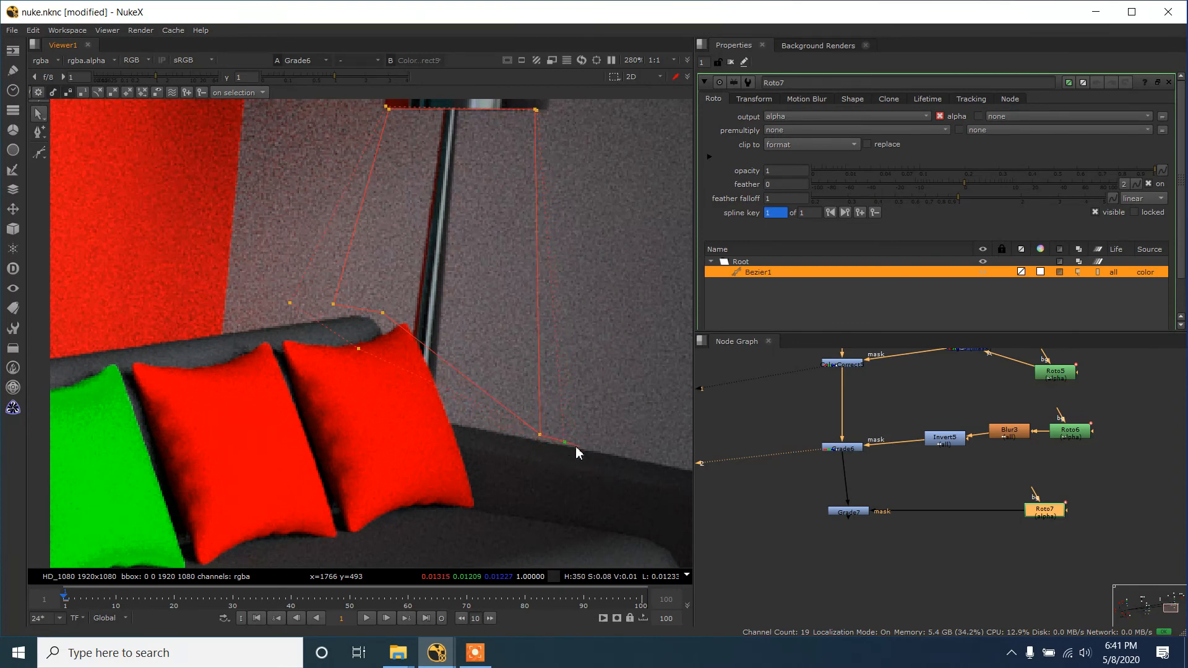
# - Insert a copy of Blur3 between Roto7 and the mask input of Grade7
pyautogui.scroll(2, 1002, 537)
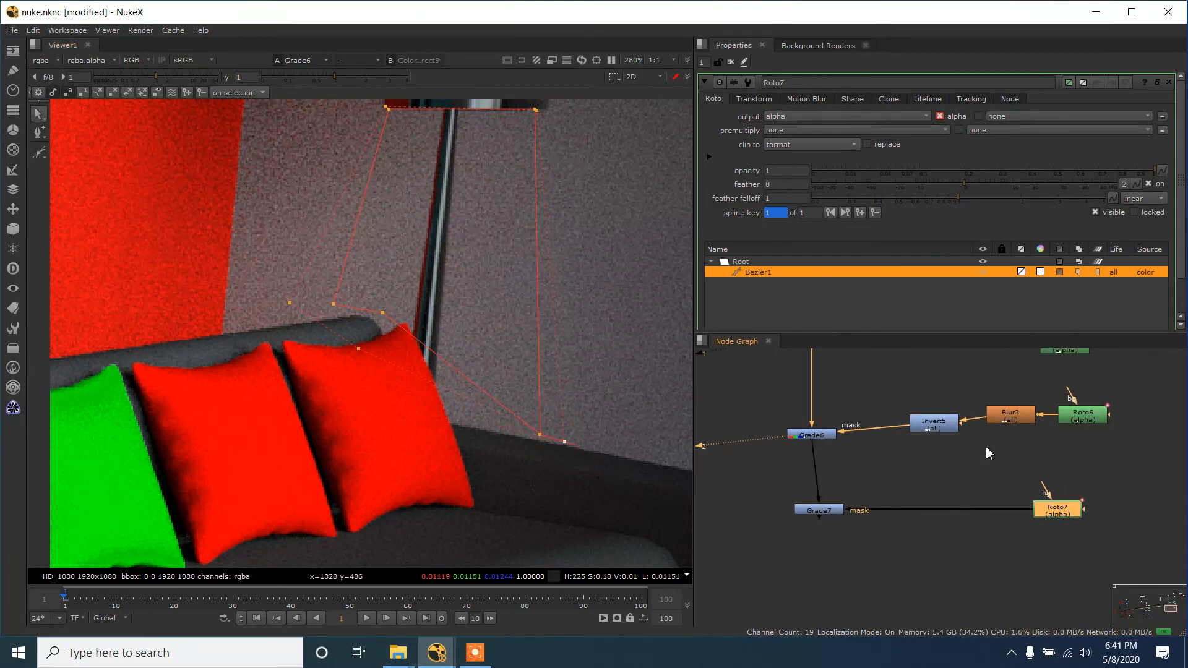
pyautogui.click(1005, 413)
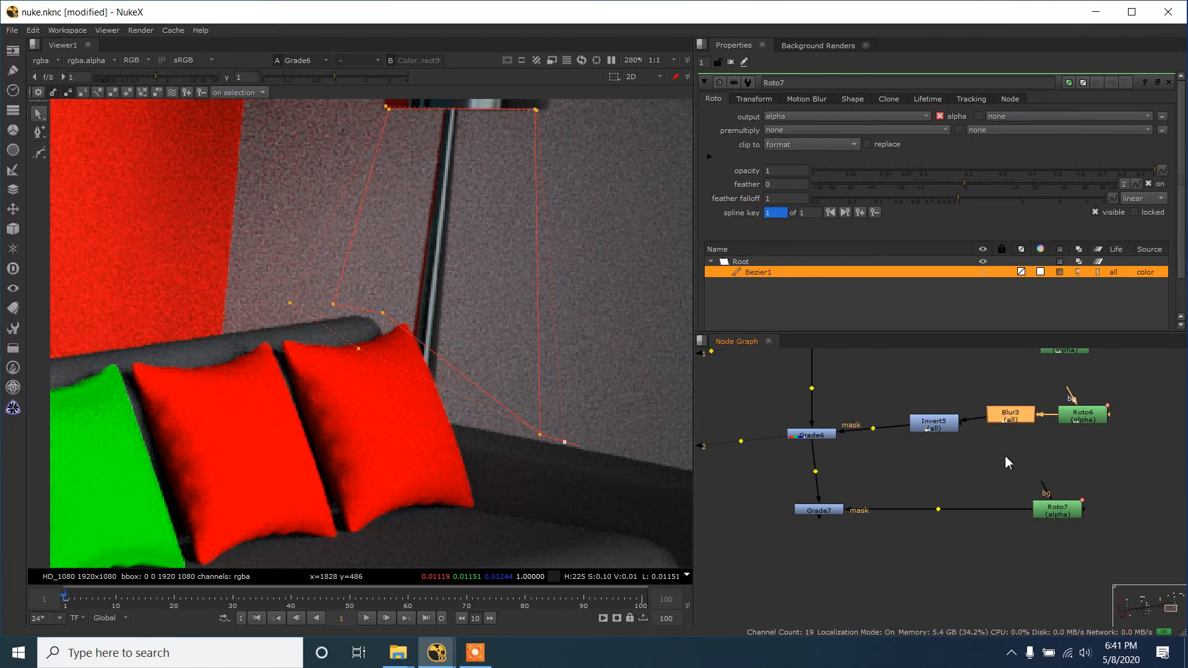
pyautogui.click(983, 511)
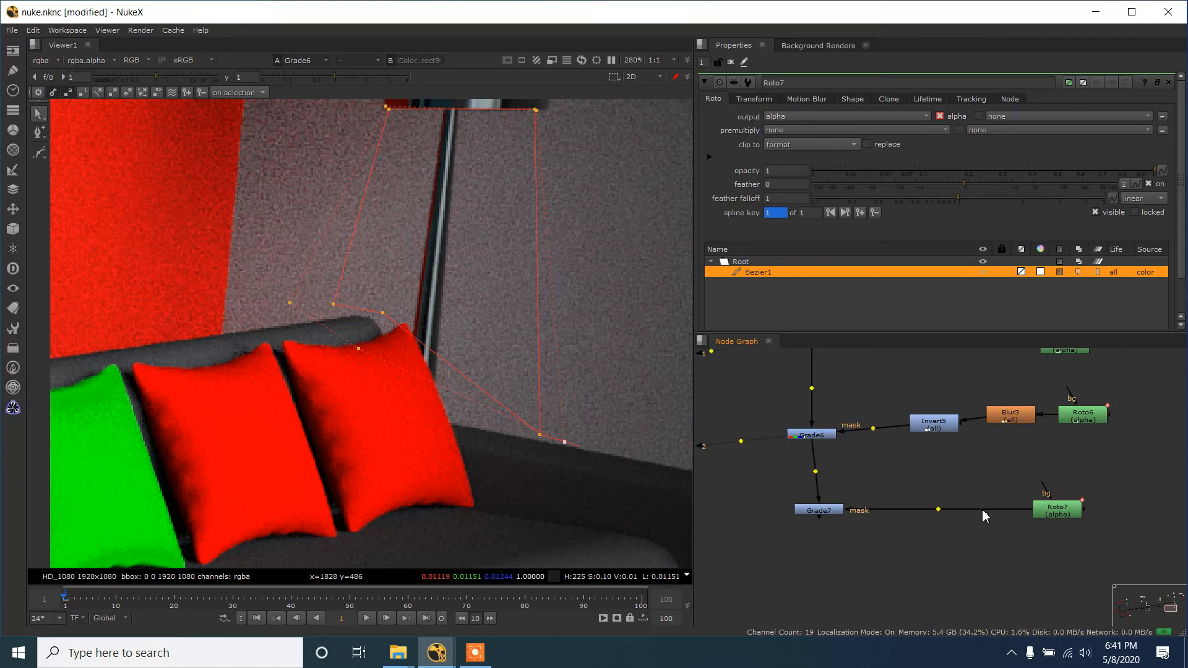
pyautogui.press('b')
# - View Grade7 and tint its gain warm yellow with red at 2.88 and green at 2.8
pyautogui.click(811, 513)
pyautogui.press('1')
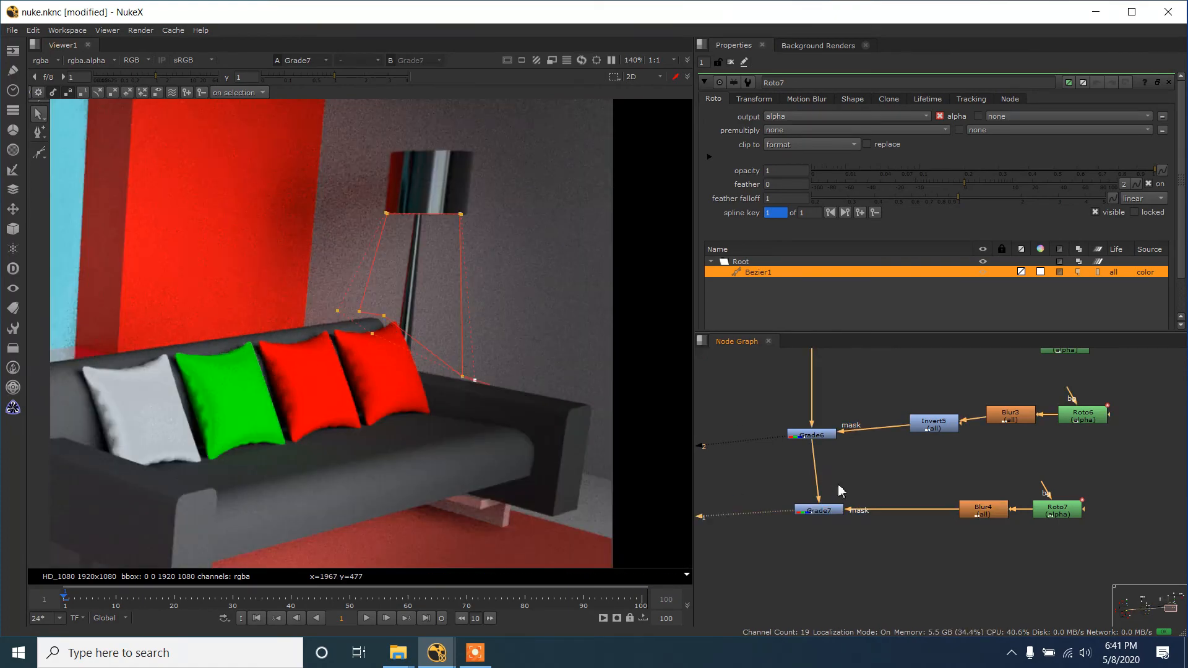
pyautogui.doubleClick(808, 511)
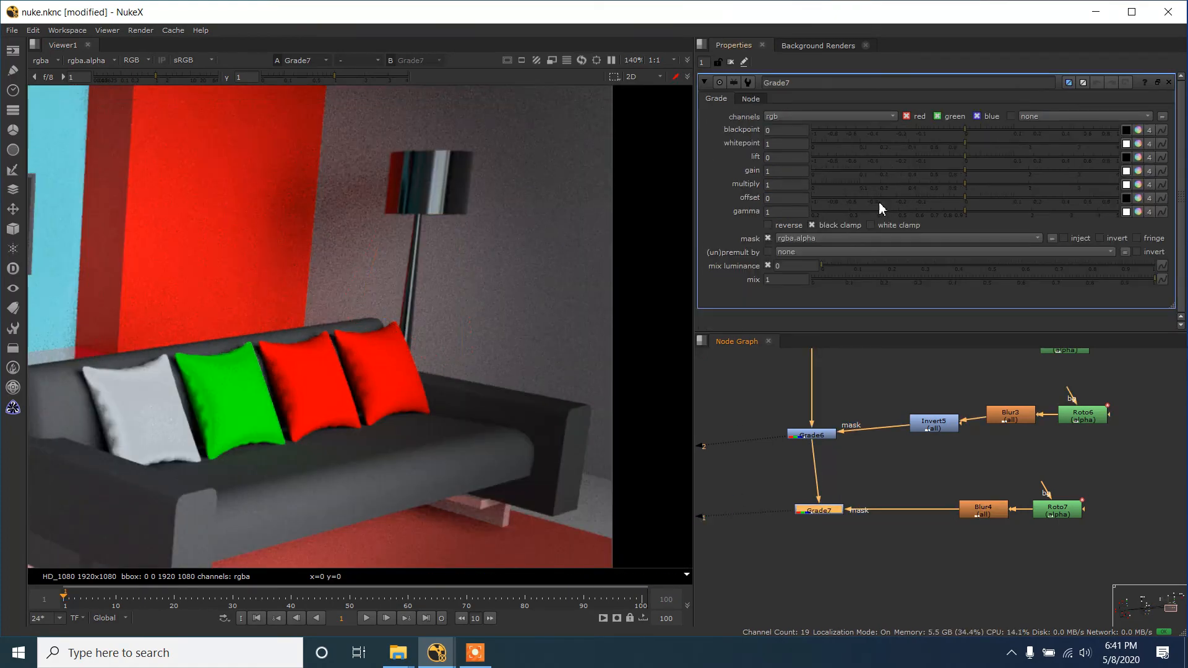
pyautogui.click(1139, 172)
pyautogui.moveTo(961, 184); pyautogui.dragTo(1068, 198)
# - Examine the warm glow beneath the lamp up close and within the full room composite
pyautogui.scroll(-2, 330, 290)
pyautogui.scroll(-2, 473, 280)
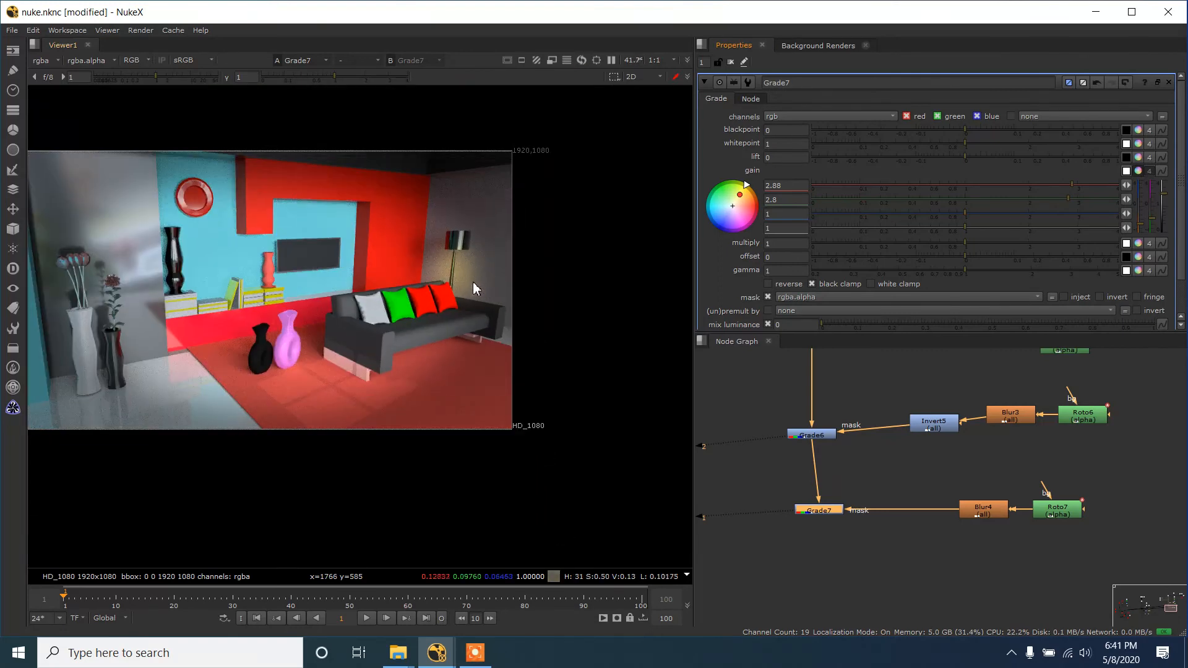
pyautogui.scroll(1, 474, 288)
pyautogui.scroll(-1, 473, 287)
pyautogui.scroll(2, 489, 286)
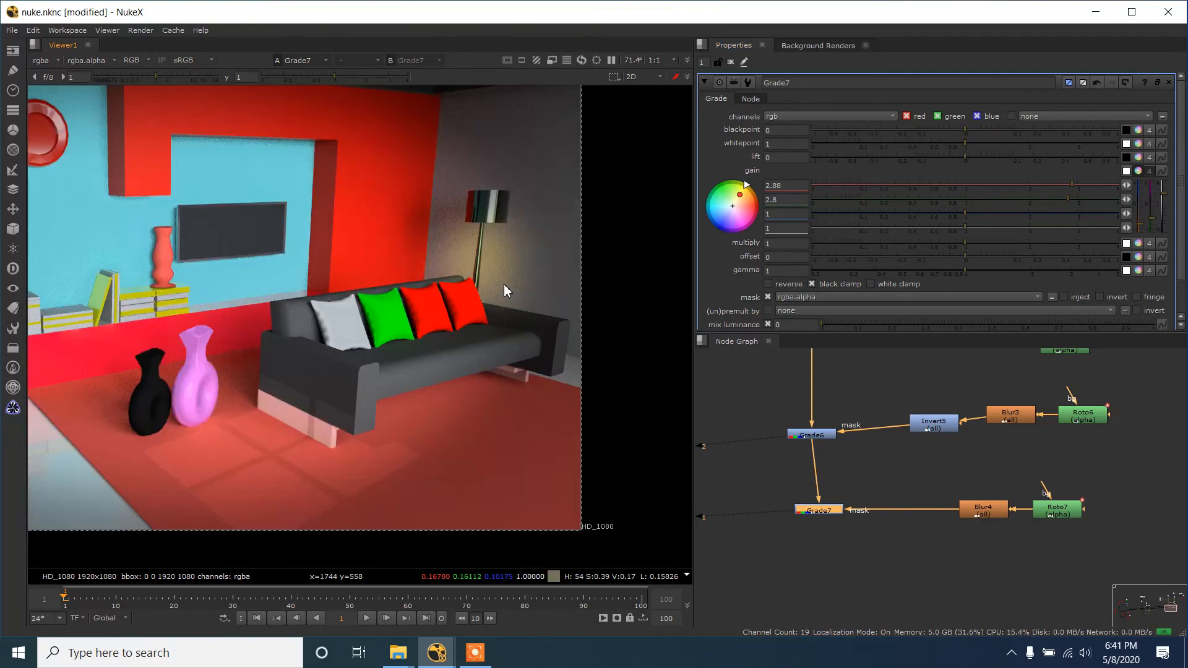
pyautogui.scroll(-2, 512, 283)
pyautogui.scroll(1, 501, 281)
pyautogui.scroll(-1, 494, 285)
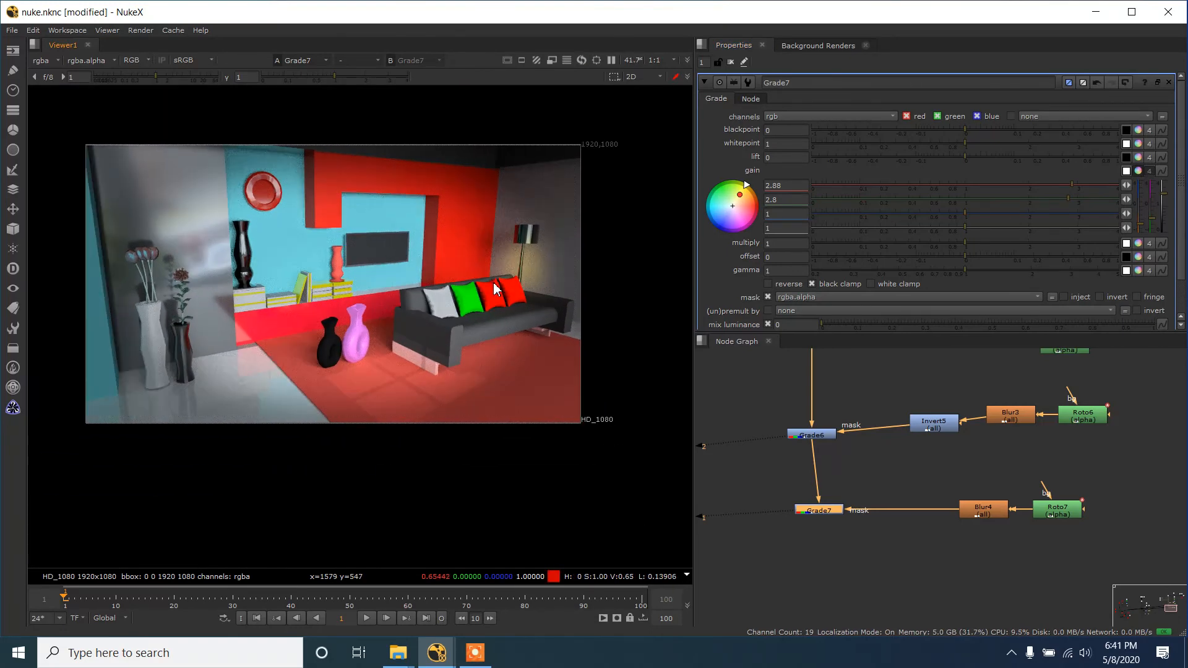
pyautogui.scroll(1, 492, 286)
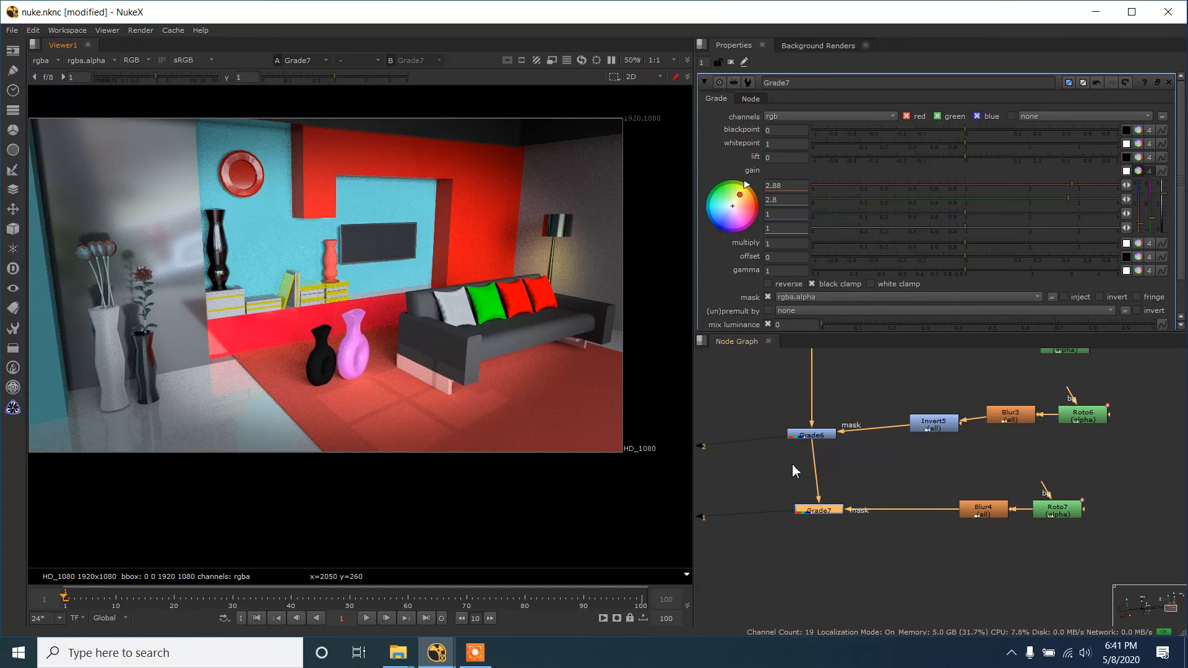
pyautogui.moveTo(812, 510); pyautogui.dragTo(810, 512)
pyautogui.scroll(-1, 407, 269)
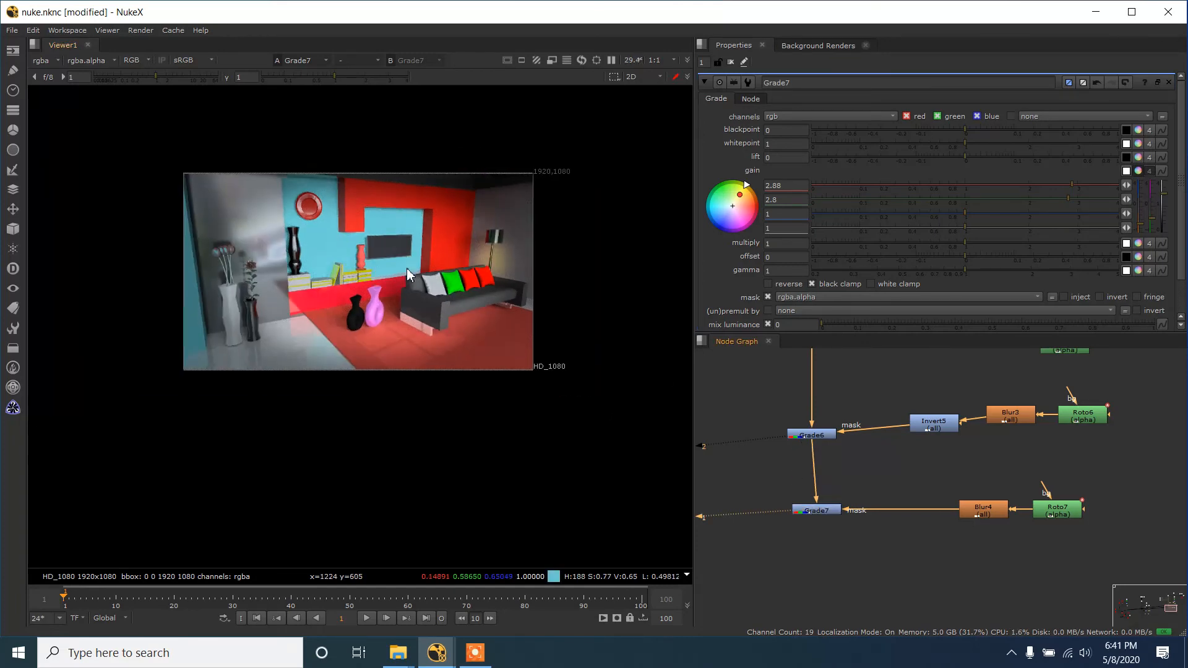
pyautogui.scroll(1, 418, 341)
pyautogui.scroll(-5, 421, 334)
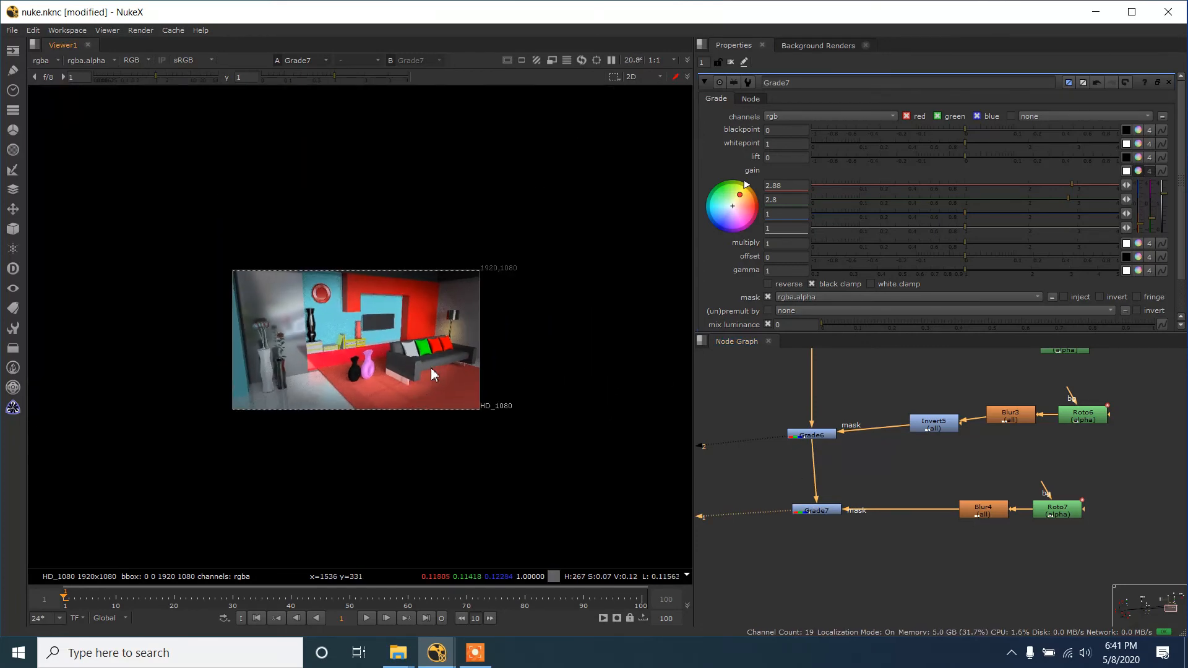
pyautogui.scroll(4, 431, 368)
pyautogui.scroll(-1, 424, 367)
pyautogui.scroll(1, 414, 360)
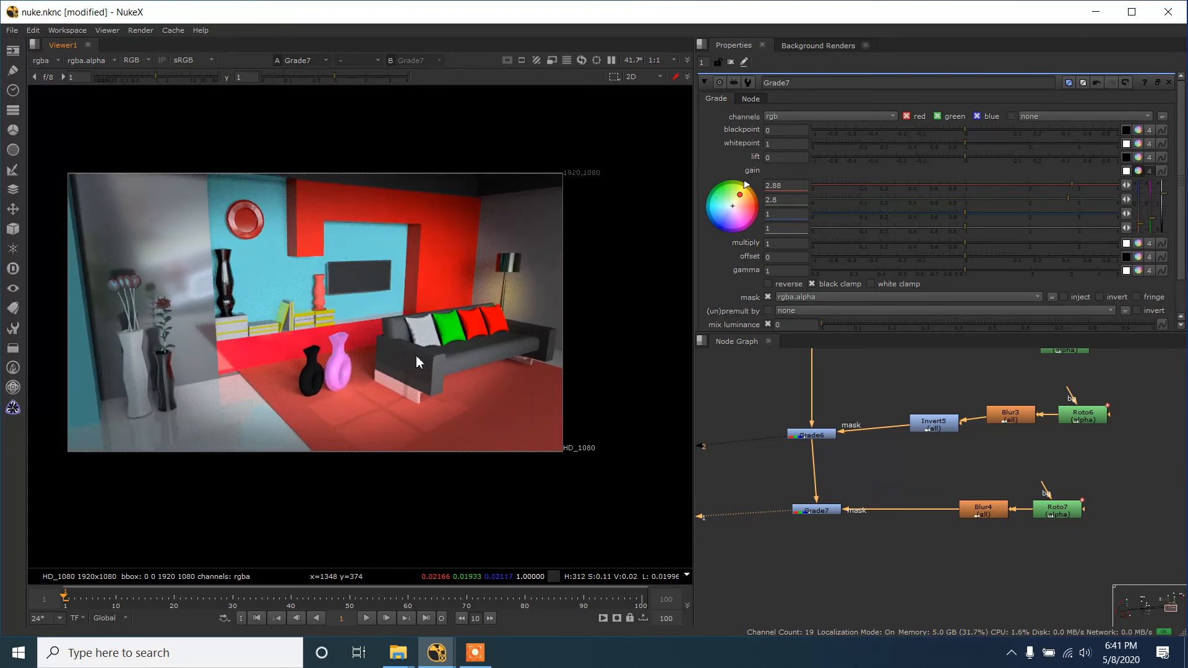
pyautogui.moveTo(416, 353); pyautogui.dragTo(432, 351)
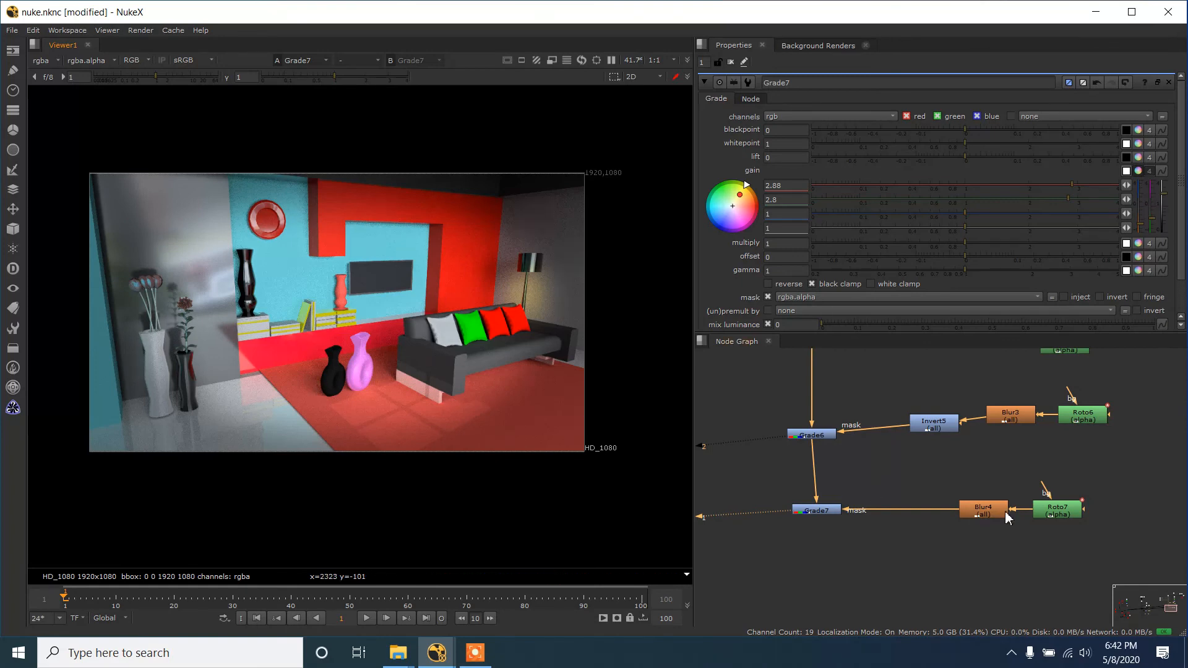
# - Review the complete node tree down to Grade7 alongside the lit room composite
pyautogui.scroll(-8, 920, 529)
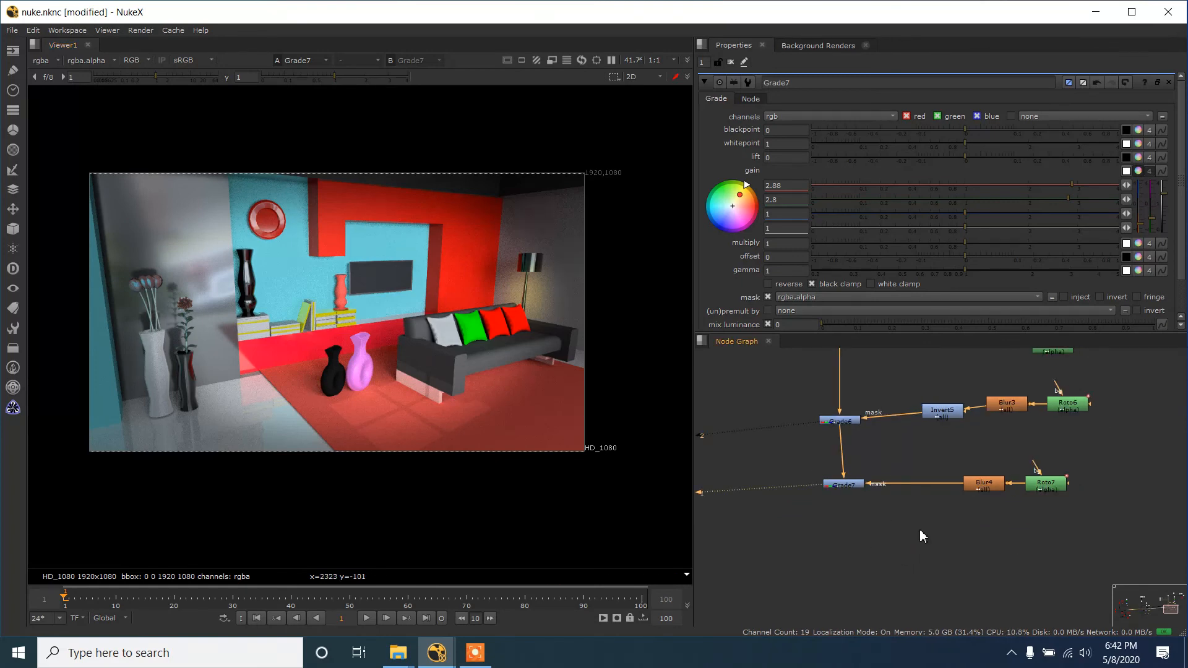
pyautogui.scroll(3, 972, 590)
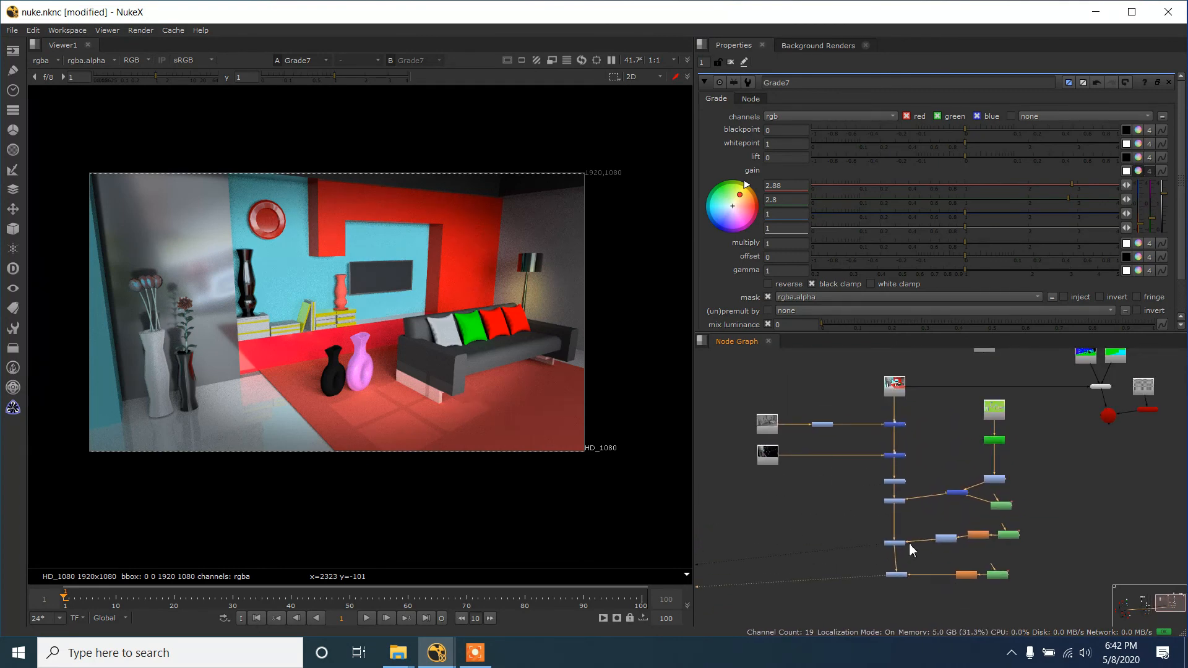
pyautogui.scroll(-1, 931, 507)
pyautogui.scroll(2, 589, 370)
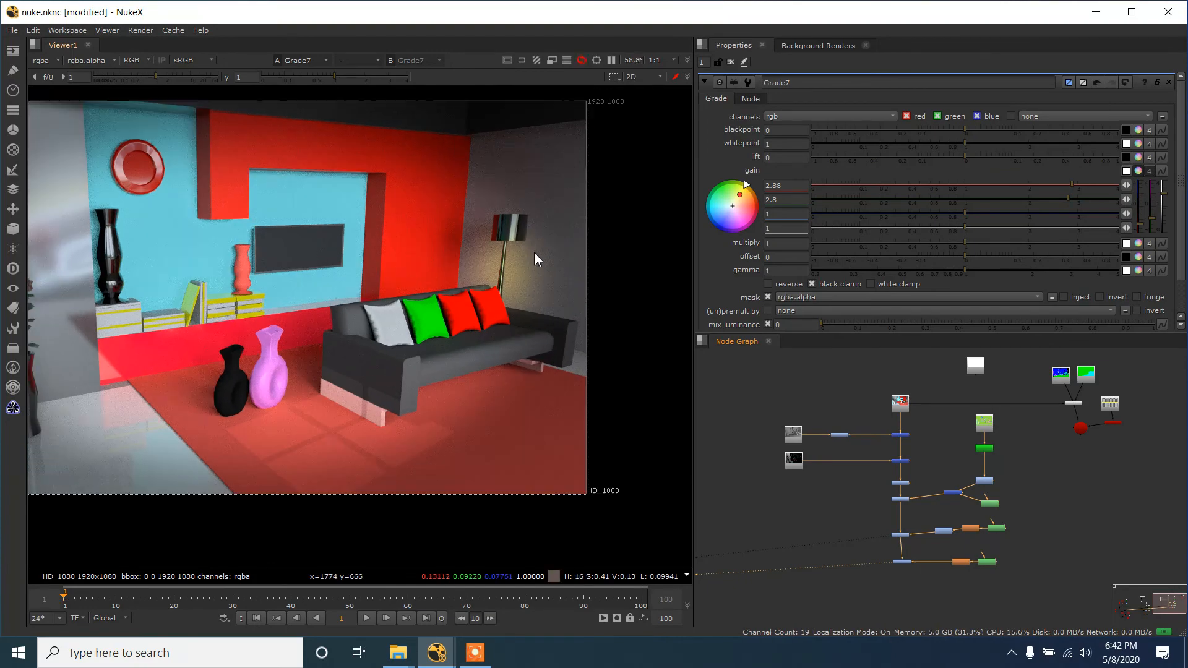
pyautogui.scroll(-4, 544, 226)
pyautogui.scroll(3, 510, 276)
pyautogui.moveTo(574, 255); pyautogui.dragTo(575, 350)
pyautogui.scroll(-3, 1075, 489)
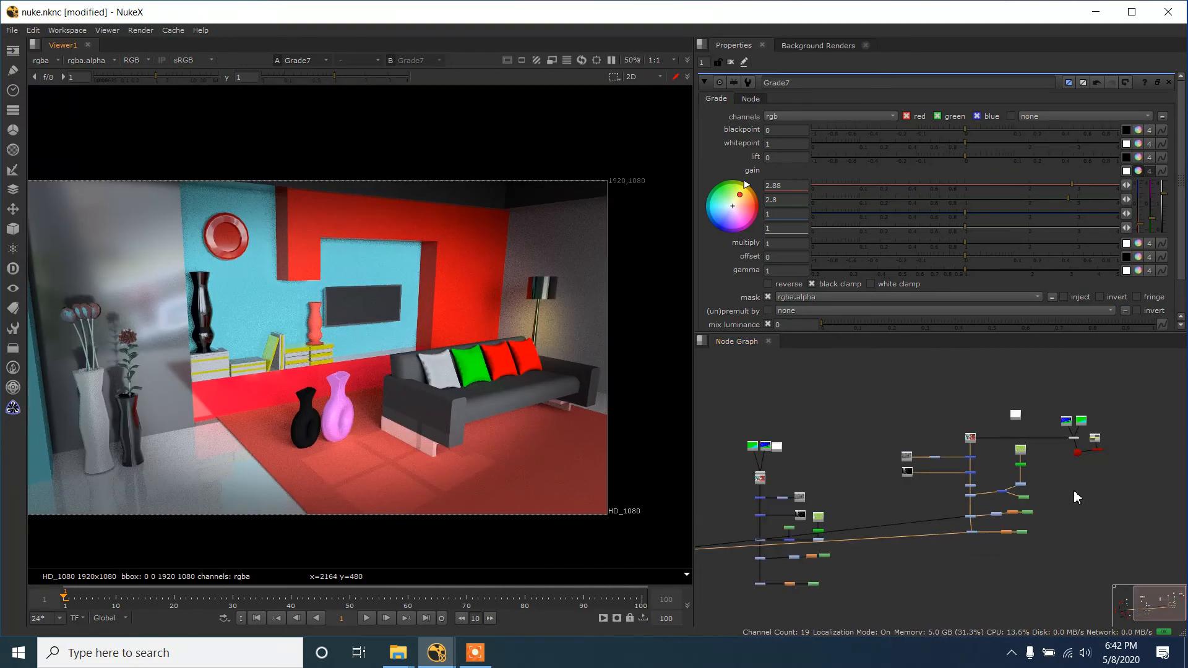
pyautogui.moveTo(1074, 489); pyautogui.dragTo(946, 477)
pyautogui.scroll(1, 960, 467)
pyautogui.scroll(1, 946, 477)
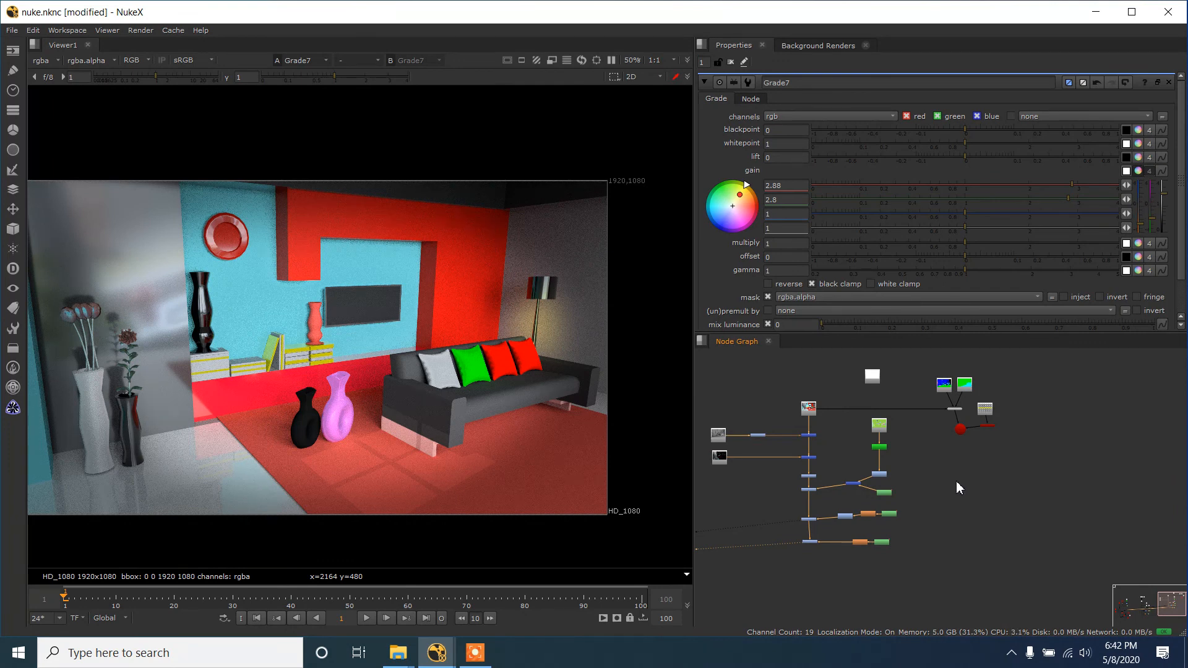
pyautogui.scroll(1, 955, 482)
pyautogui.scroll(-1, 955, 482)
pyautogui.moveTo(981, 512); pyautogui.dragTo(1011, 532)
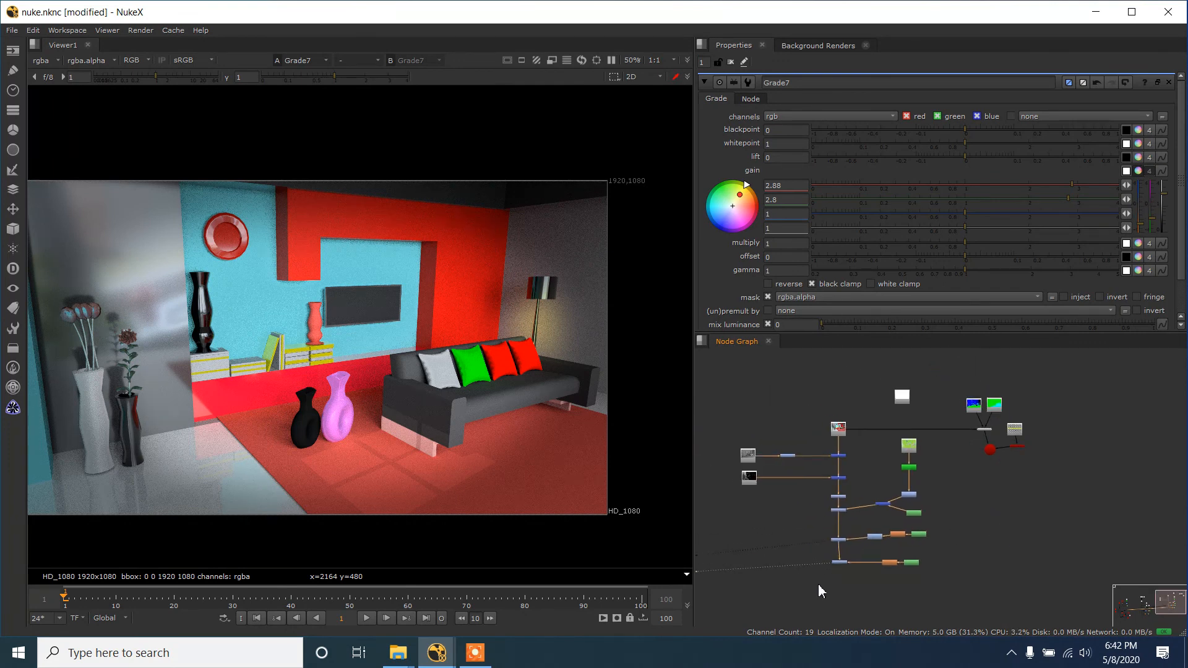